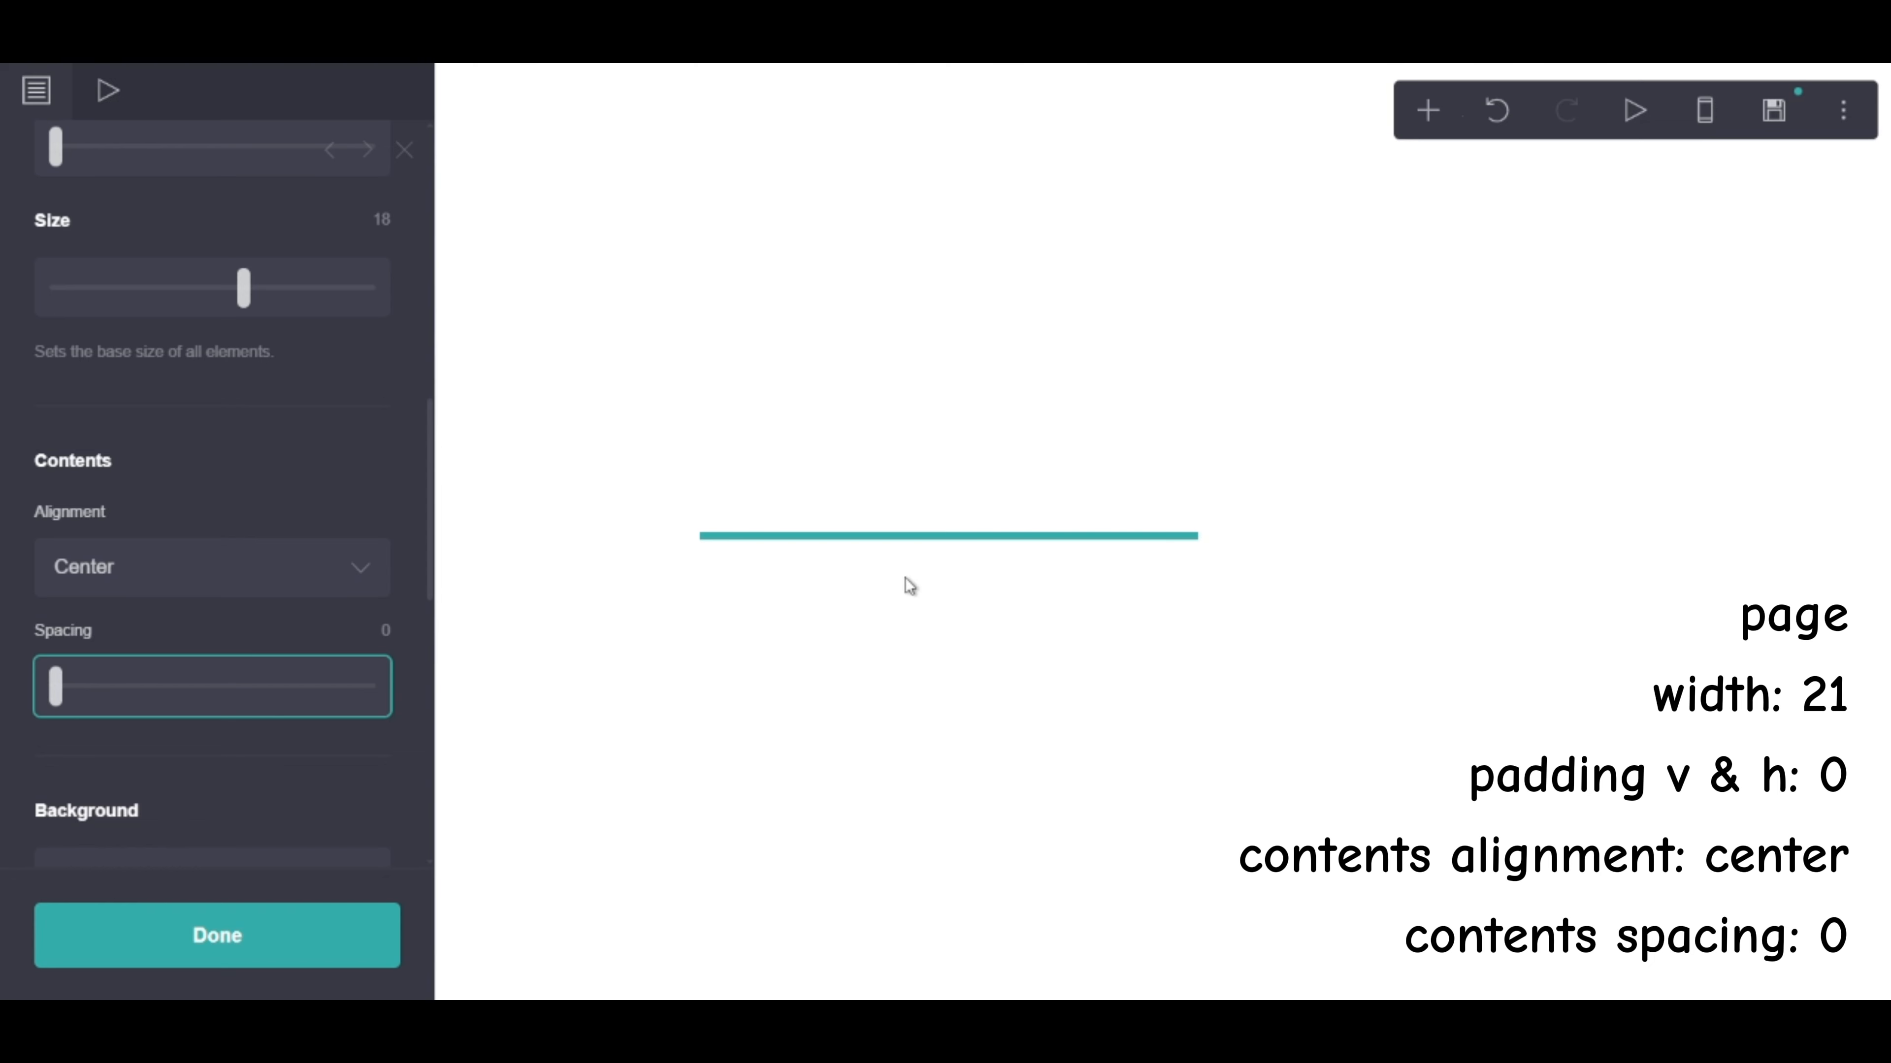
Set the page's On Load animation to Fade In
click(112, 93)
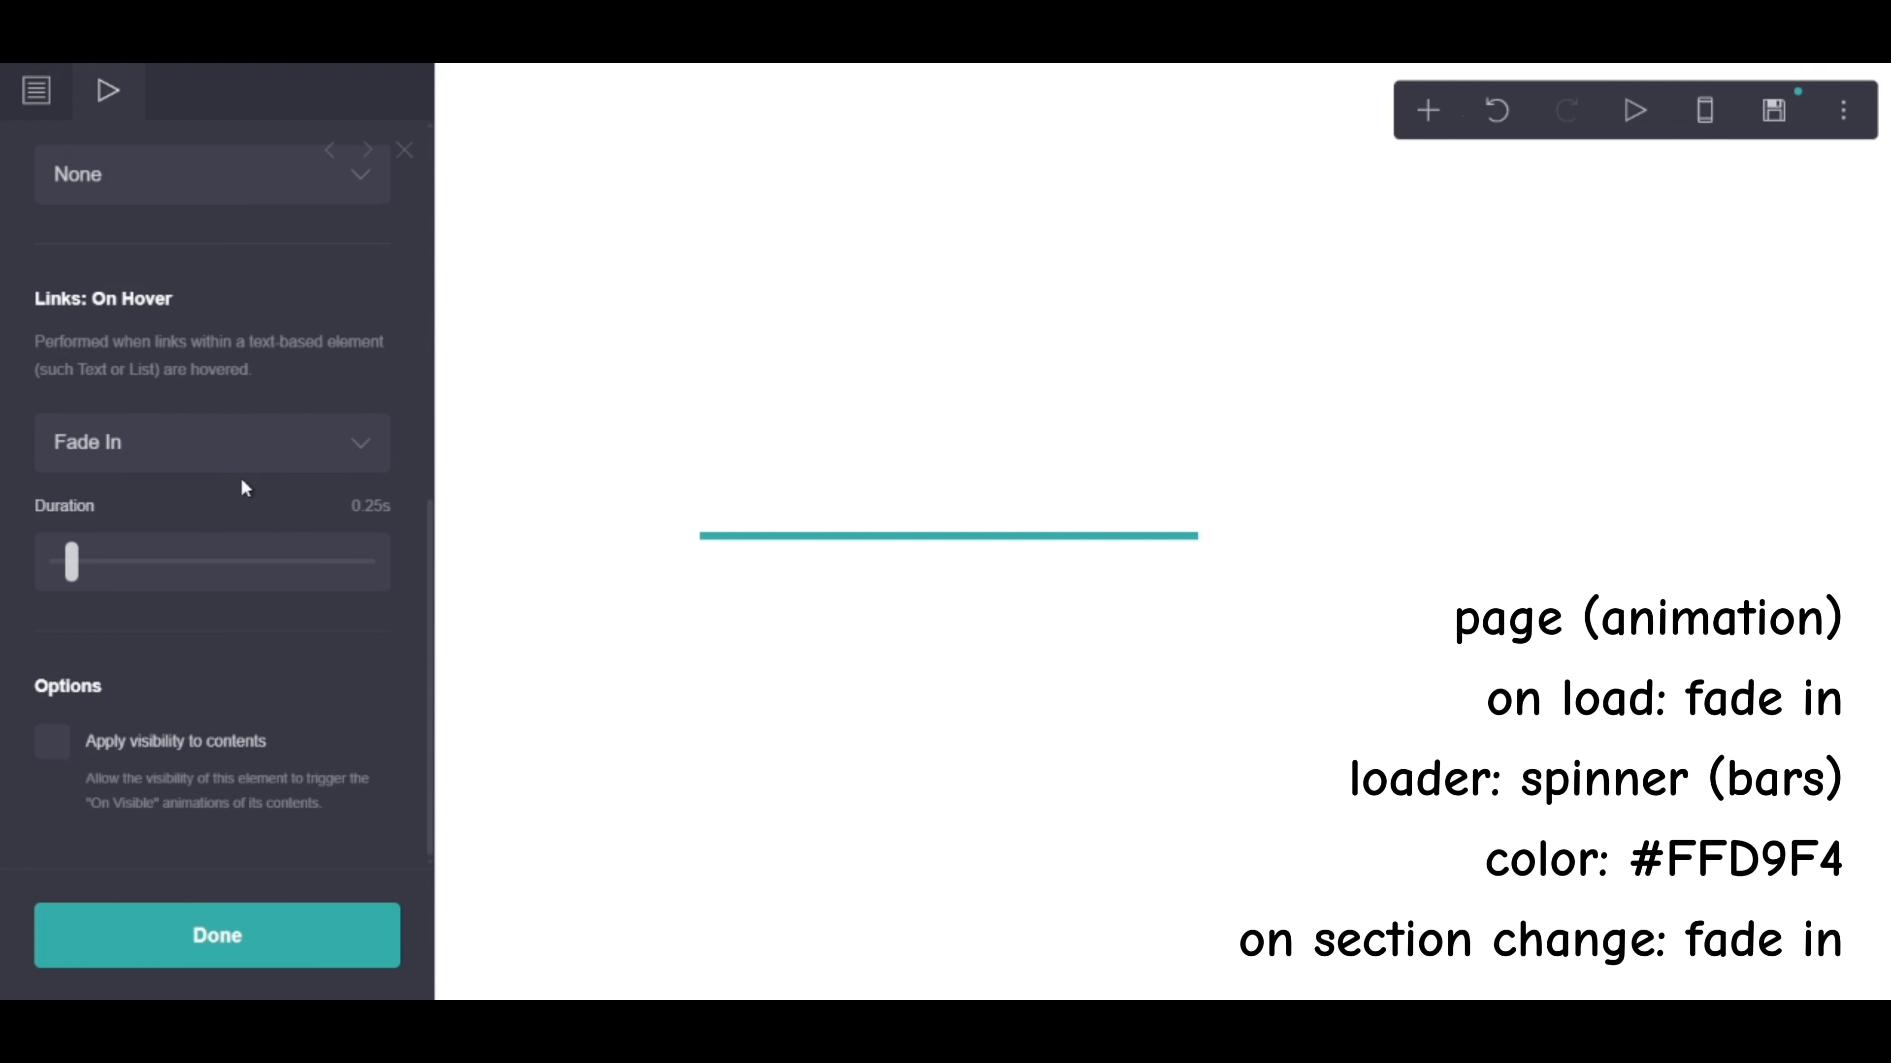
scroll(242, 477, up, 10)
click(179, 511)
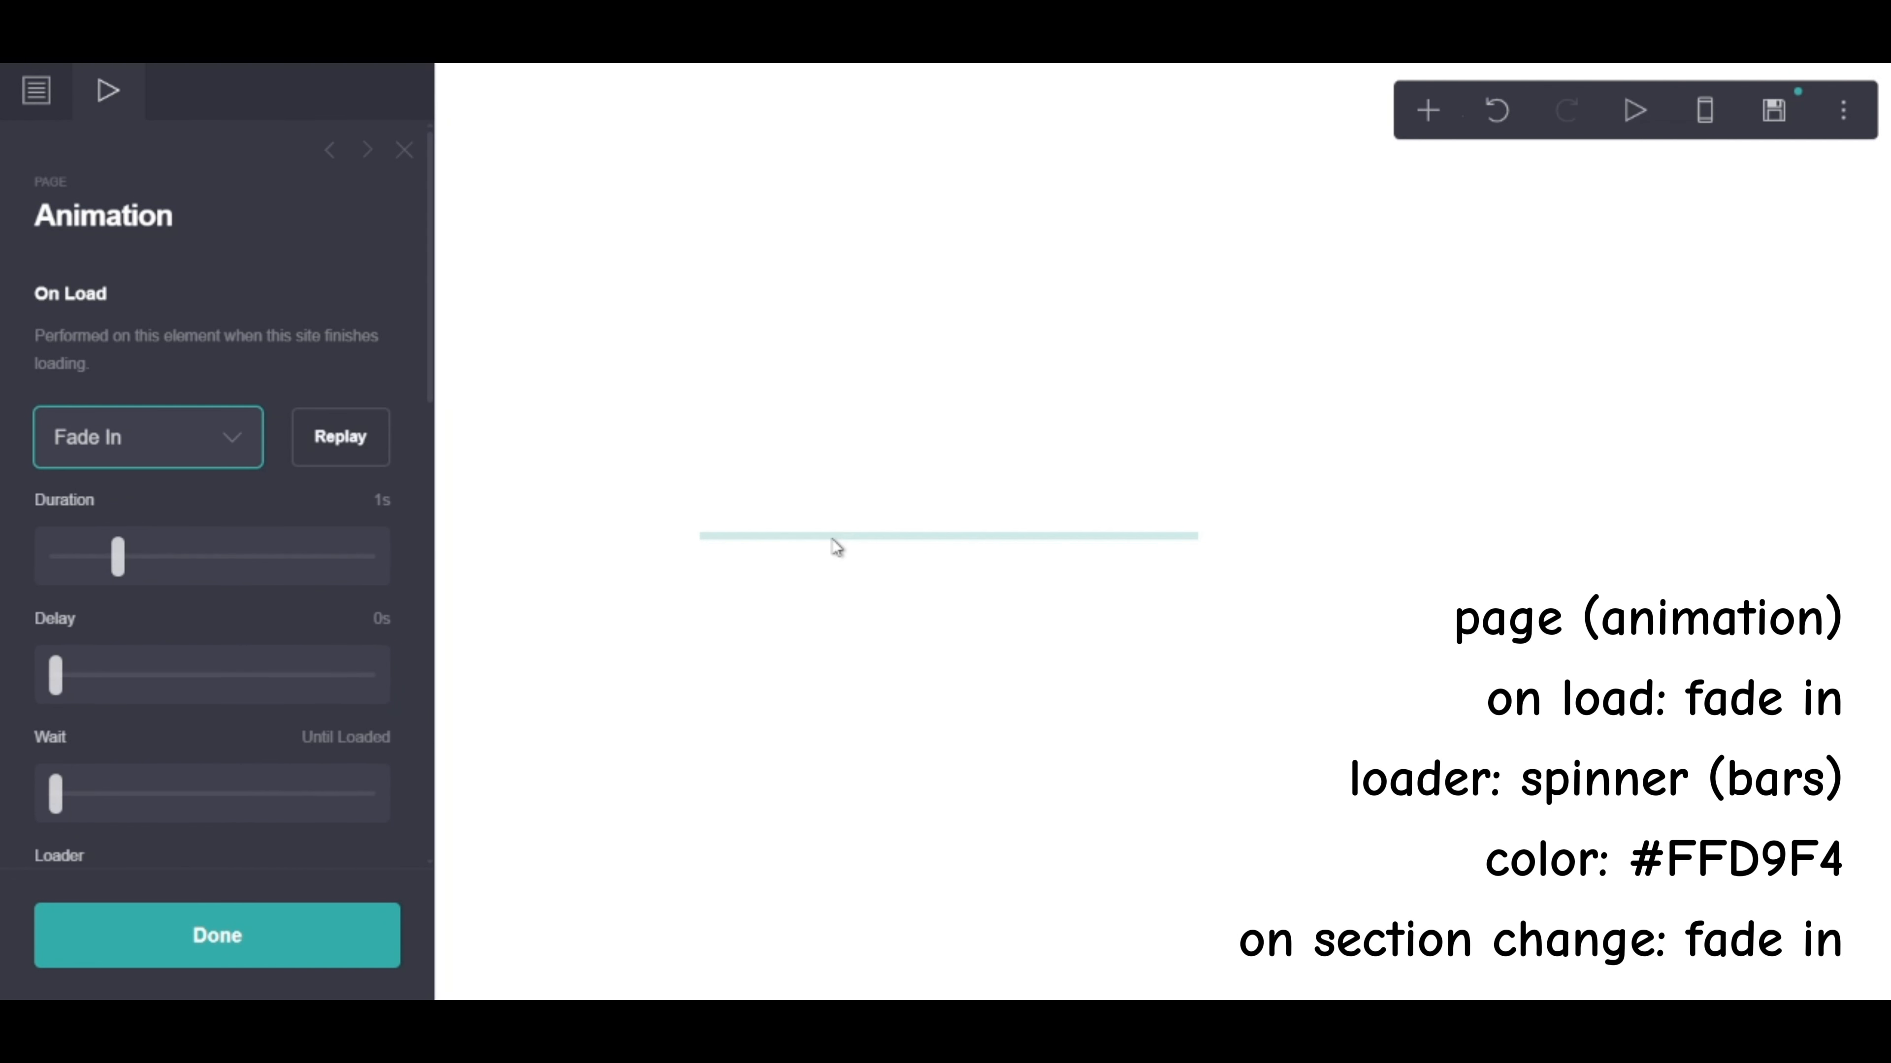
Set the page's loader to Spinner (bars) with the color #FFD9F4
scroll(316, 616, down, 8)
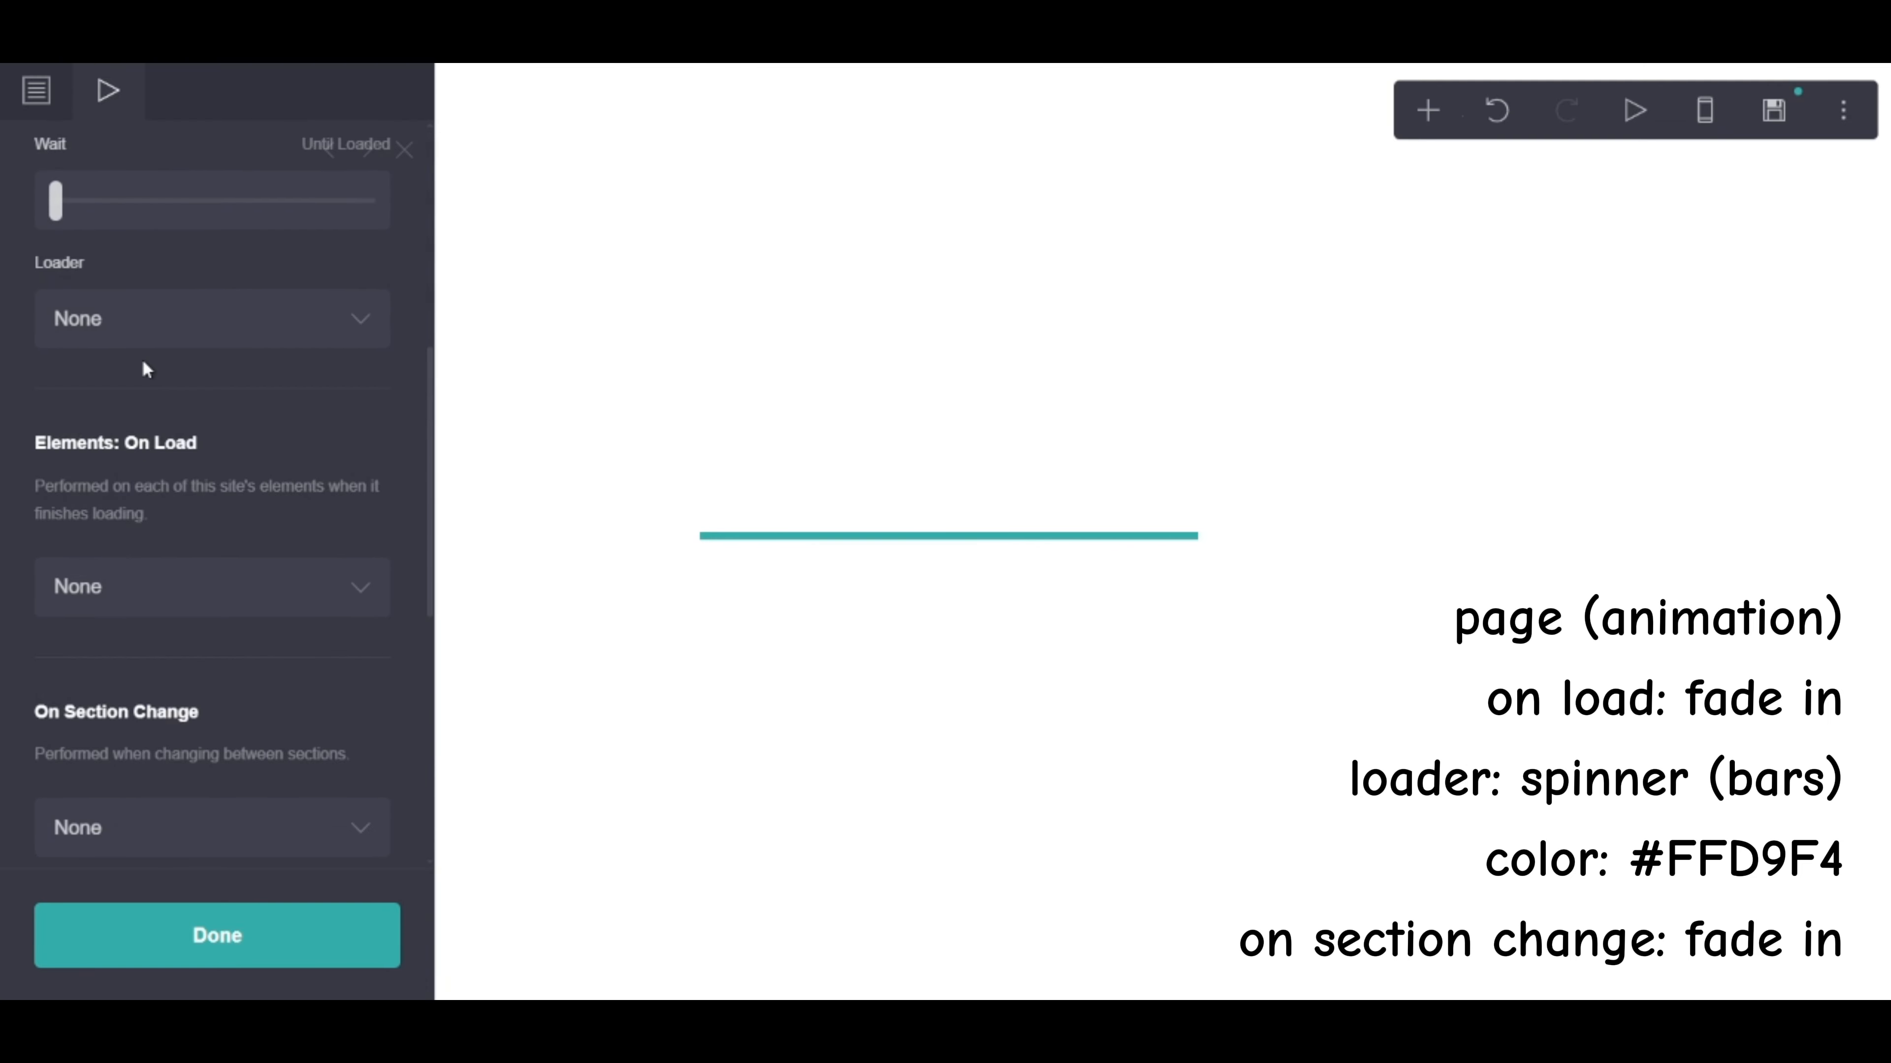
click(151, 526)
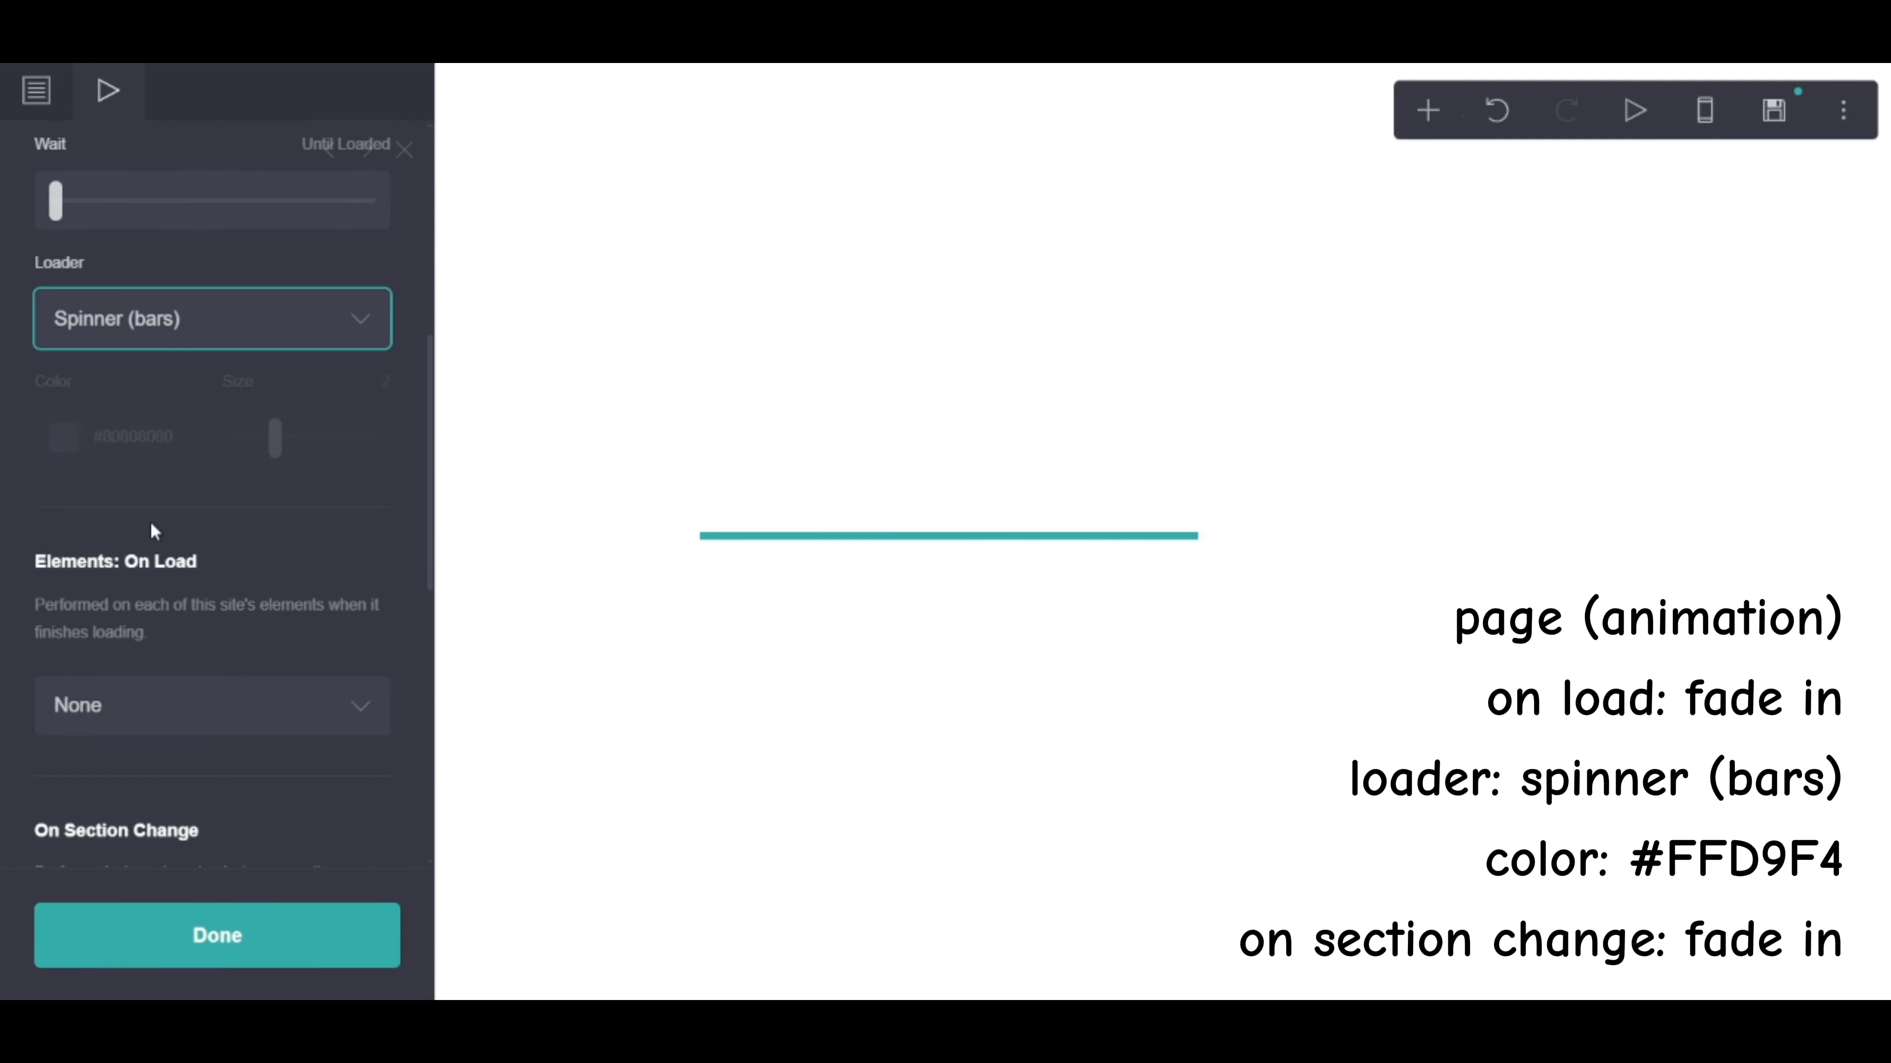
click(165, 437)
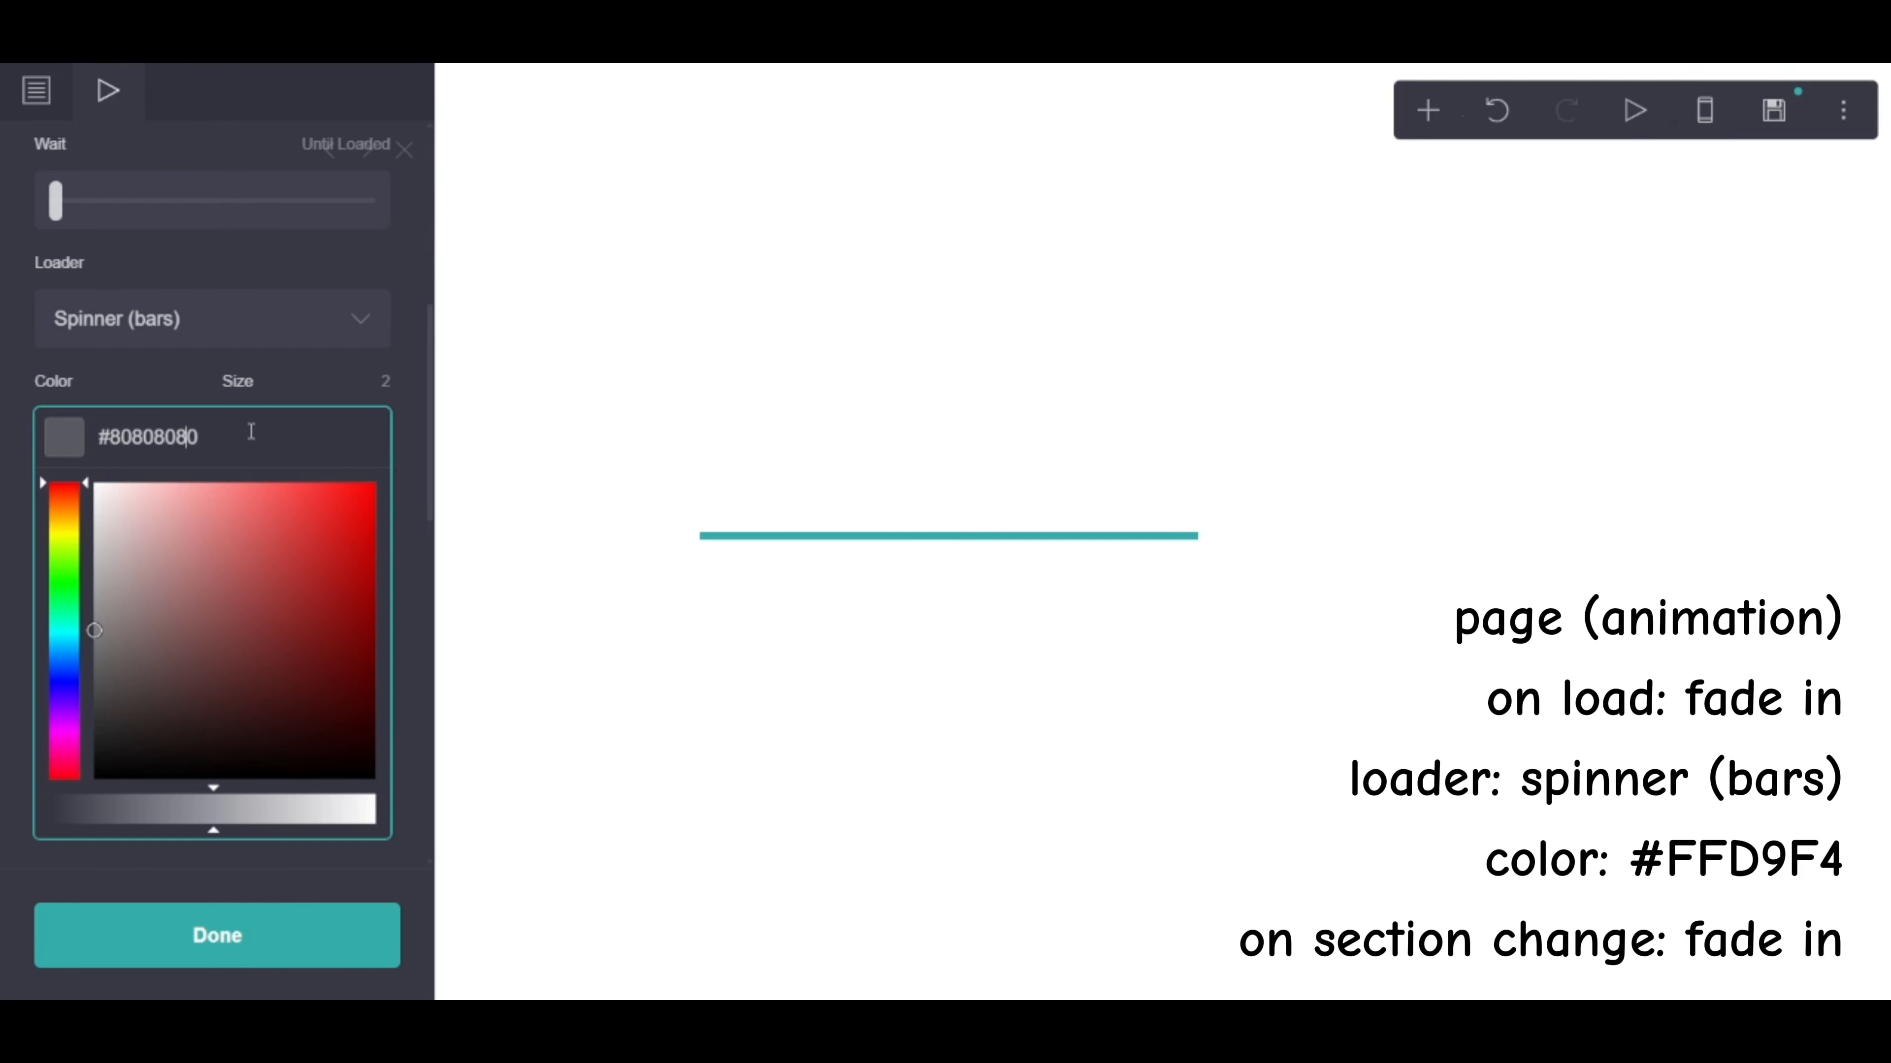
drag(252, 431, 102, 393)
text(#FFD9F4)
click(102, 391)
Set the page's On Section Change animation to Fade In and finish the page settings
scroll(252, 503, down, 4)
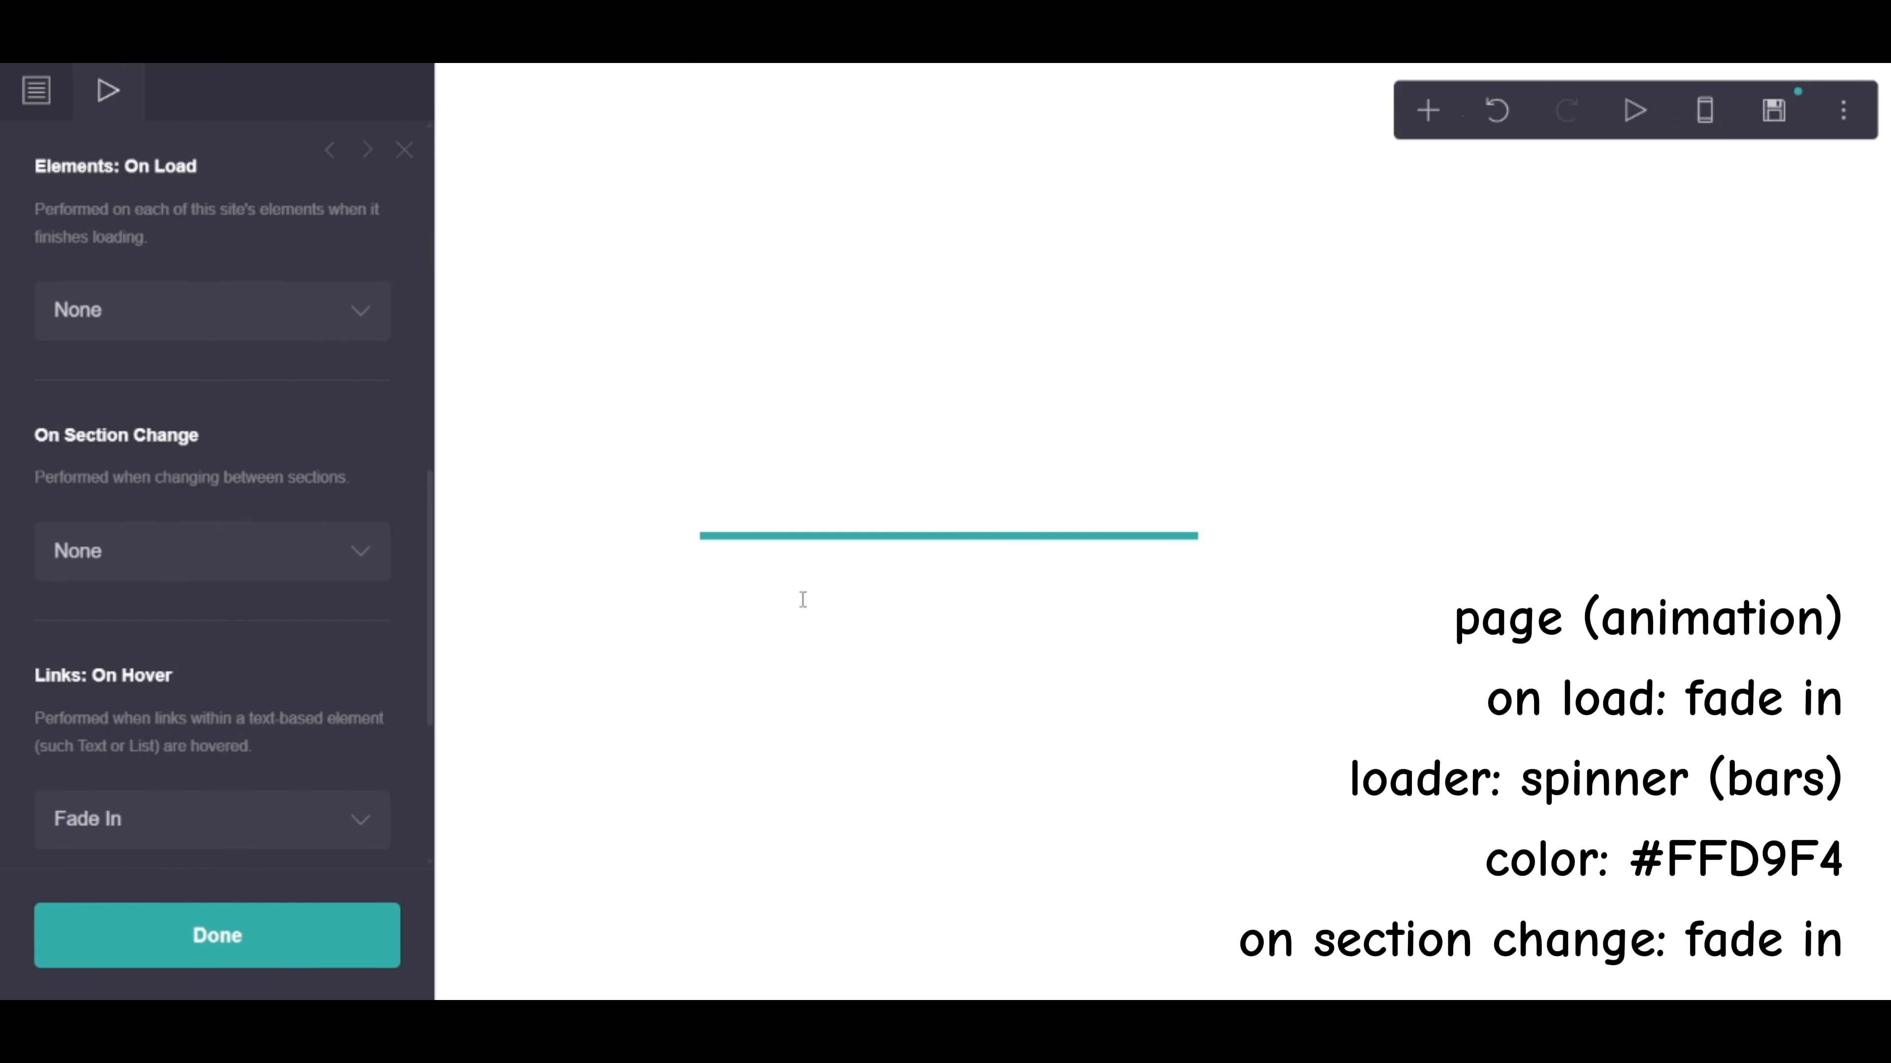
click(105, 566)
click(106, 635)
click(232, 937)
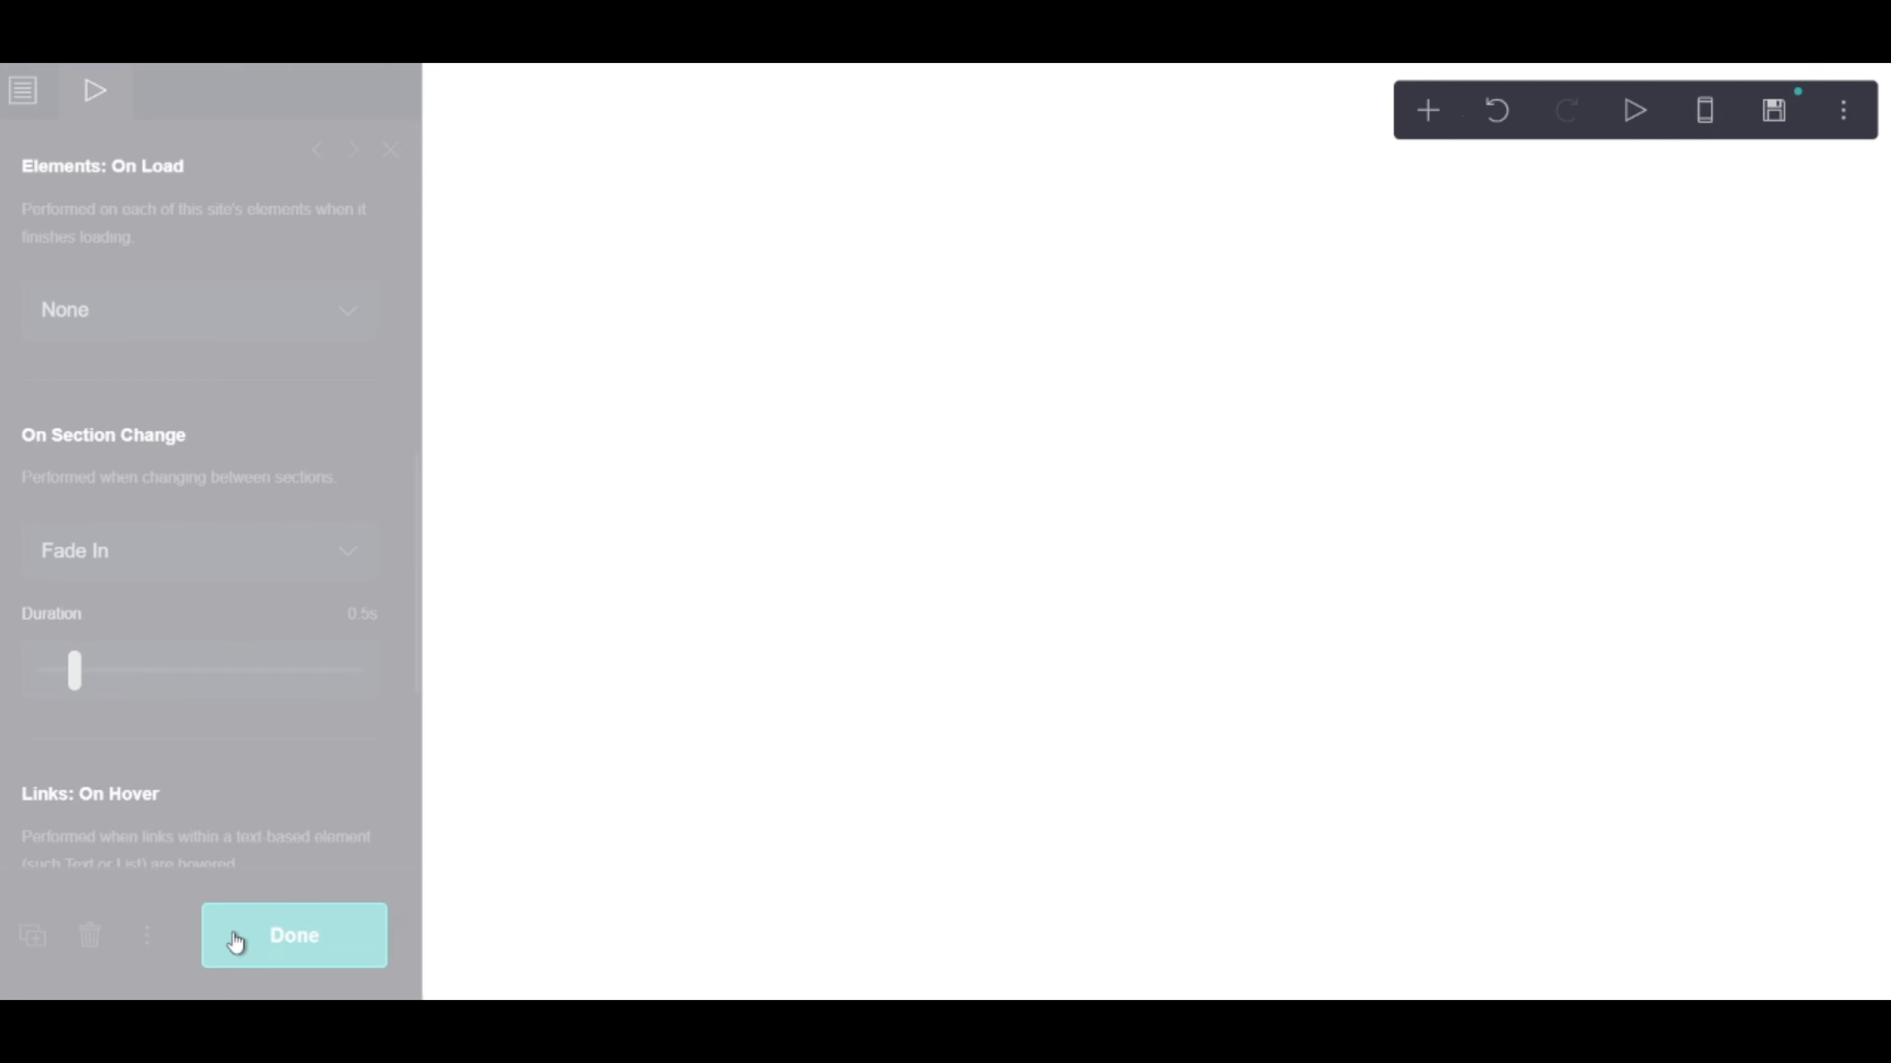
Add a text element reading "written by..."
click(1428, 111)
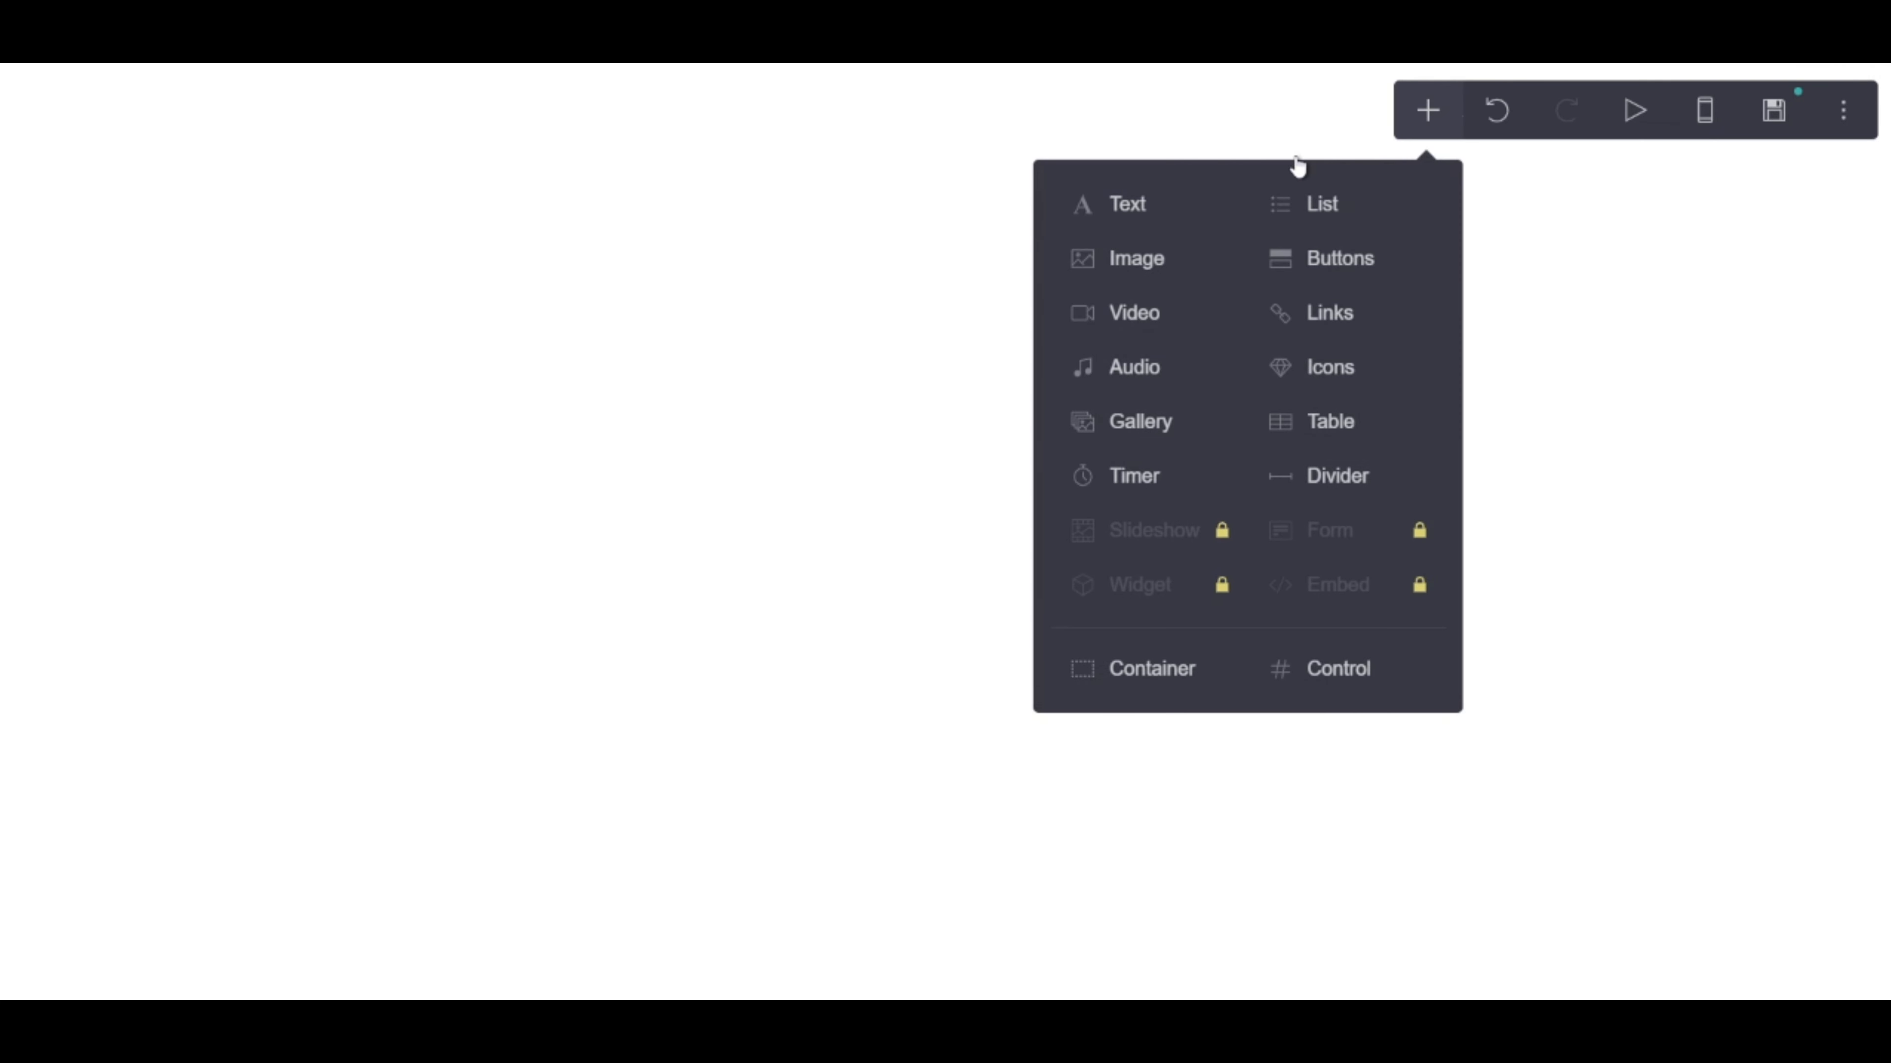
click(1143, 203)
text(written by...)
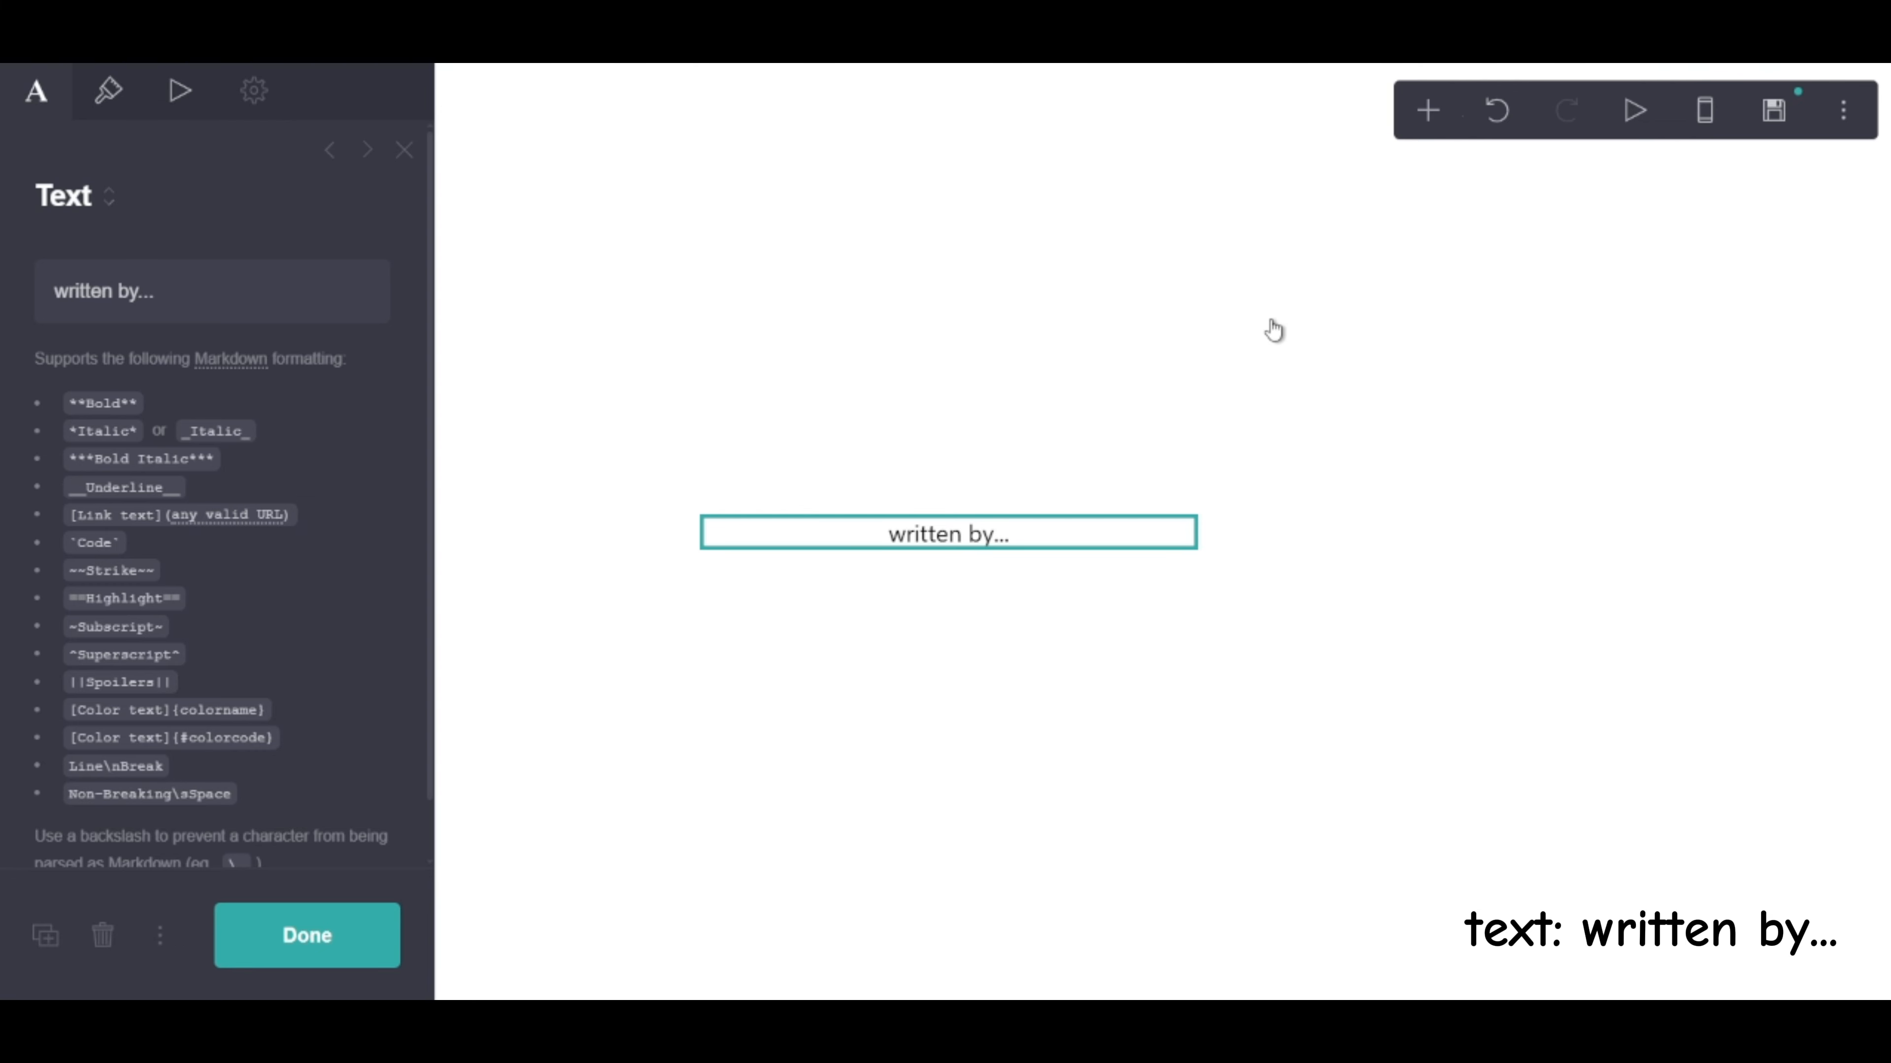
Set the "written by..." text color to #A8A8A8 and its font to Tajawal
click(108, 91)
click(102, 357)
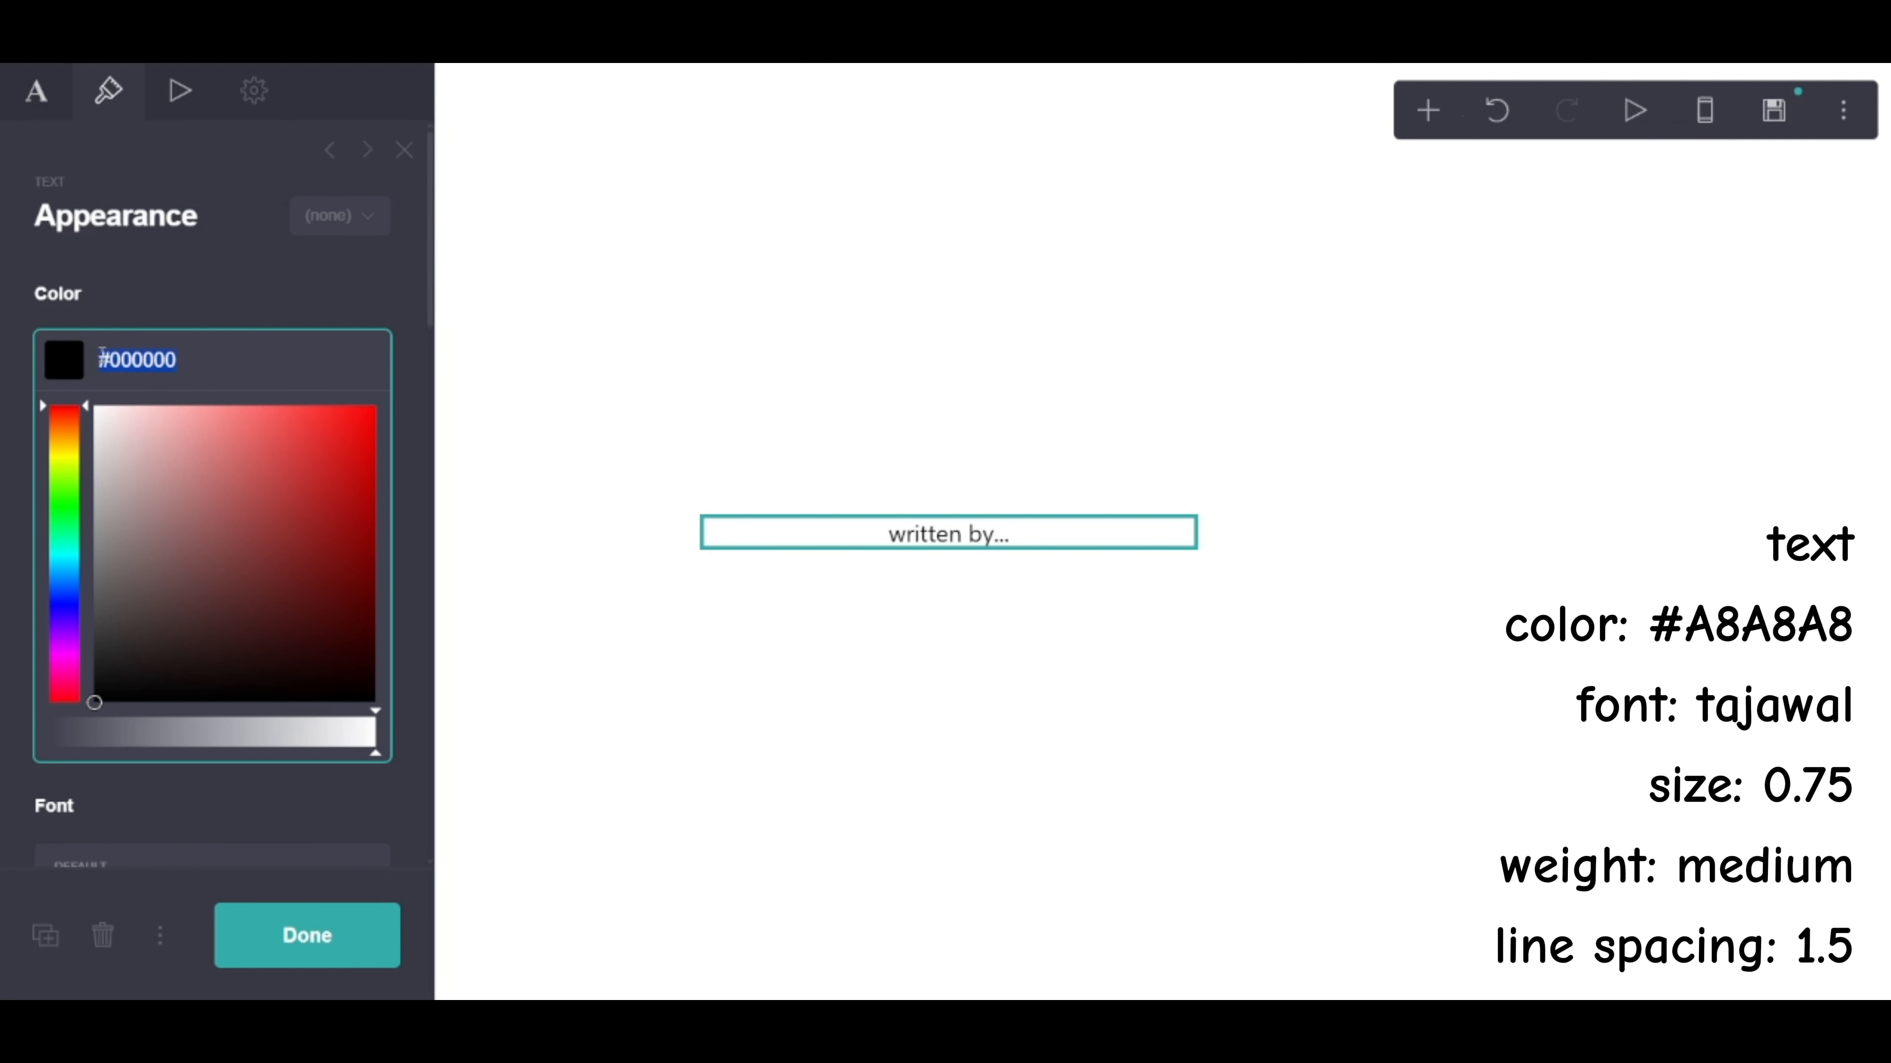
text(A8A8A8)
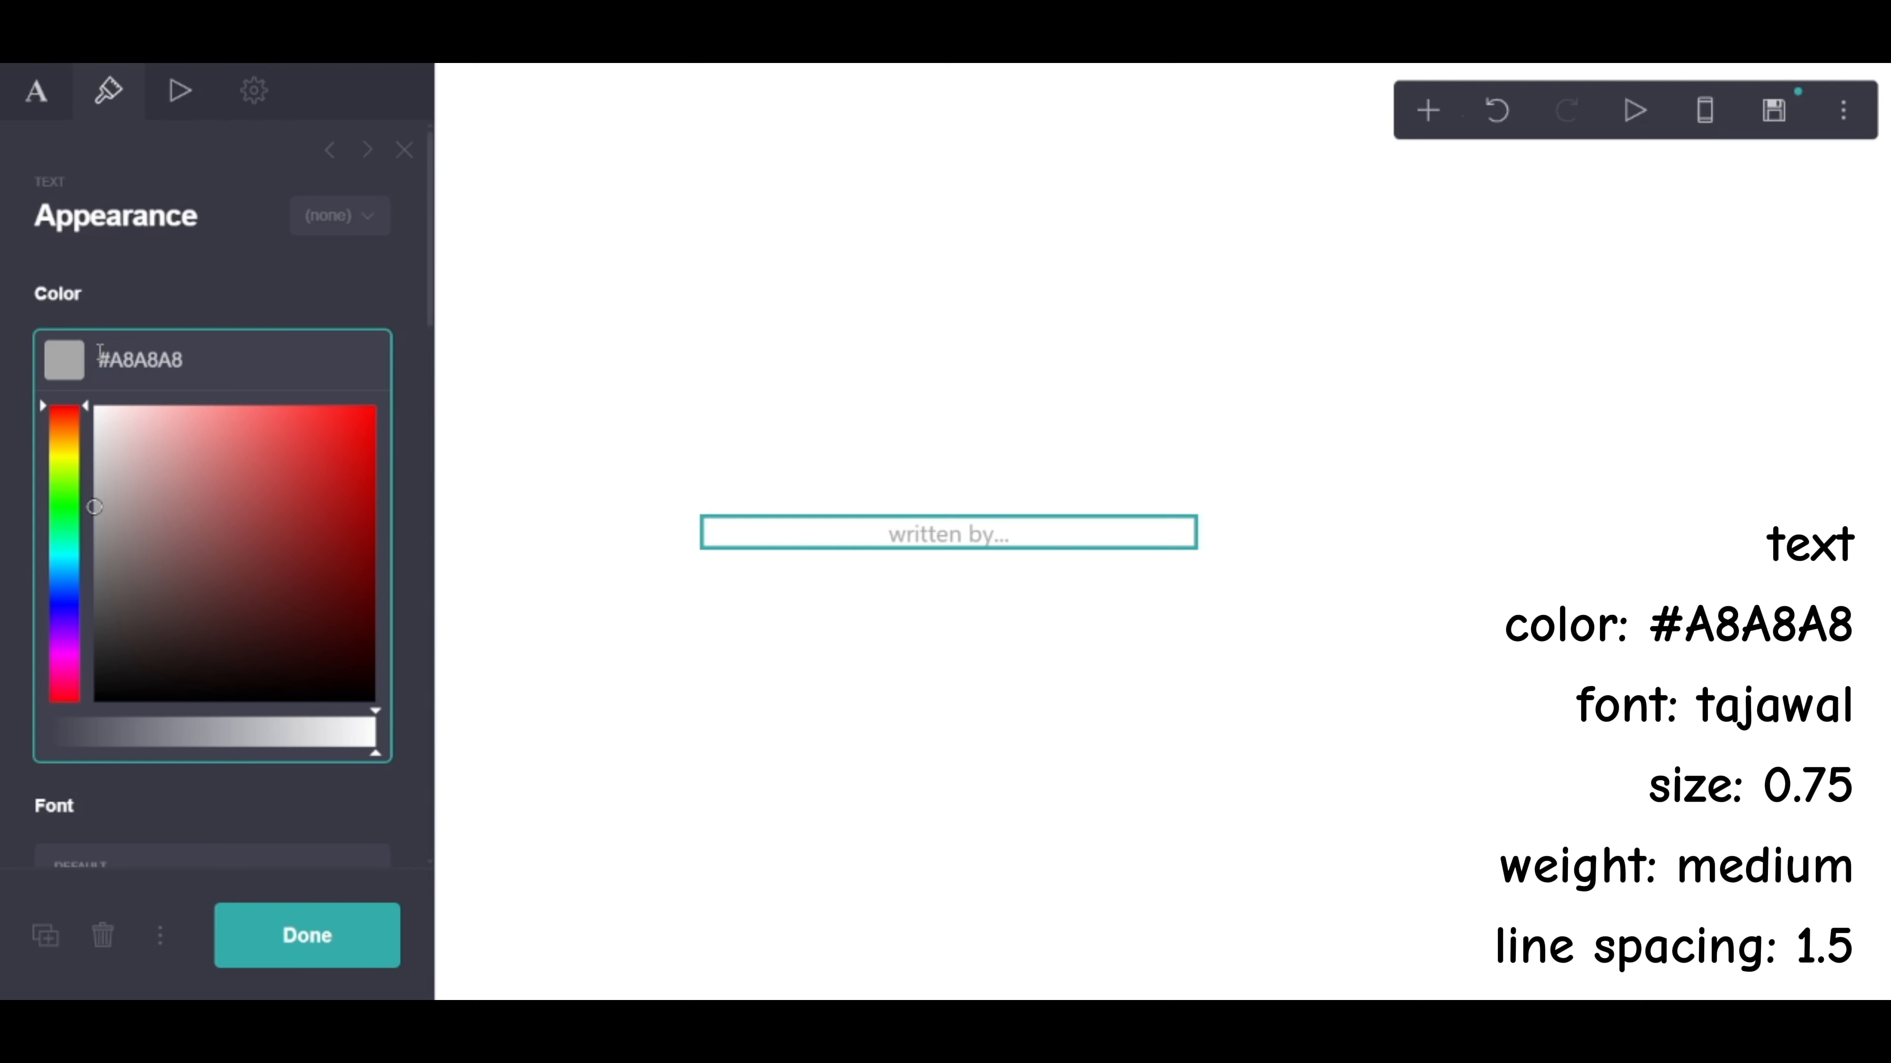
click(53, 286)
click(192, 533)
text(taj)
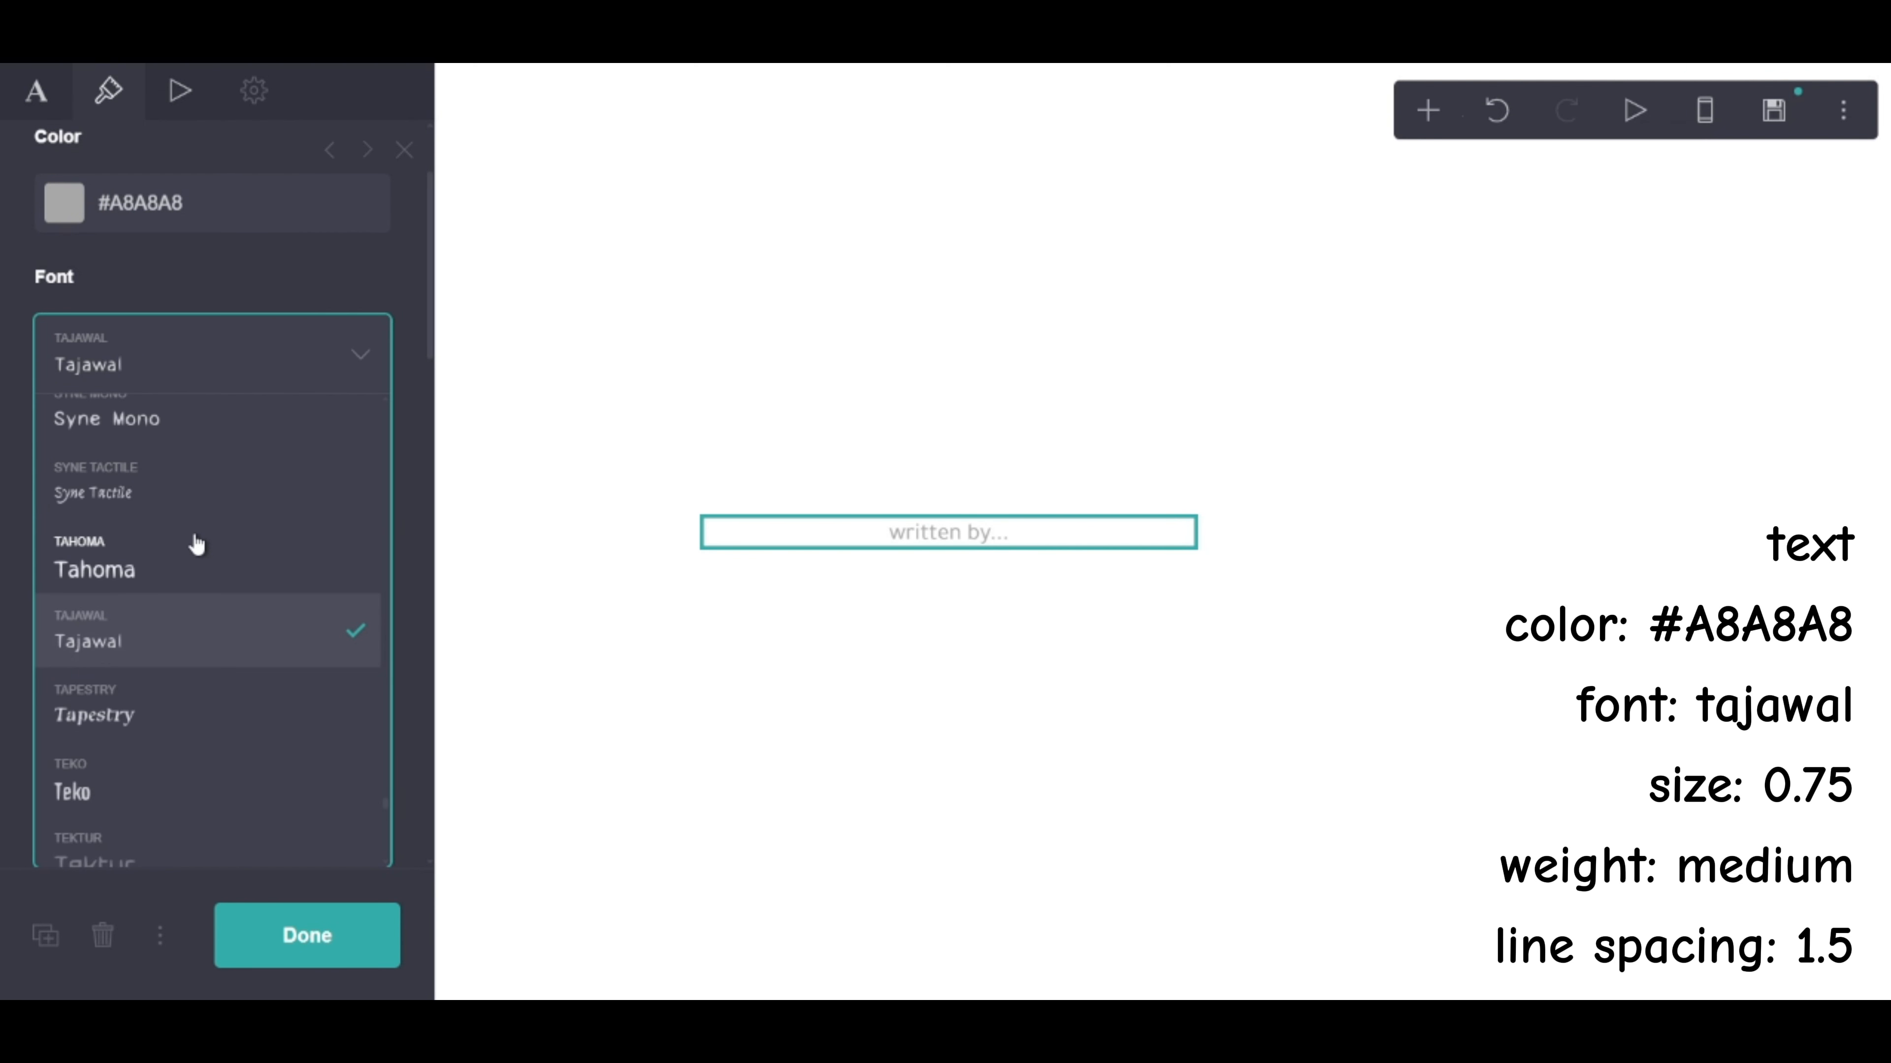
key(Return)
Set the text's size to 0.75 and its weight to Medium, and finish editing the text element
double_click(373, 438)
text(0)
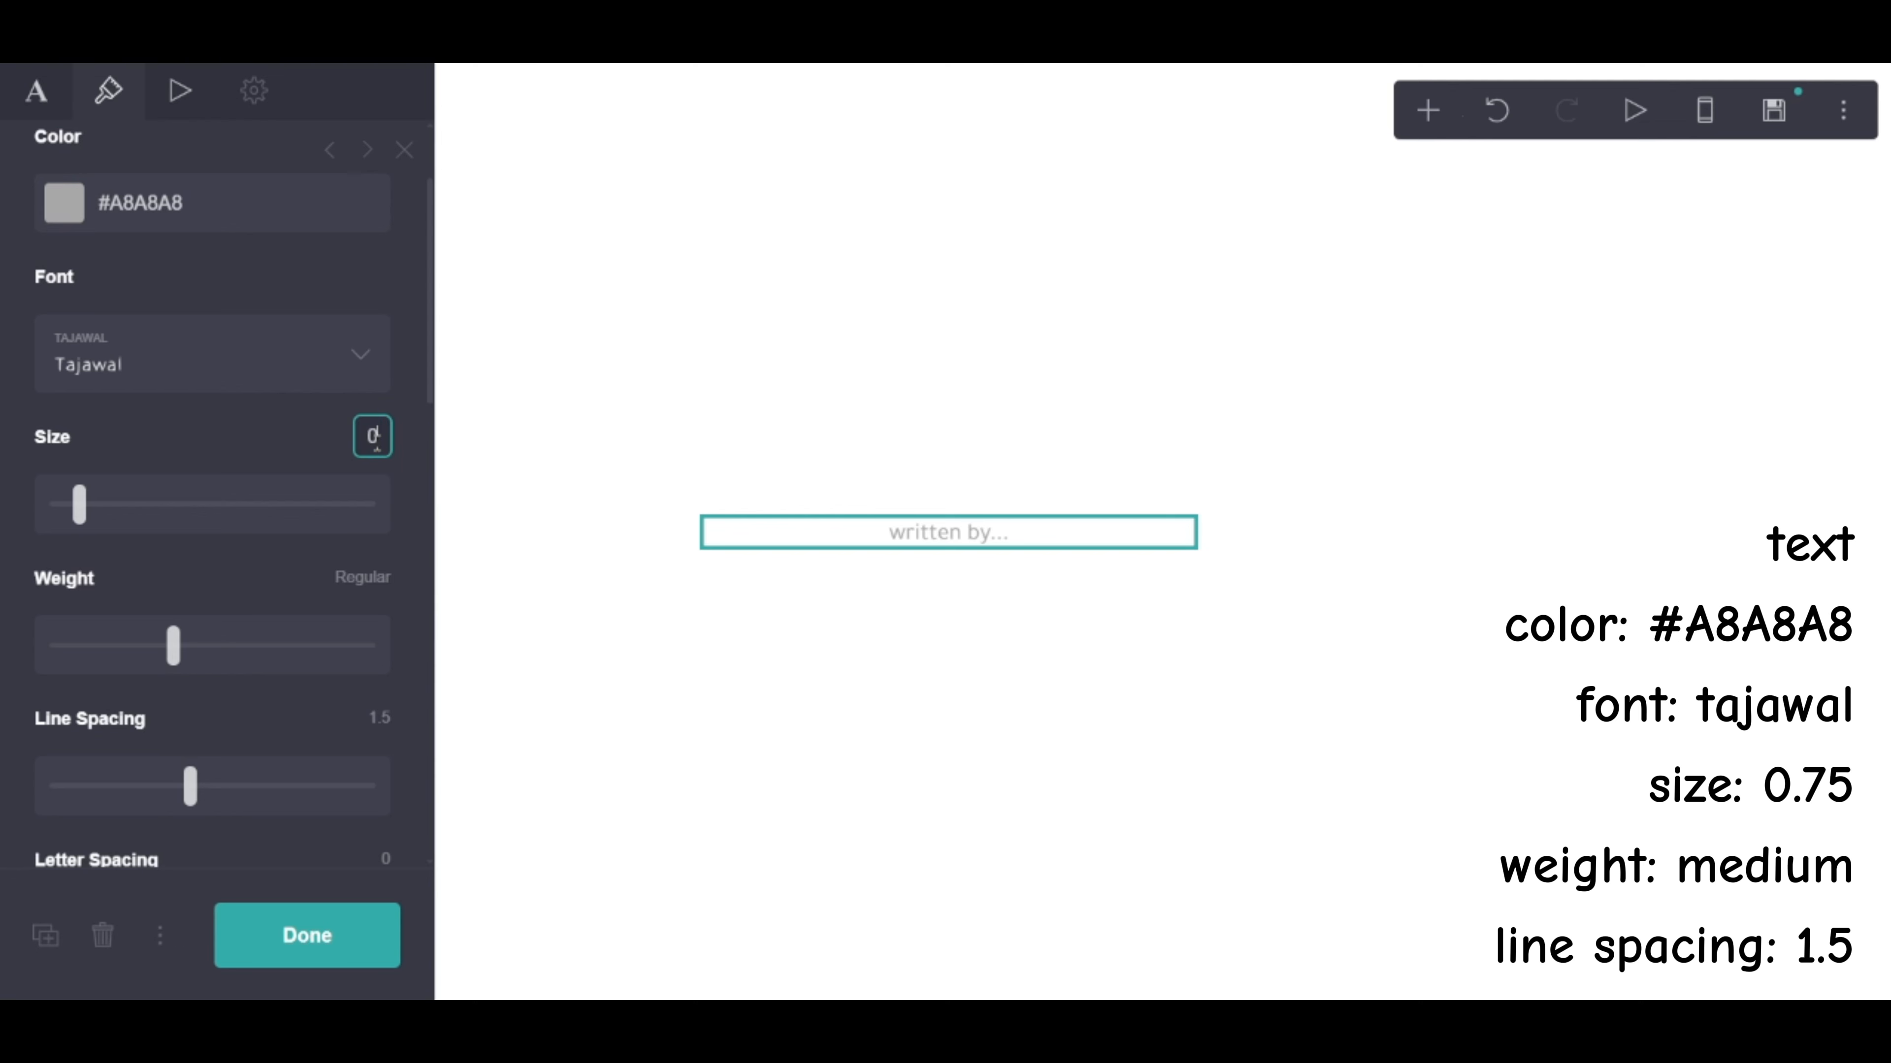
text(.75)
key(Return)
drag(171, 646, 198, 651)
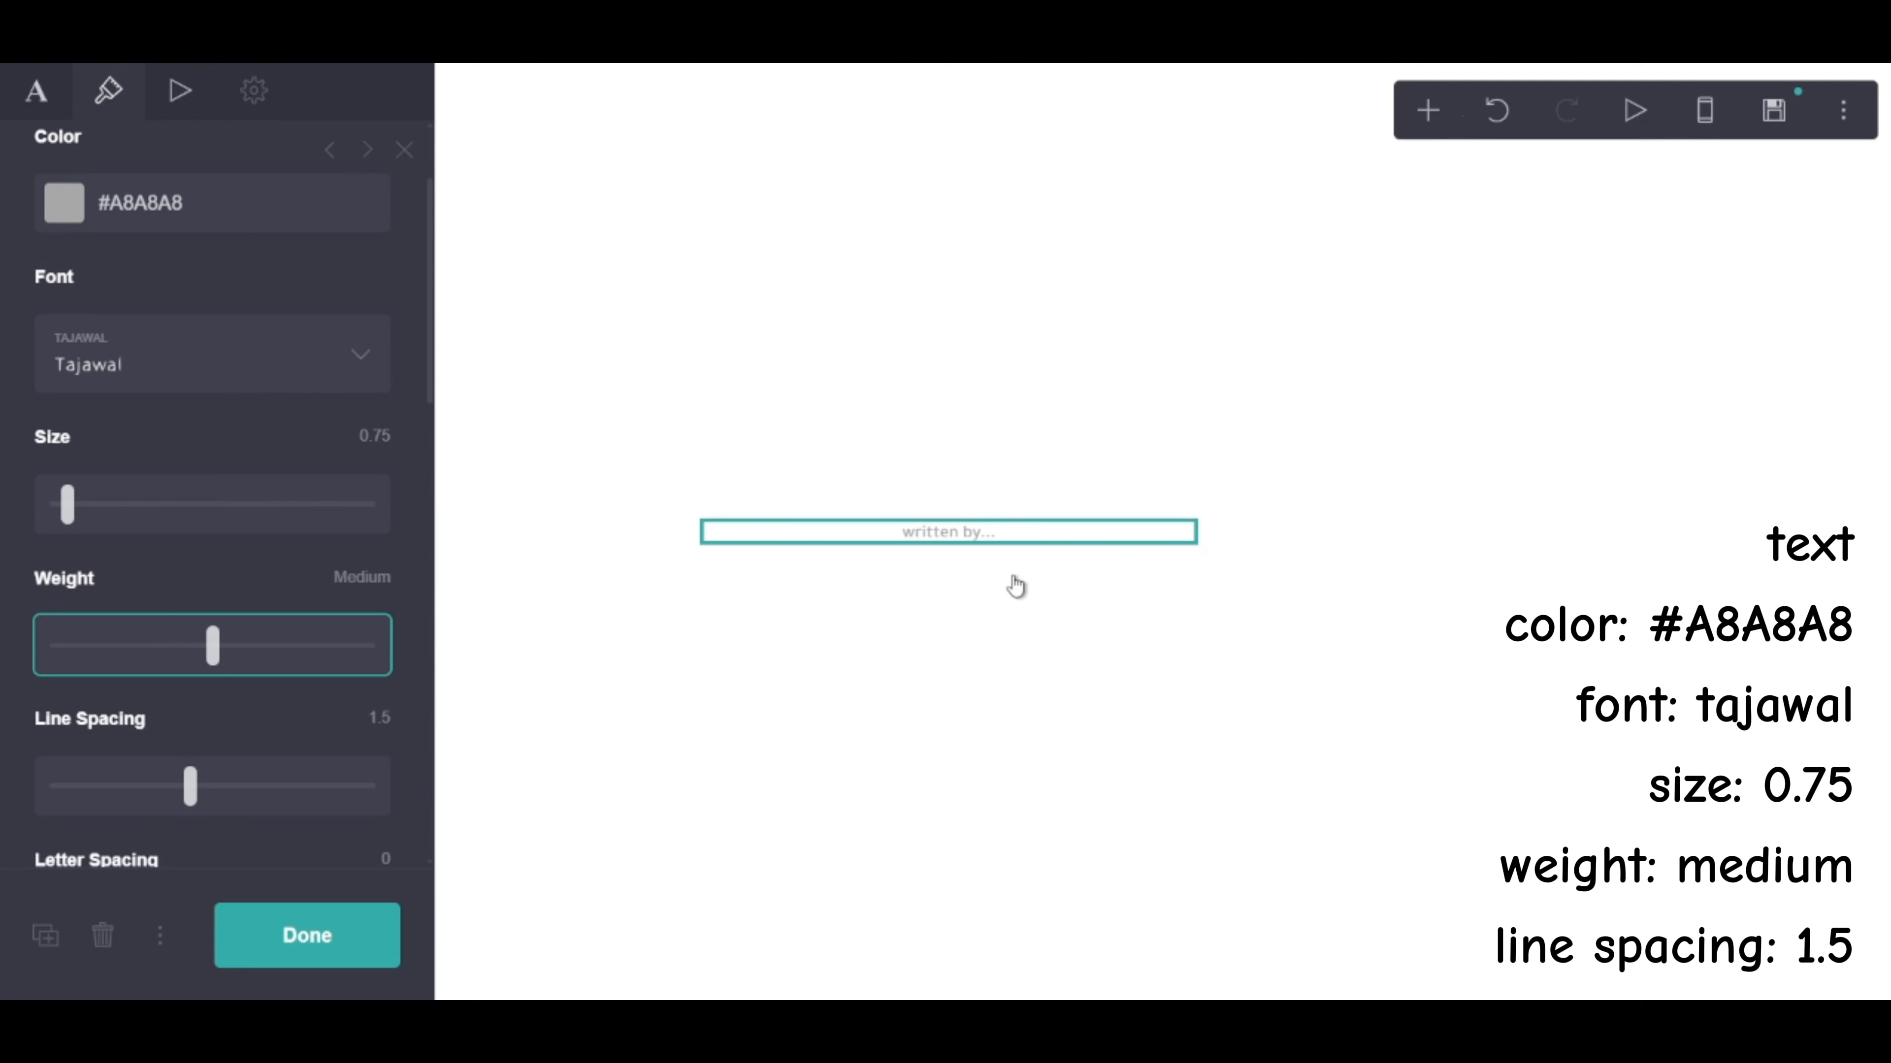
scroll(114, 791, down, 10)
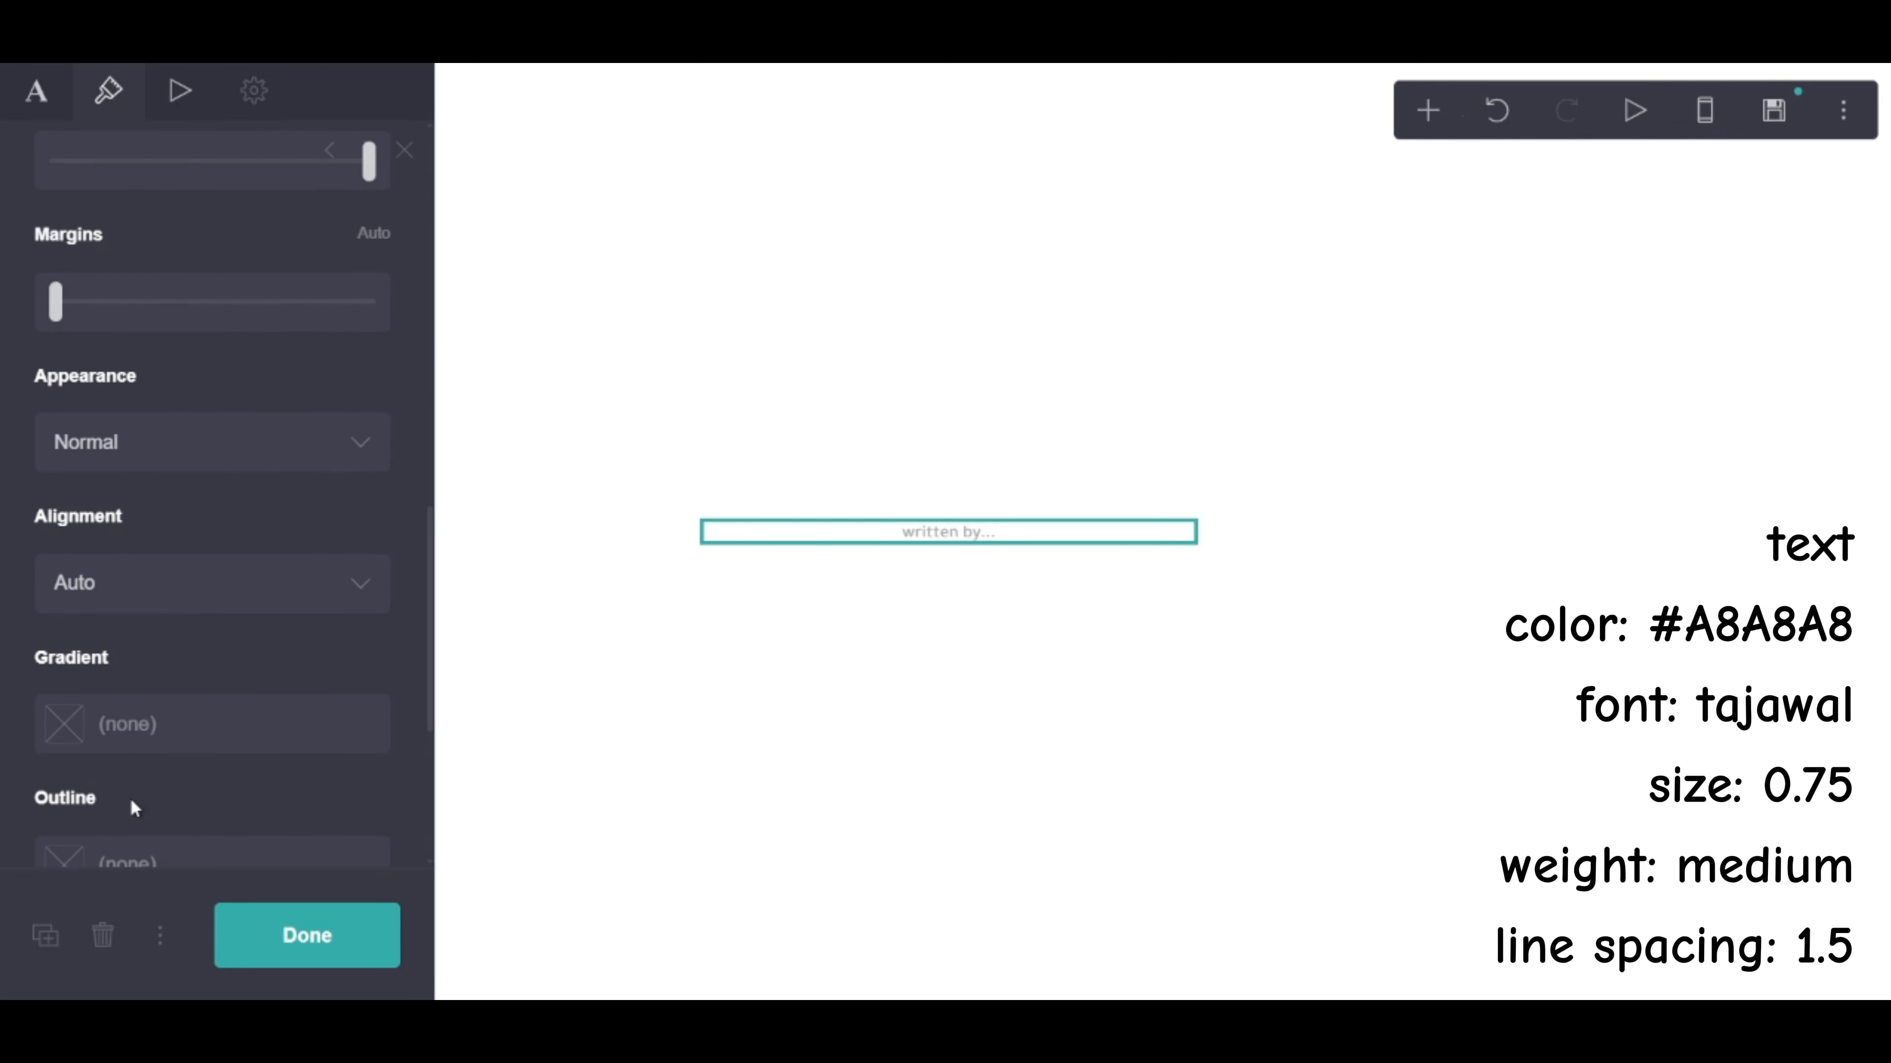
click(302, 938)
Add a container below the text and make it a Columns container
click(1427, 110)
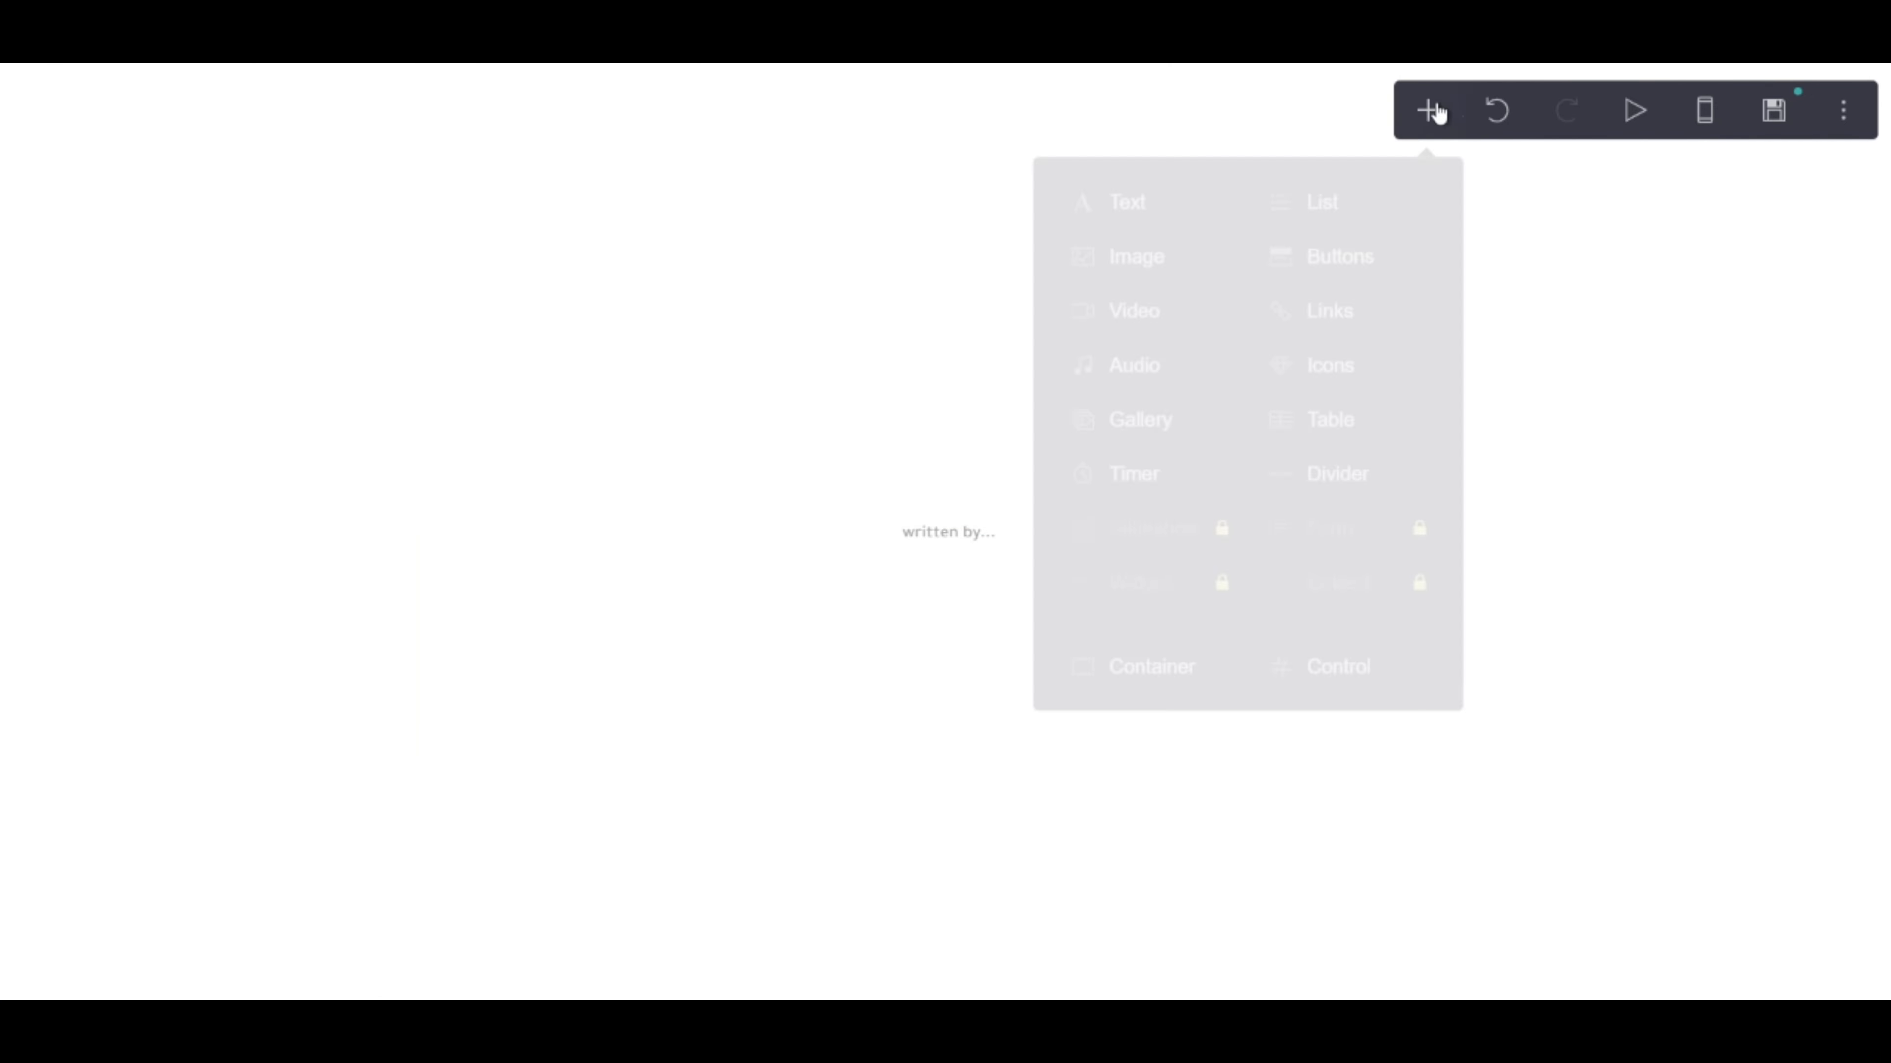
click(1168, 677)
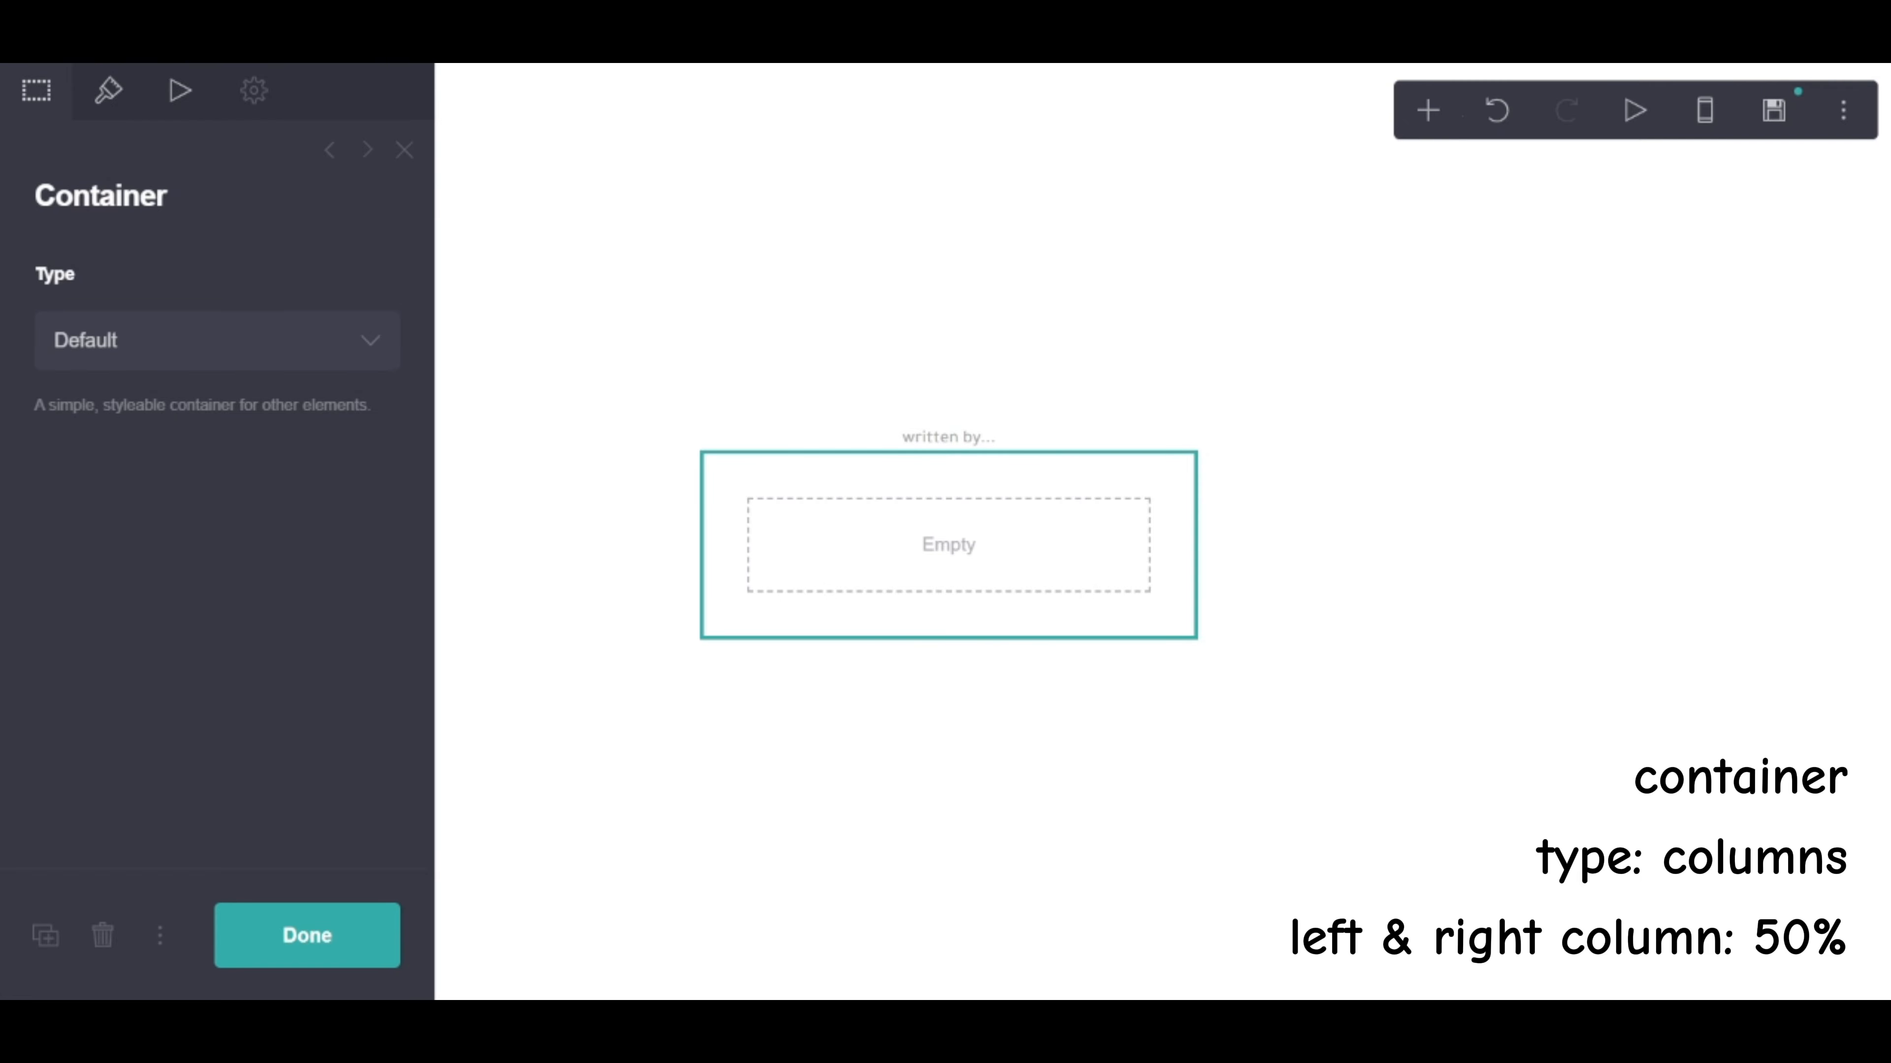
click(185, 350)
click(152, 417)
Set the container's vertical padding to 0.625 and horizontal padding to 0.75
click(108, 90)
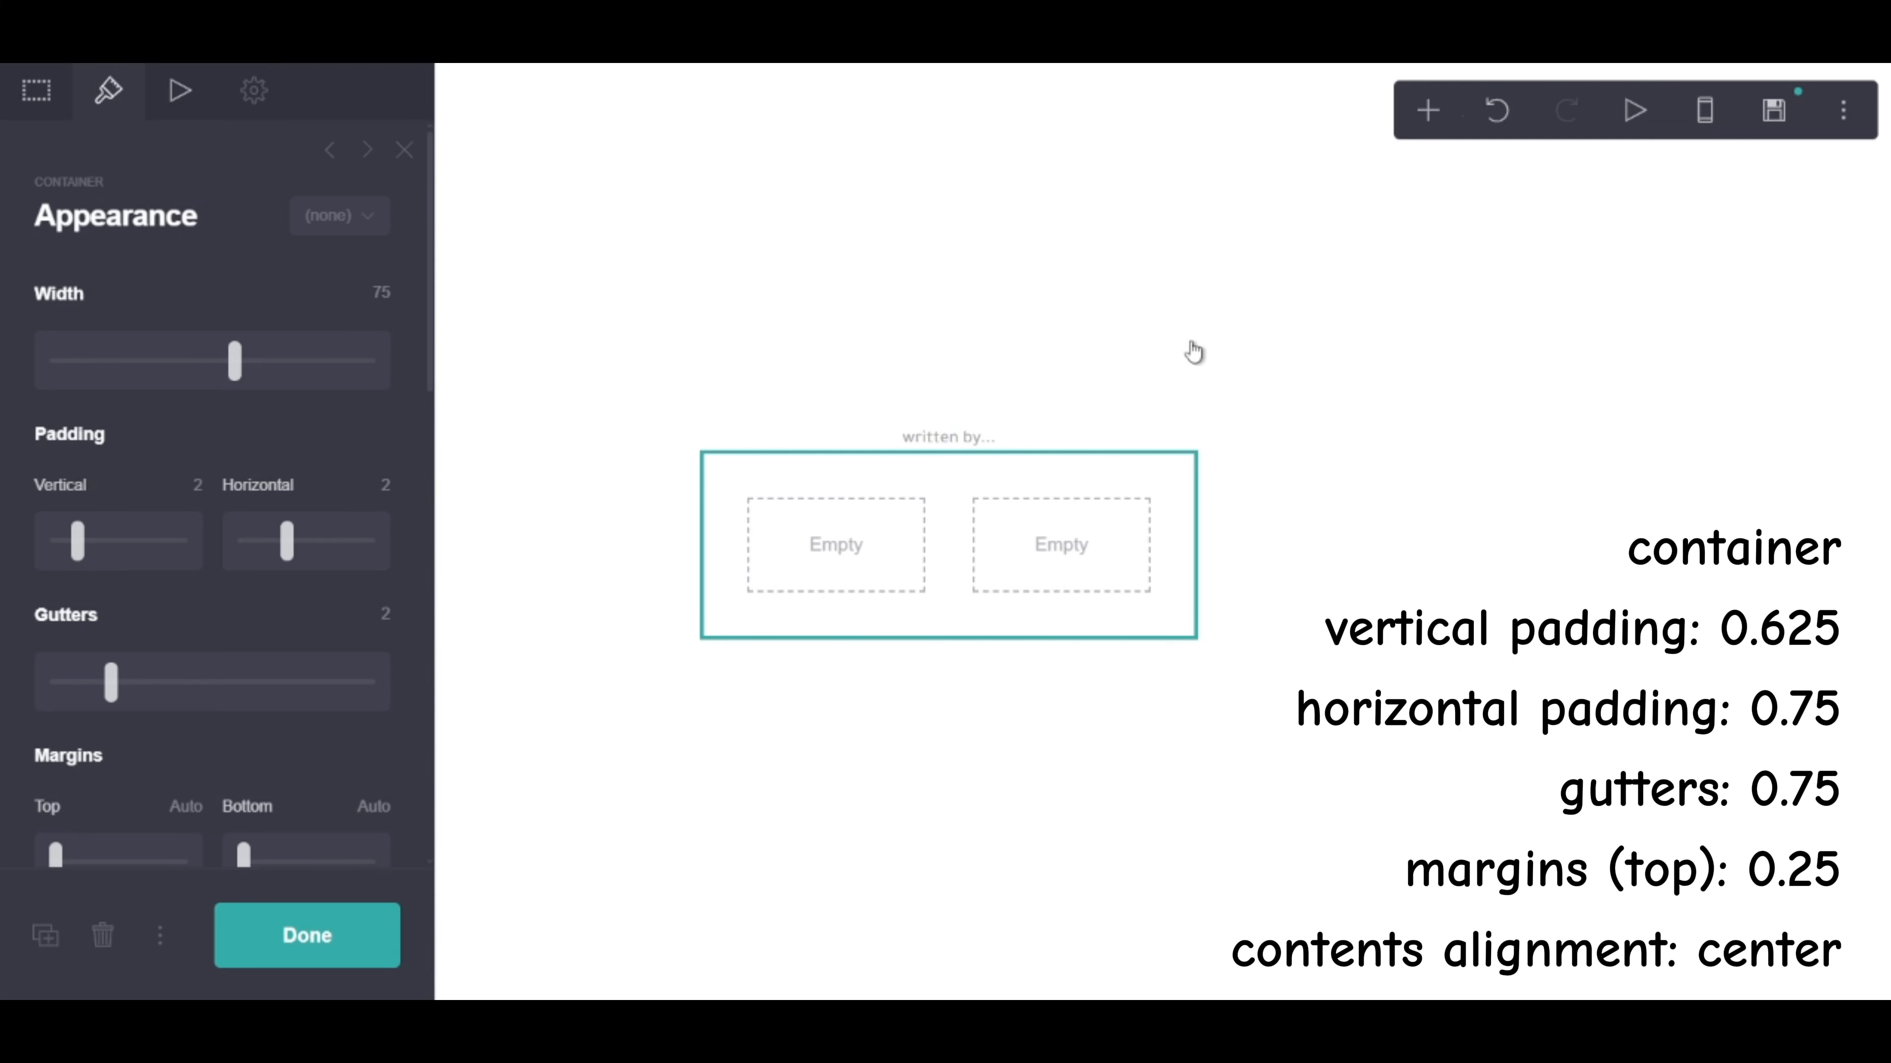
click(176, 485)
text(.625)
key(Return)
click(365, 485)
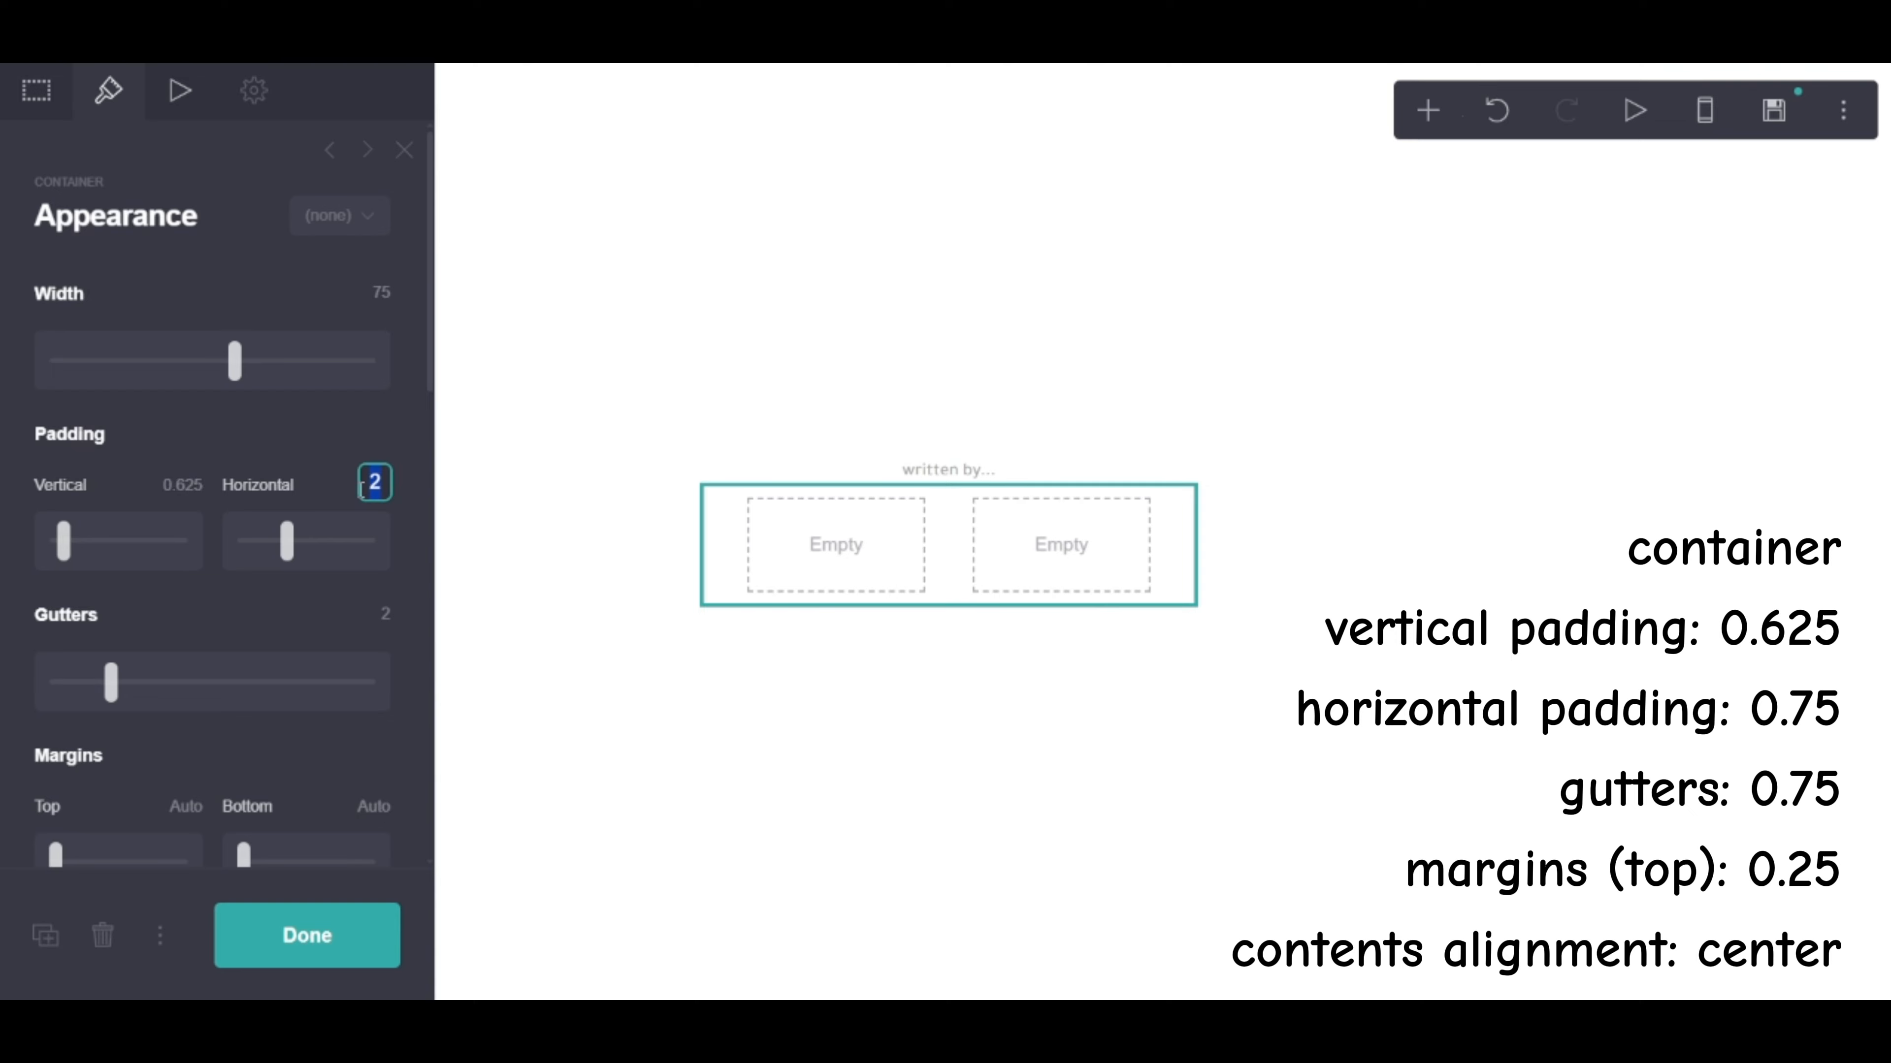
text(.75)
key(Return)
Set the container's gutters to 0.75 and its top margin to 0.25
click(373, 615)
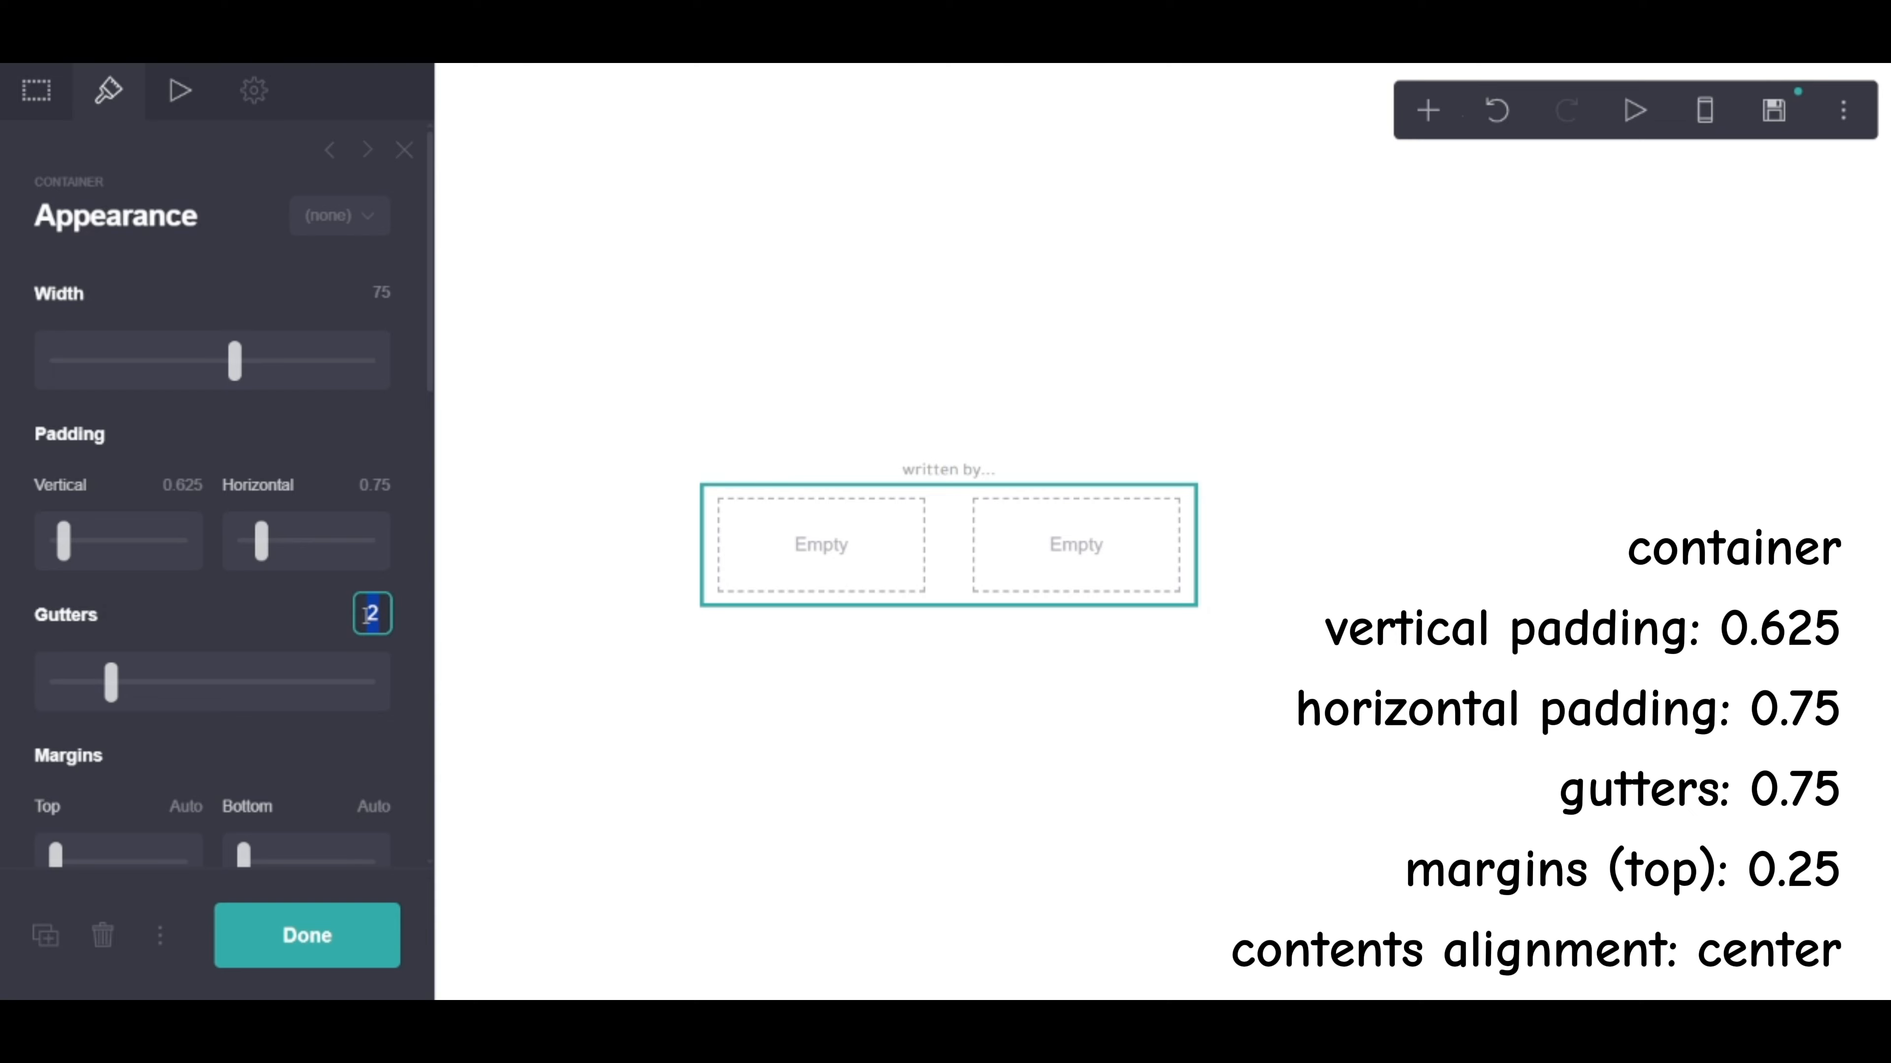
text(.75)
key(Return)
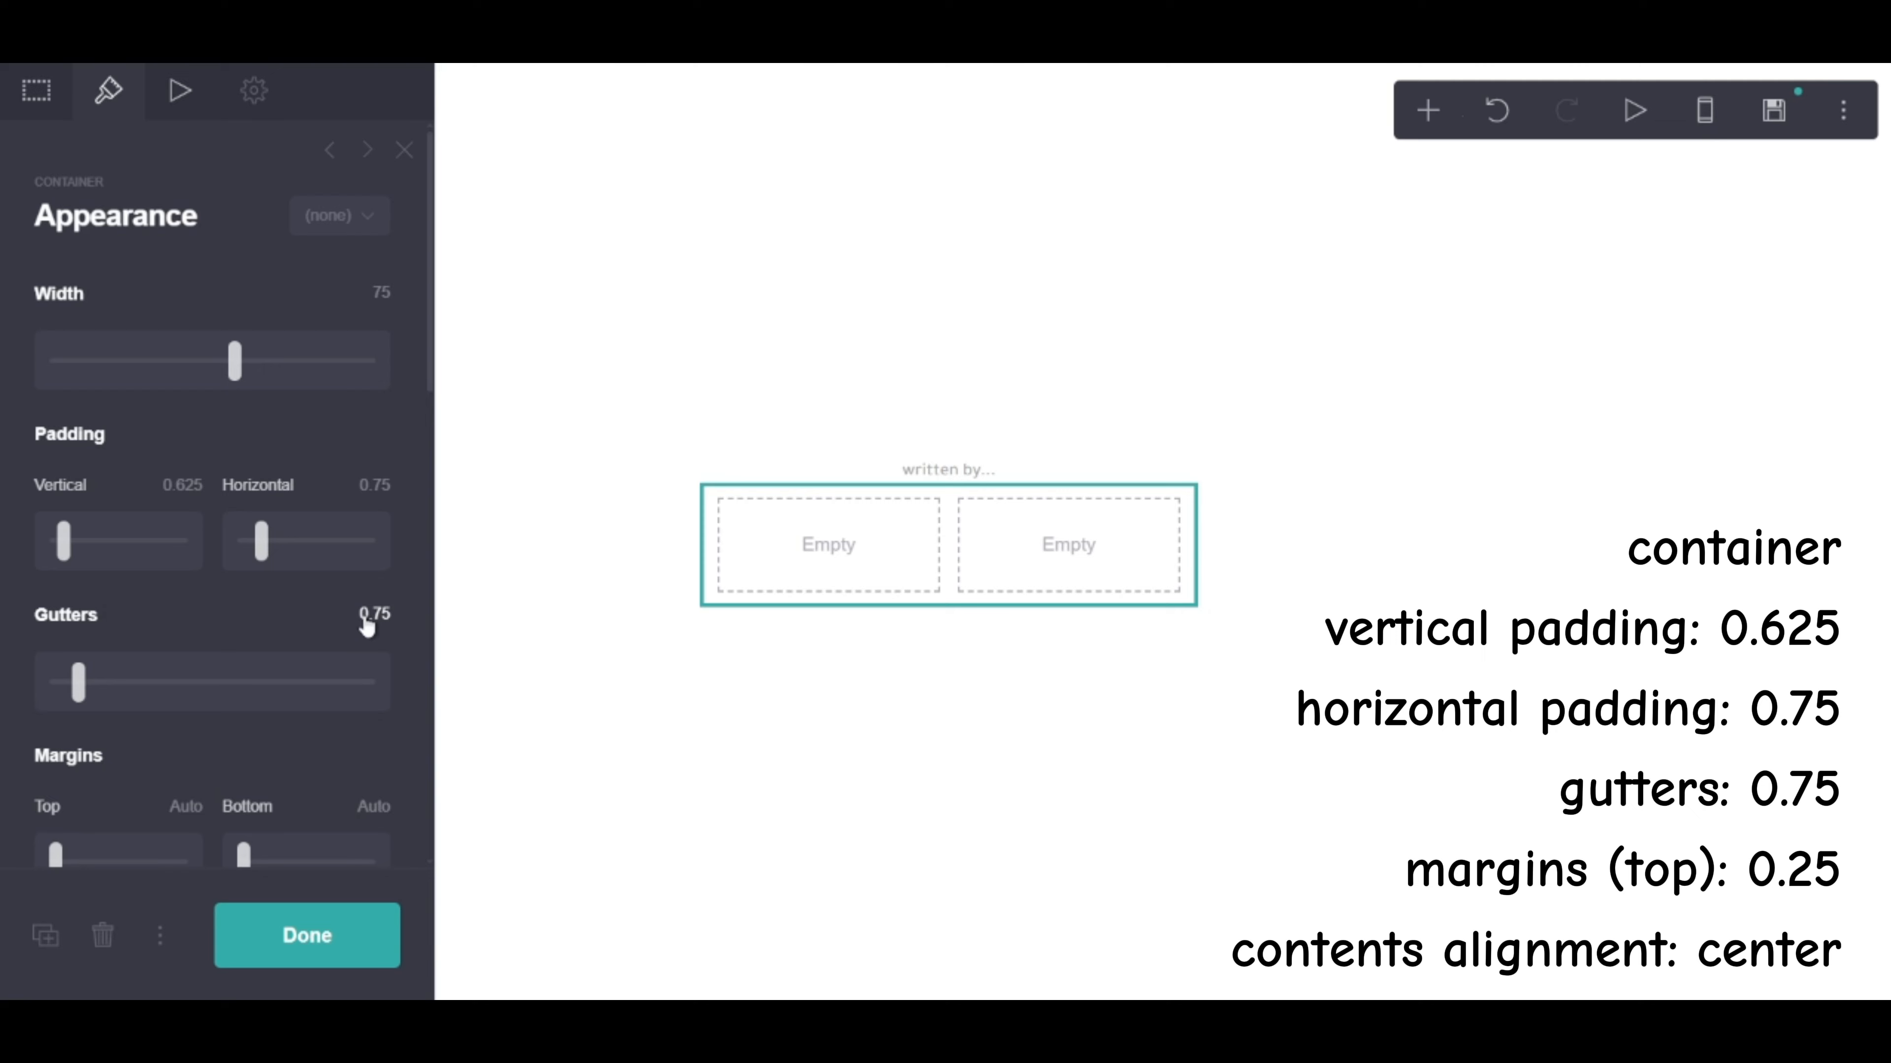
click(188, 812)
text(.25)
key(Return)
Set the second alignment option for the container's contents to Center
scroll(227, 748, down, 2)
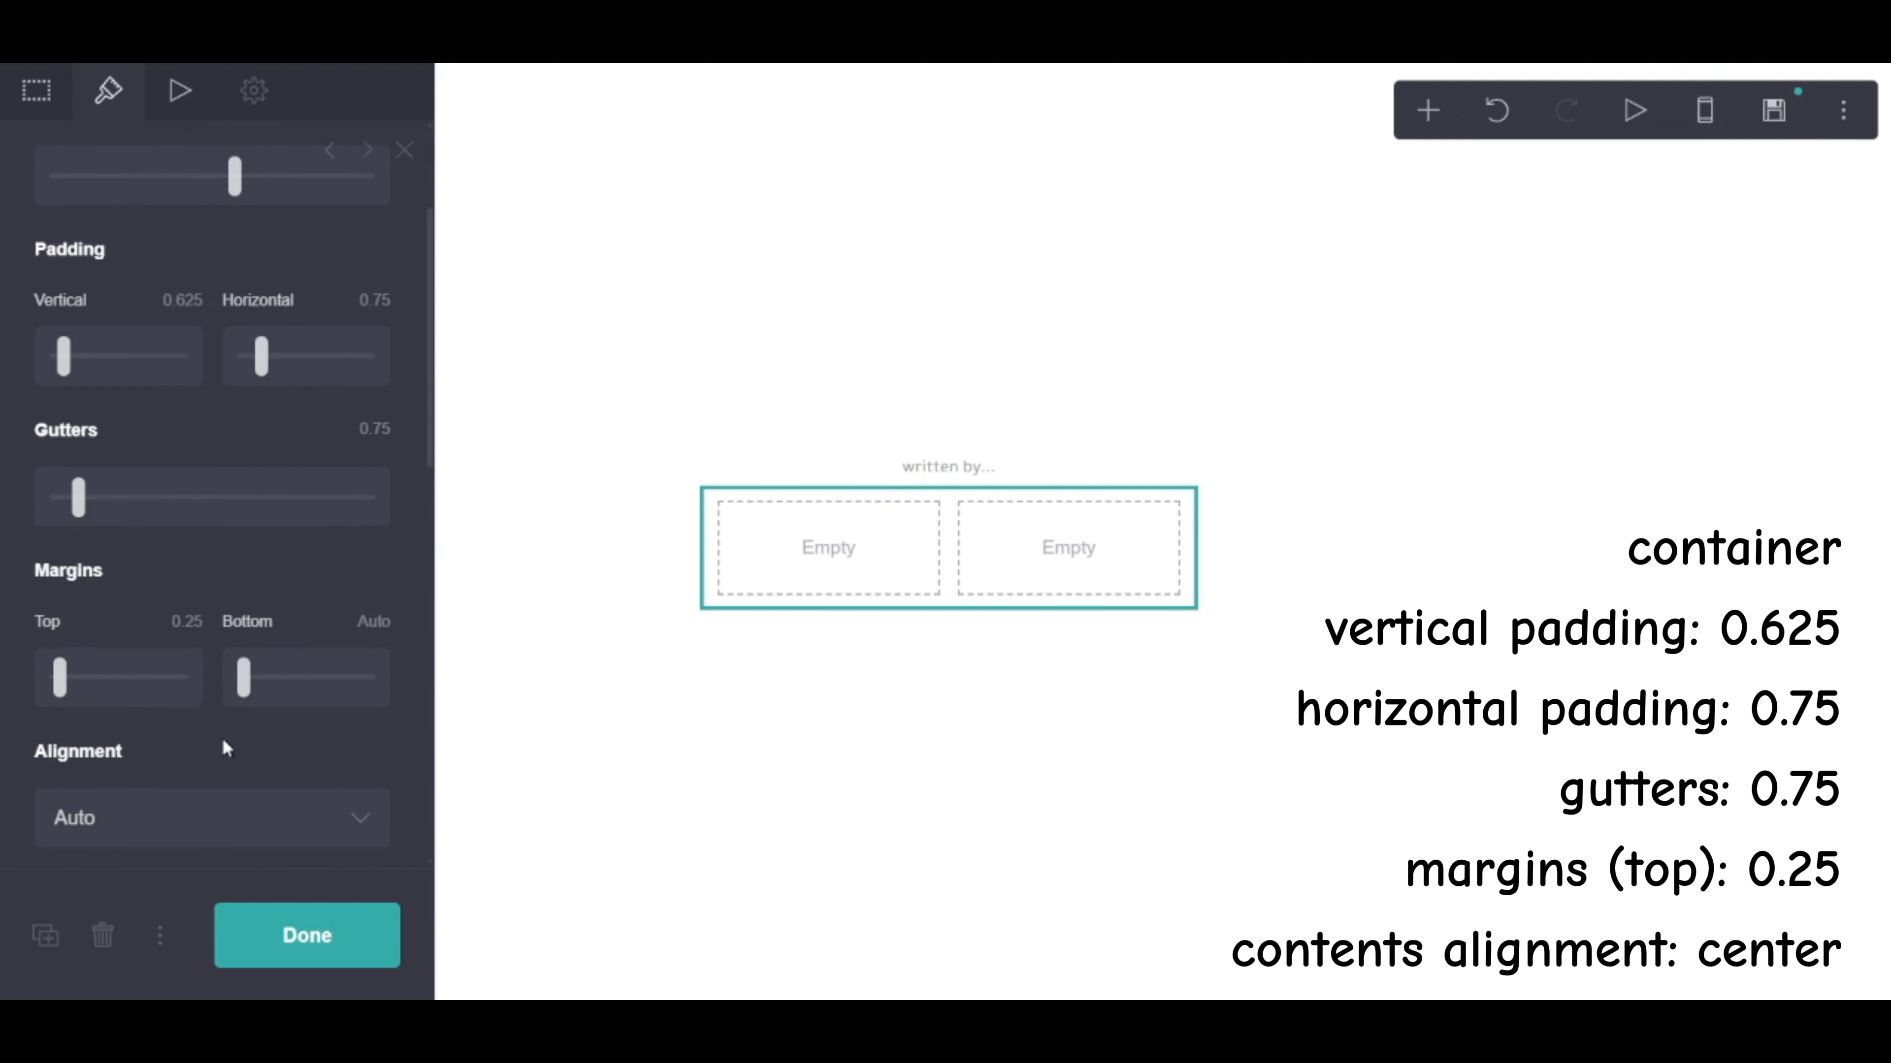
scroll(227, 749, down, 8)
click(329, 464)
click(318, 524)
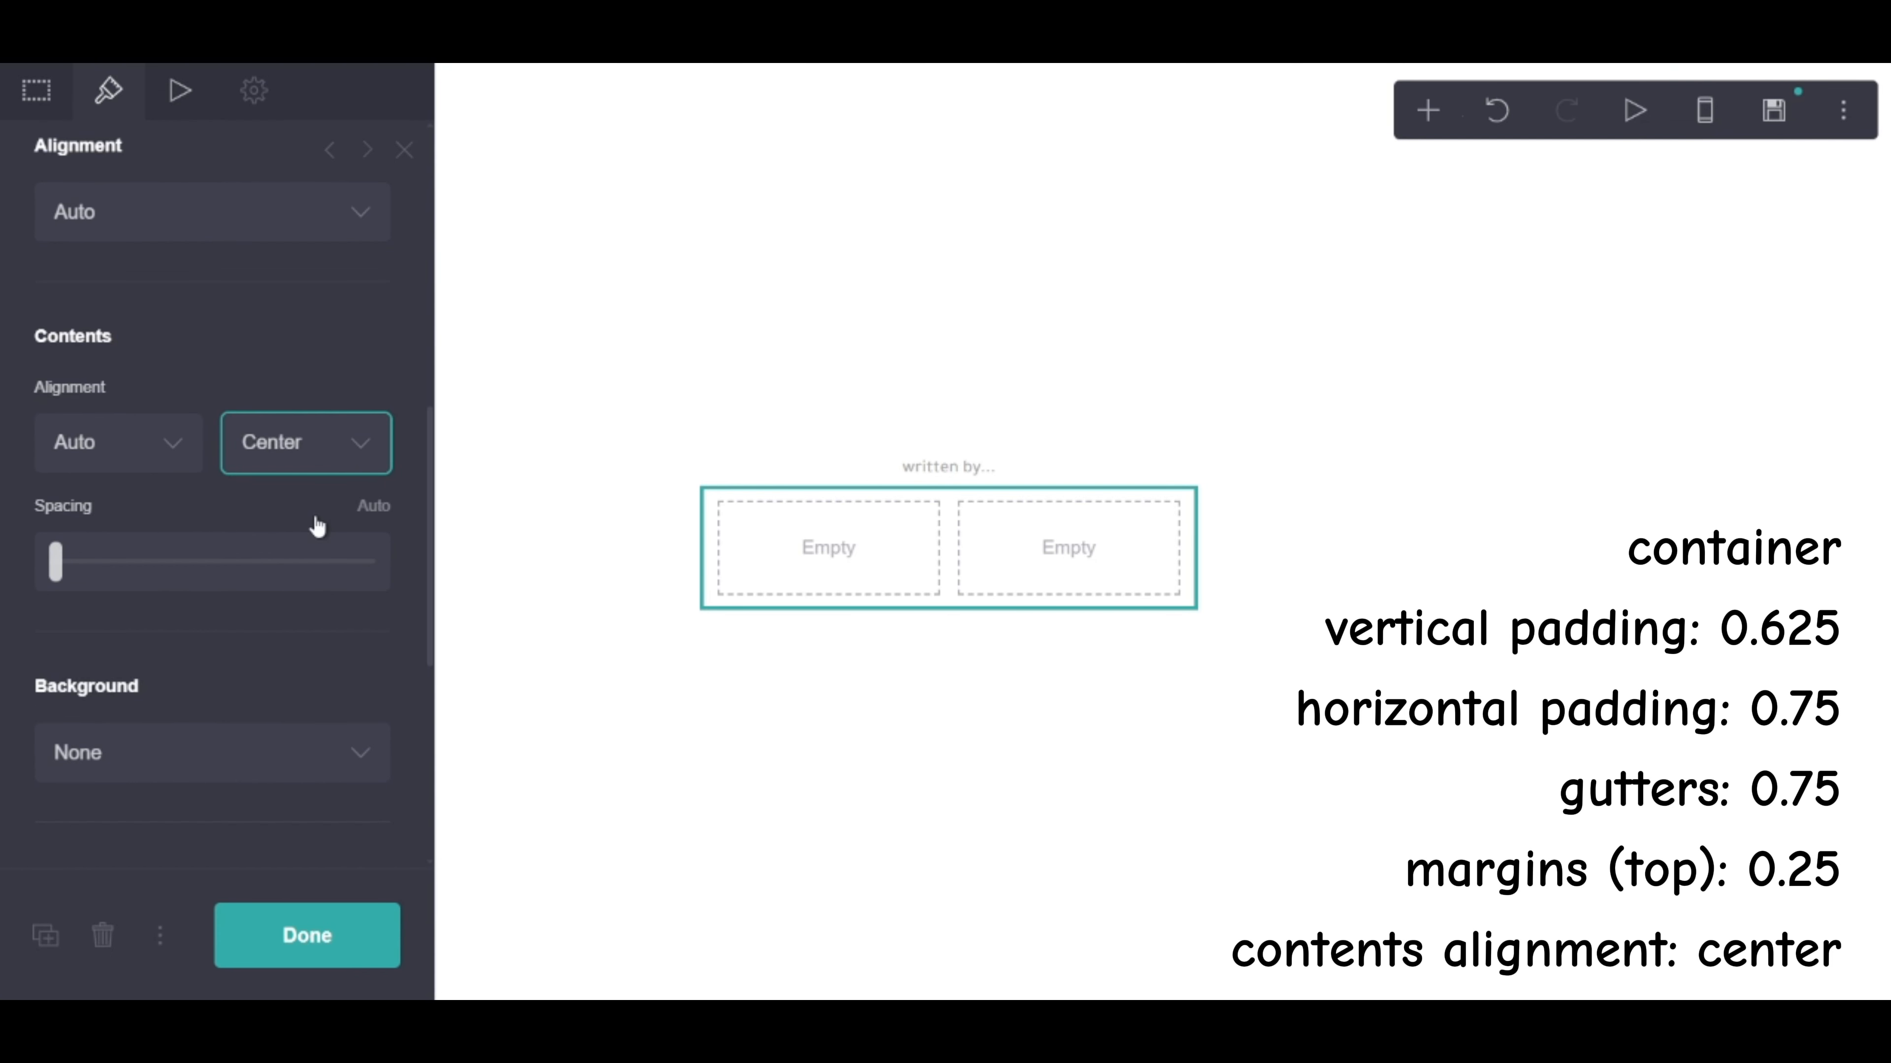
Give the container a dashed border with color #B5F299 and width 3
scroll(99, 669, down, 2)
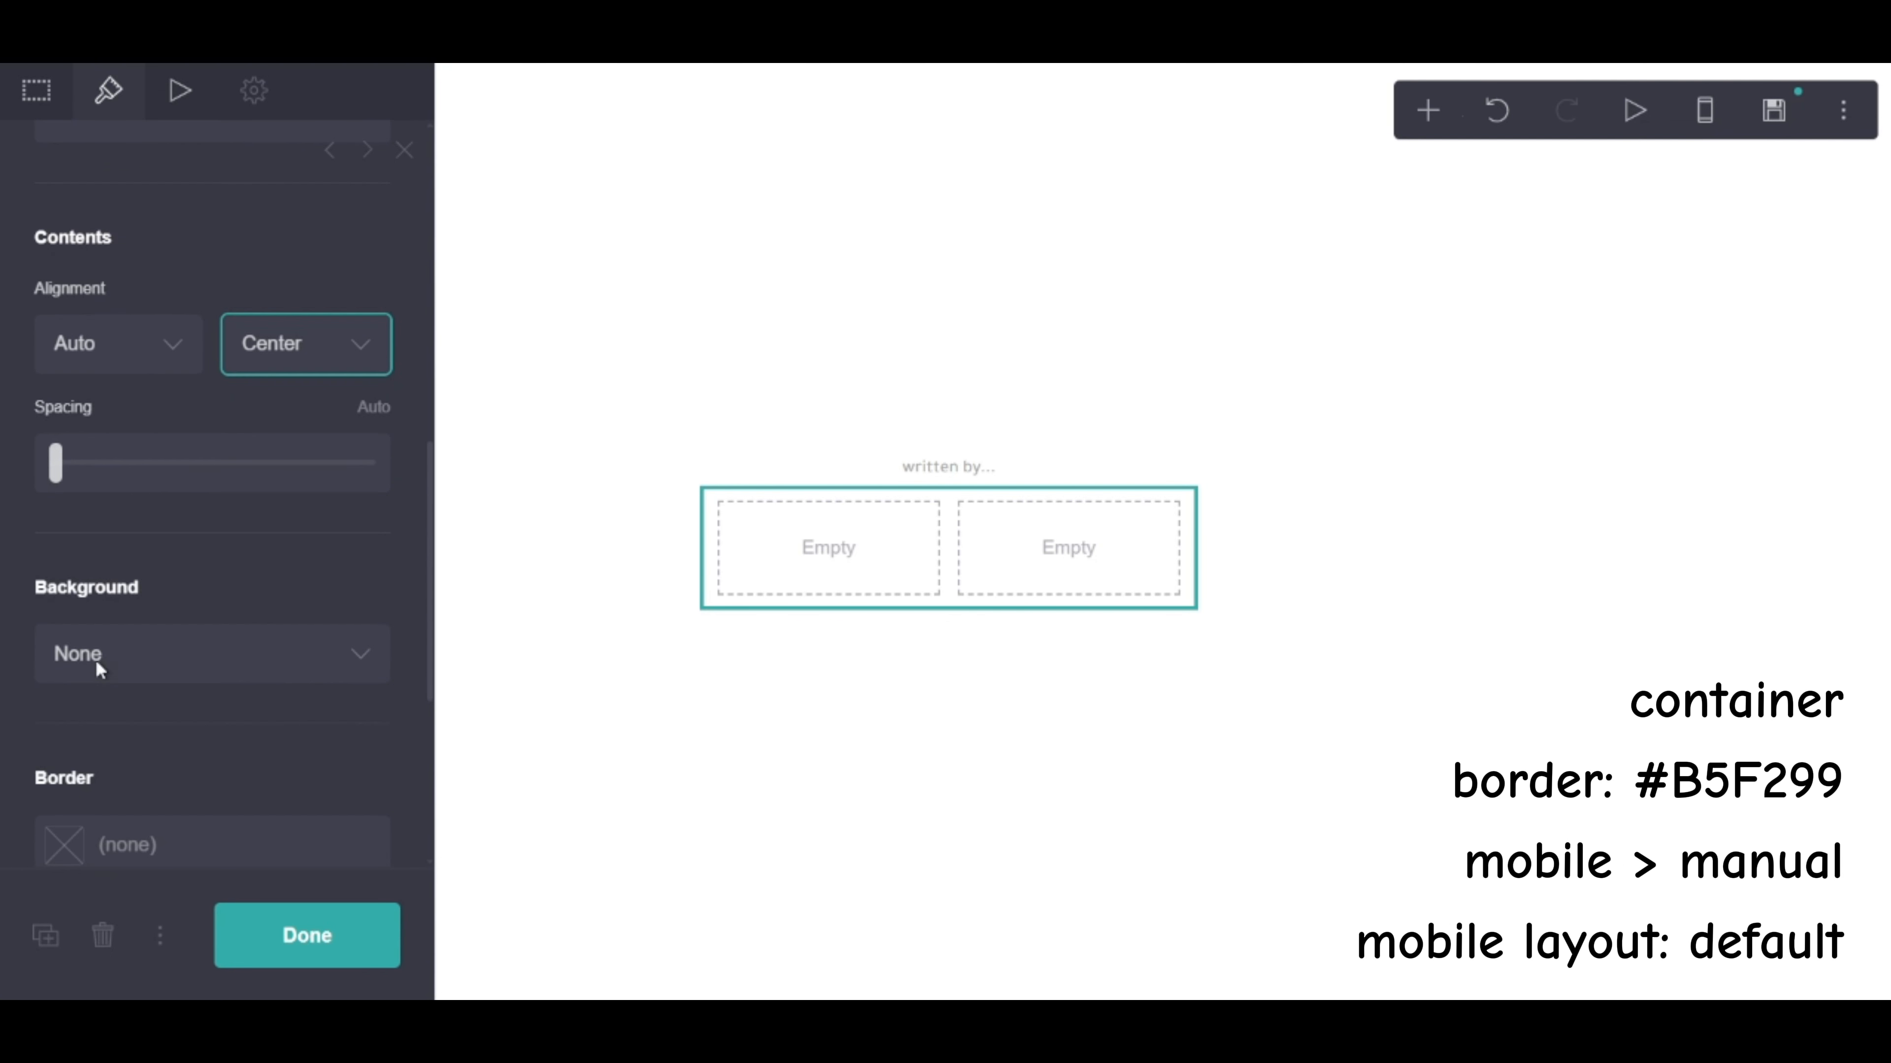
scroll(99, 668, down, 4)
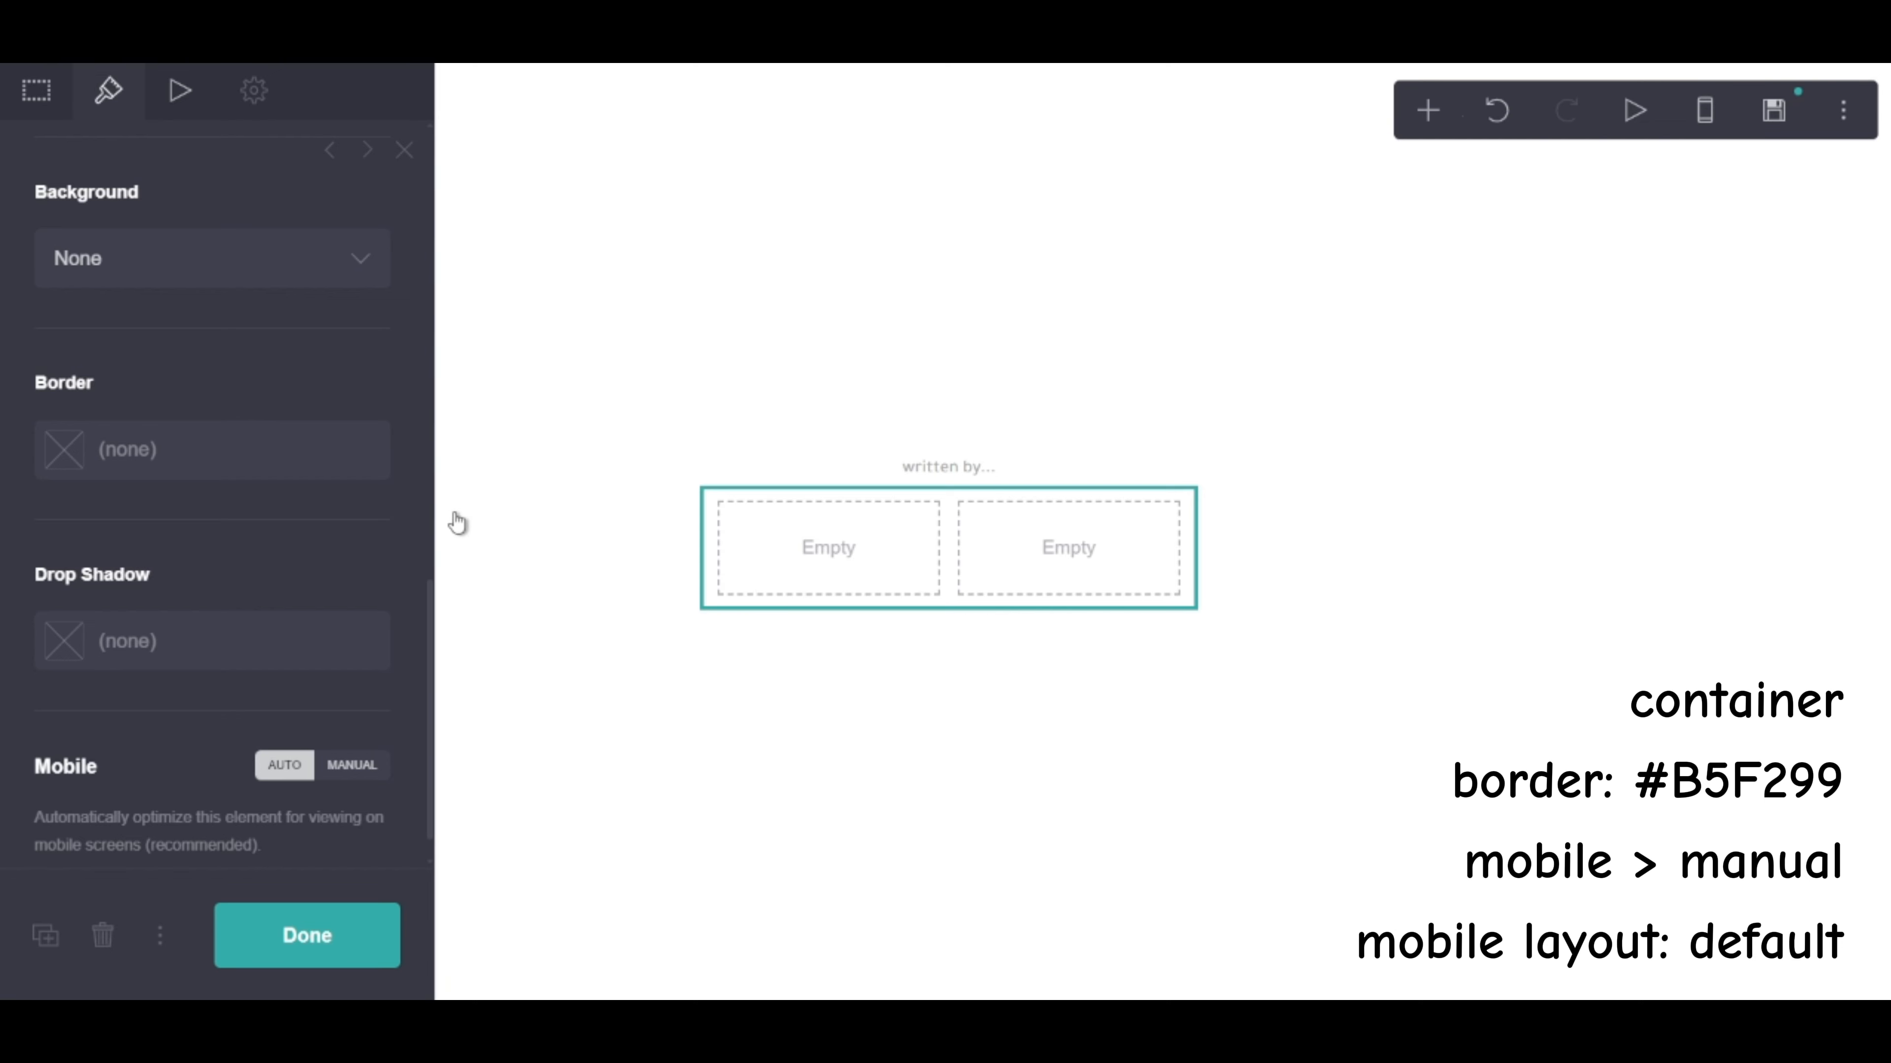
click(240, 451)
text(#B5F299)
click(199, 393)
click(193, 511)
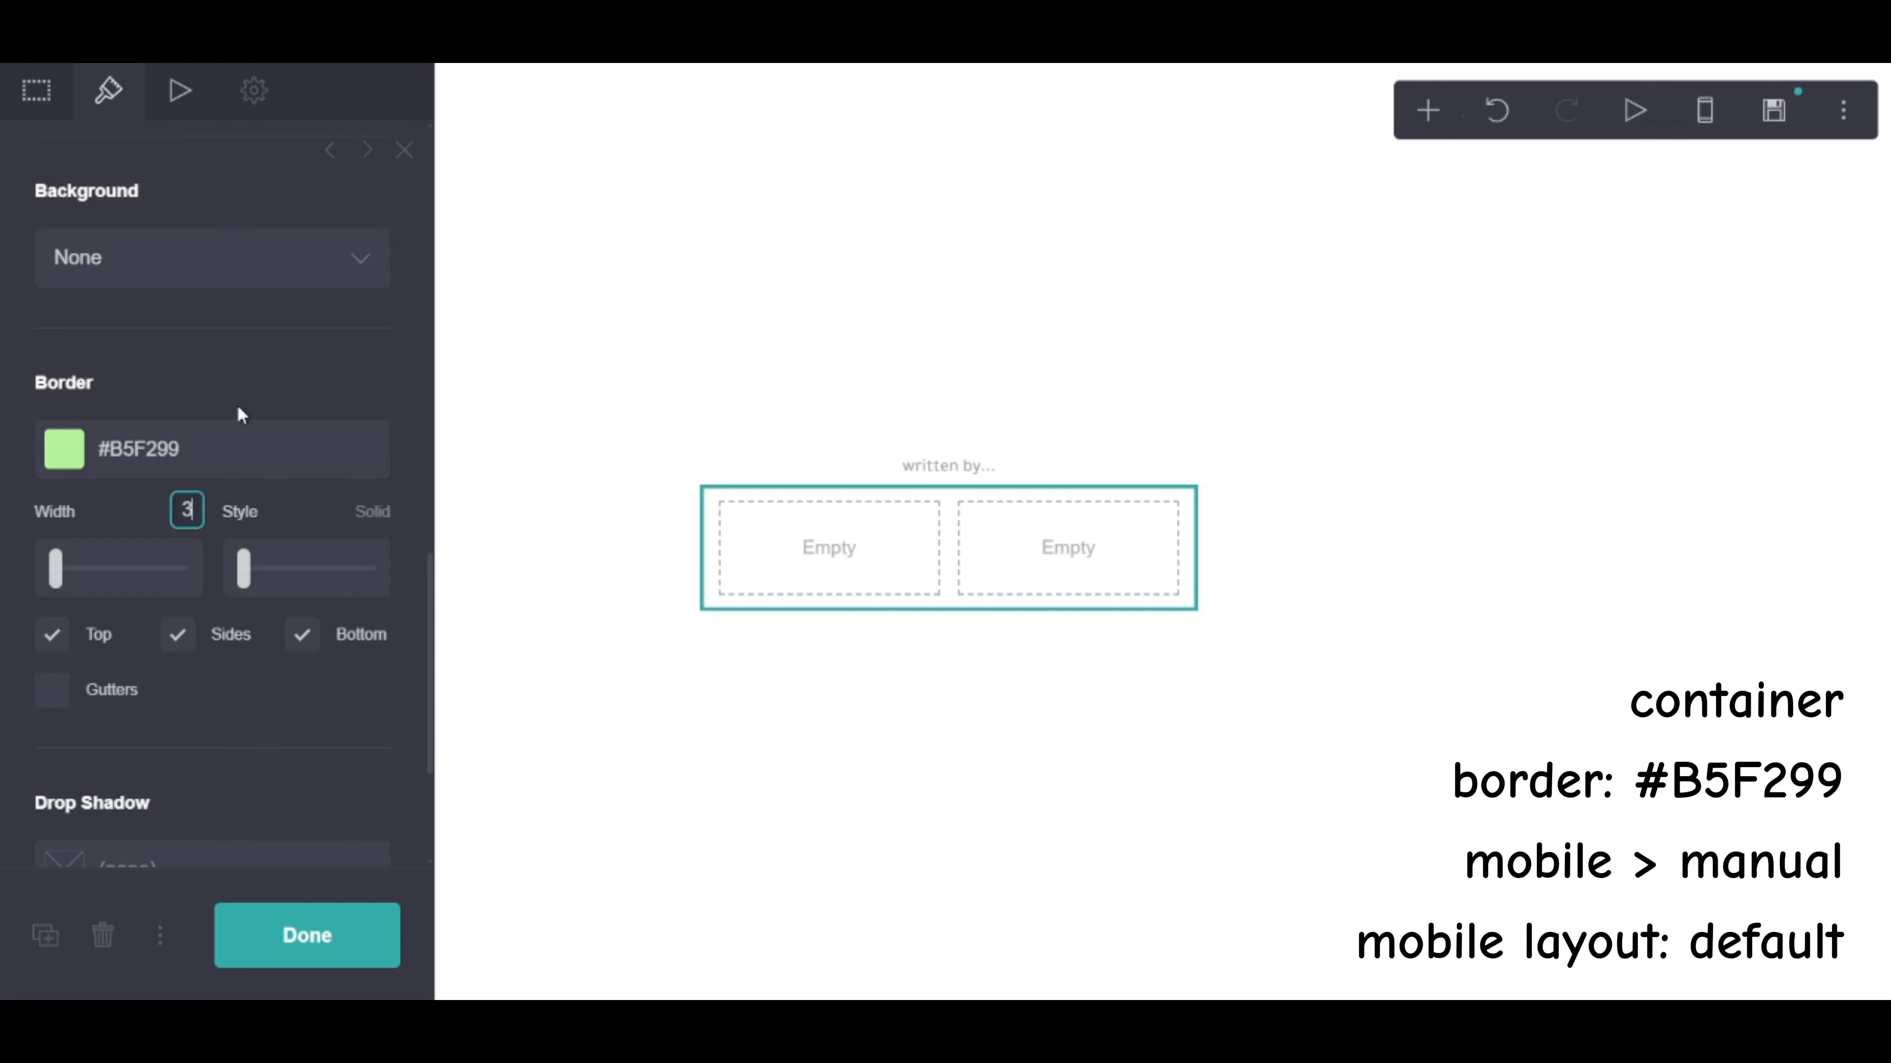
text(3)
drag(242, 569, 307, 570)
scroll(348, 663, down, 3)
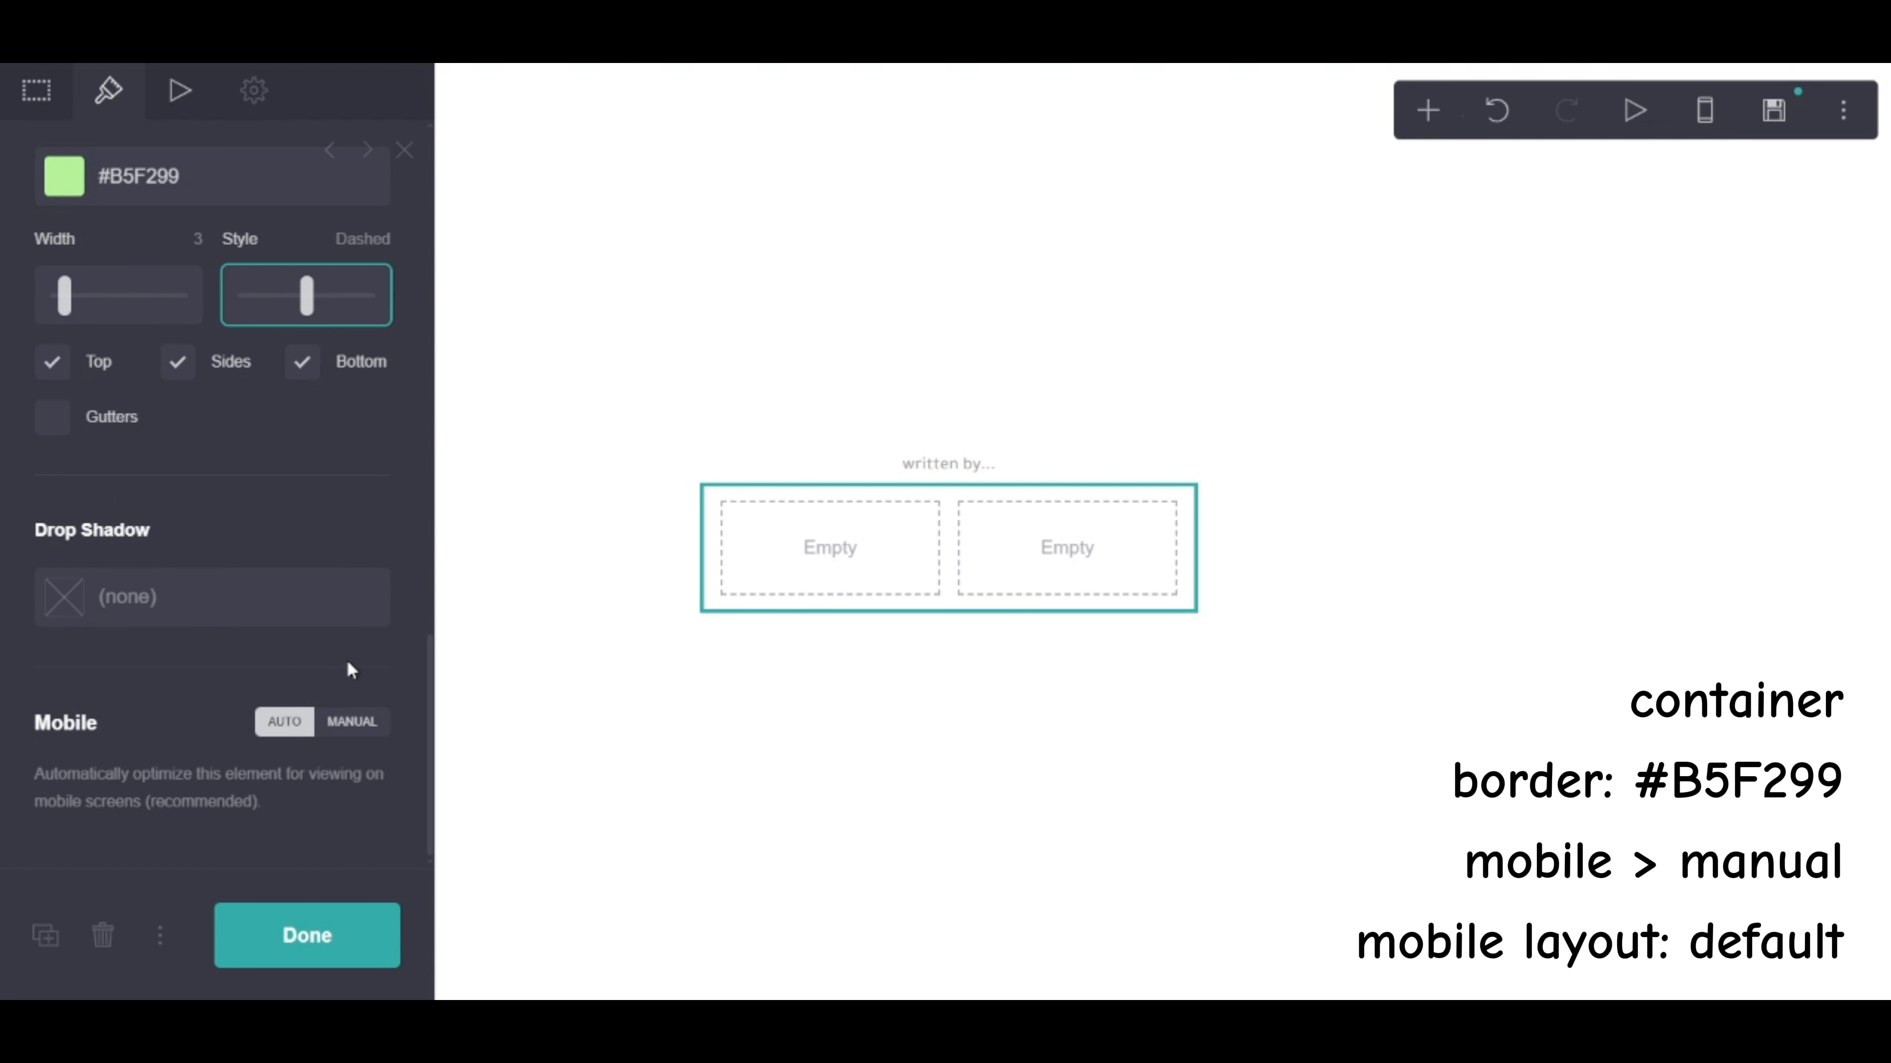
Switch the container's mobile settings to manual and set the mobile layout to Default
click(352, 721)
scroll(353, 722, down, 5)
click(107, 548)
scroll(156, 531, down, 1)
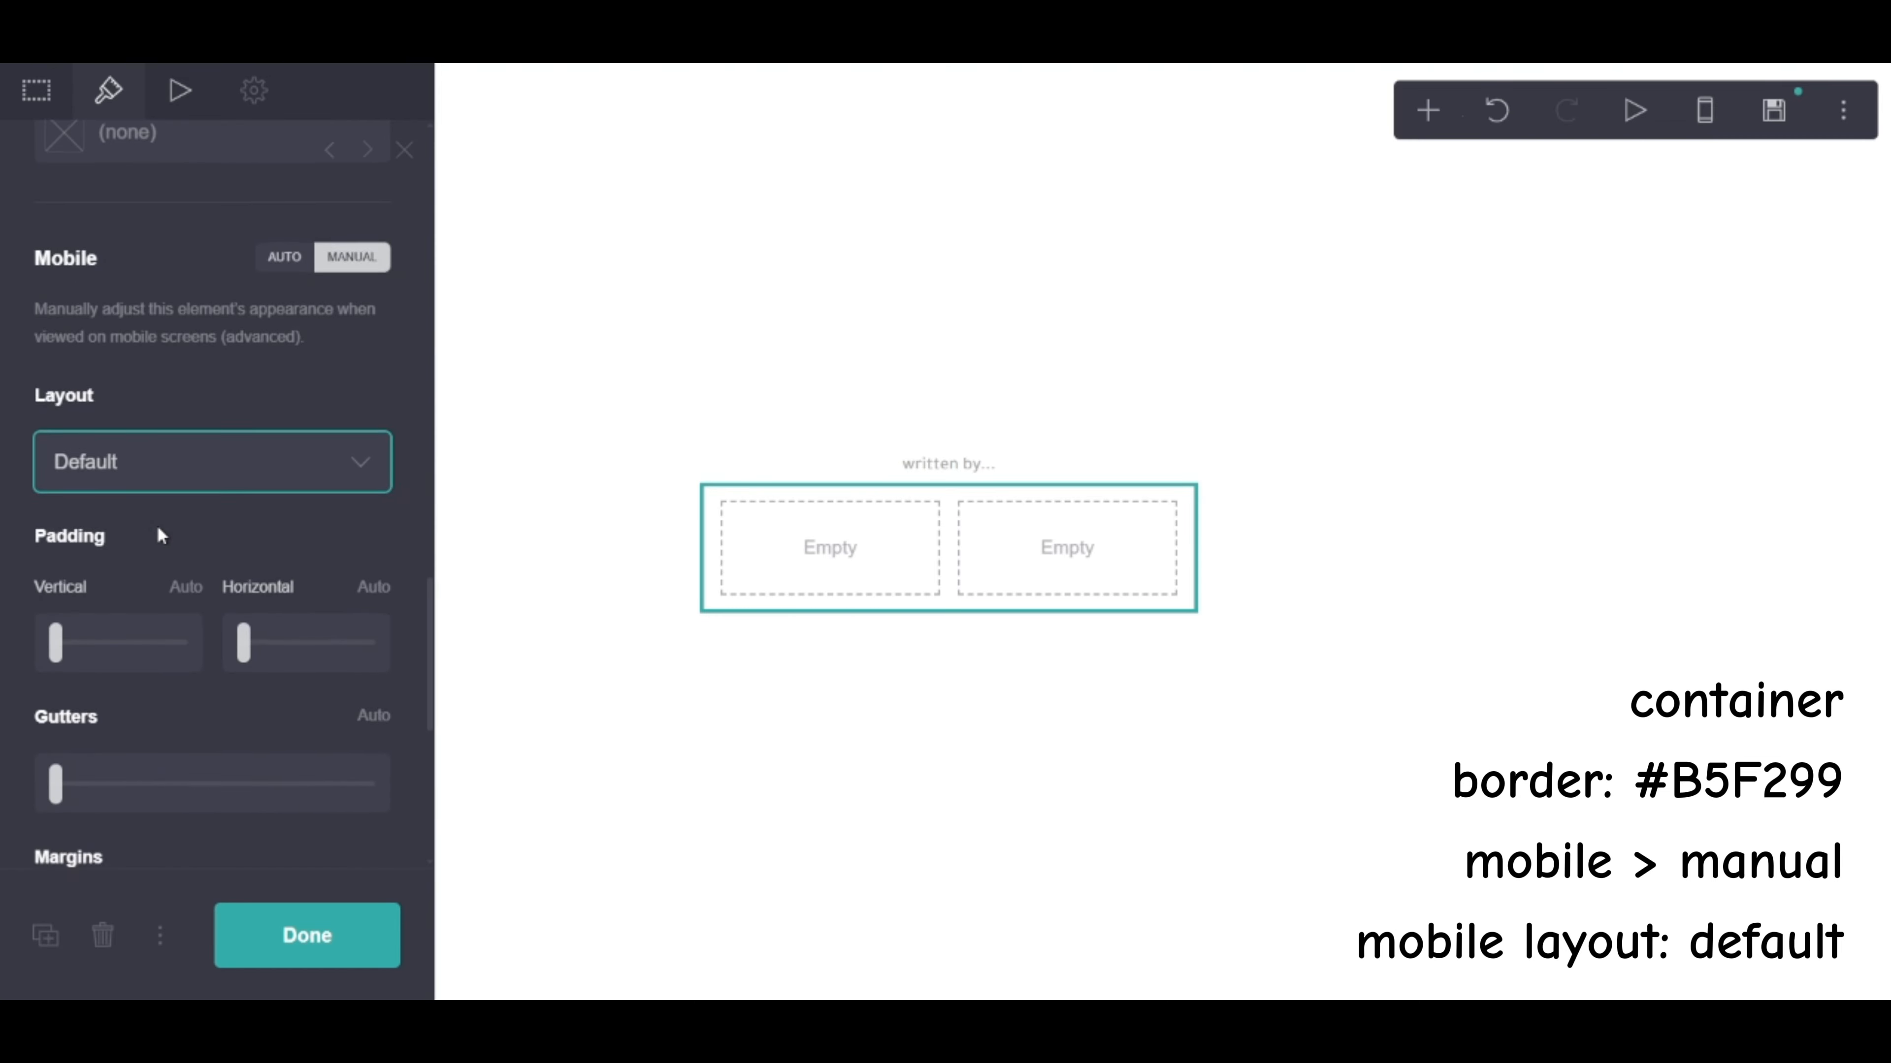
Set the container's corner rounding to 0.5, finish editing it and check the mobile view
scroll(160, 531, up, 13)
scroll(134, 581, up, 5)
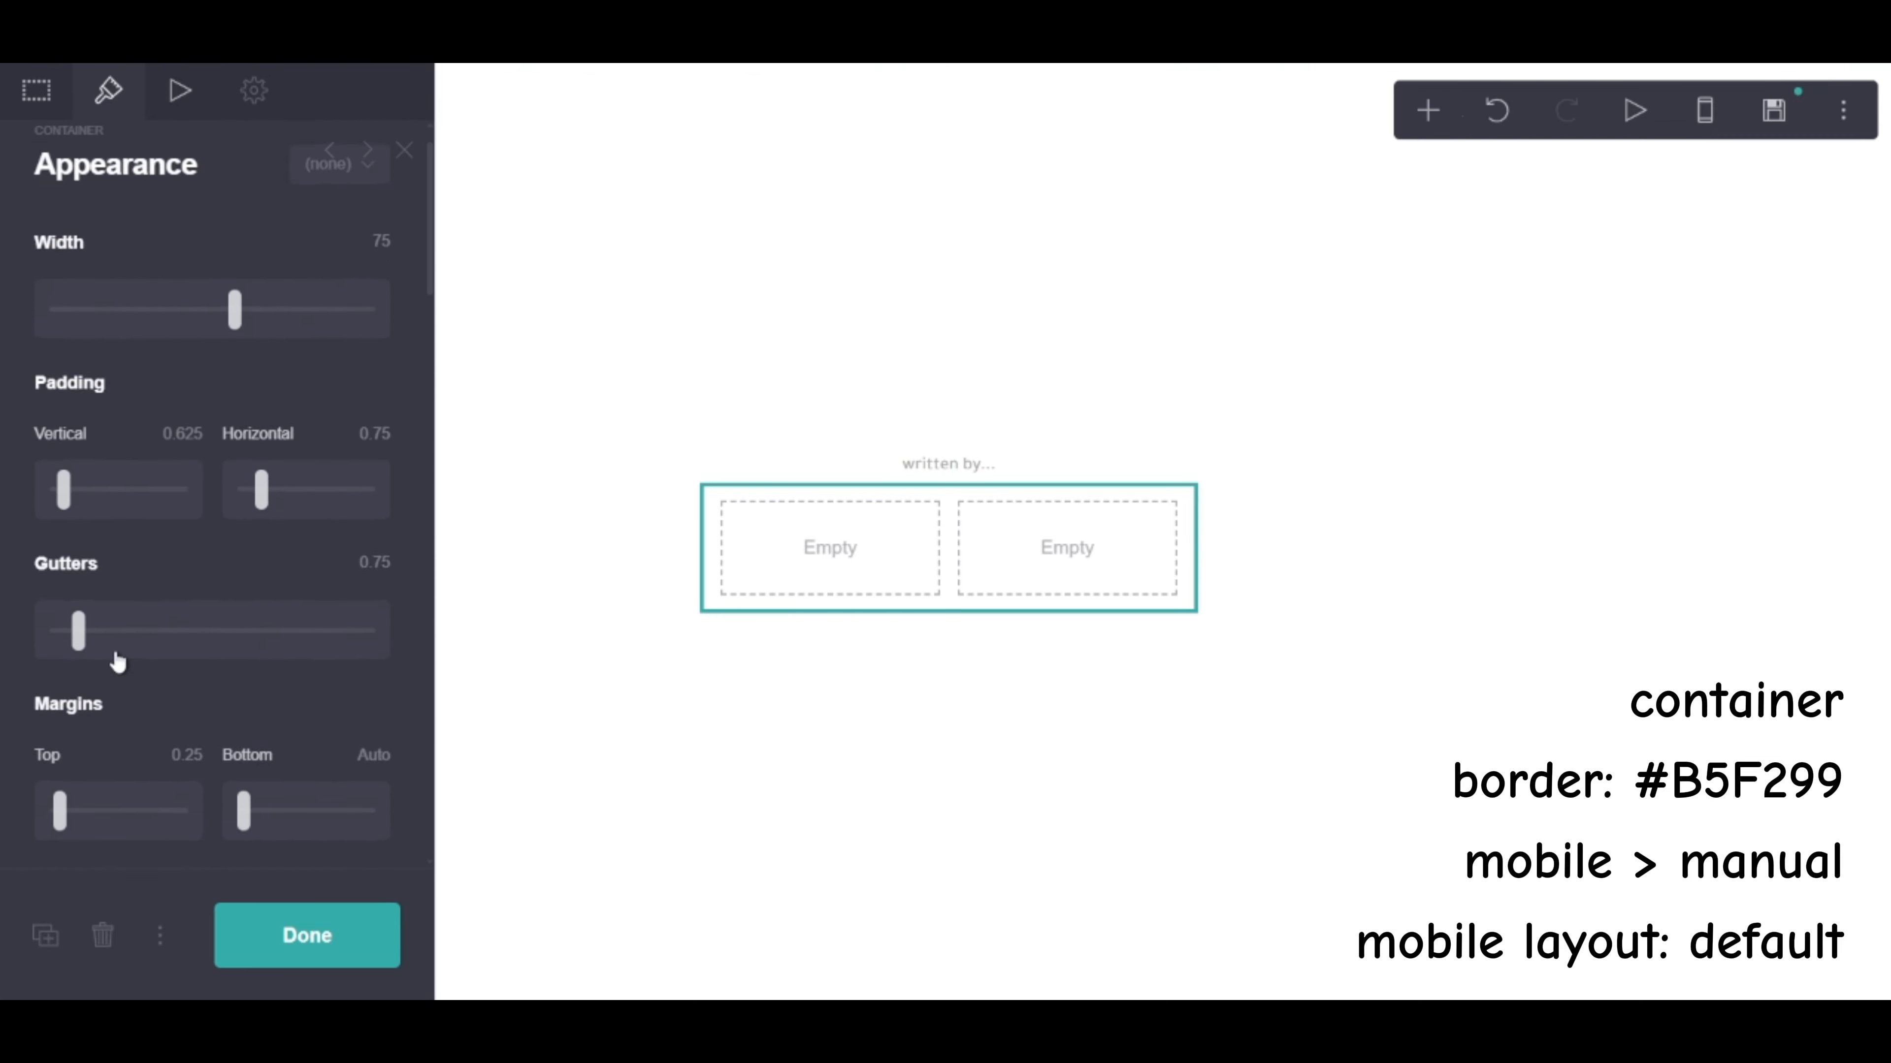
scroll(119, 633, down, 4)
drag(58, 609, 84, 617)
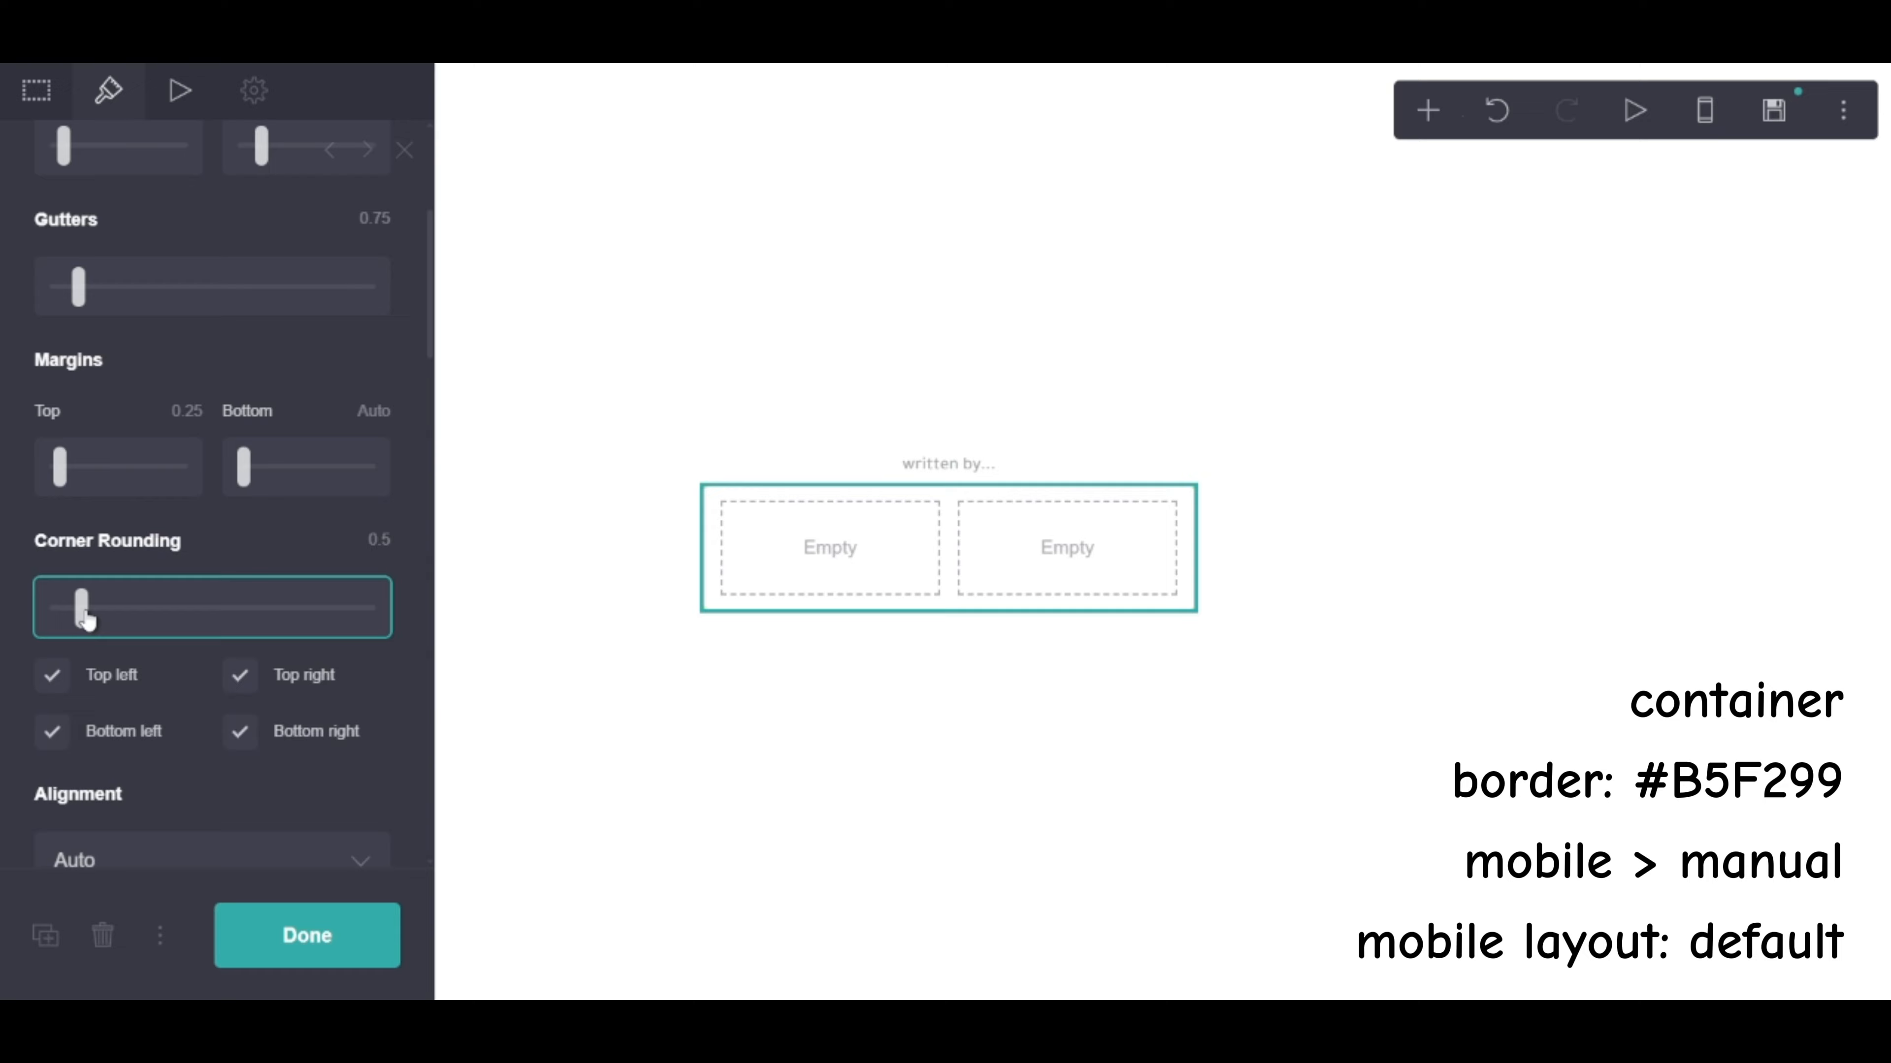
click(335, 948)
click(1701, 112)
click(1697, 114)
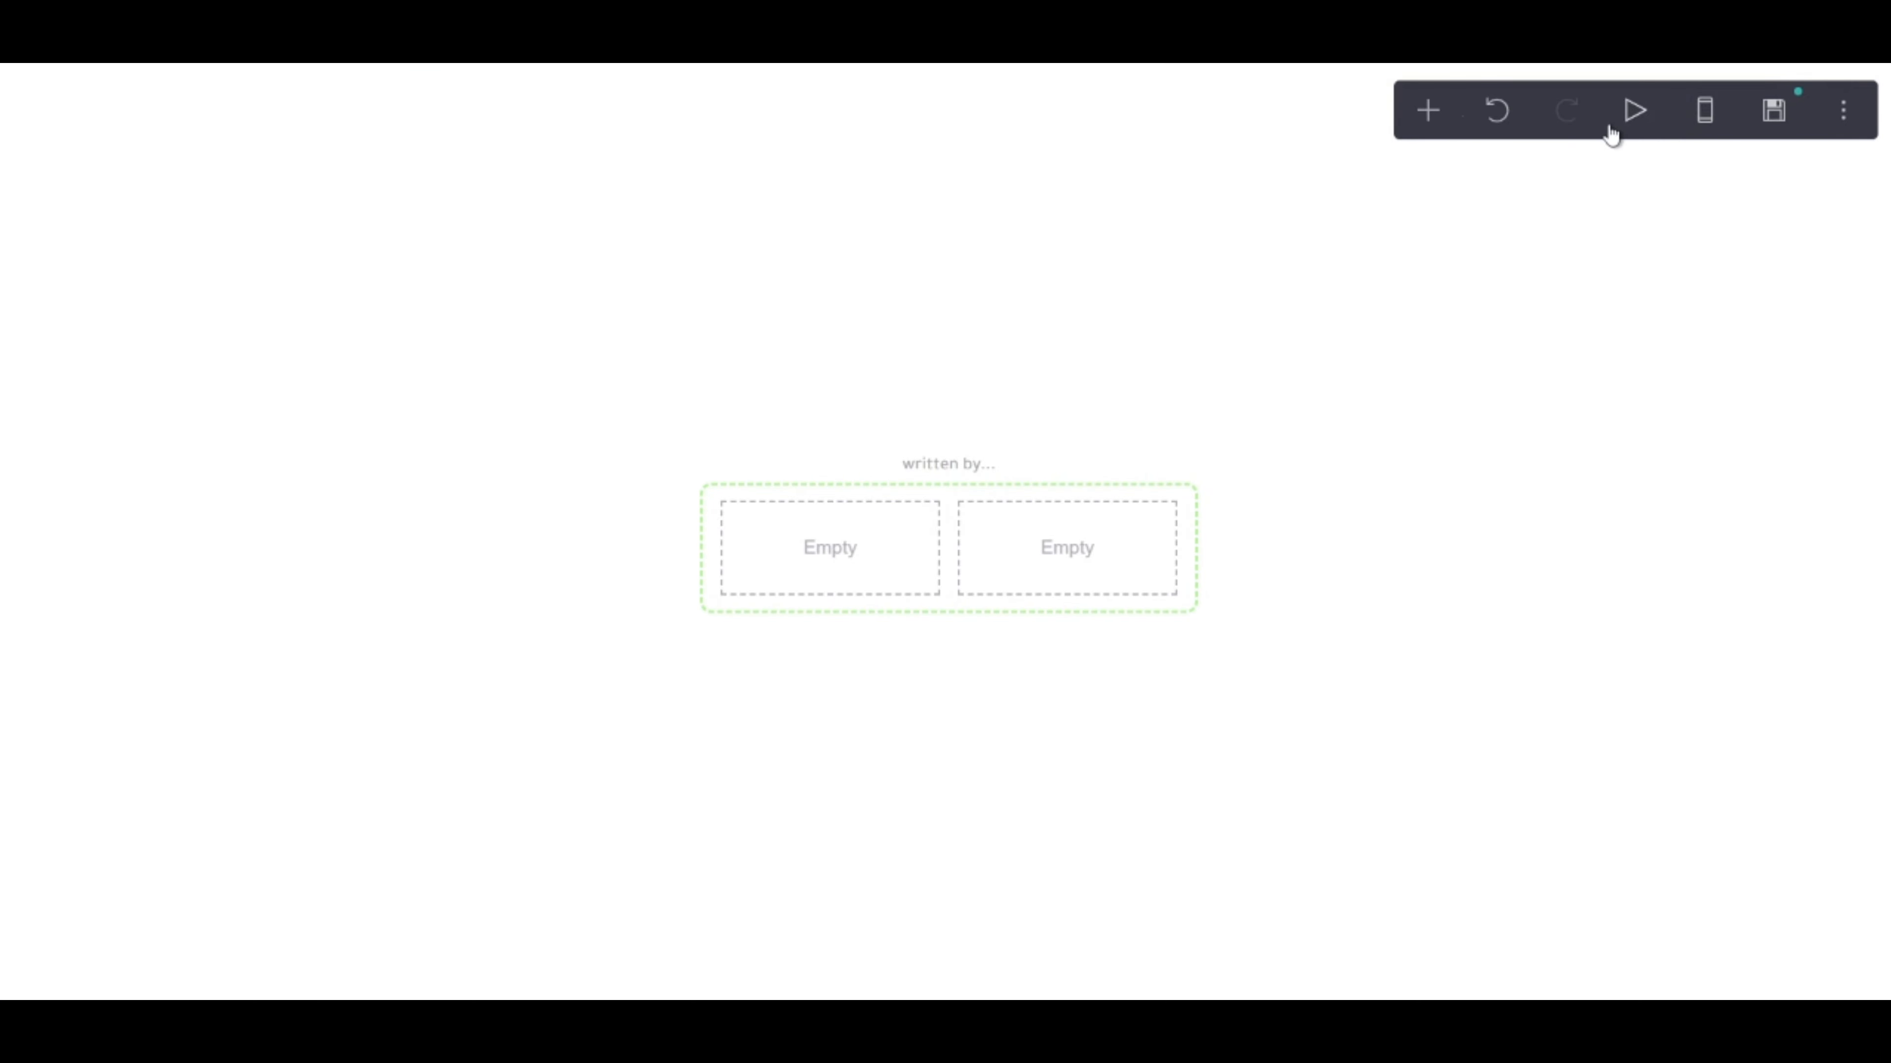
Add an image element and place it in the container's first column
click(1427, 112)
click(1161, 258)
drag(980, 562, 862, 381)
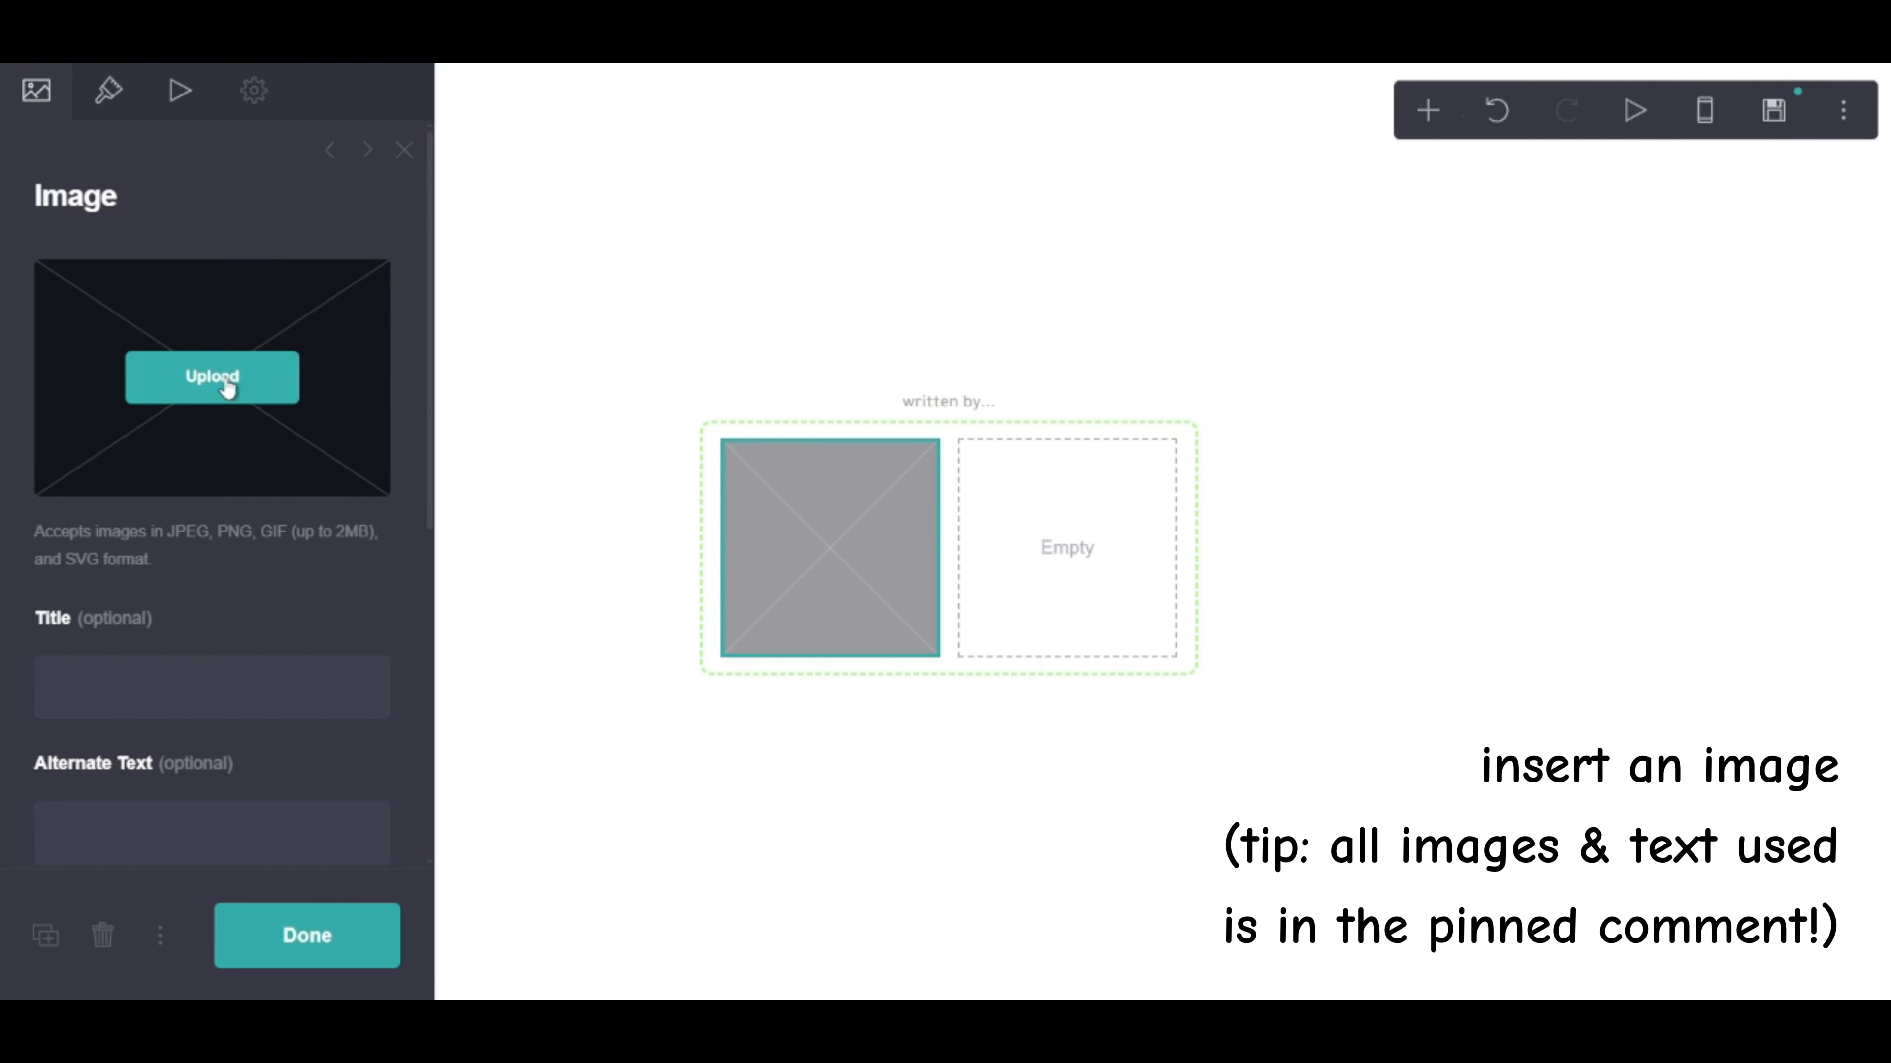
Upload the garden selfie to the image element and enlarge its crop area around the face and shoulders
click(227, 387)
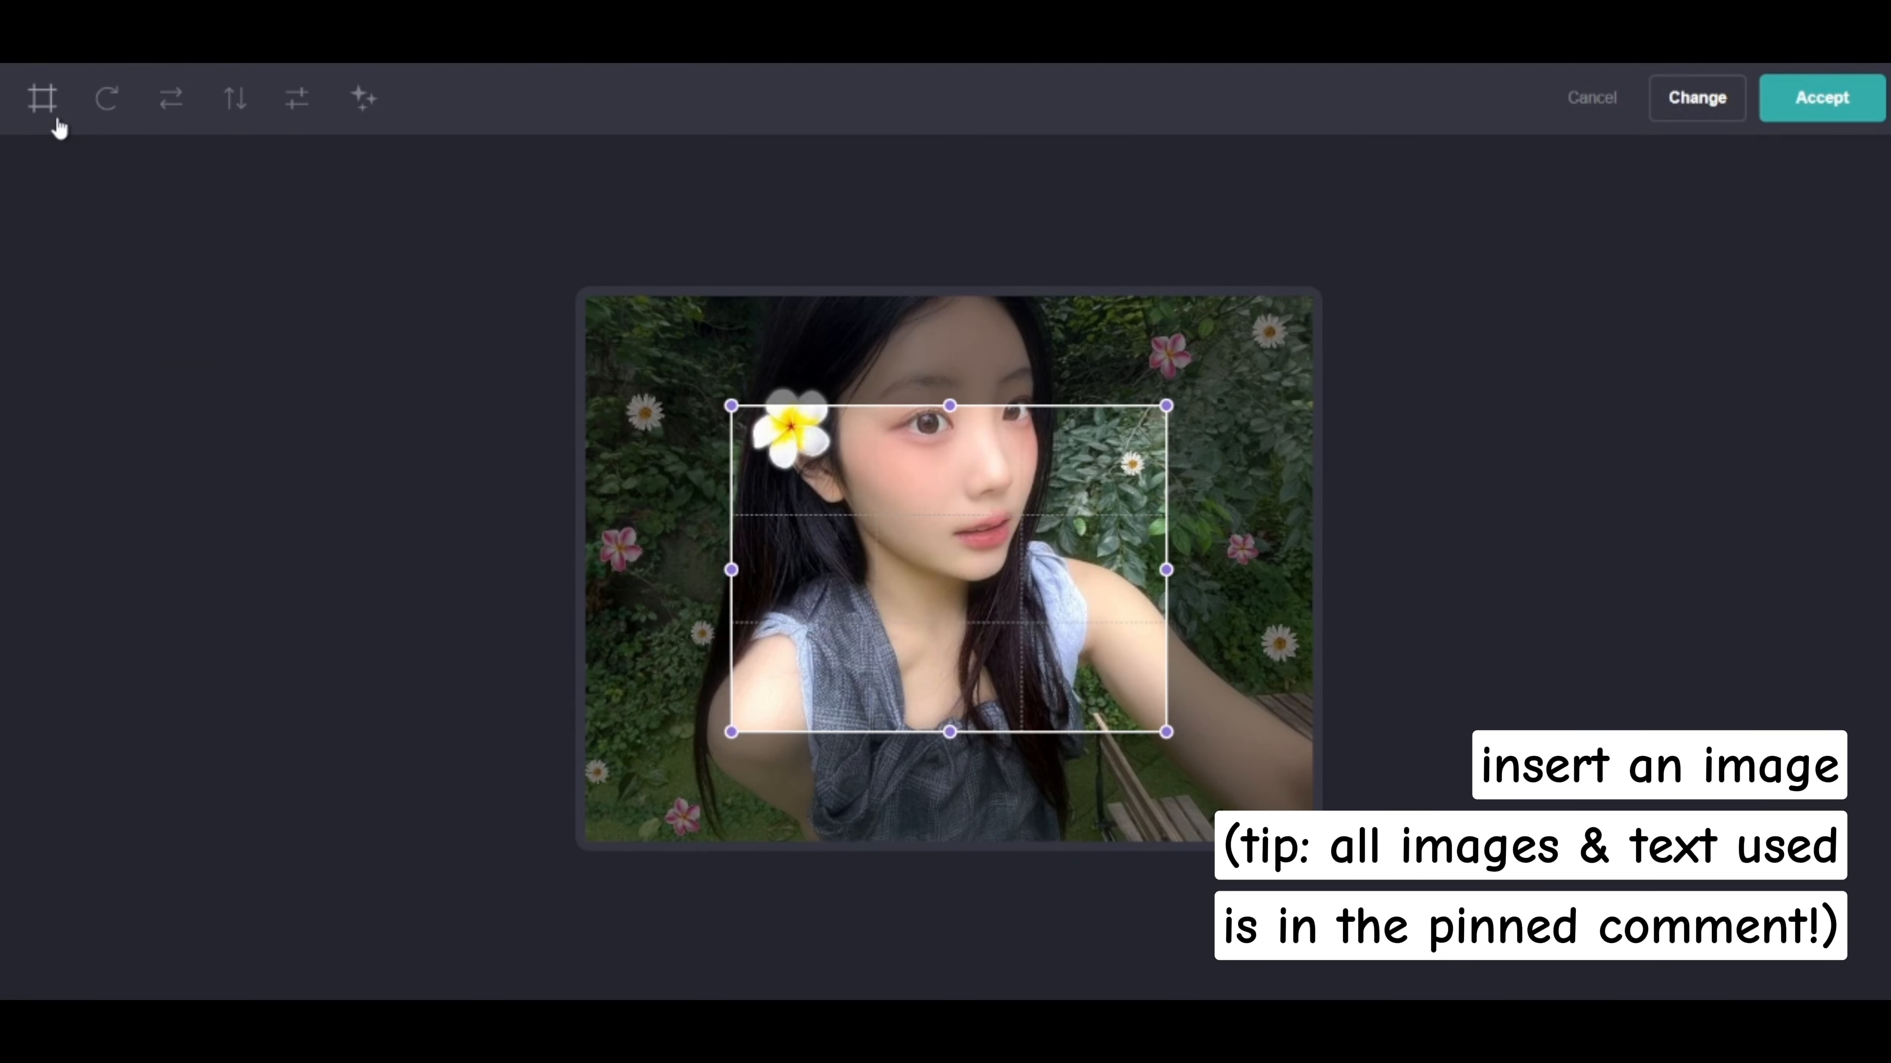
click(42, 98)
drag(914, 560, 797, 410)
drag(994, 617, 1213, 840)
click(1779, 104)
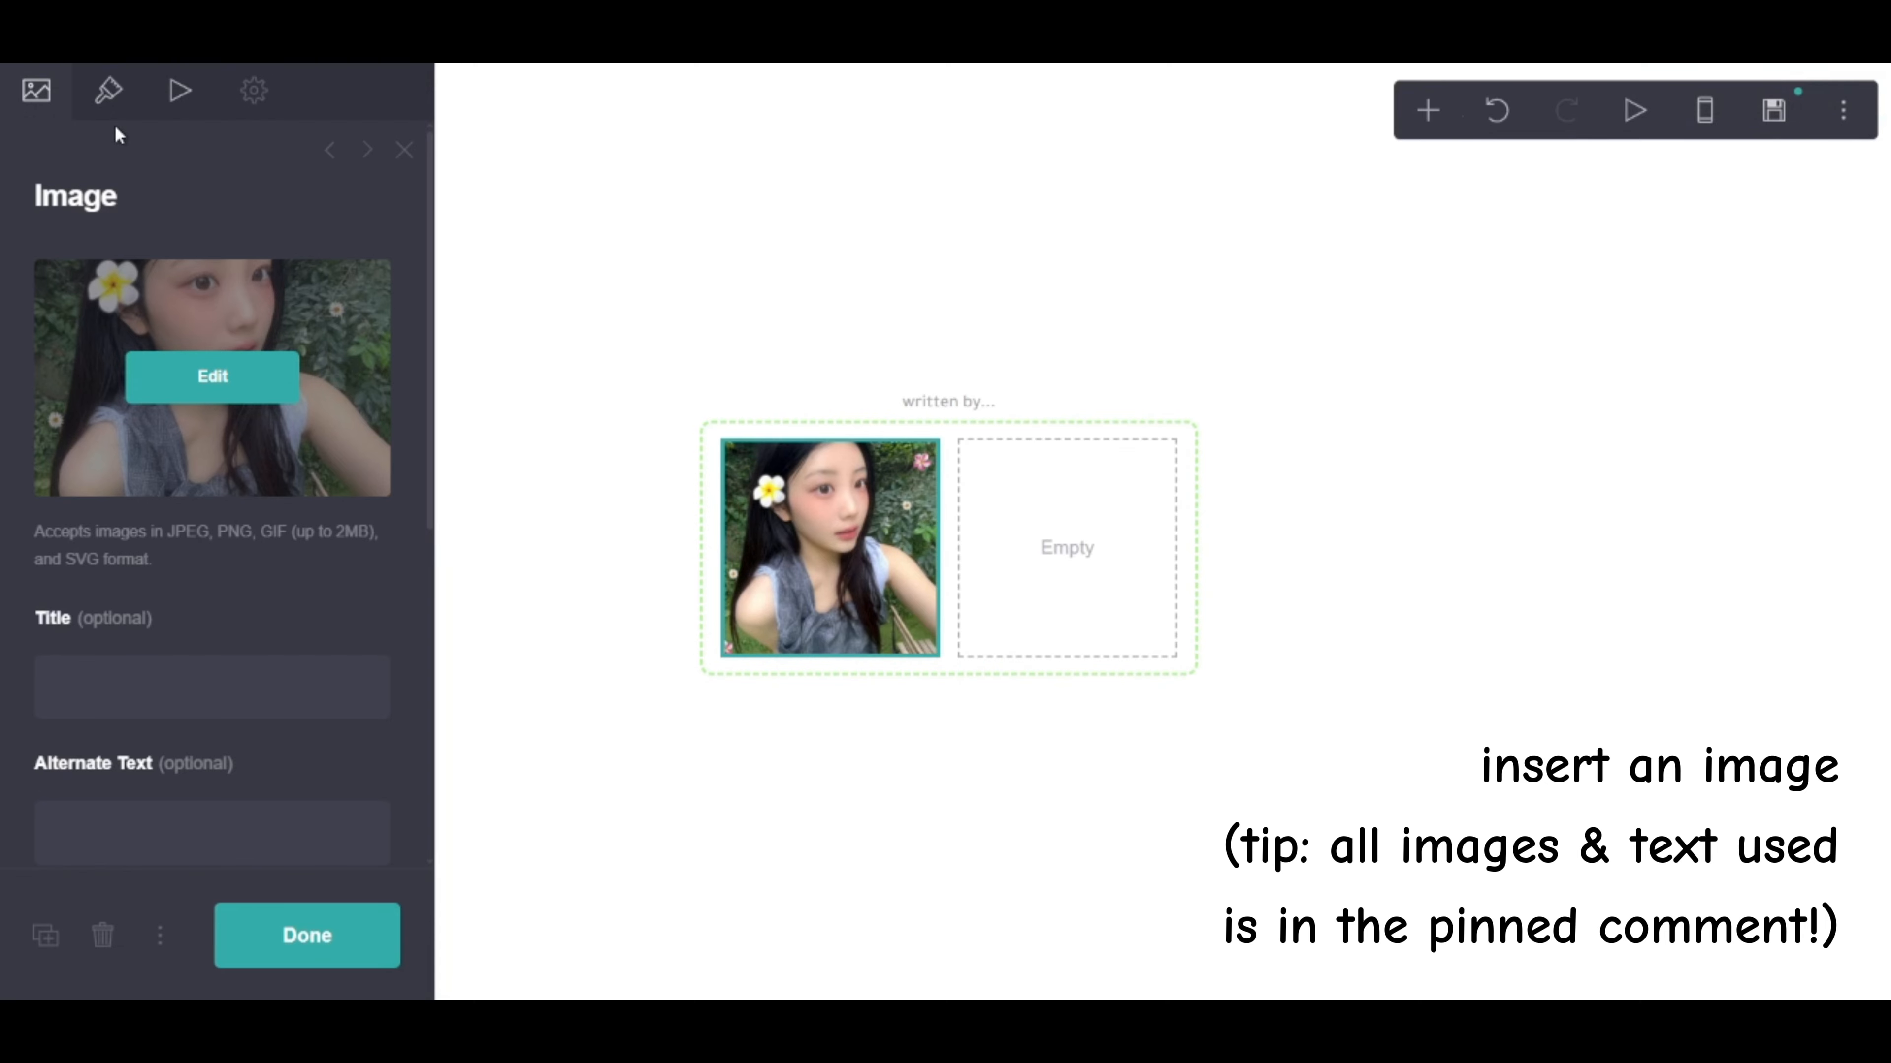
Set the selfie image's width to 11.625 and corner rounding to 0.5, and finish editing it
click(104, 104)
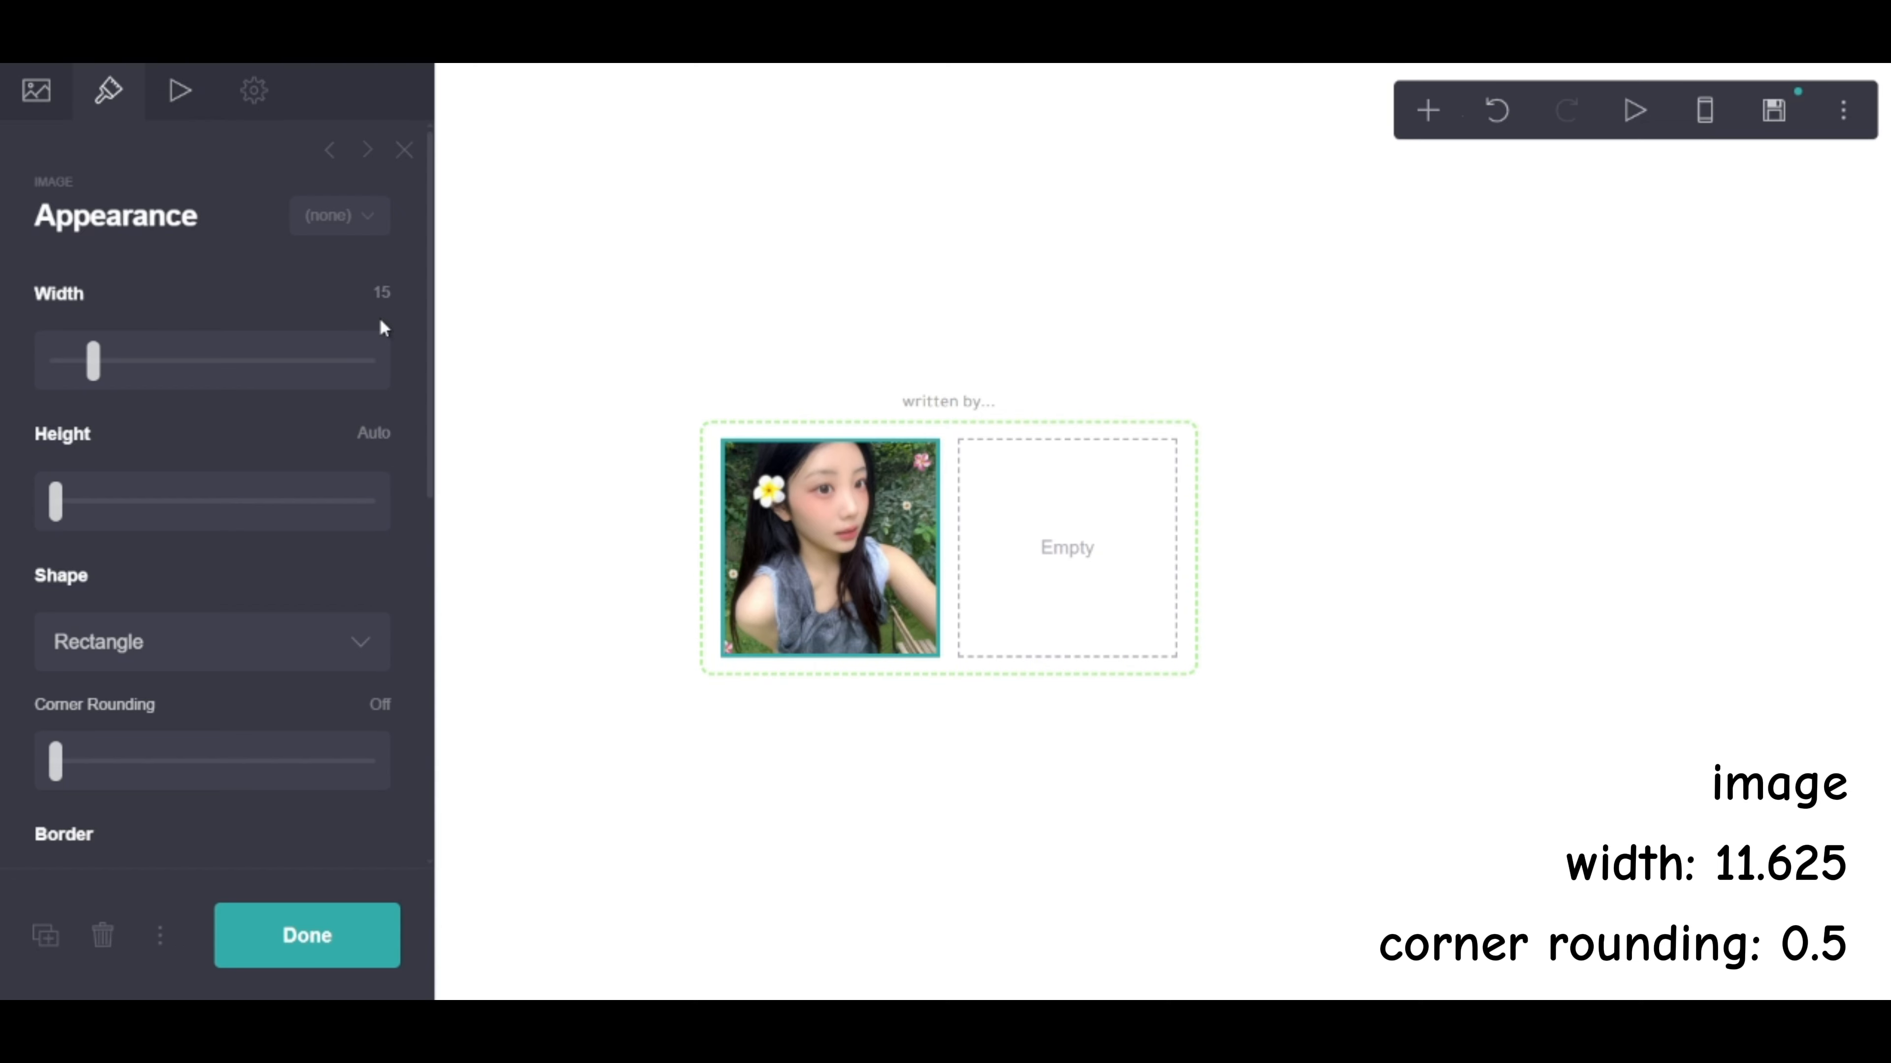
click(389, 294)
text(11.625)
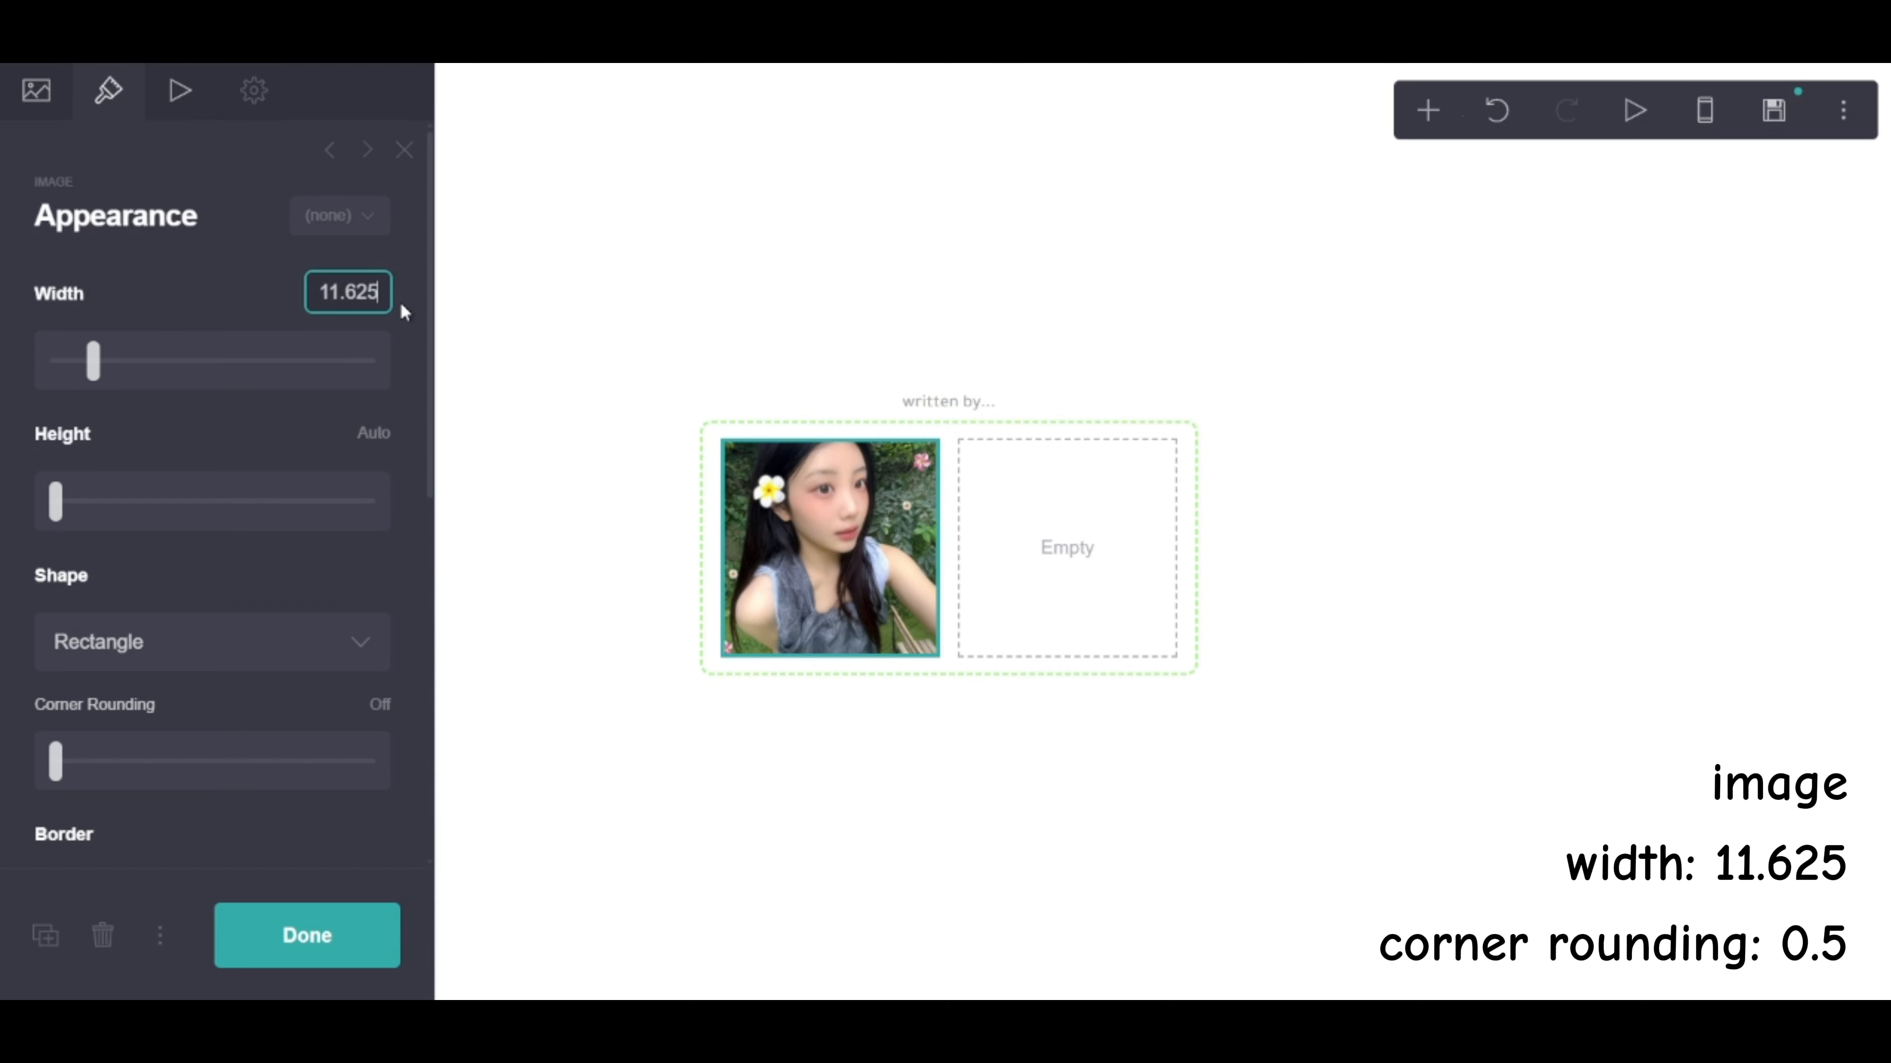
key(Return)
click(378, 704)
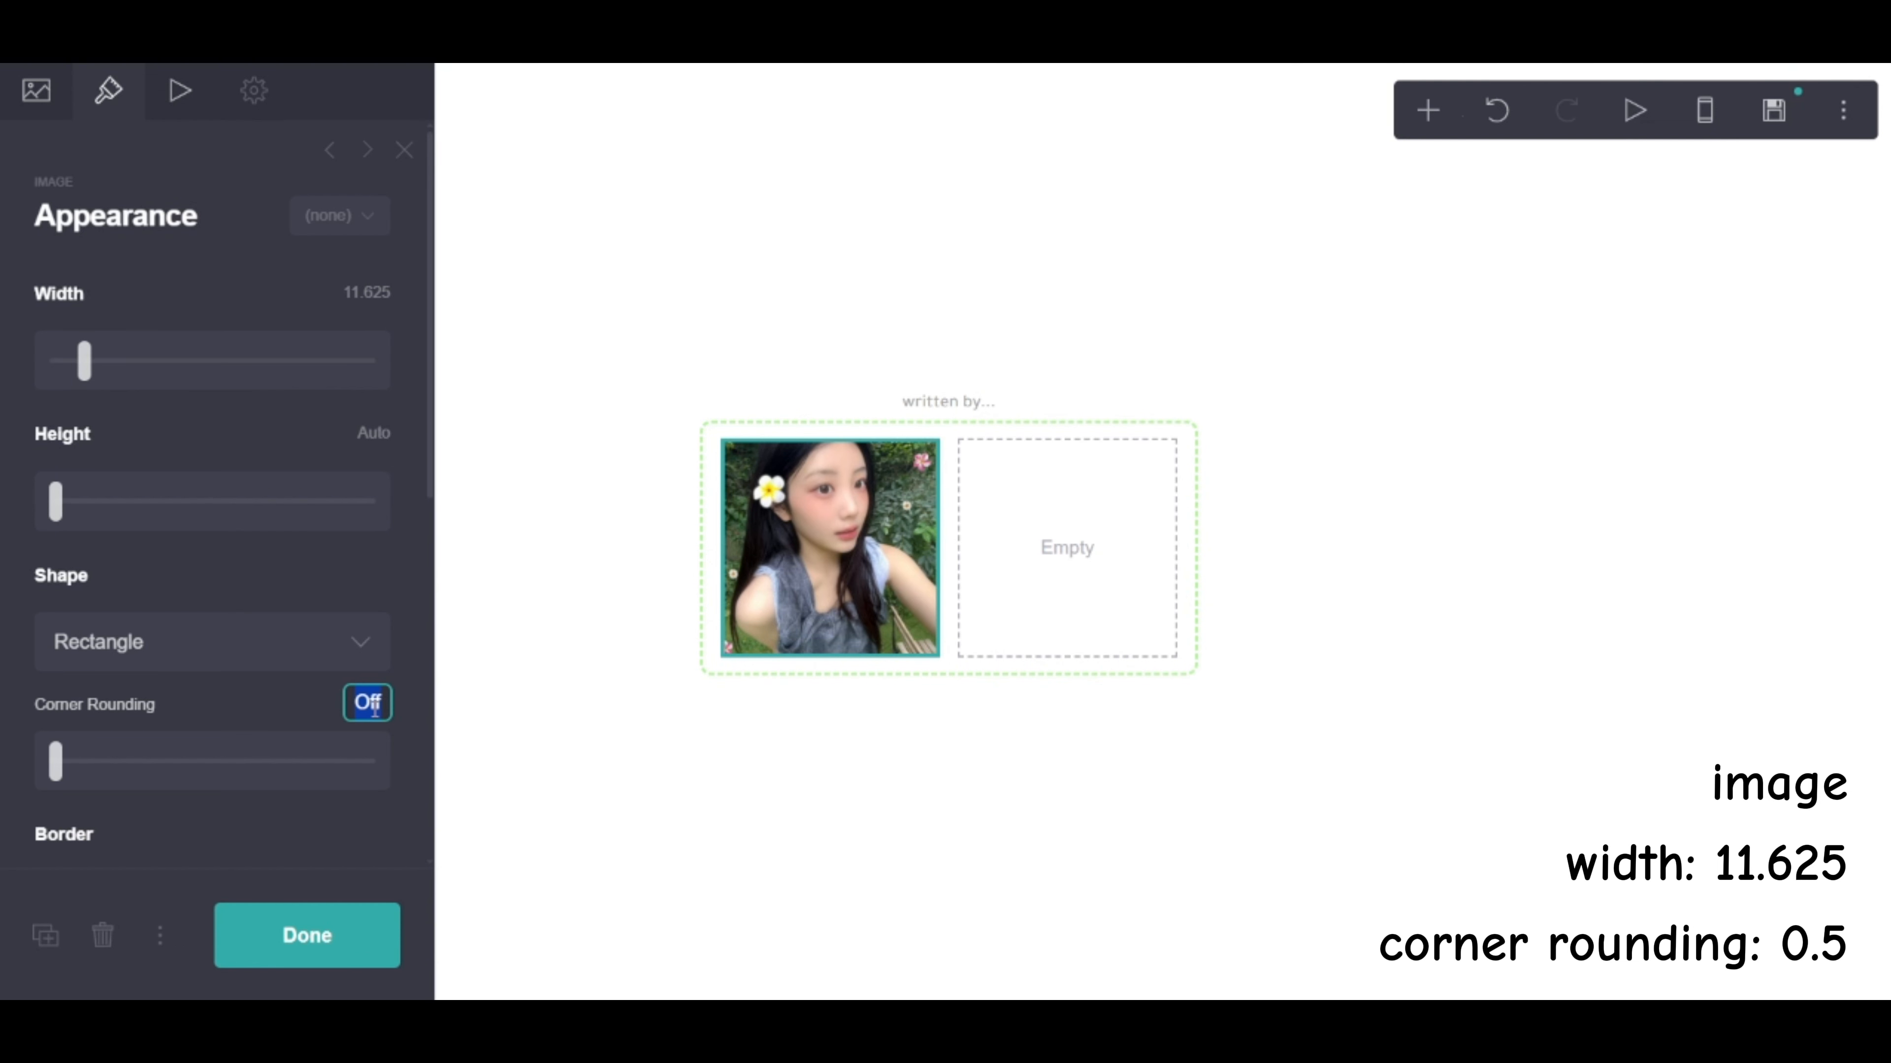
key(BackSpace)
text(.5)
key(Return)
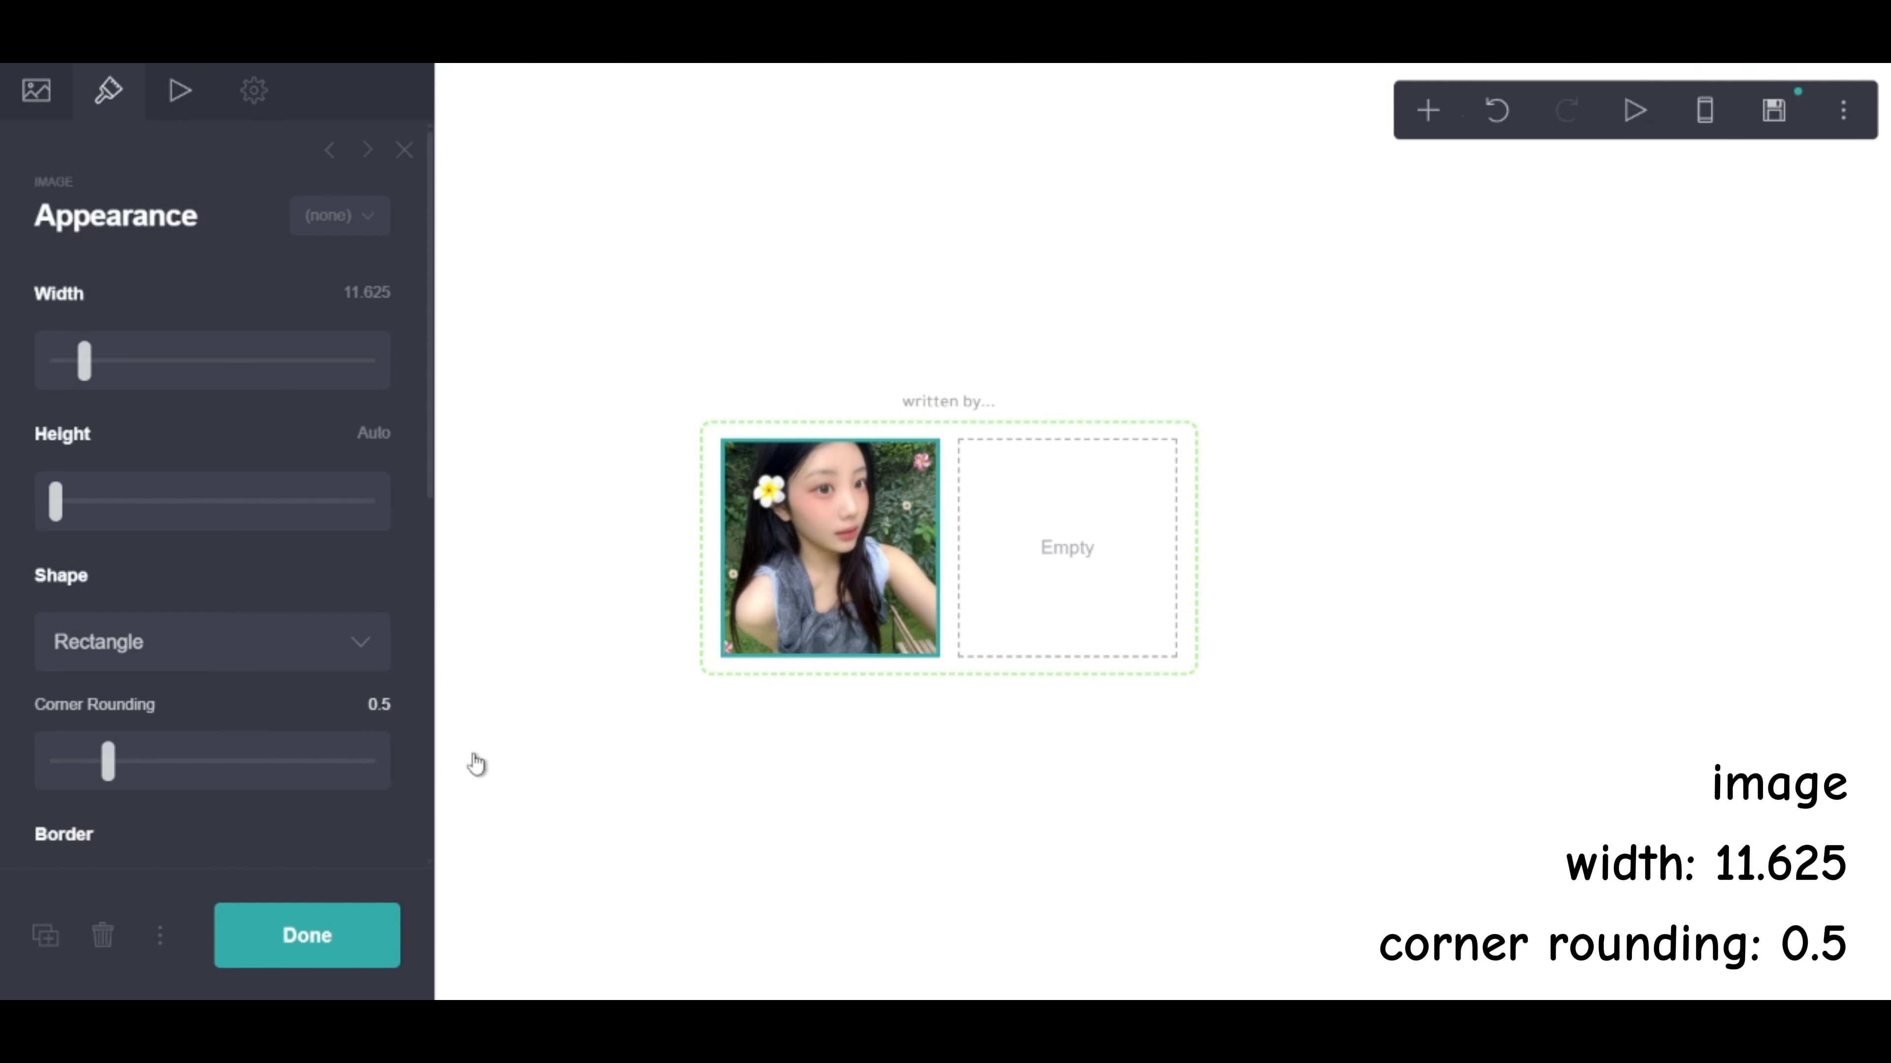
click(387, 931)
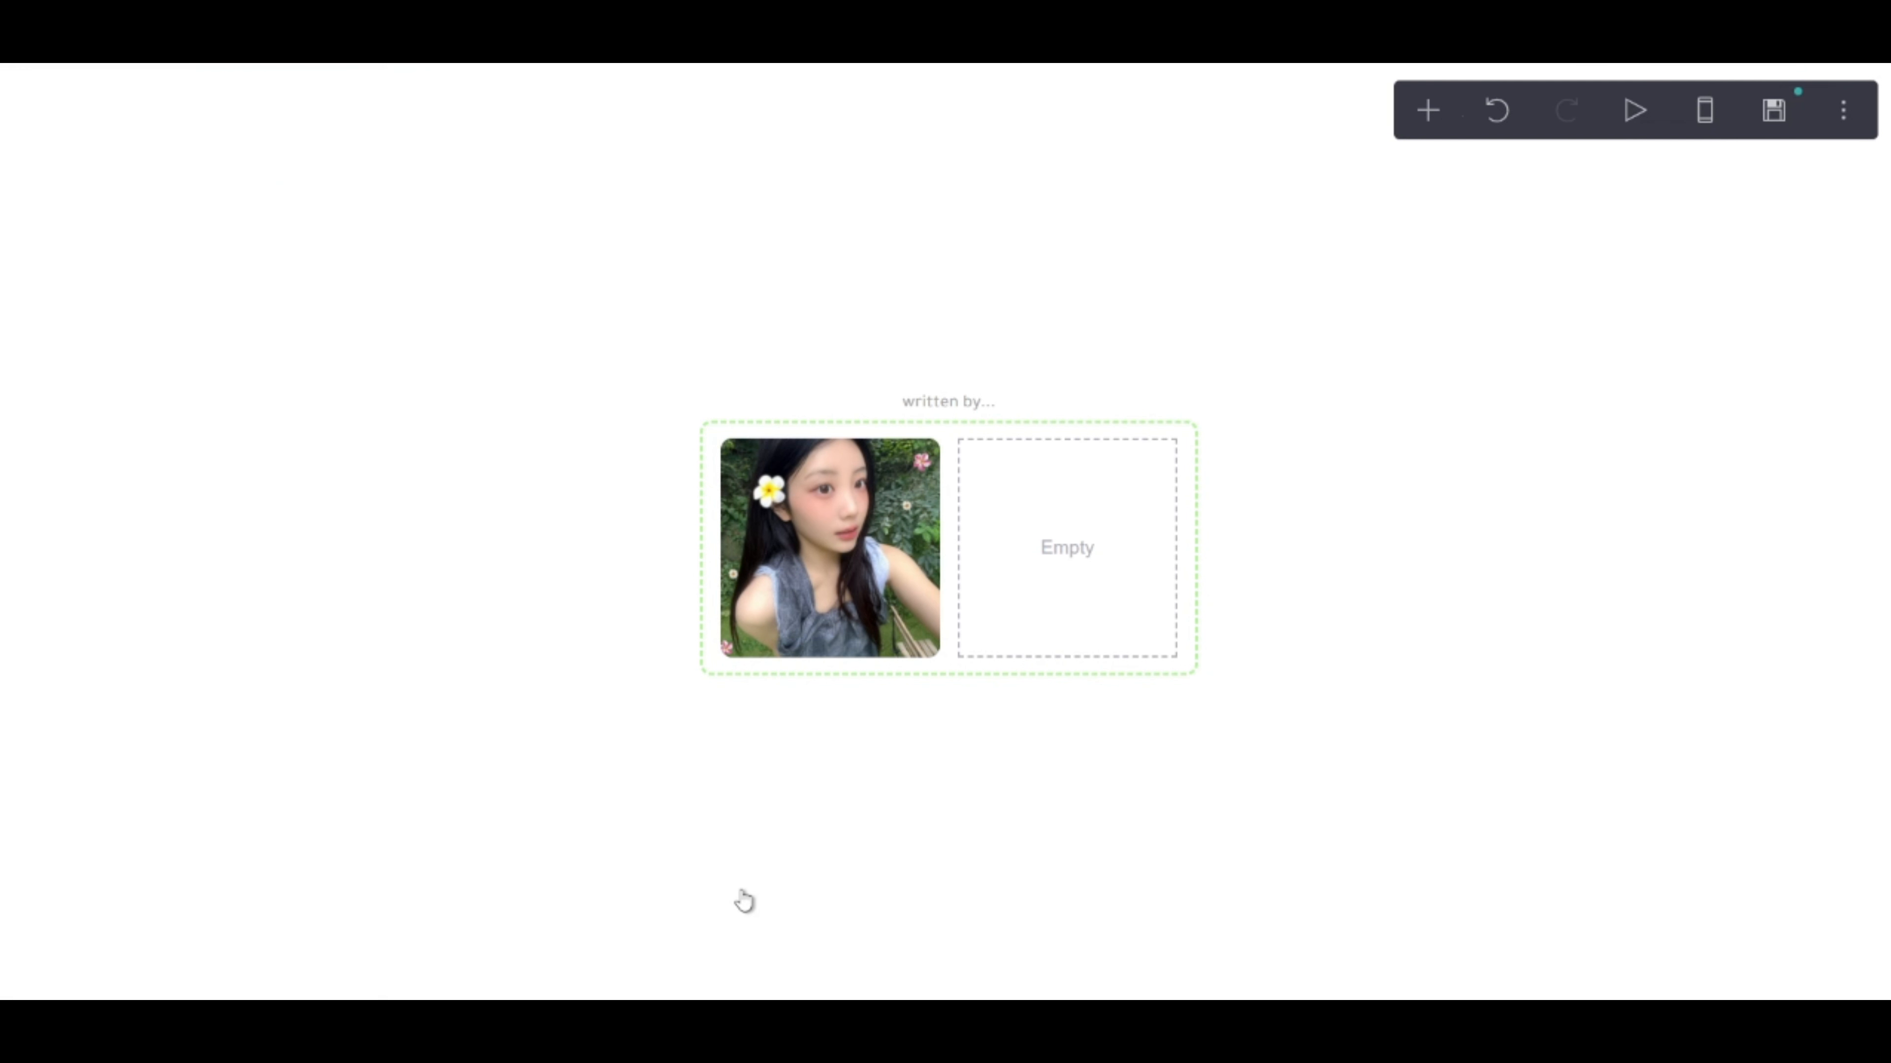
Add a gallery element beneath the selfie in the container's first column and extend it to three image entries
click(1417, 124)
click(1135, 421)
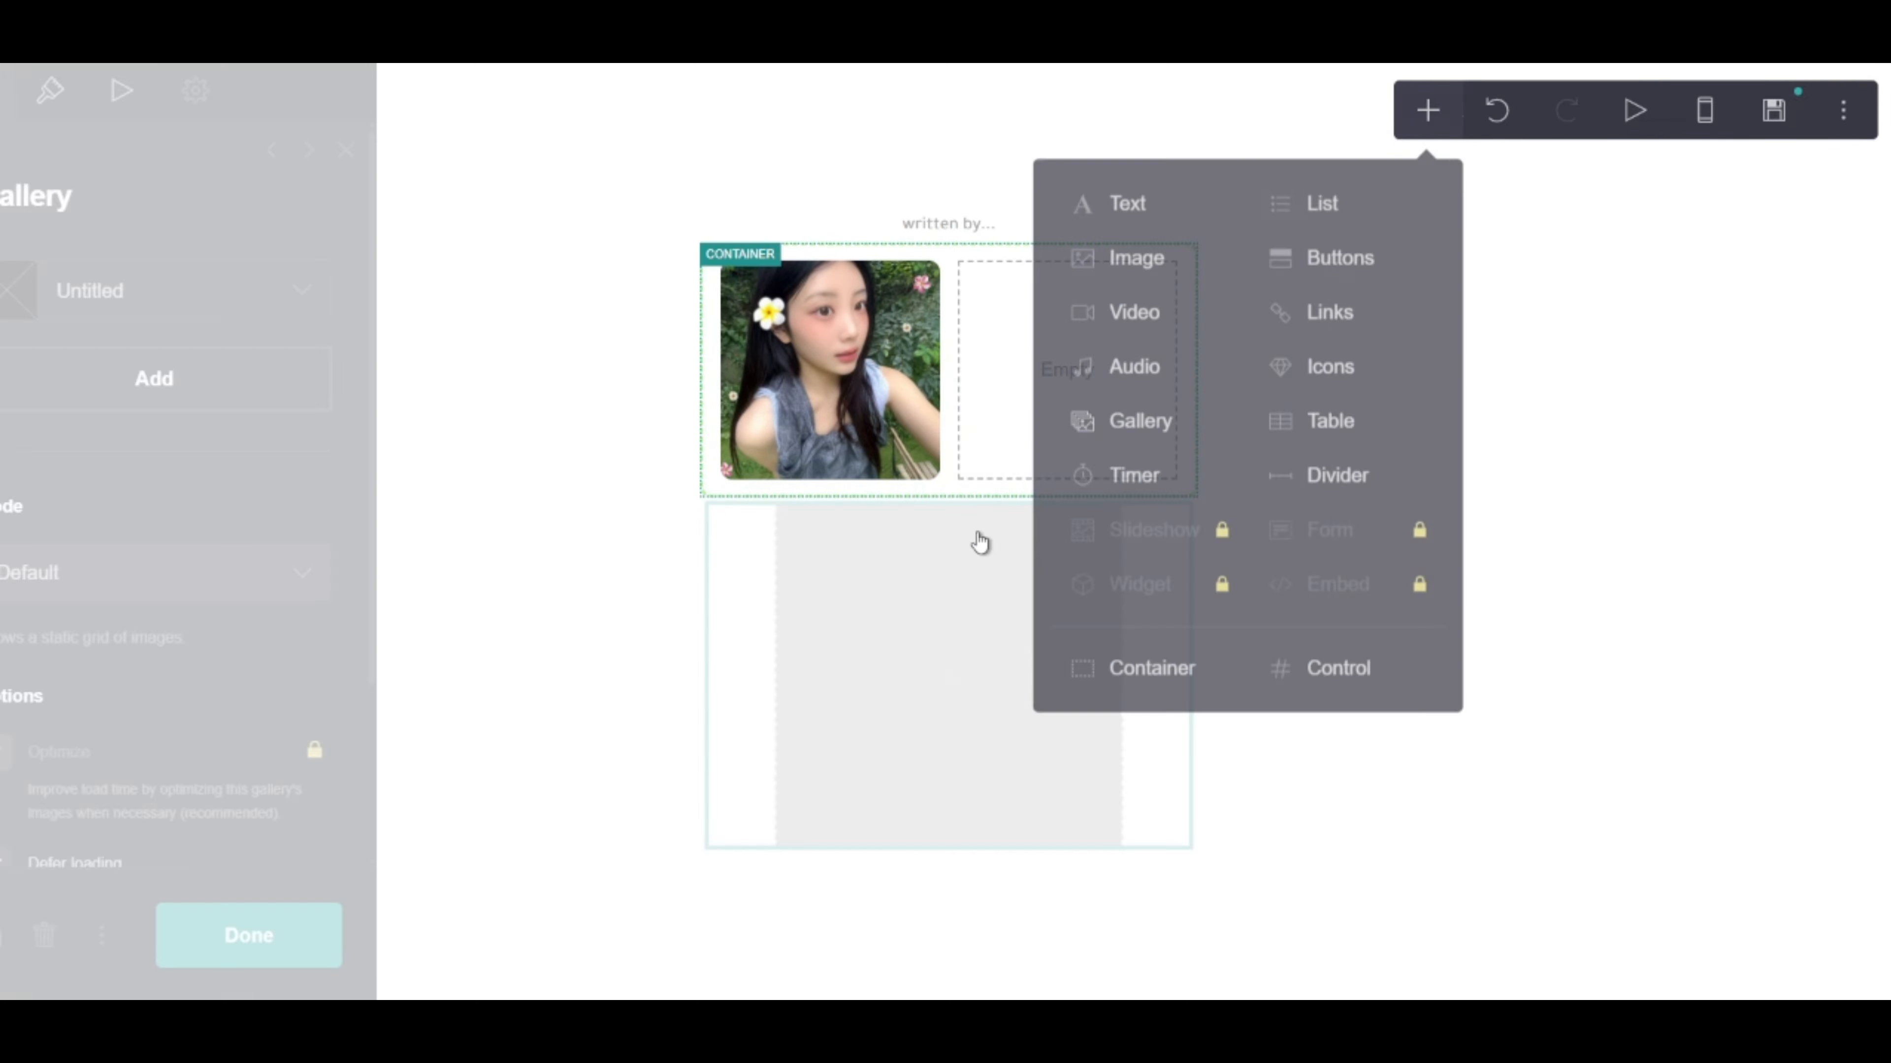
click(253, 395)
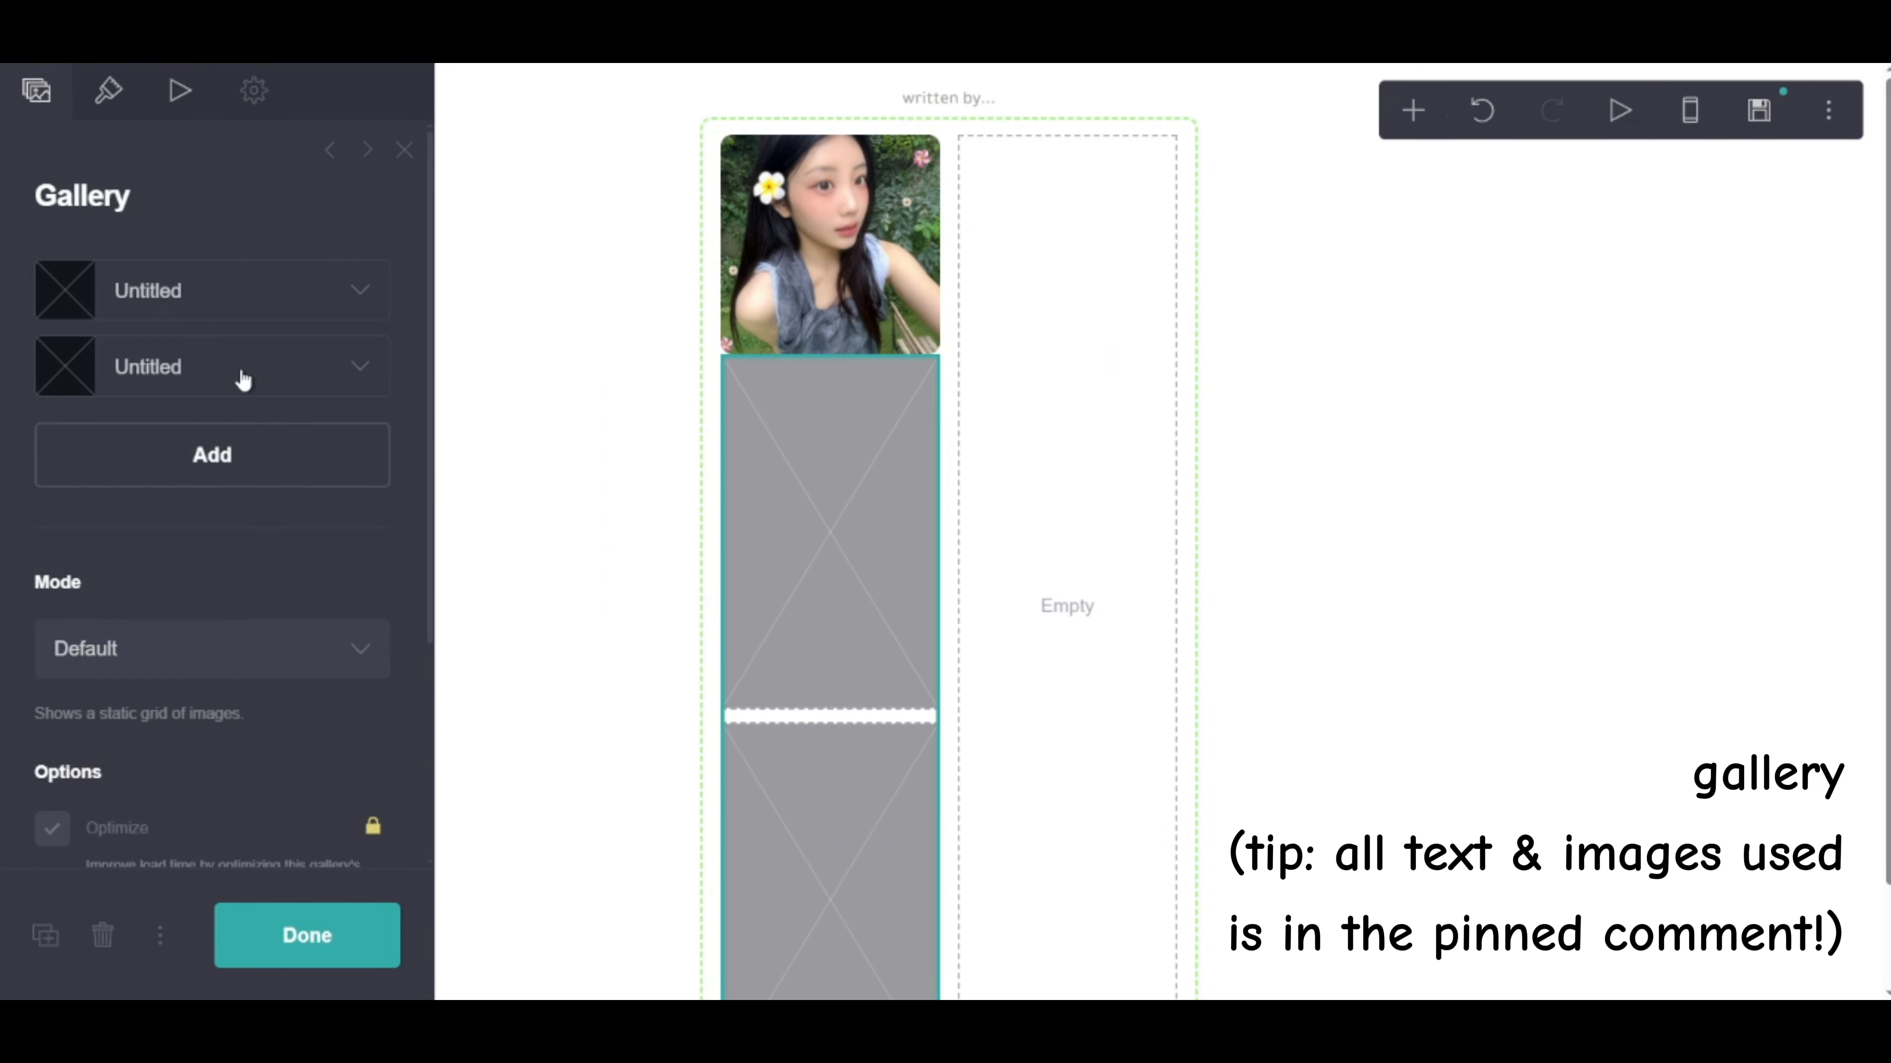
click(235, 447)
Upload the yellow star, blue folder and pink speech bubble icons to the gallery's three entries, in that order
click(234, 302)
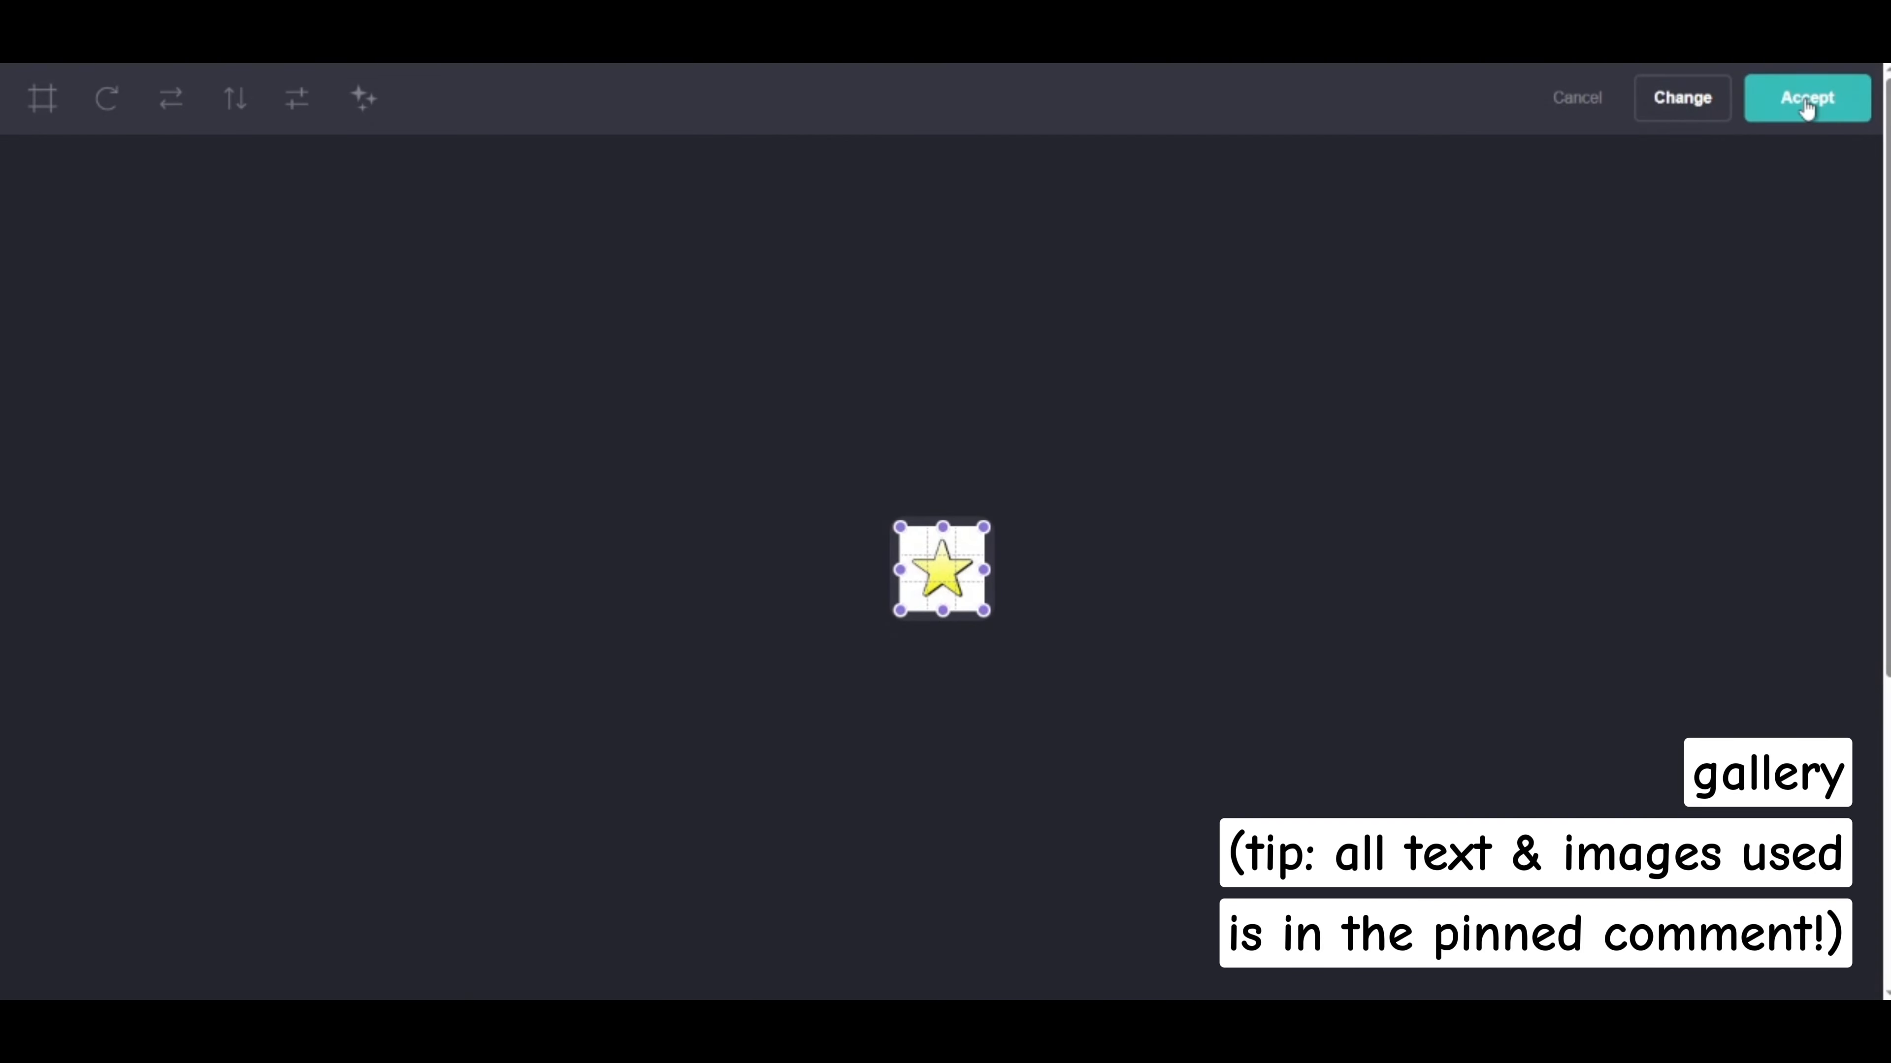
click(1811, 93)
click(266, 306)
click(226, 386)
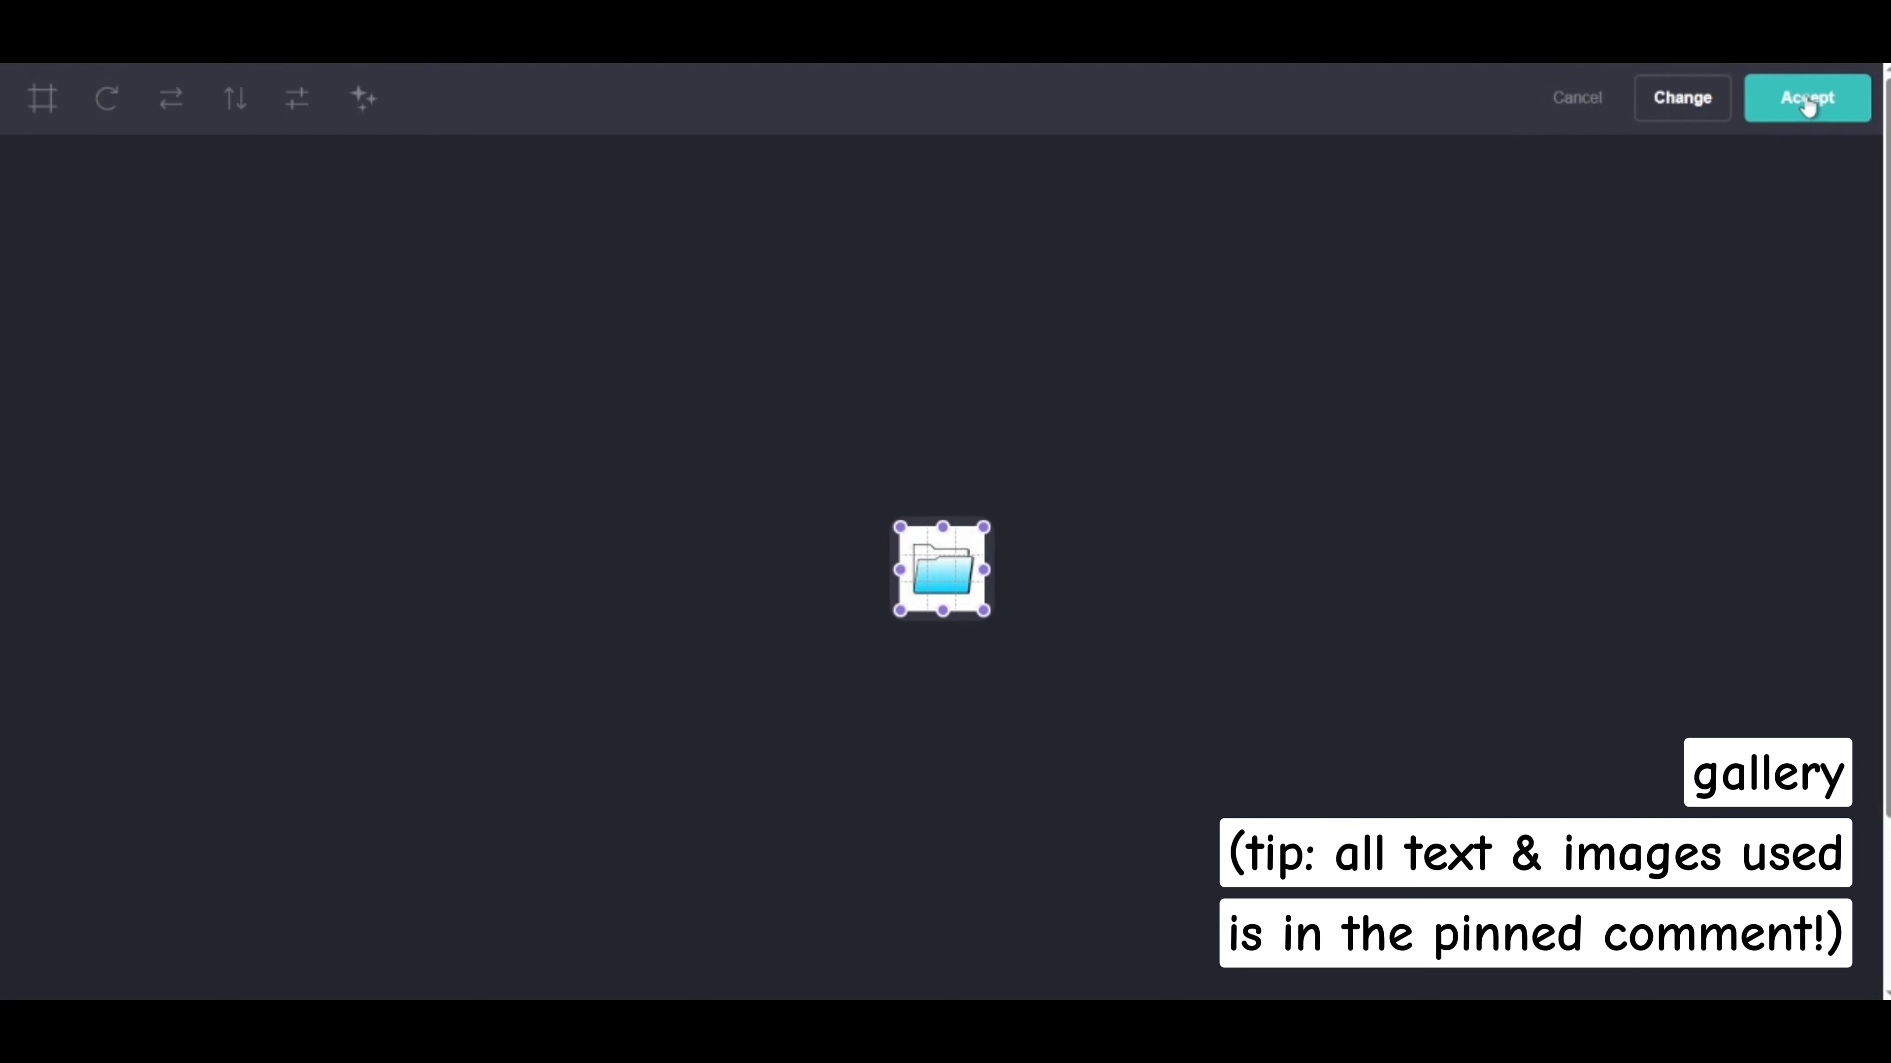
click(1814, 93)
click(211, 371)
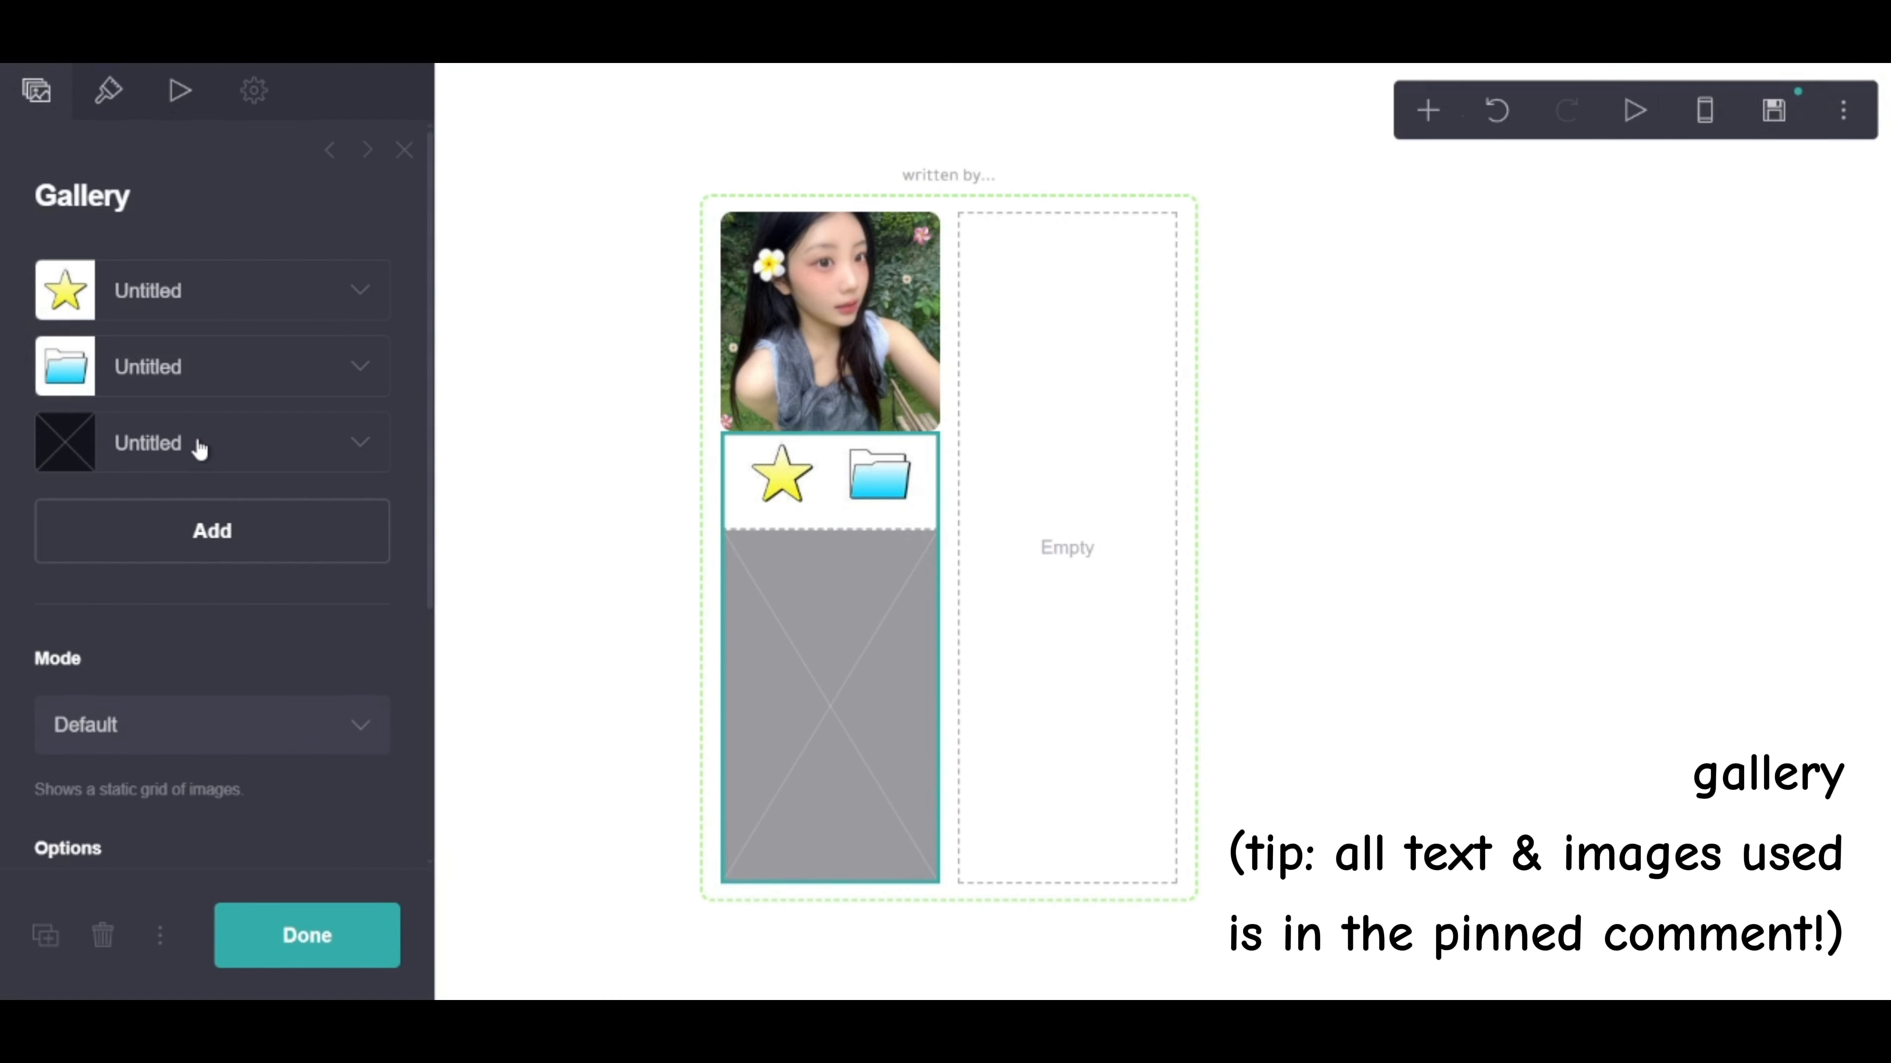
click(199, 447)
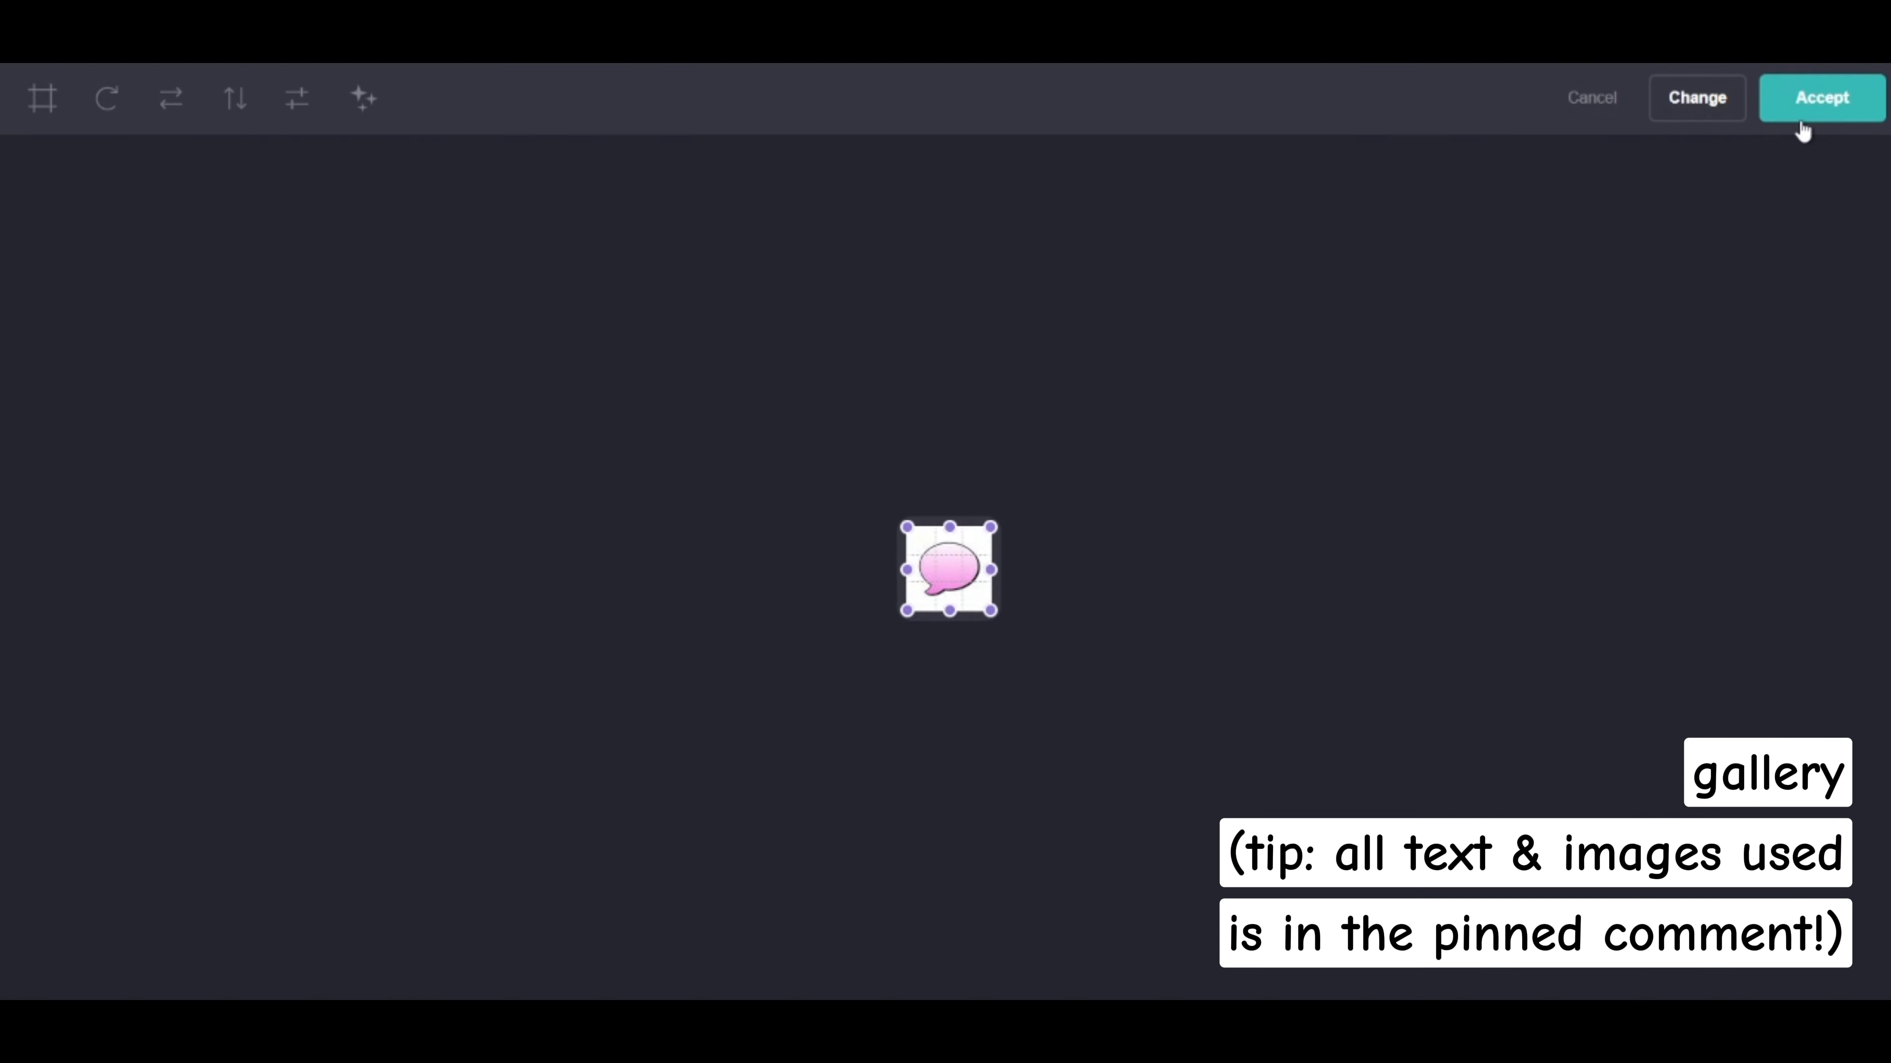
click(1815, 95)
Set the gallery's style to Fixed, with spacing 0.125 and margins 0.125
click(108, 91)
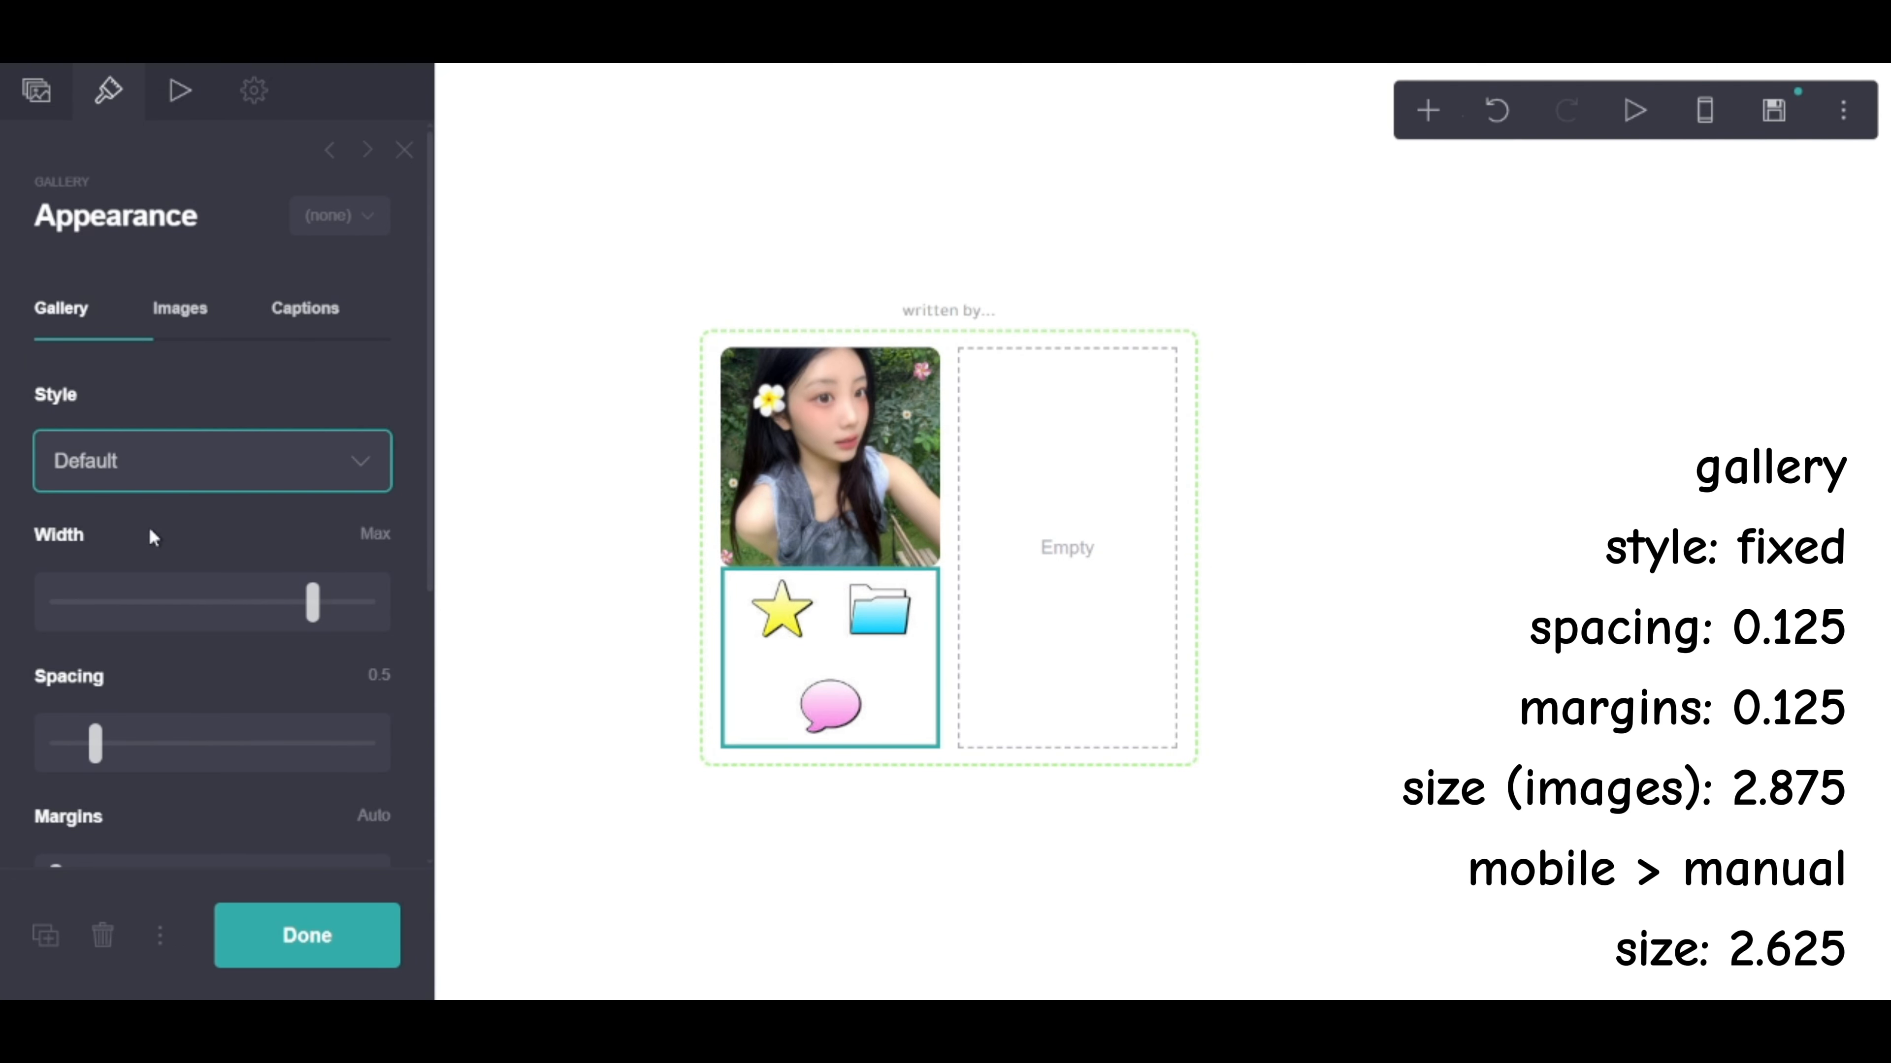
click(124, 579)
scroll(153, 690, down, 3)
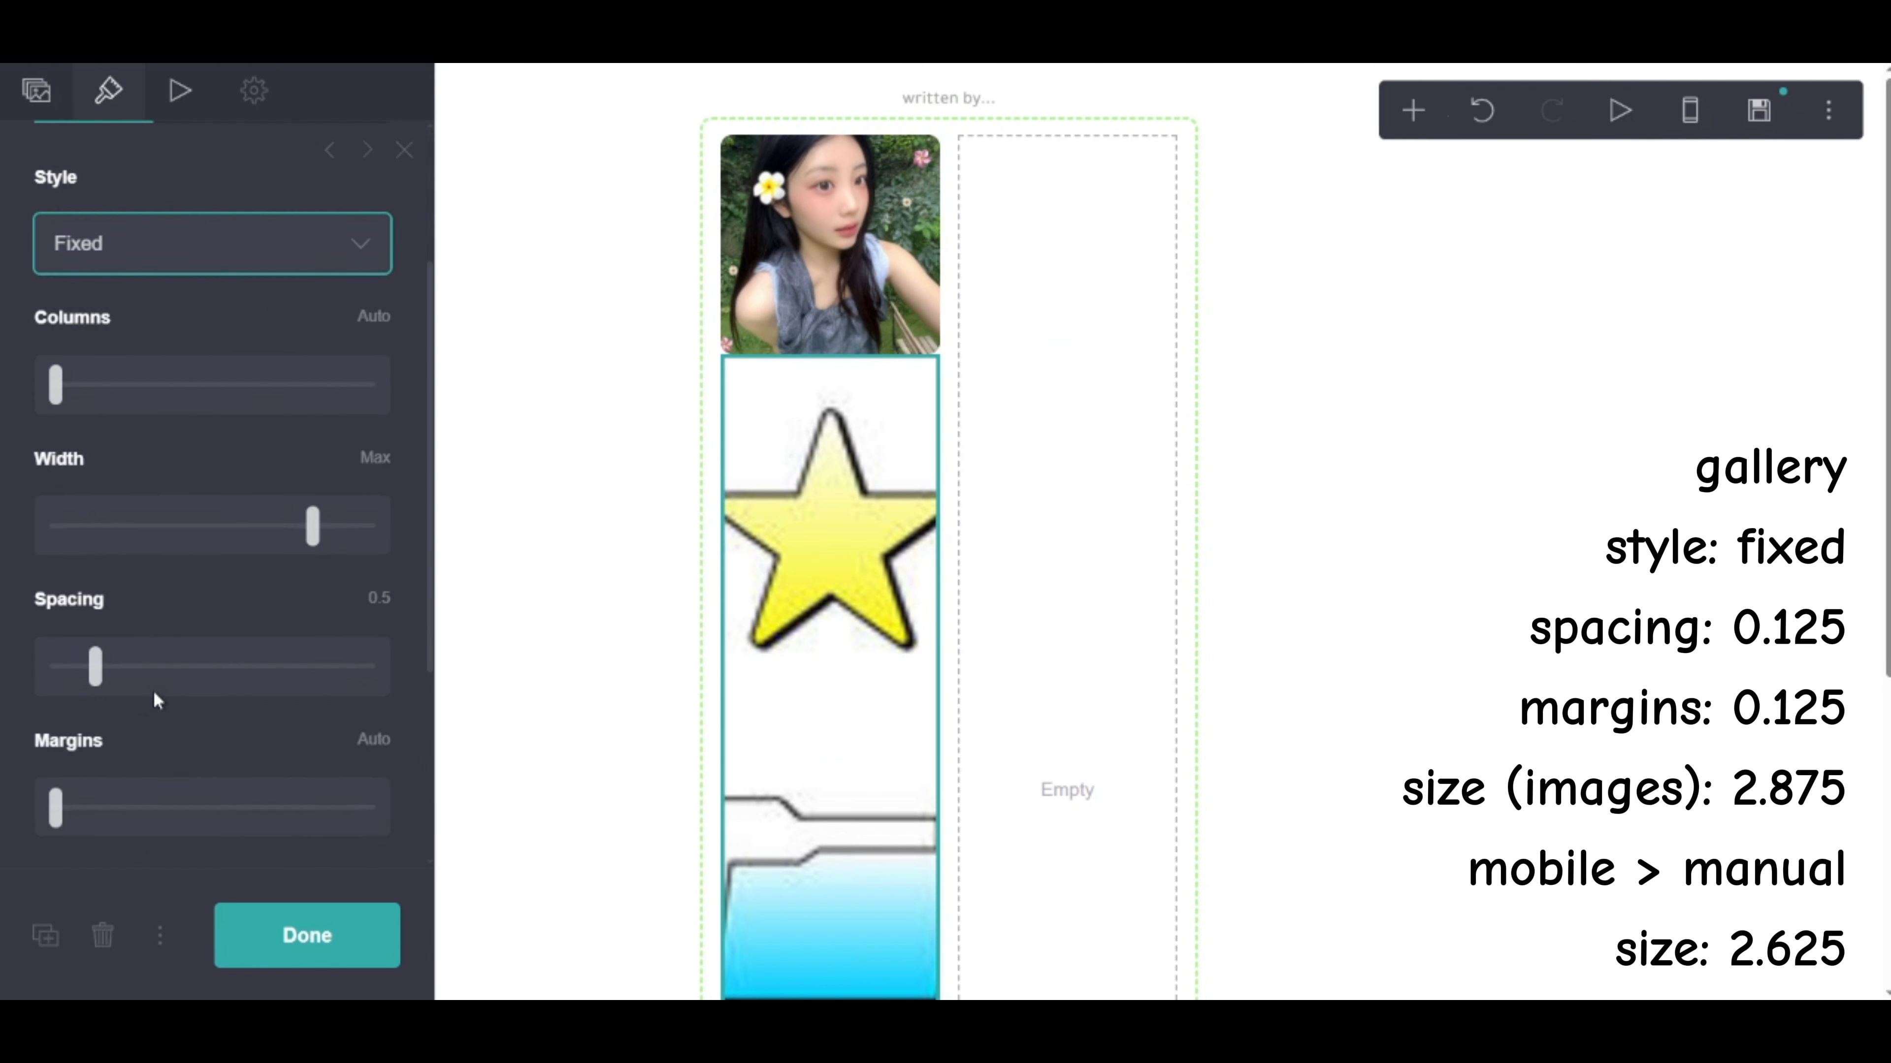
drag(96, 497, 69, 499)
click(382, 562)
text(.125)
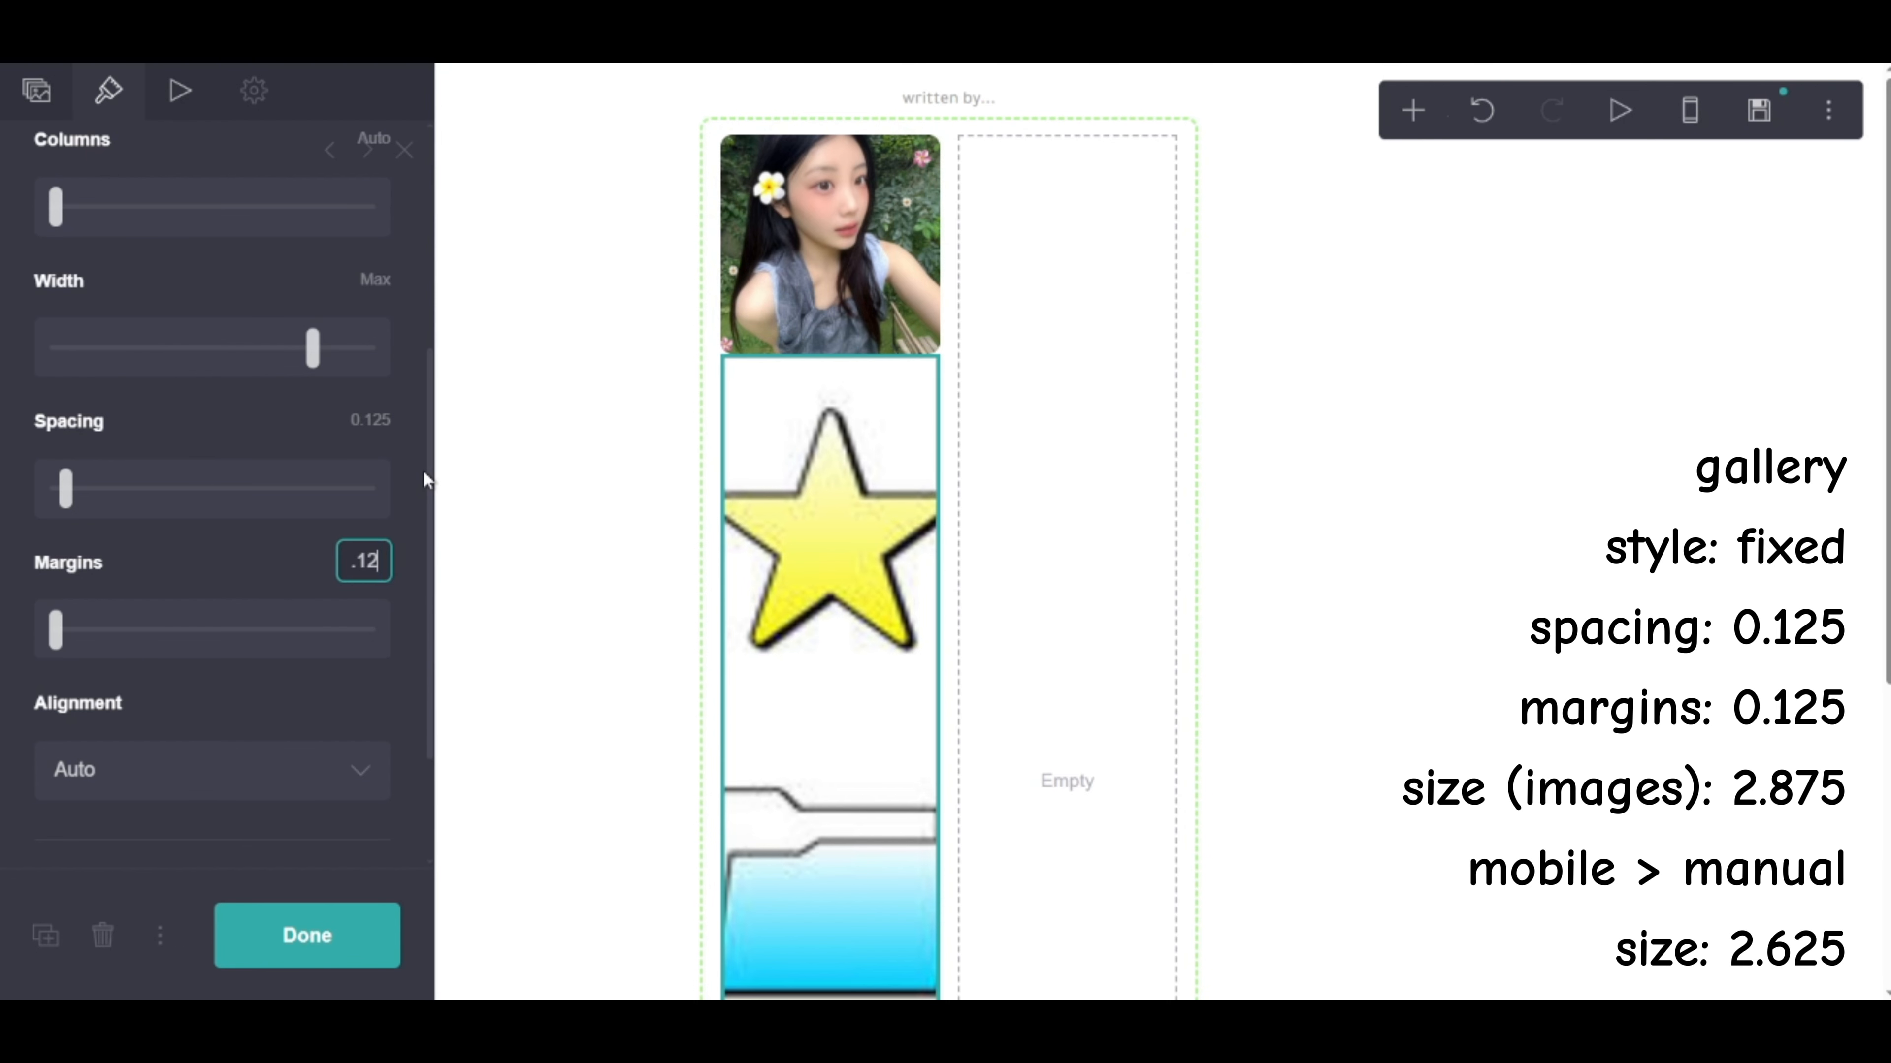
key(Return)
scroll(266, 551, up, 5)
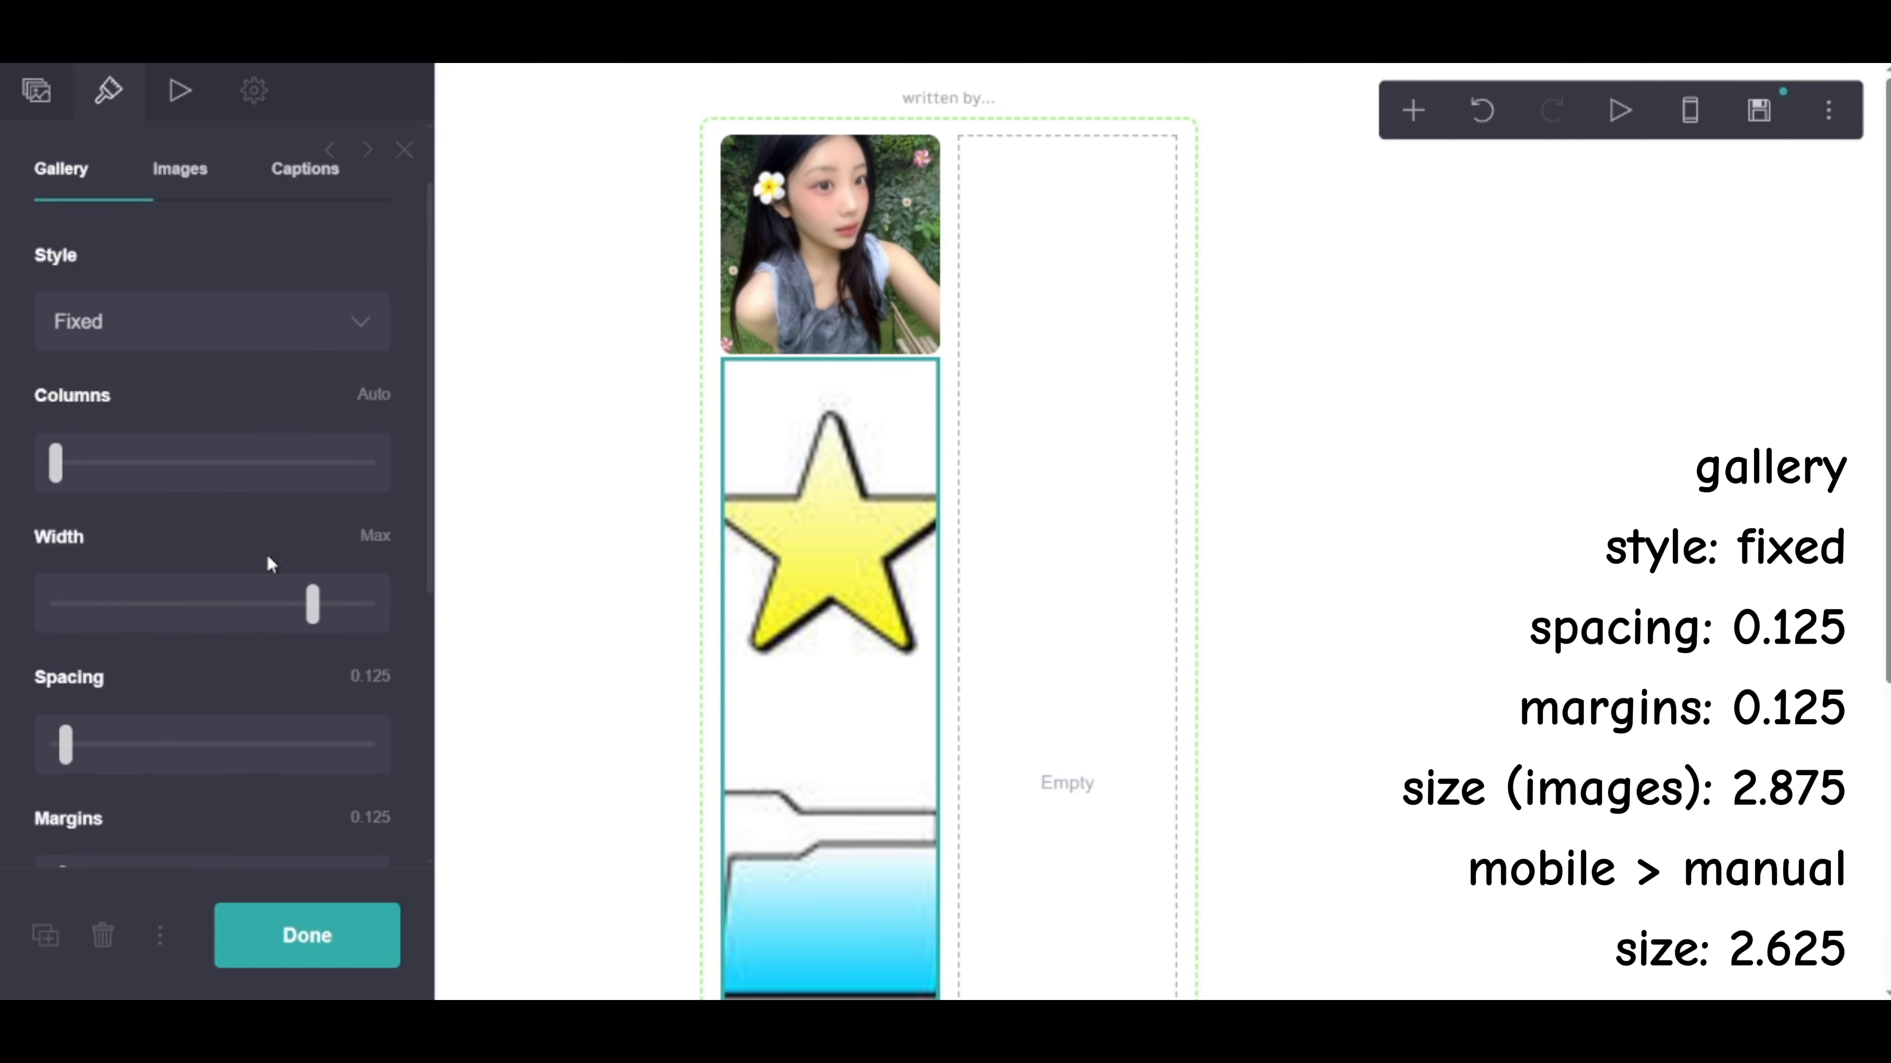
Set the size of the gallery's images to 2.875
click(182, 308)
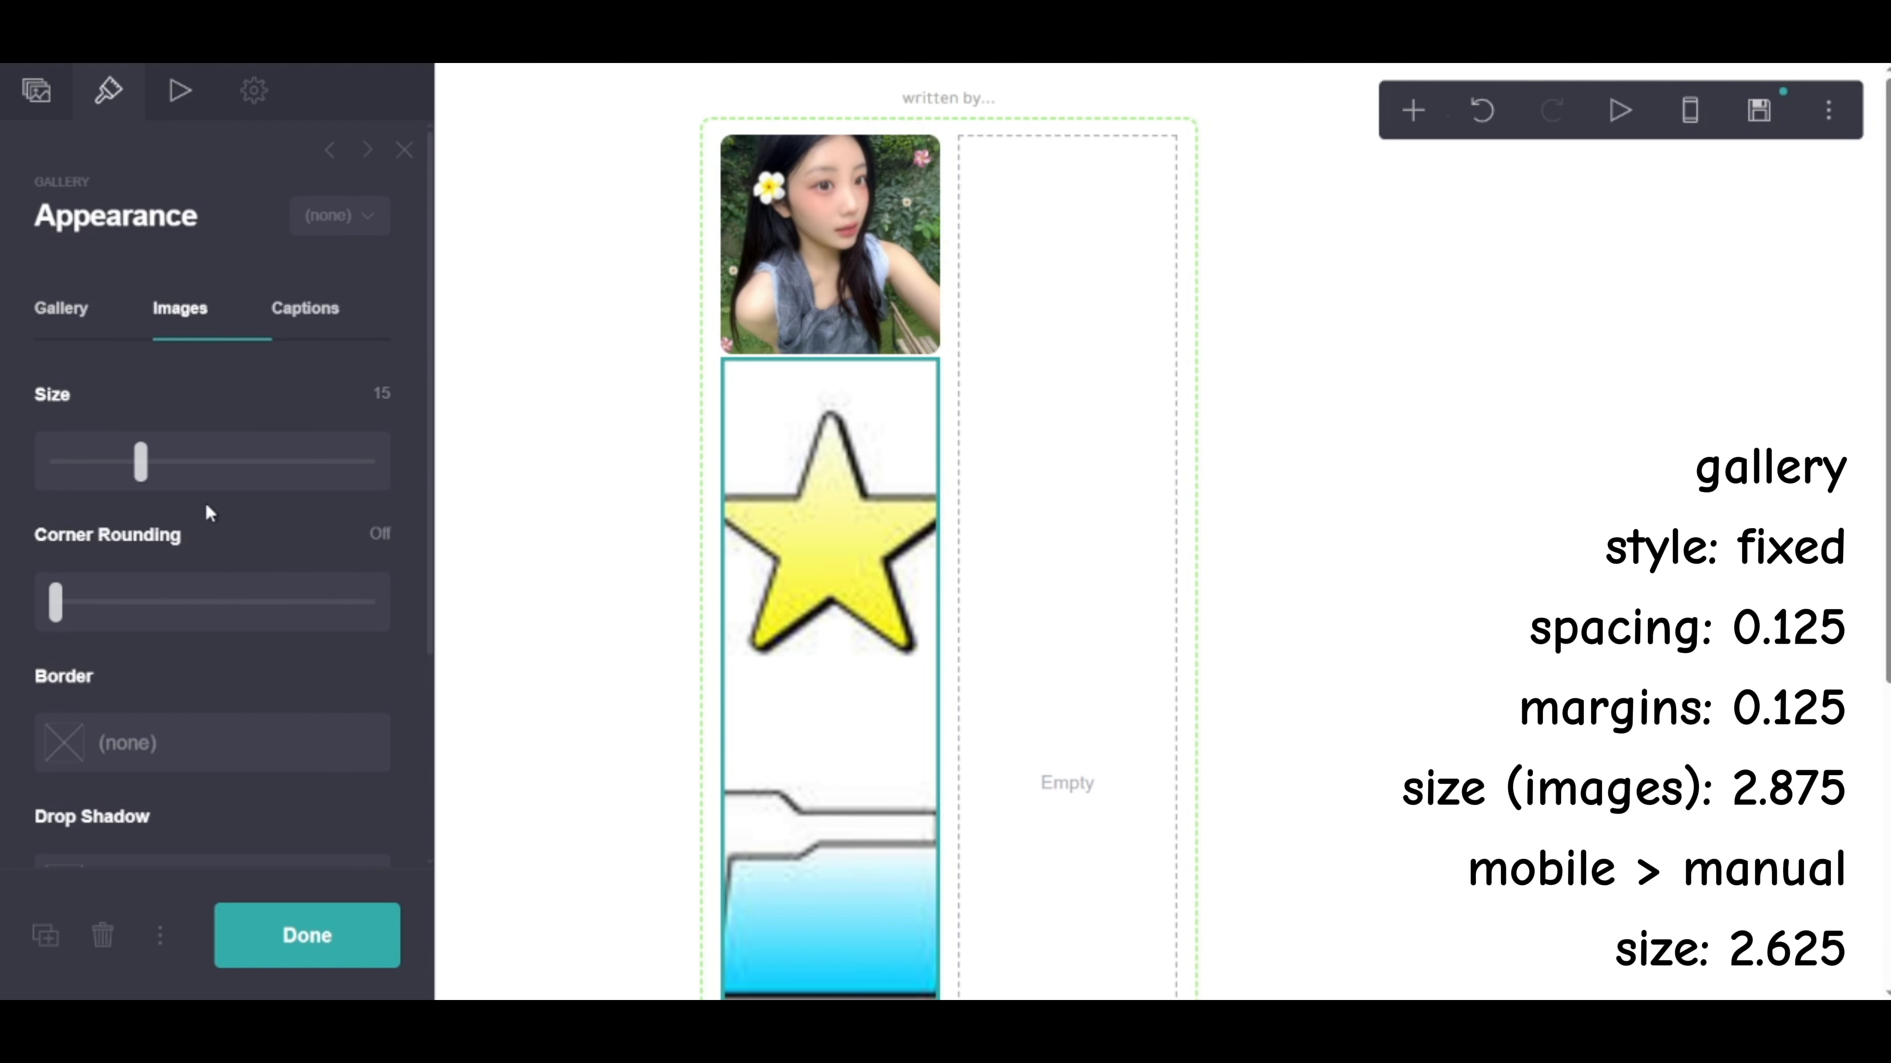
click(380, 394)
text(2.875)
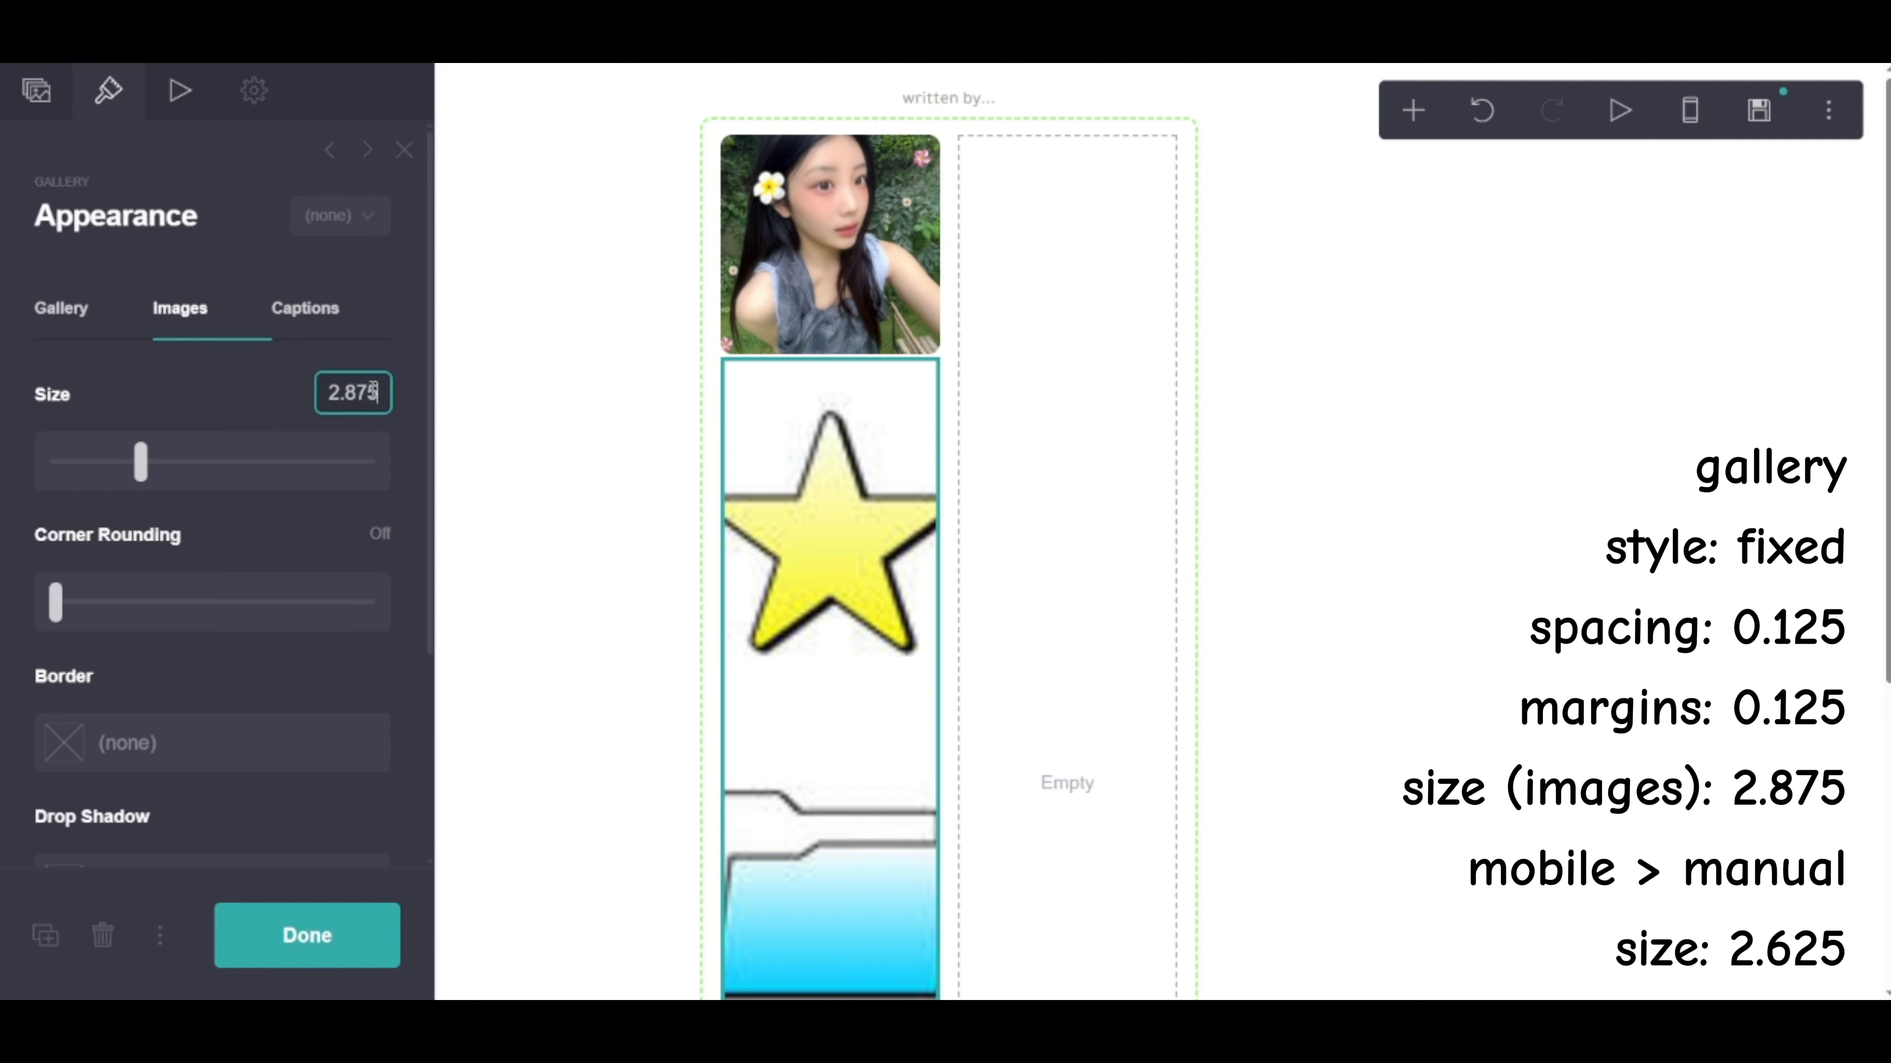
key(Return)
Switch the gallery images' mobile settings to manual and set their mobile size to 2.625
scroll(337, 696, down, 4)
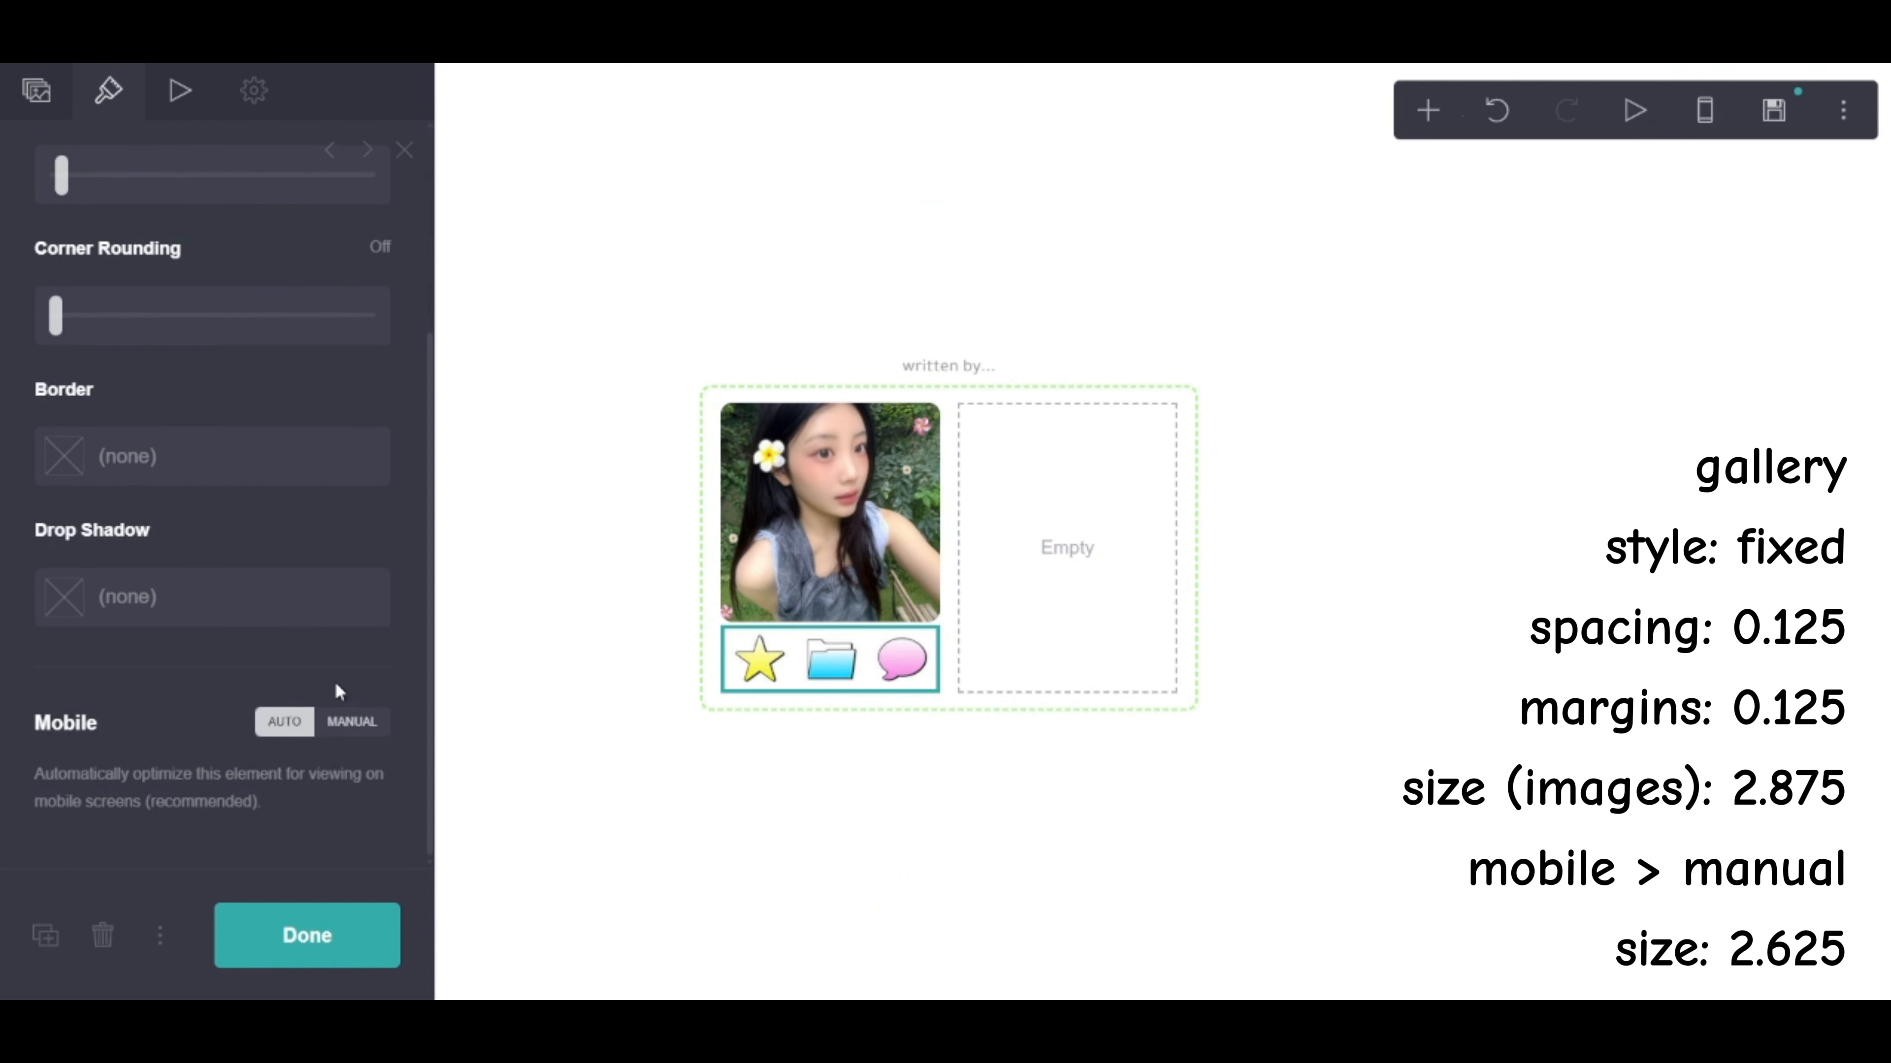
click(352, 719)
scroll(354, 718, down, 2)
click(357, 718)
text(2.625)
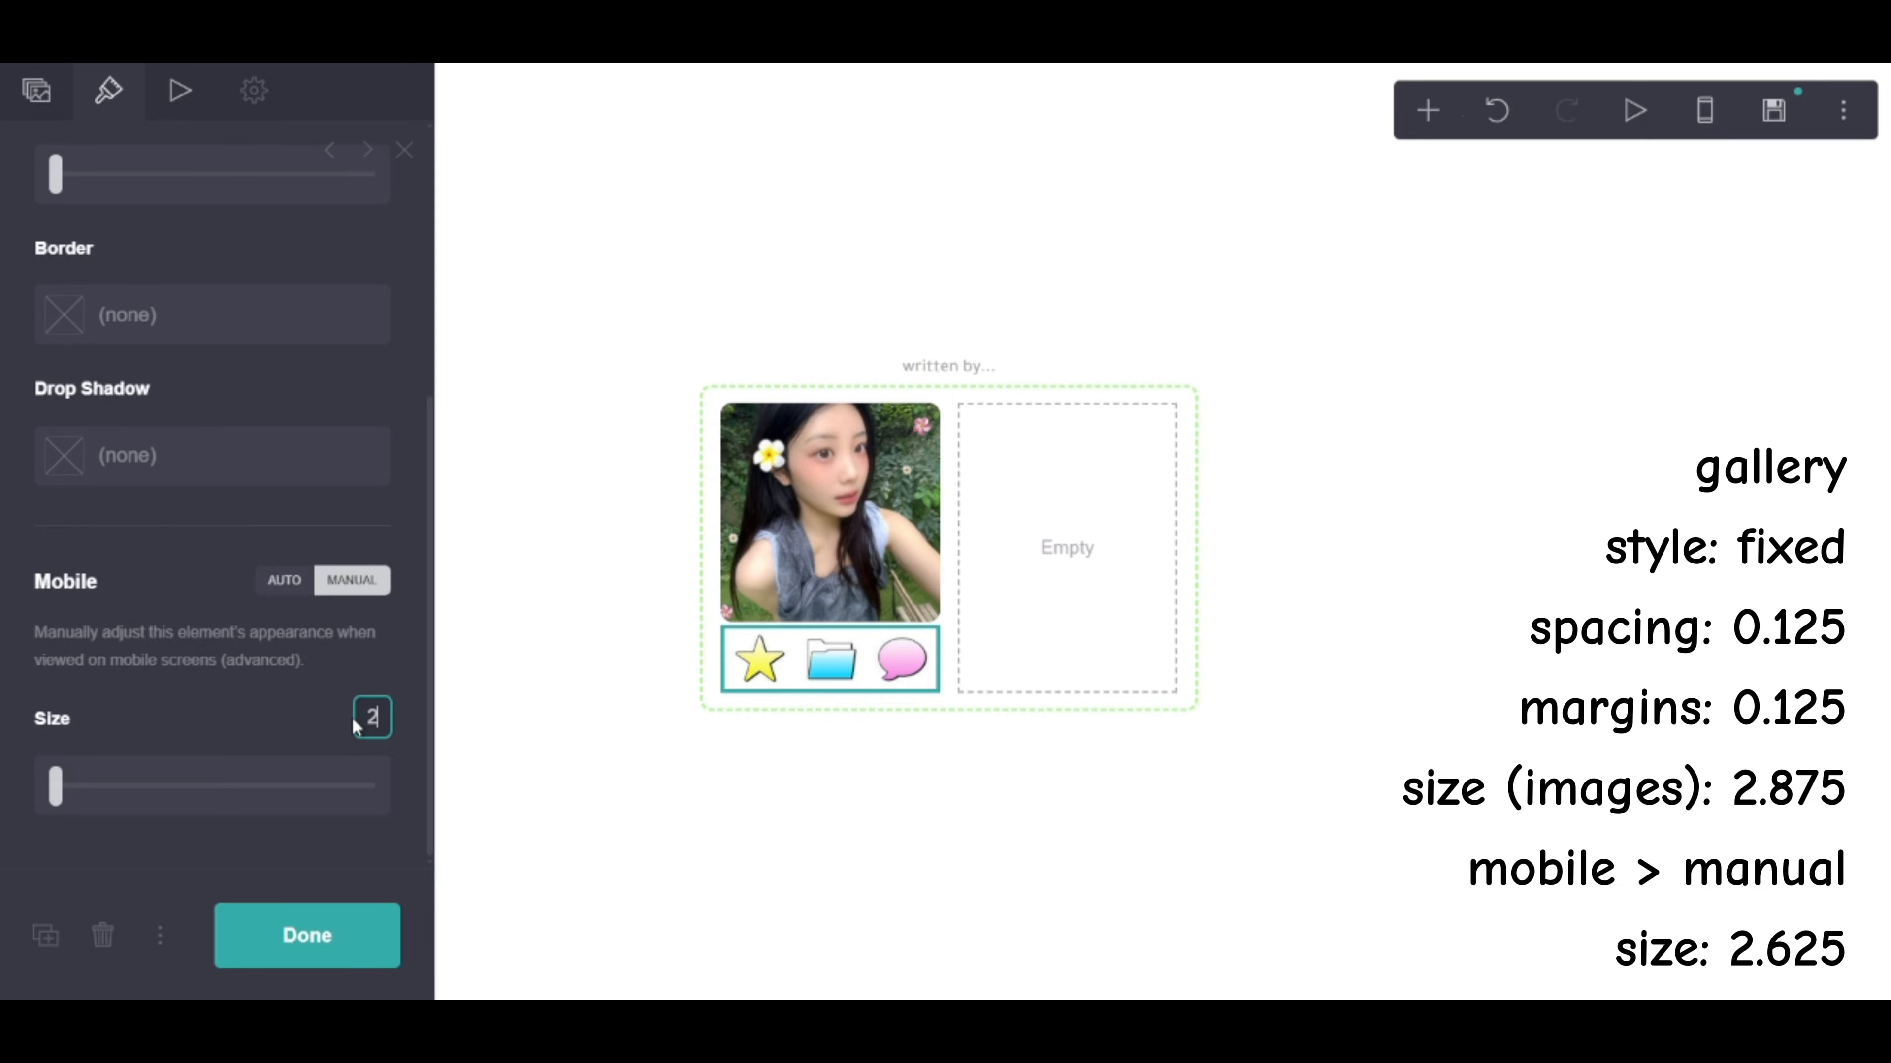
key(Return)
Give the gallery images a Tilt Right hover animation with a 0.5s duration, and finish editing the gallery
click(199, 111)
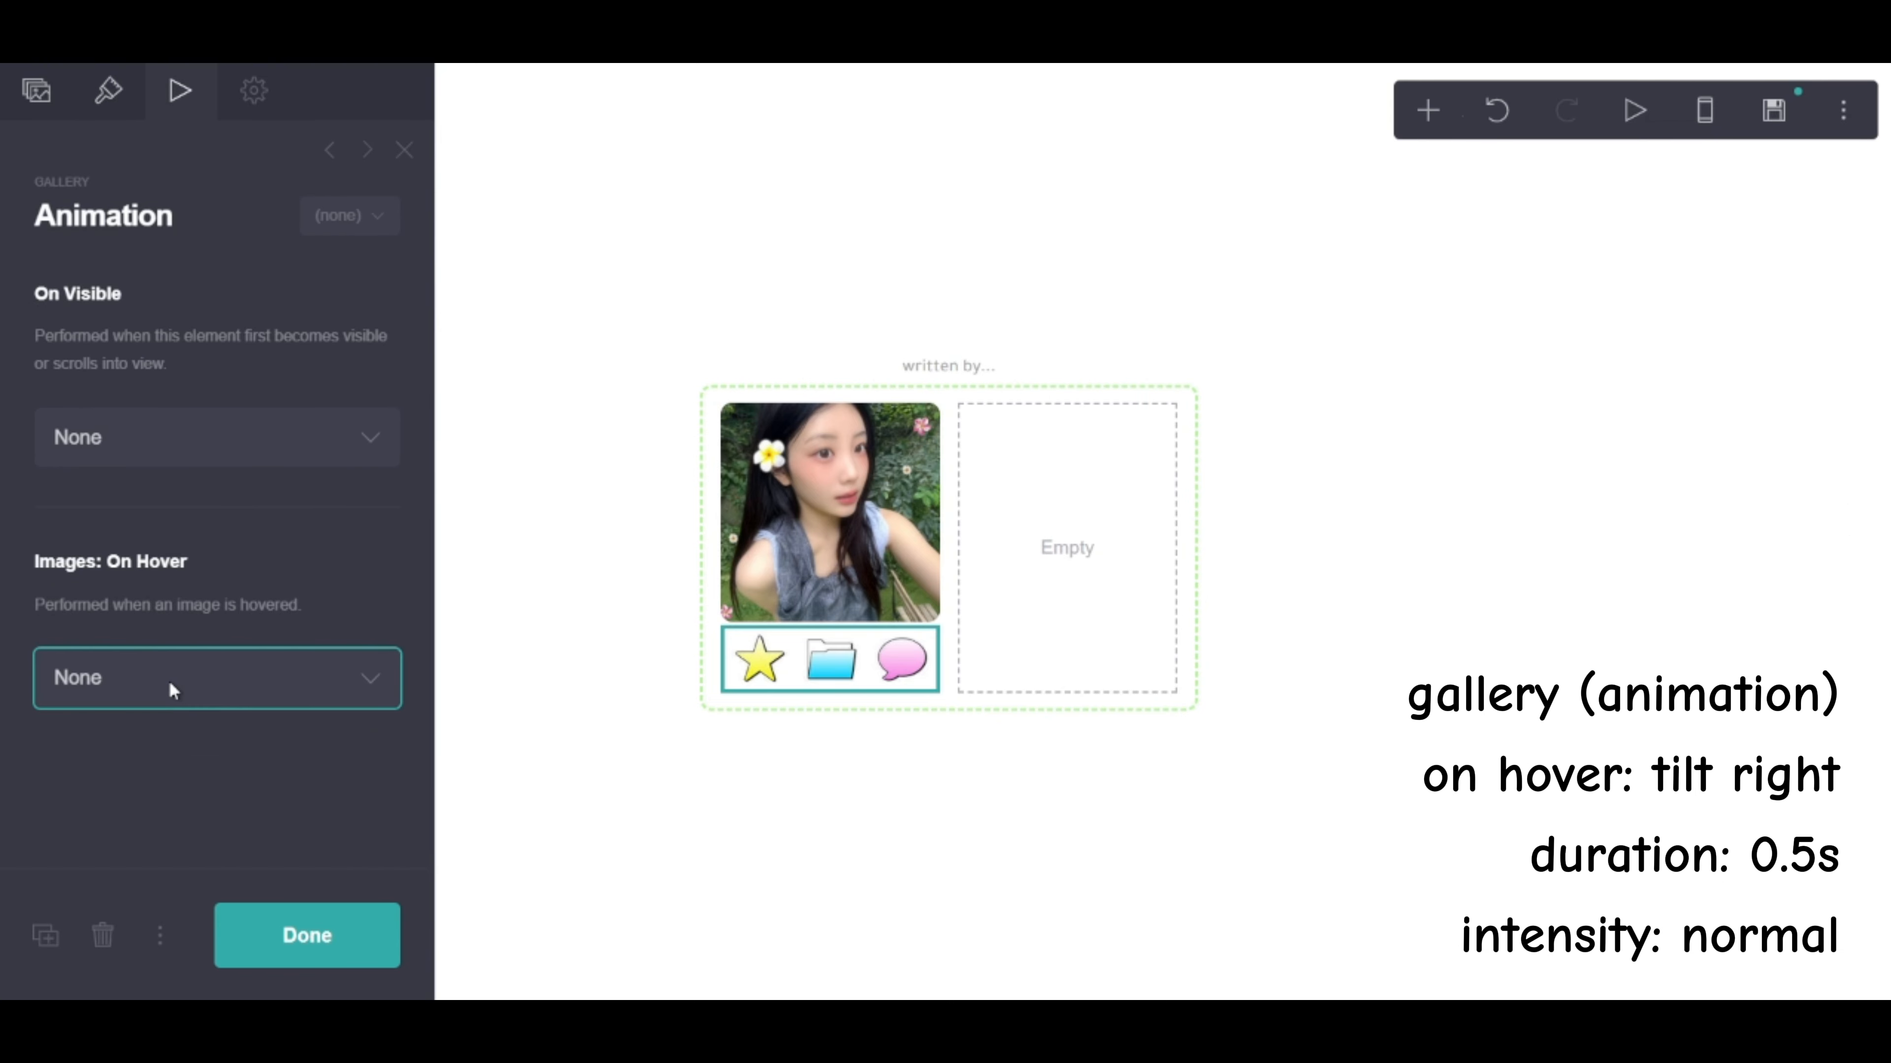
click(139, 505)
scroll(169, 554, down, 1)
click(182, 734)
text(0.5)
key(Return)
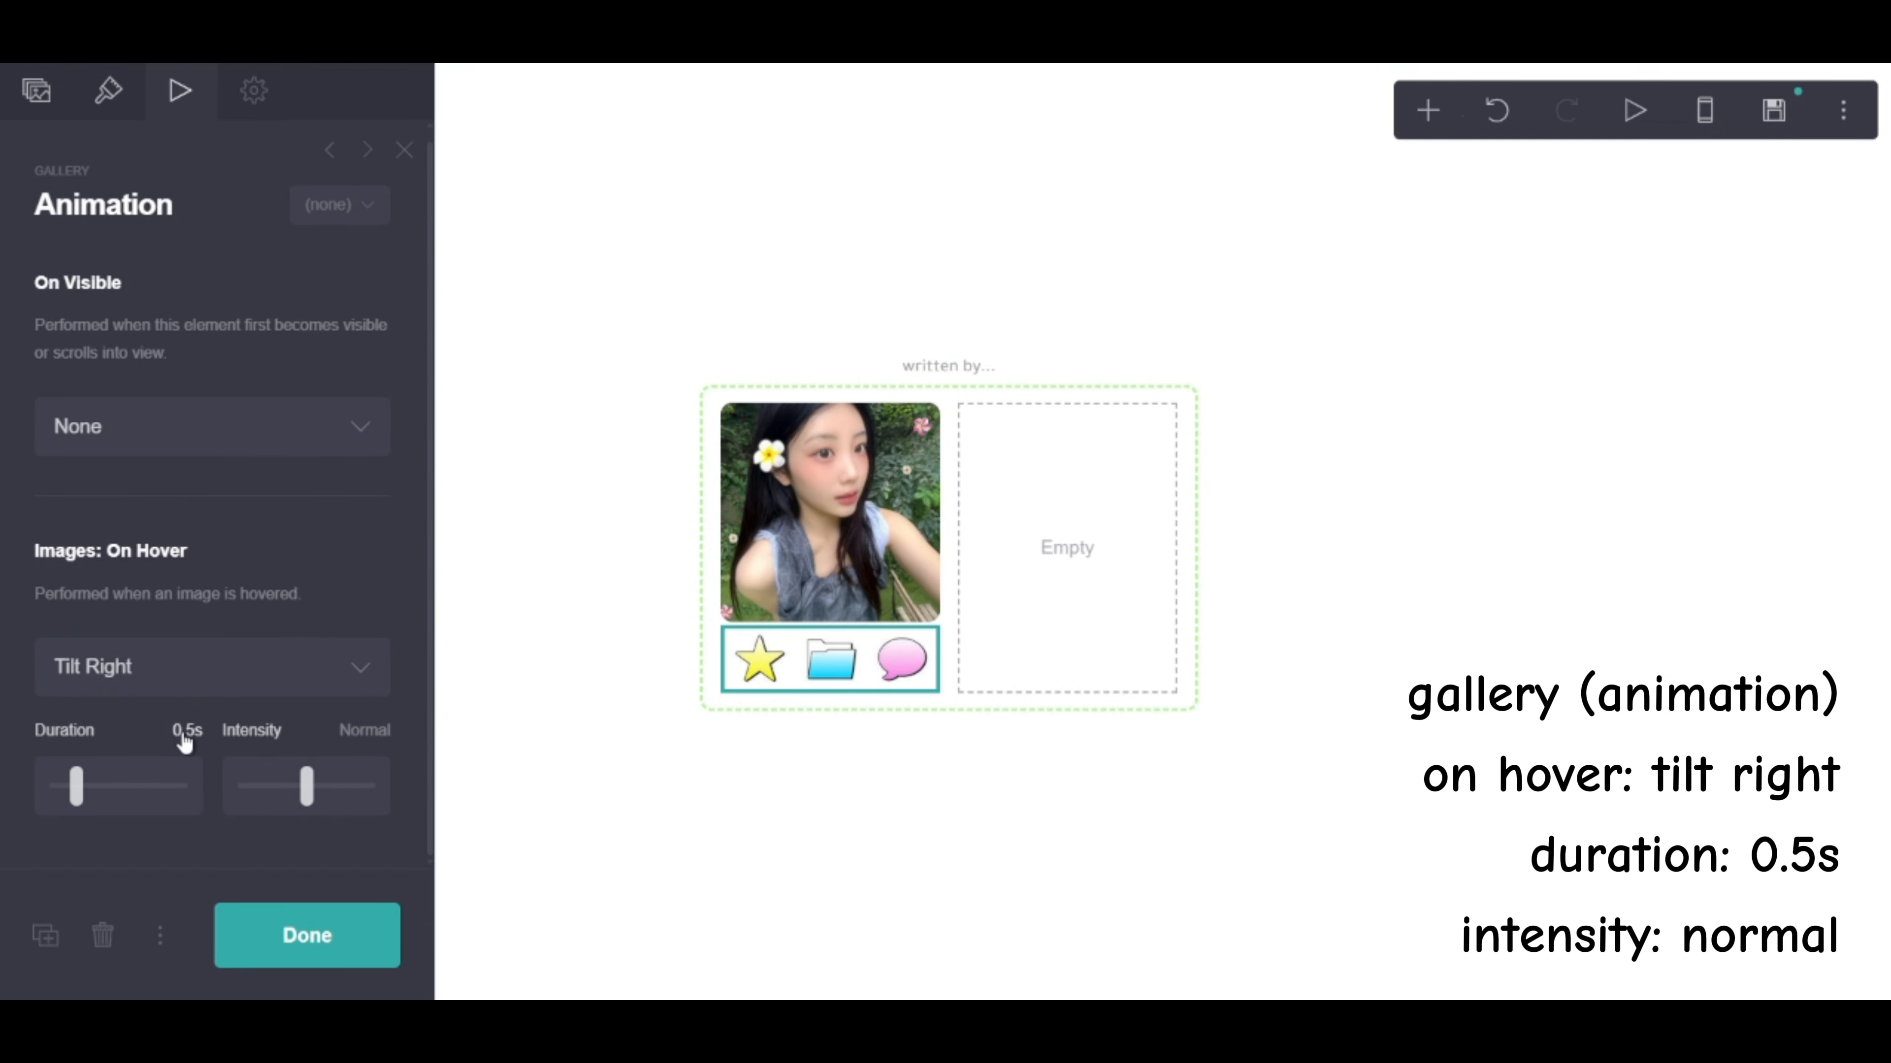
click(320, 938)
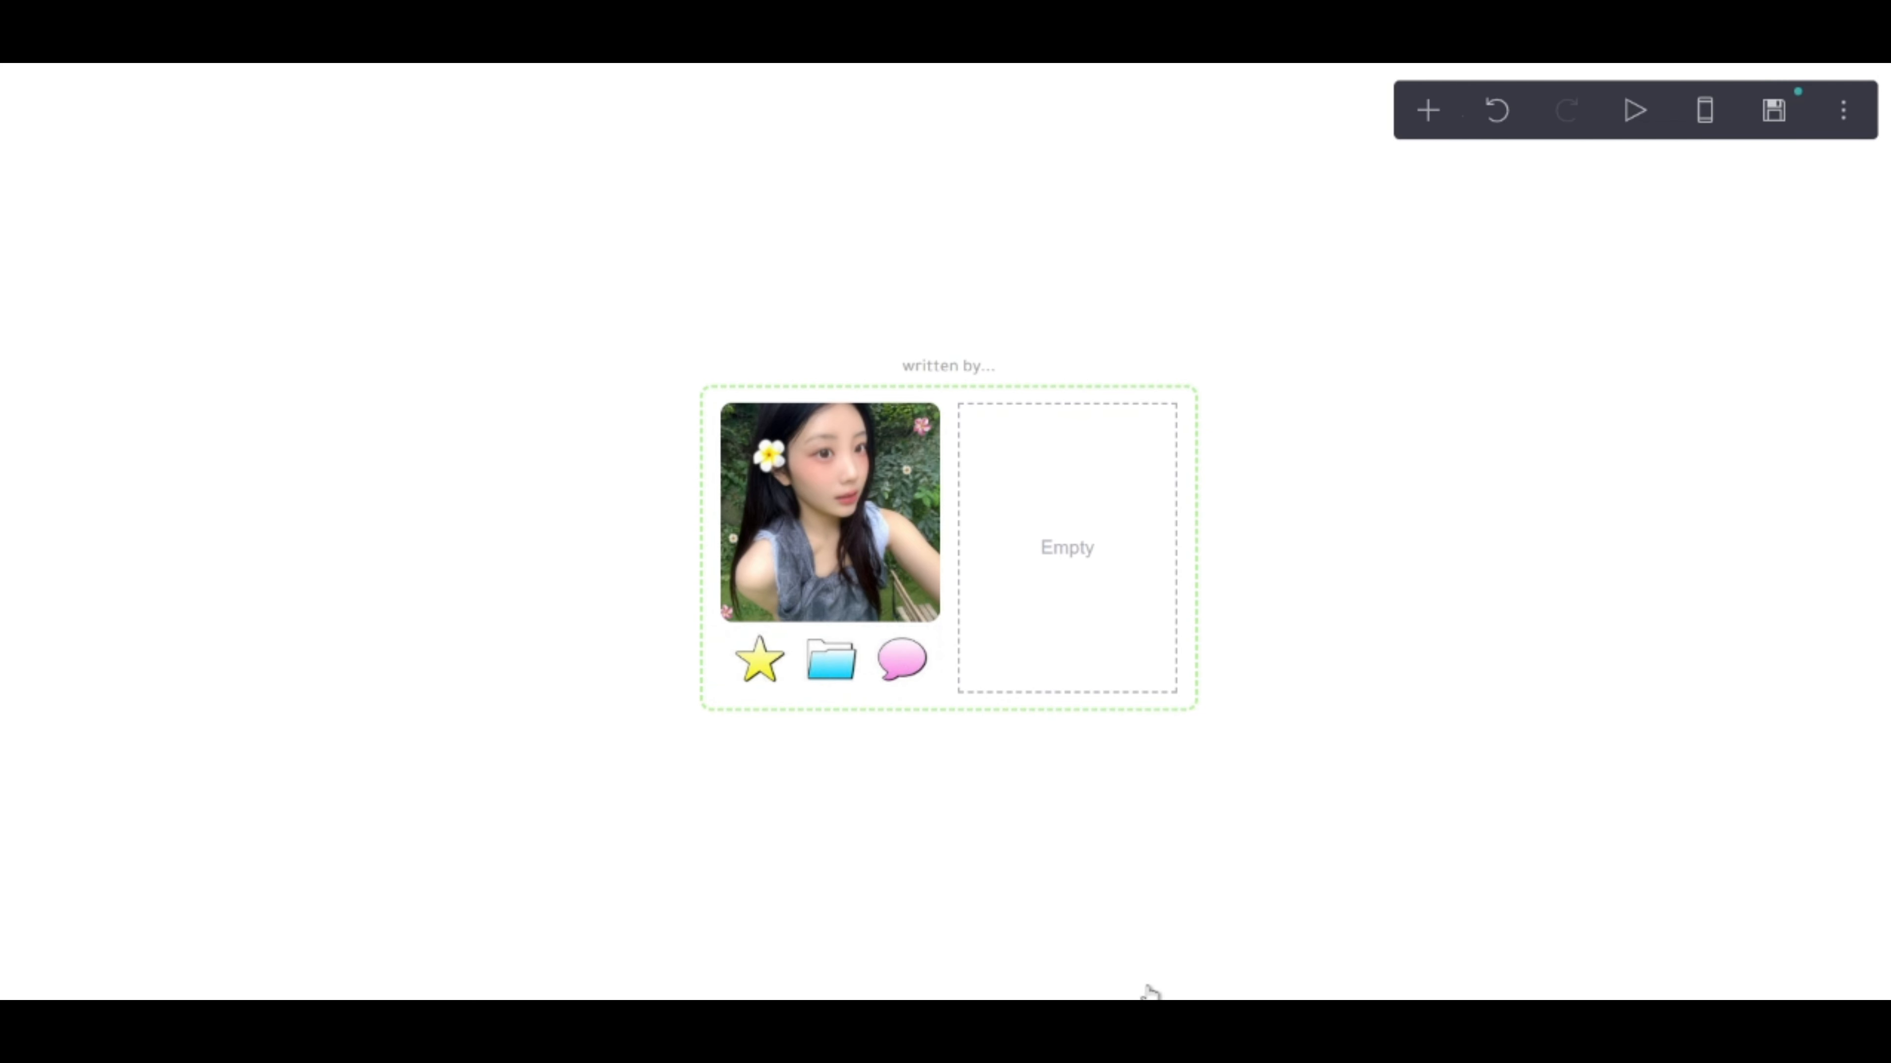
Add a text element and place it in the container's empty second column
click(1428, 110)
click(1173, 202)
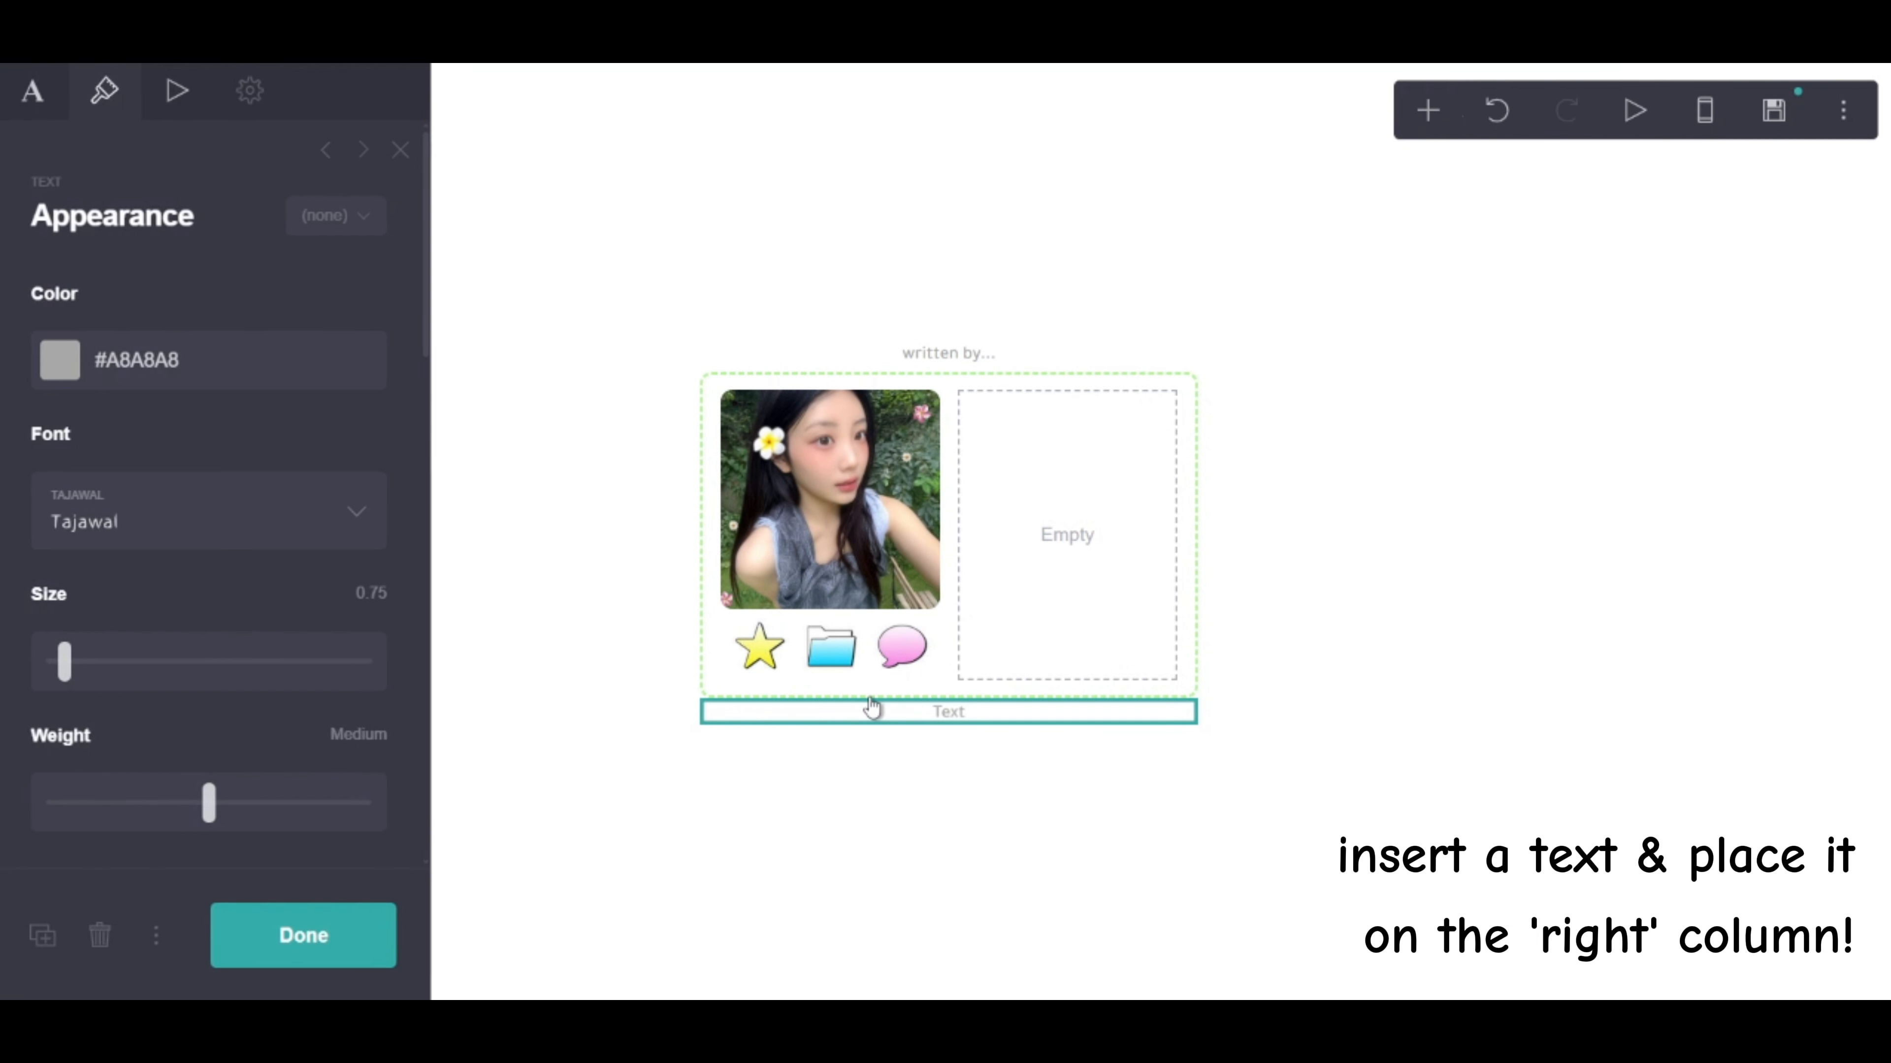
drag(870, 709, 1050, 550)
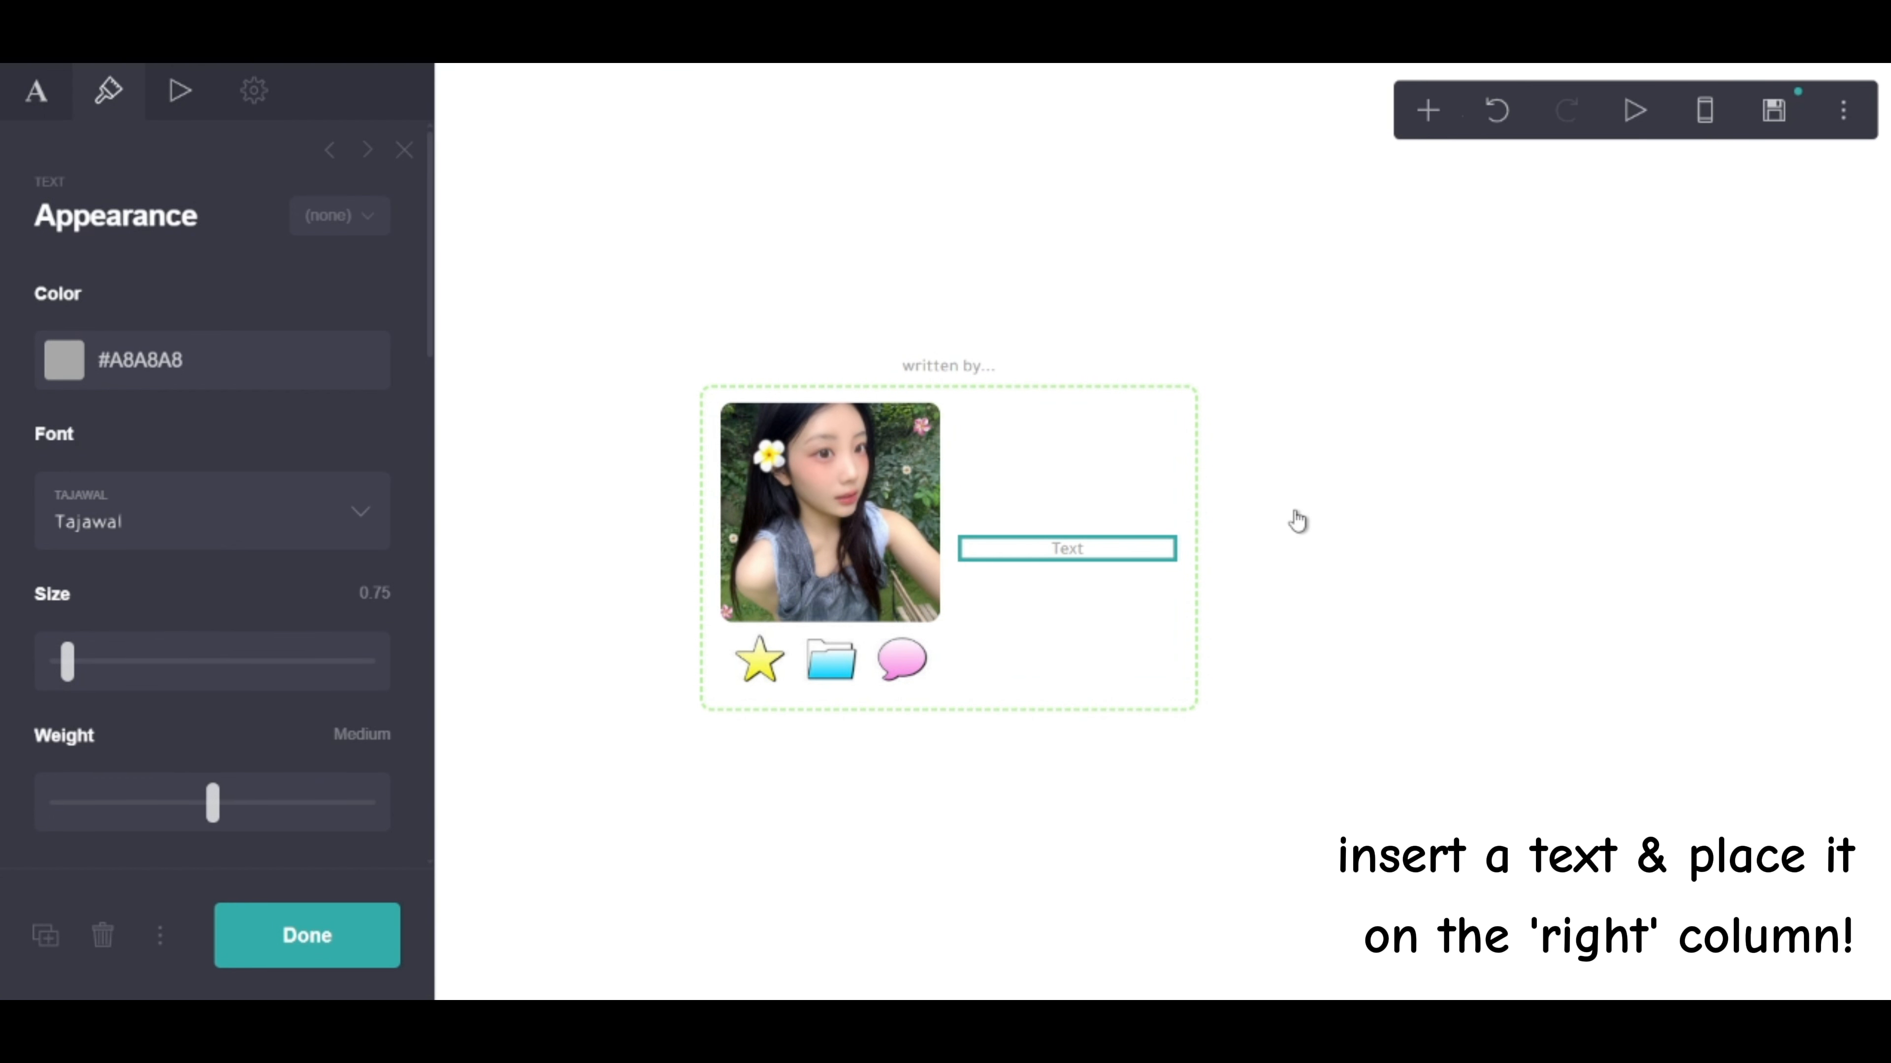
Set the new text's color to #000000 and its line spacing to 1.125
click(291, 363)
drag(201, 555, 4, 982)
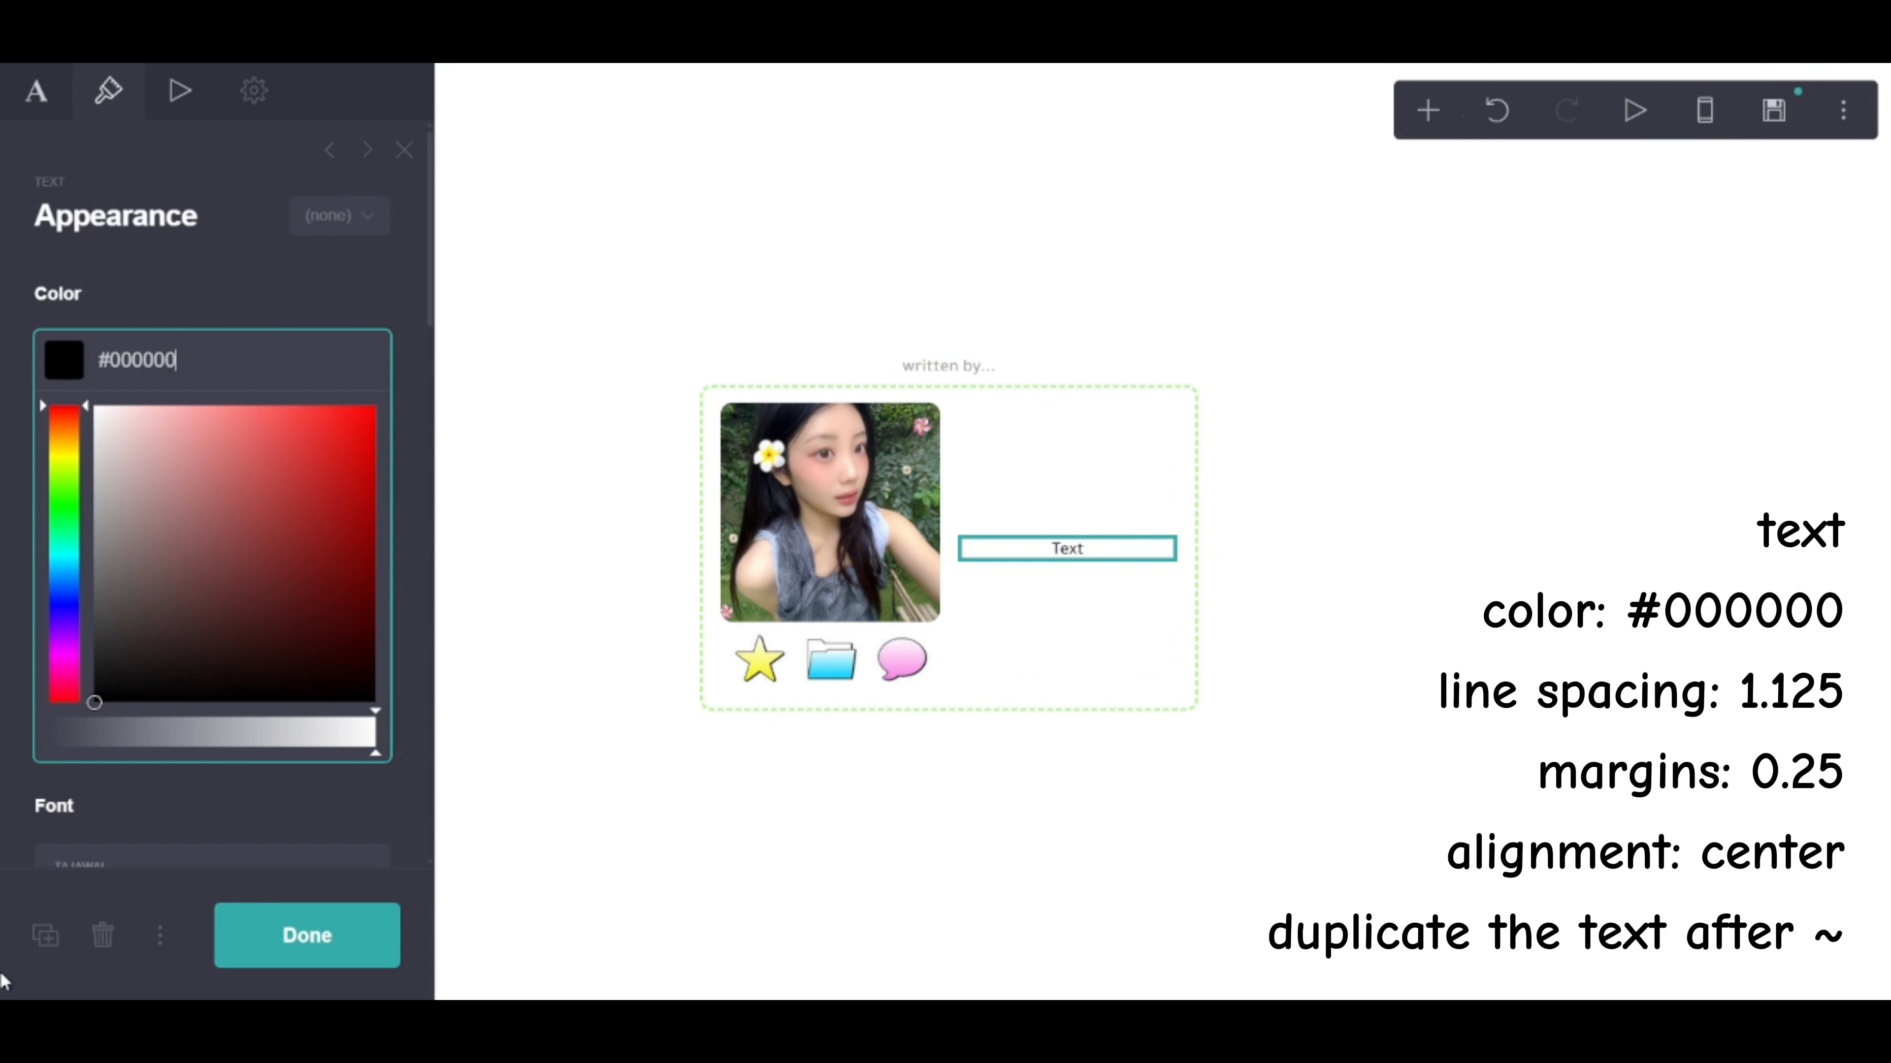
click(275, 327)
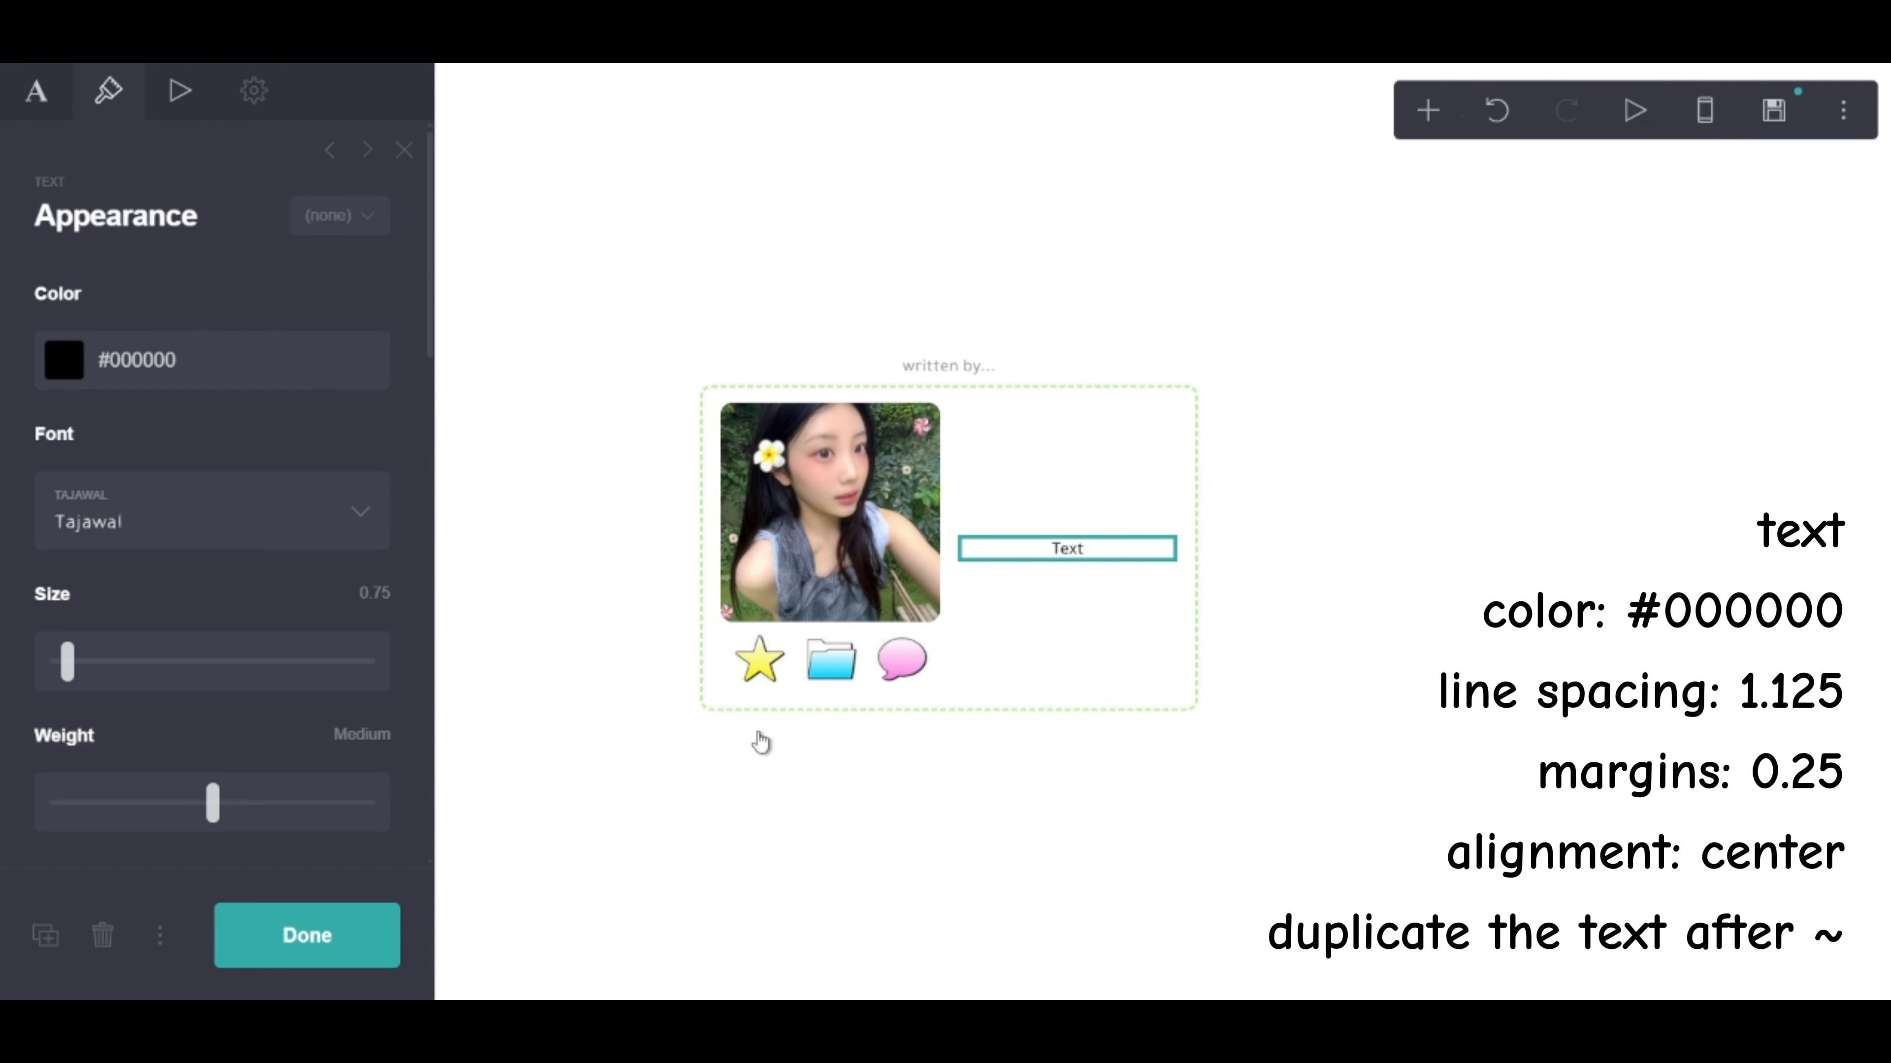
scroll(245, 684, down, 6)
drag(180, 458, 124, 468)
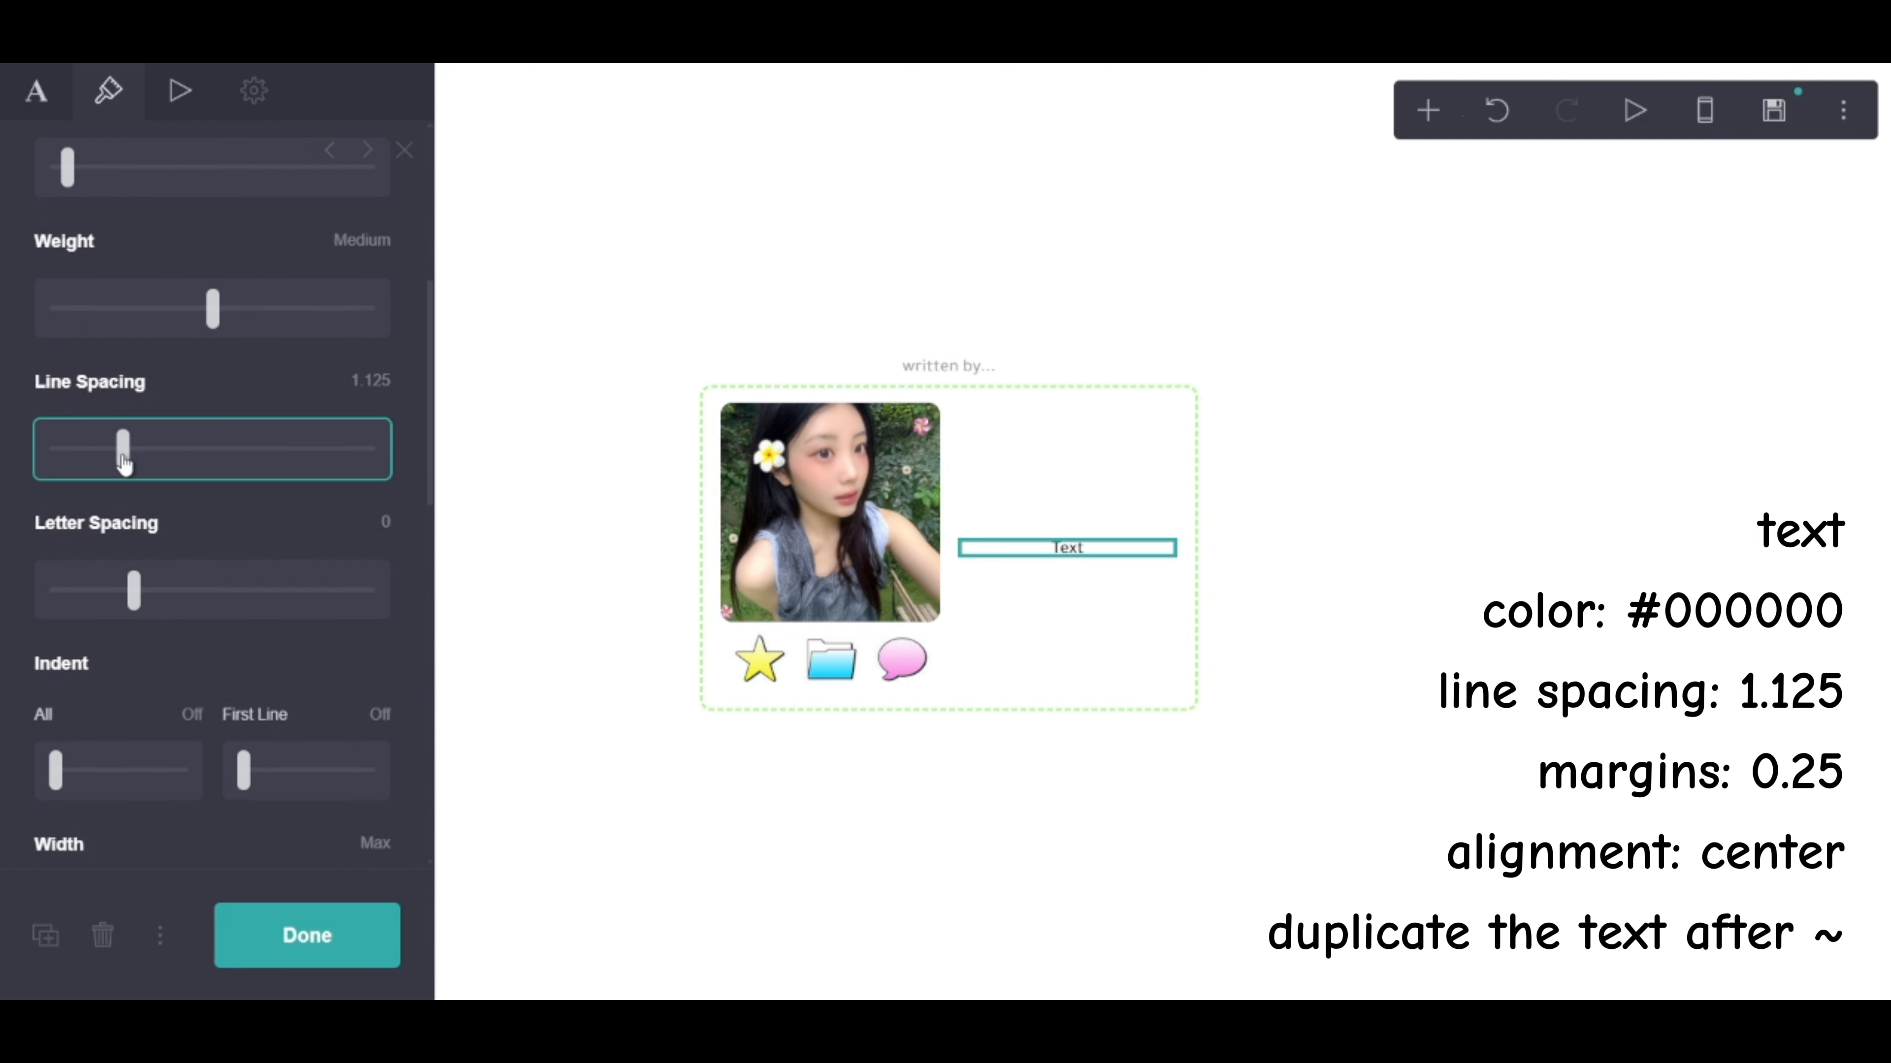
Set the text's margins to 0.25 and its alignment to Center
scroll(171, 730, down, 4)
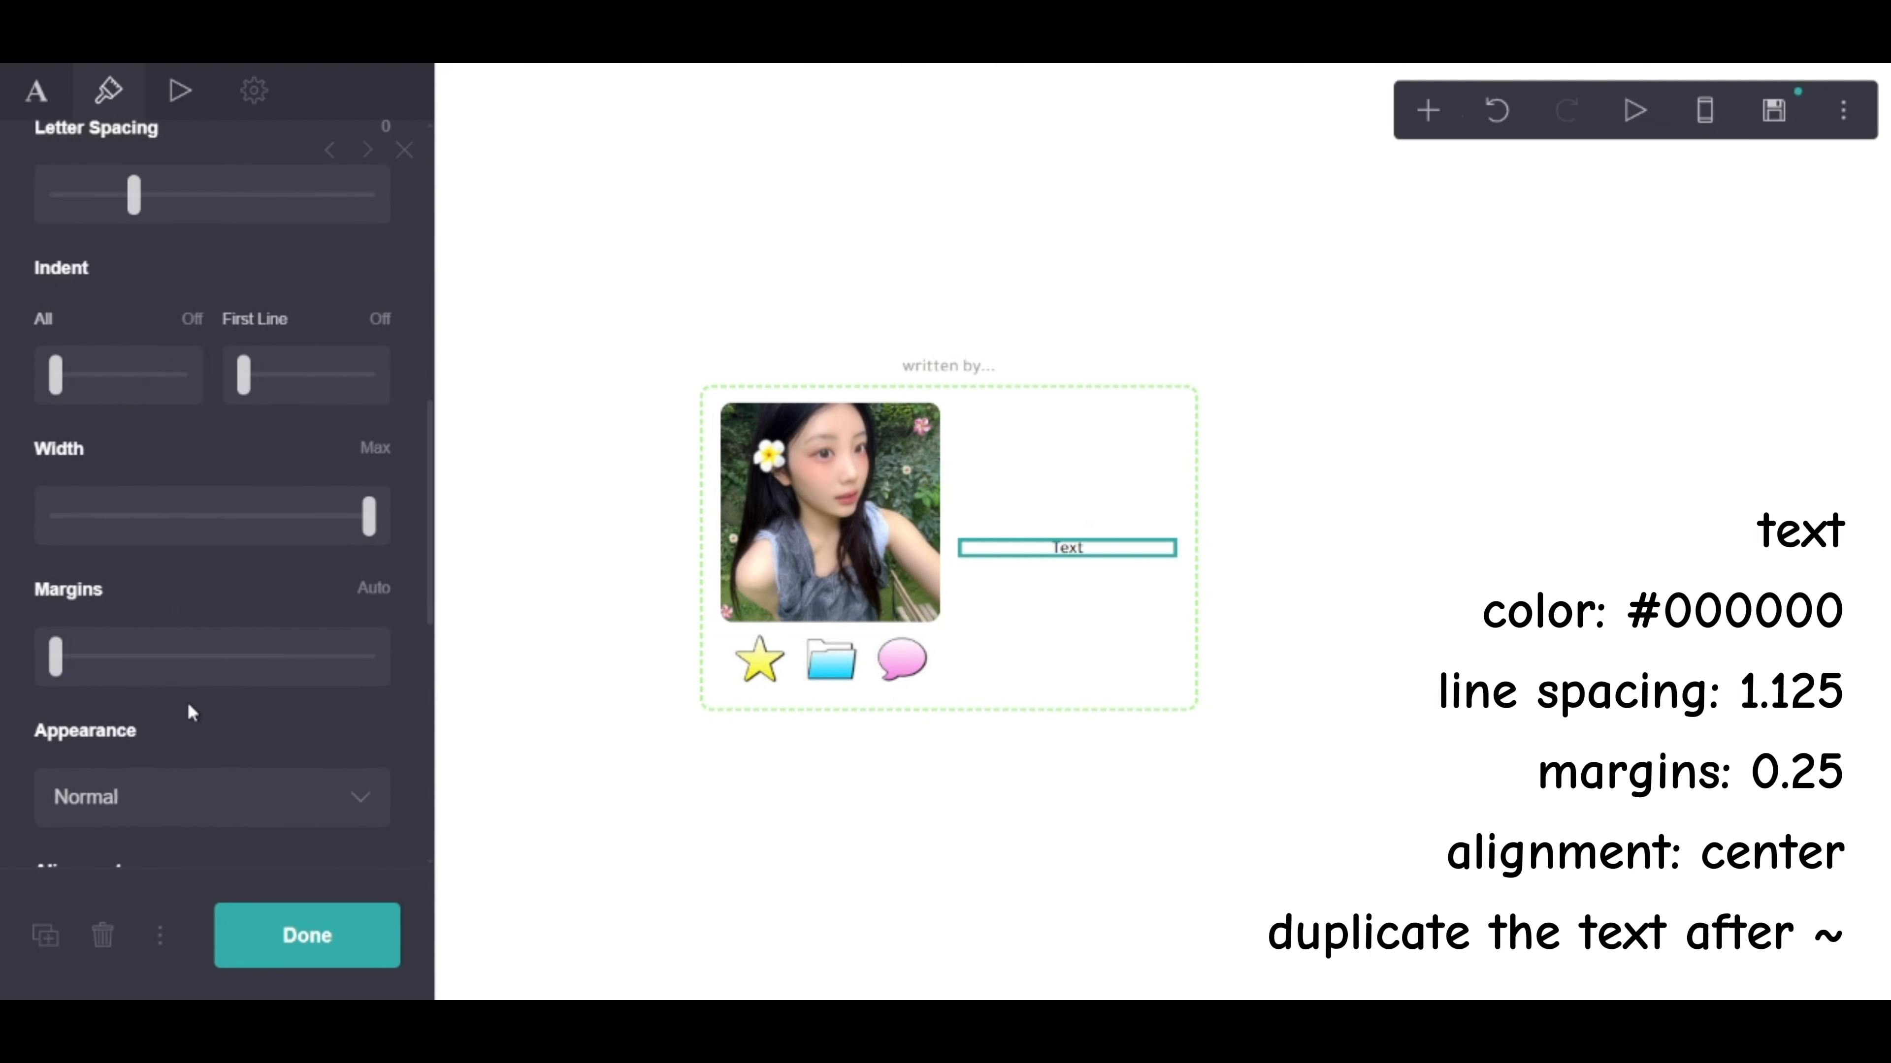
click(368, 585)
text(0.25)
key(Return)
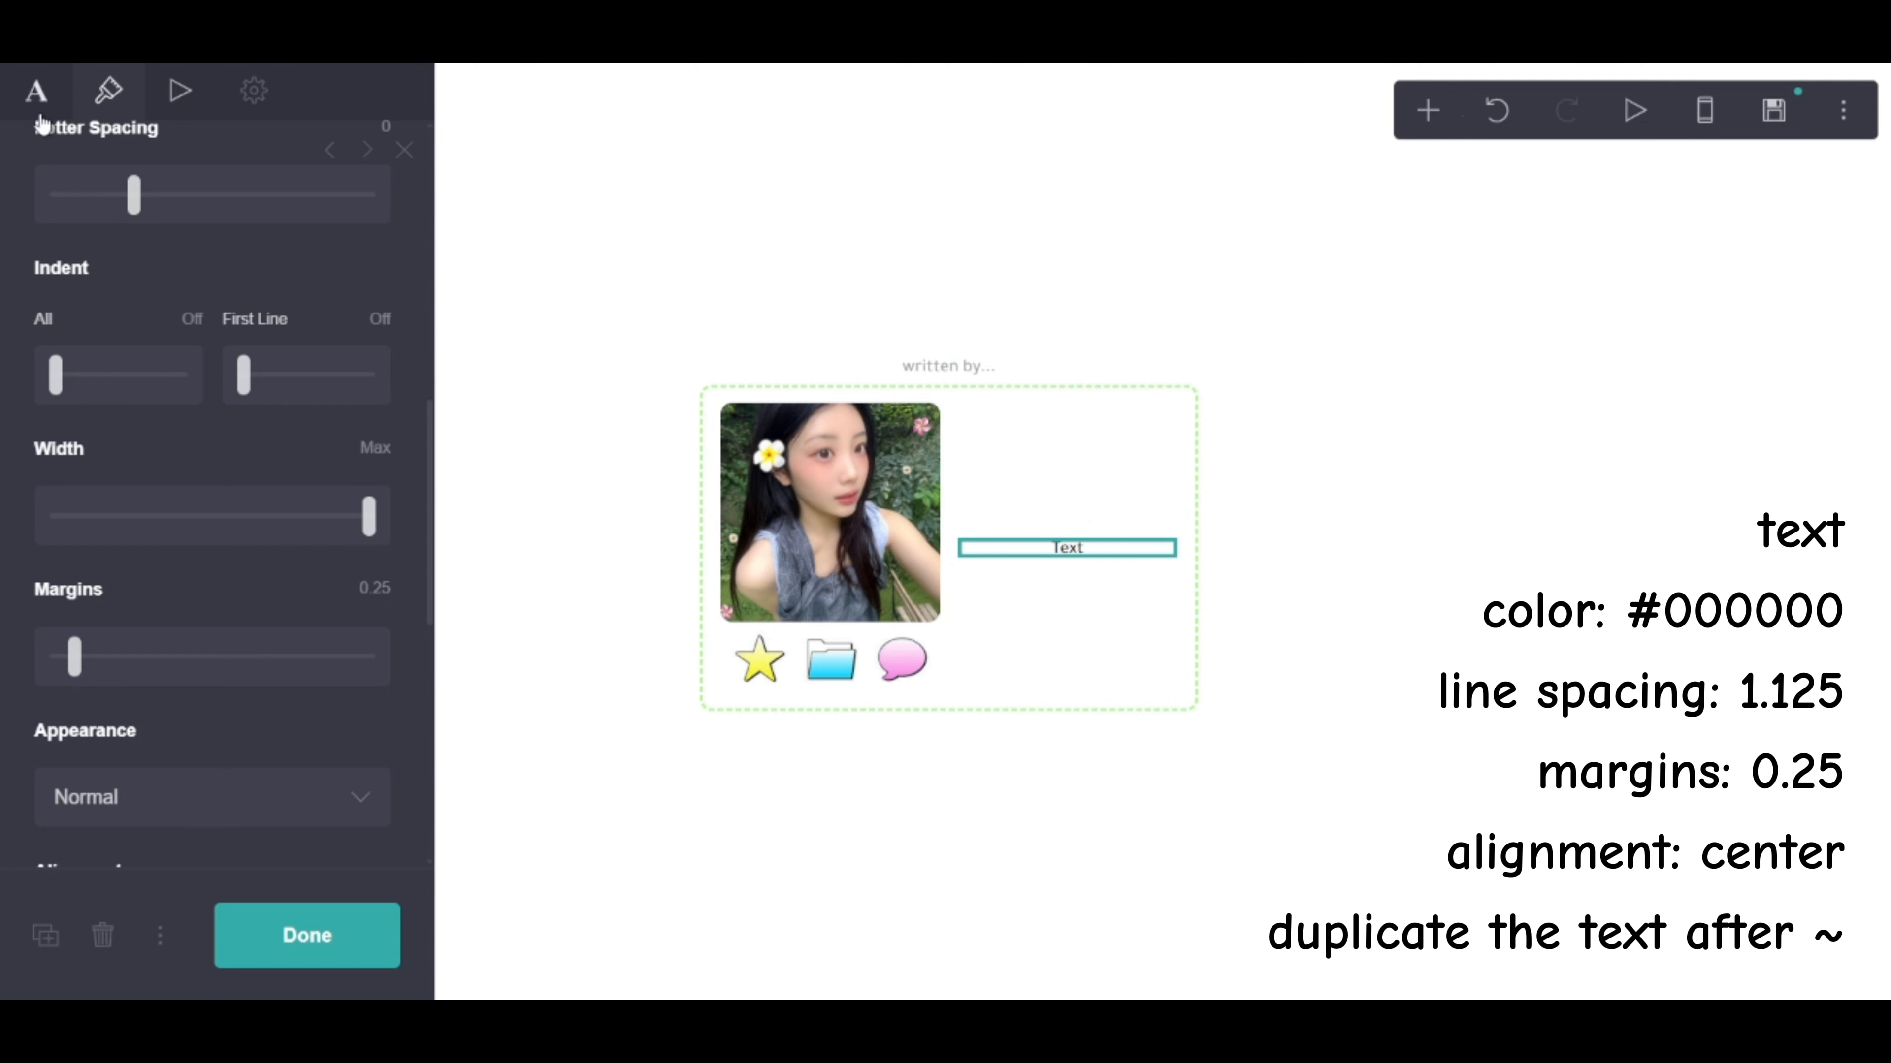
scroll(161, 492, down, 4)
click(161, 659)
click(115, 772)
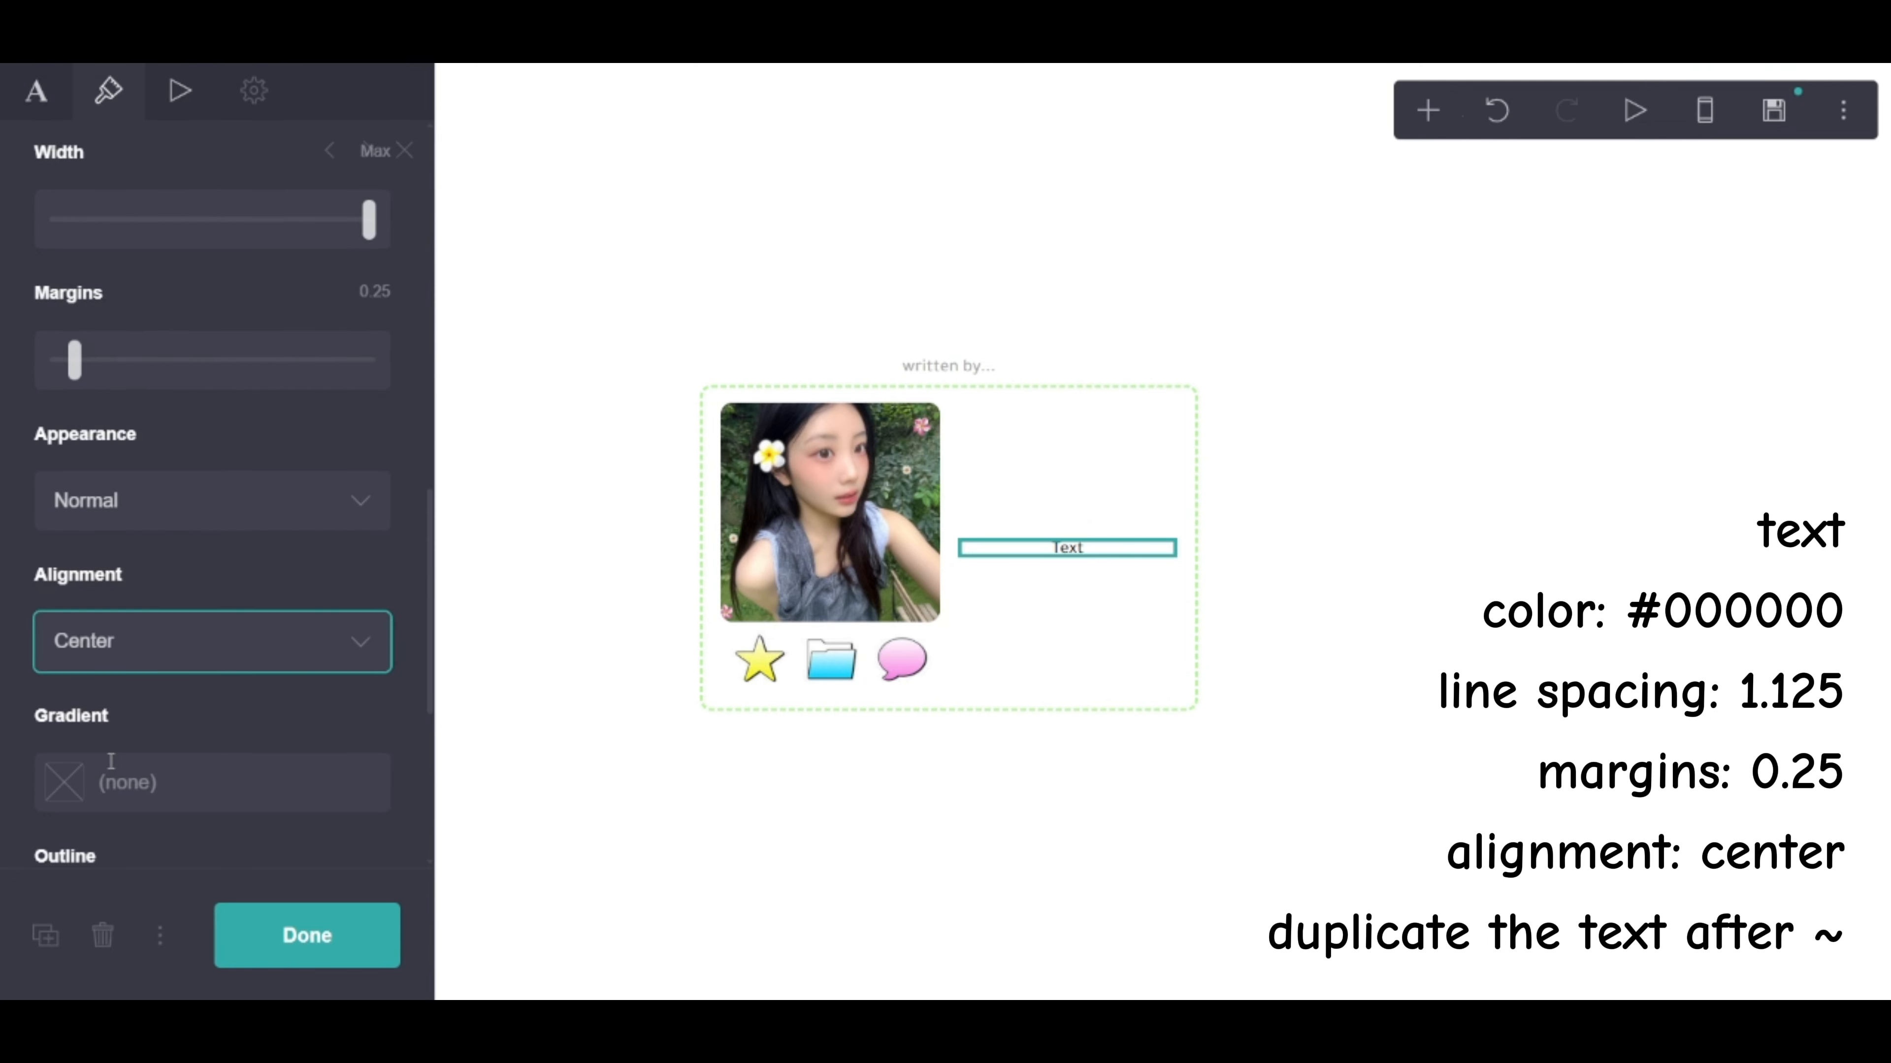
Replace the text's content with the decoration "˚₊‧꒰ა ♡ ໒꒱ ‧₊˚" and duplicate the text element
click(36, 92)
key(alt+Tab)
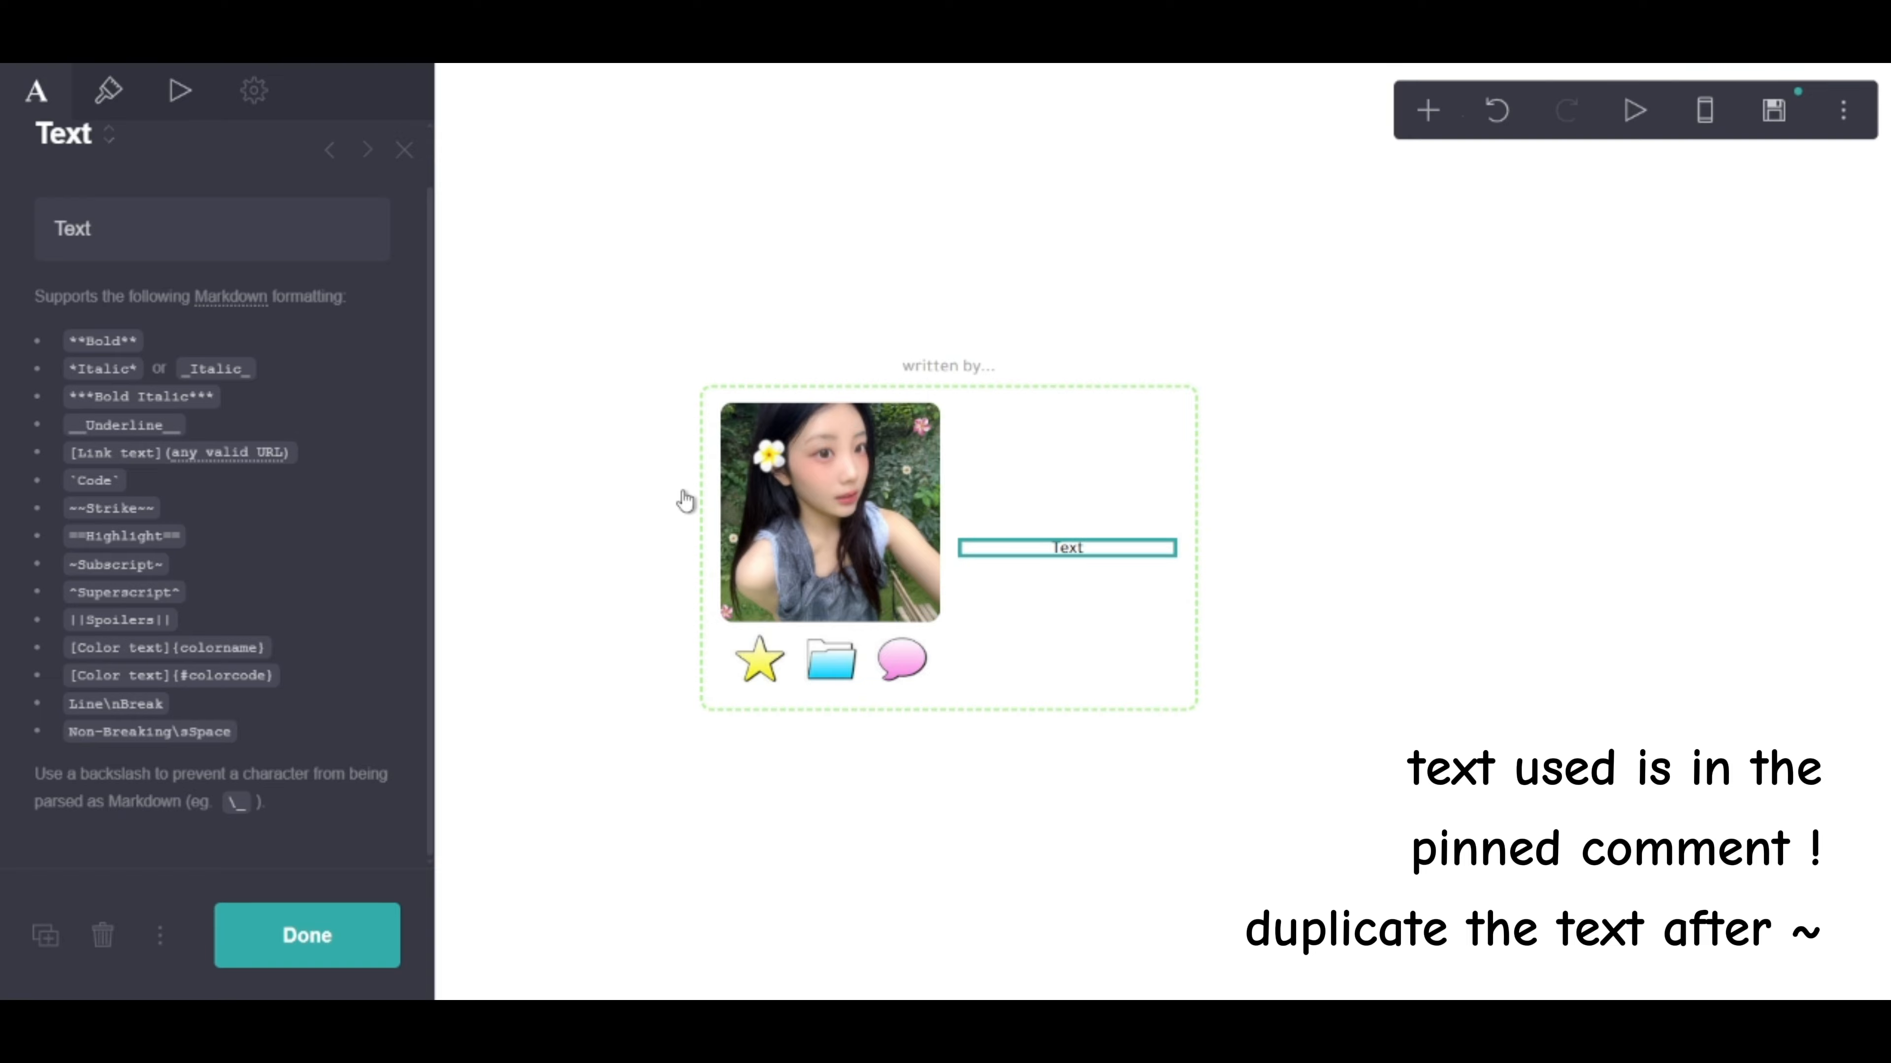
click(39, 246)
key(ctrl+a)
text(˚₊‧꒰ა ♡ ໒꒱ ‧₊˚)
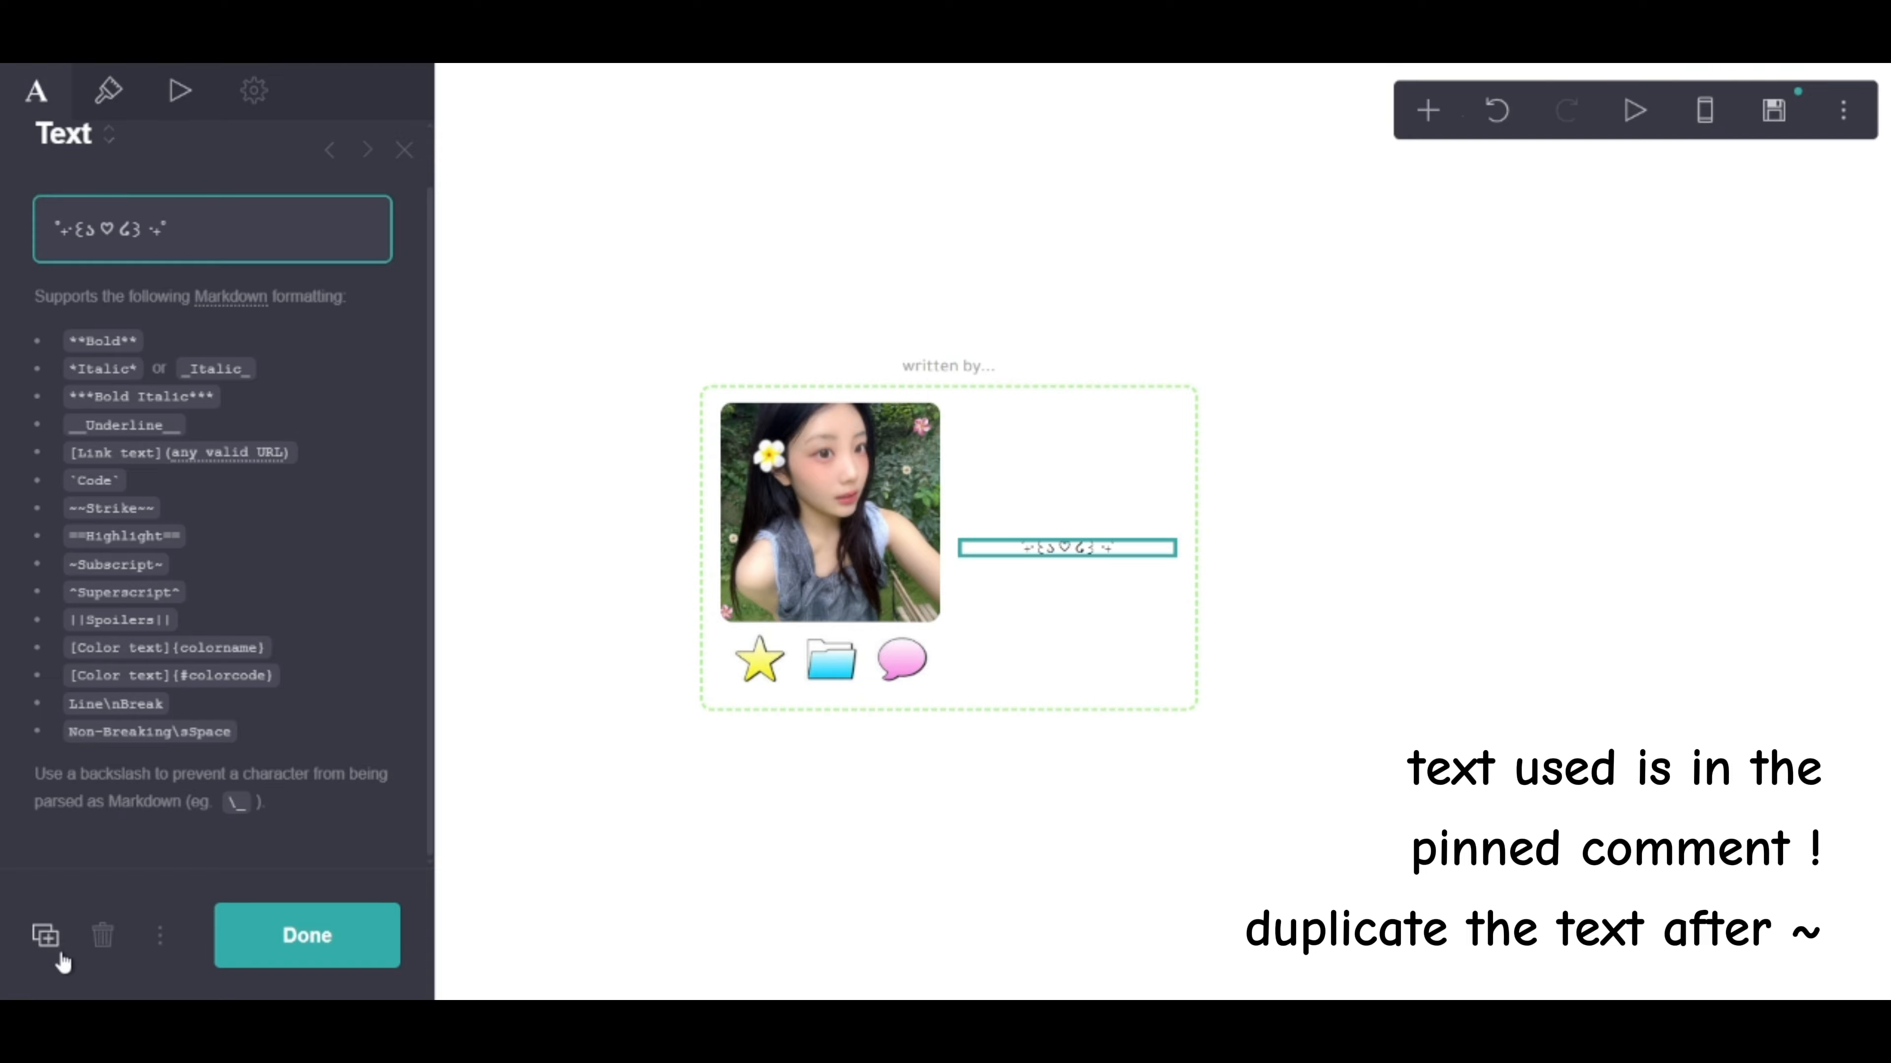
click(45, 935)
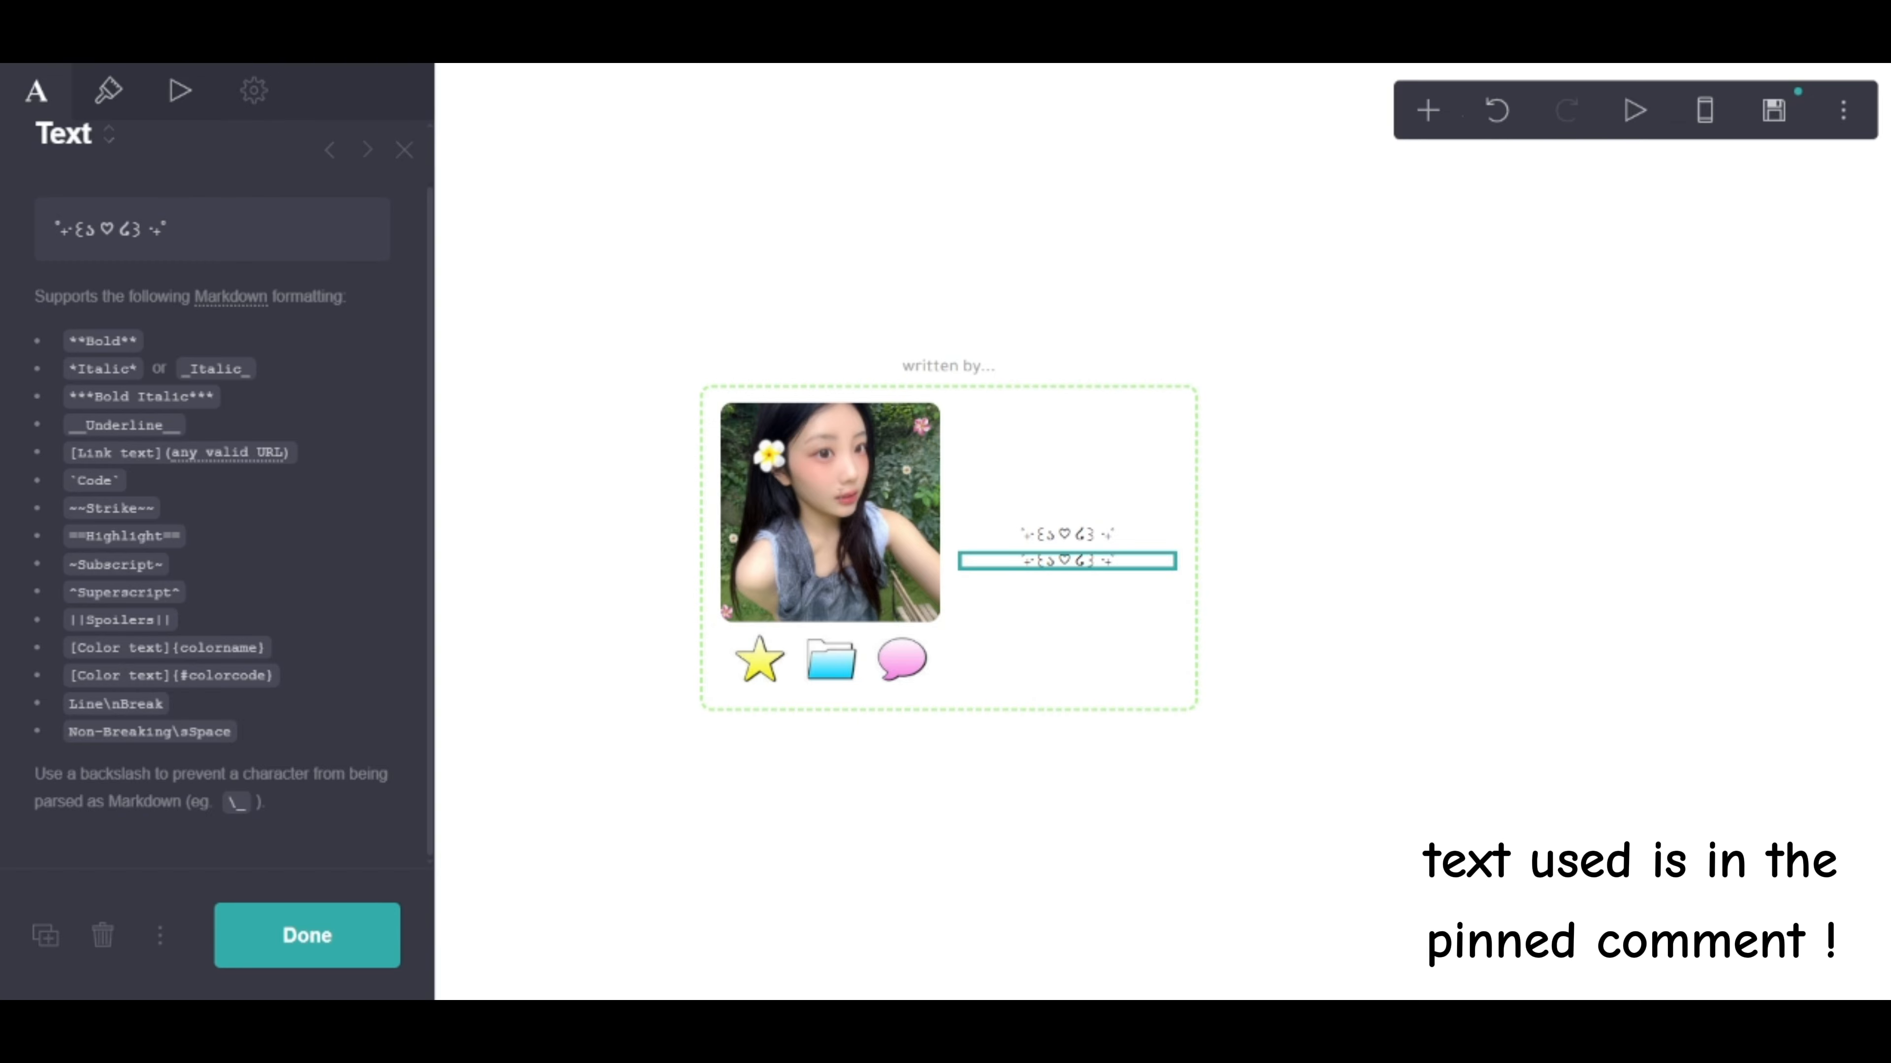
Replace the duplicate's content with the copied bold, highlighted "name !" line with a speech bubble
click(222, 253)
key(ctrl+a)
key(ctrl+v)
Set the "name !" text's highlight color to #FFD9F4
click(108, 91)
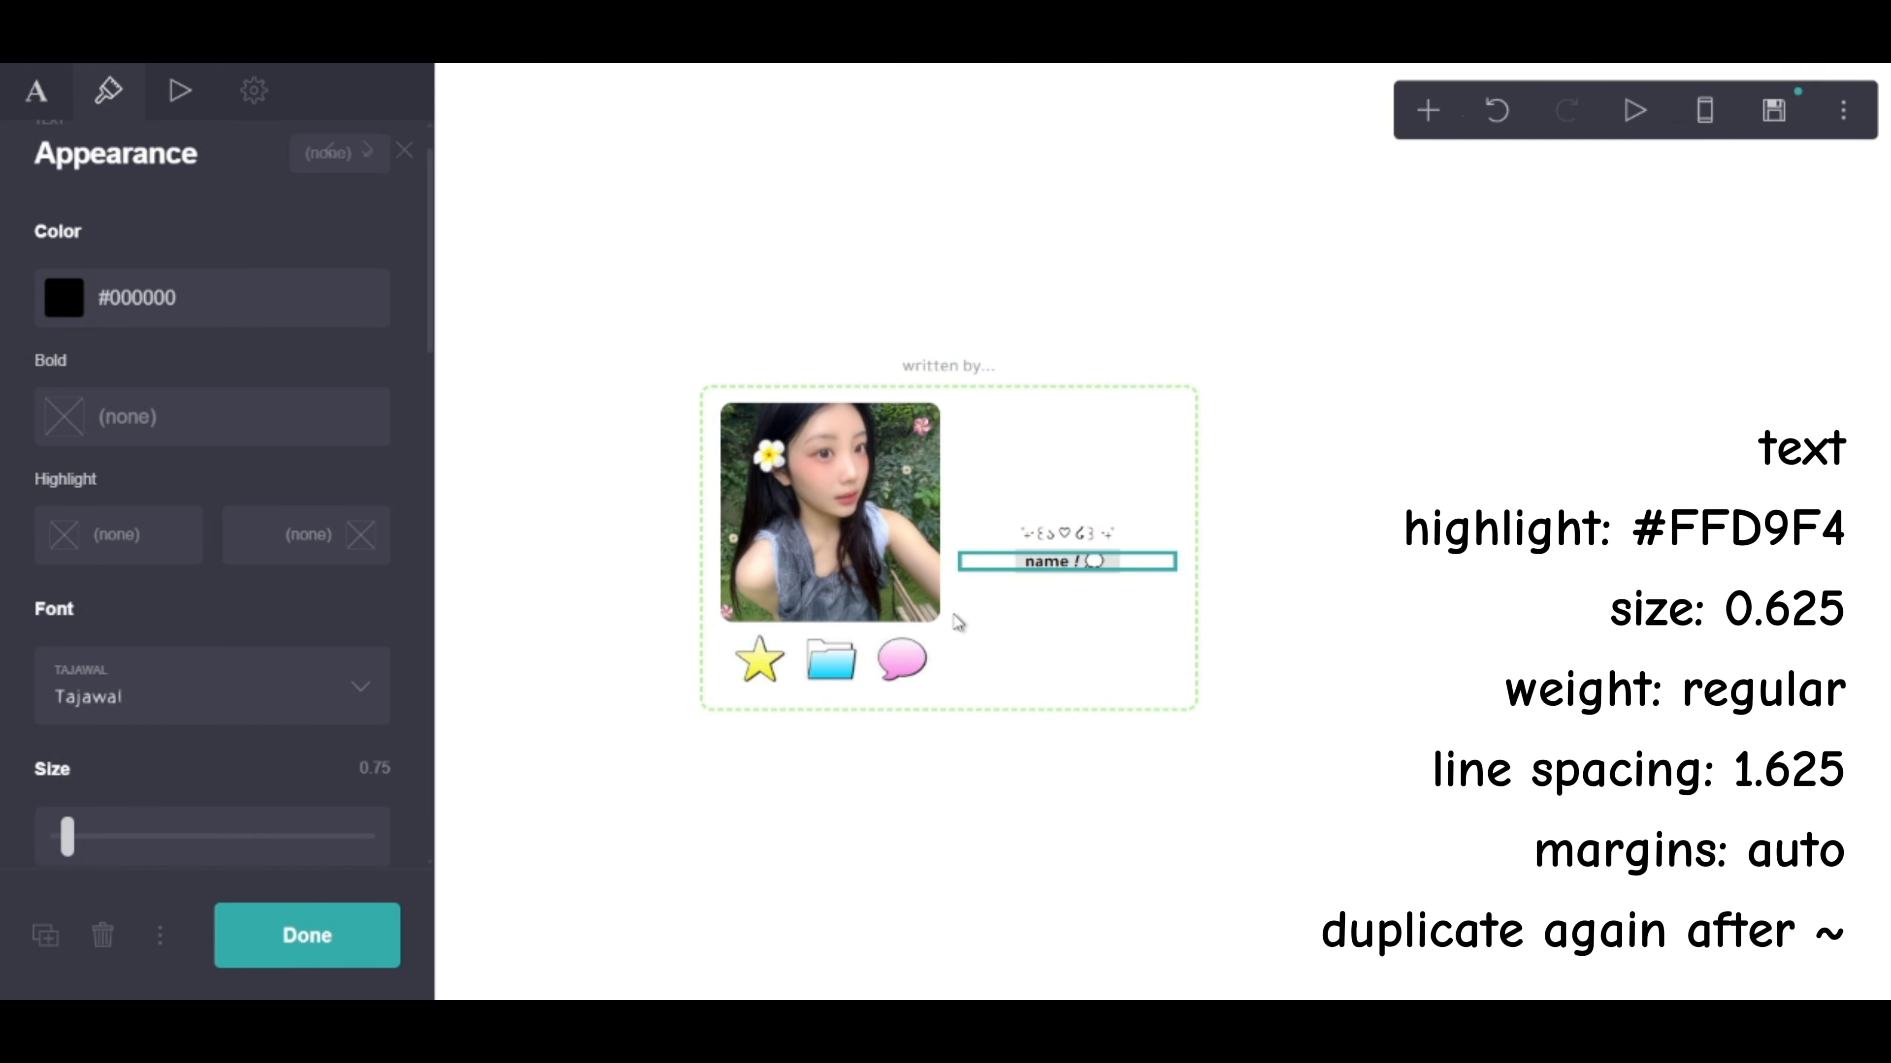
click(263, 541)
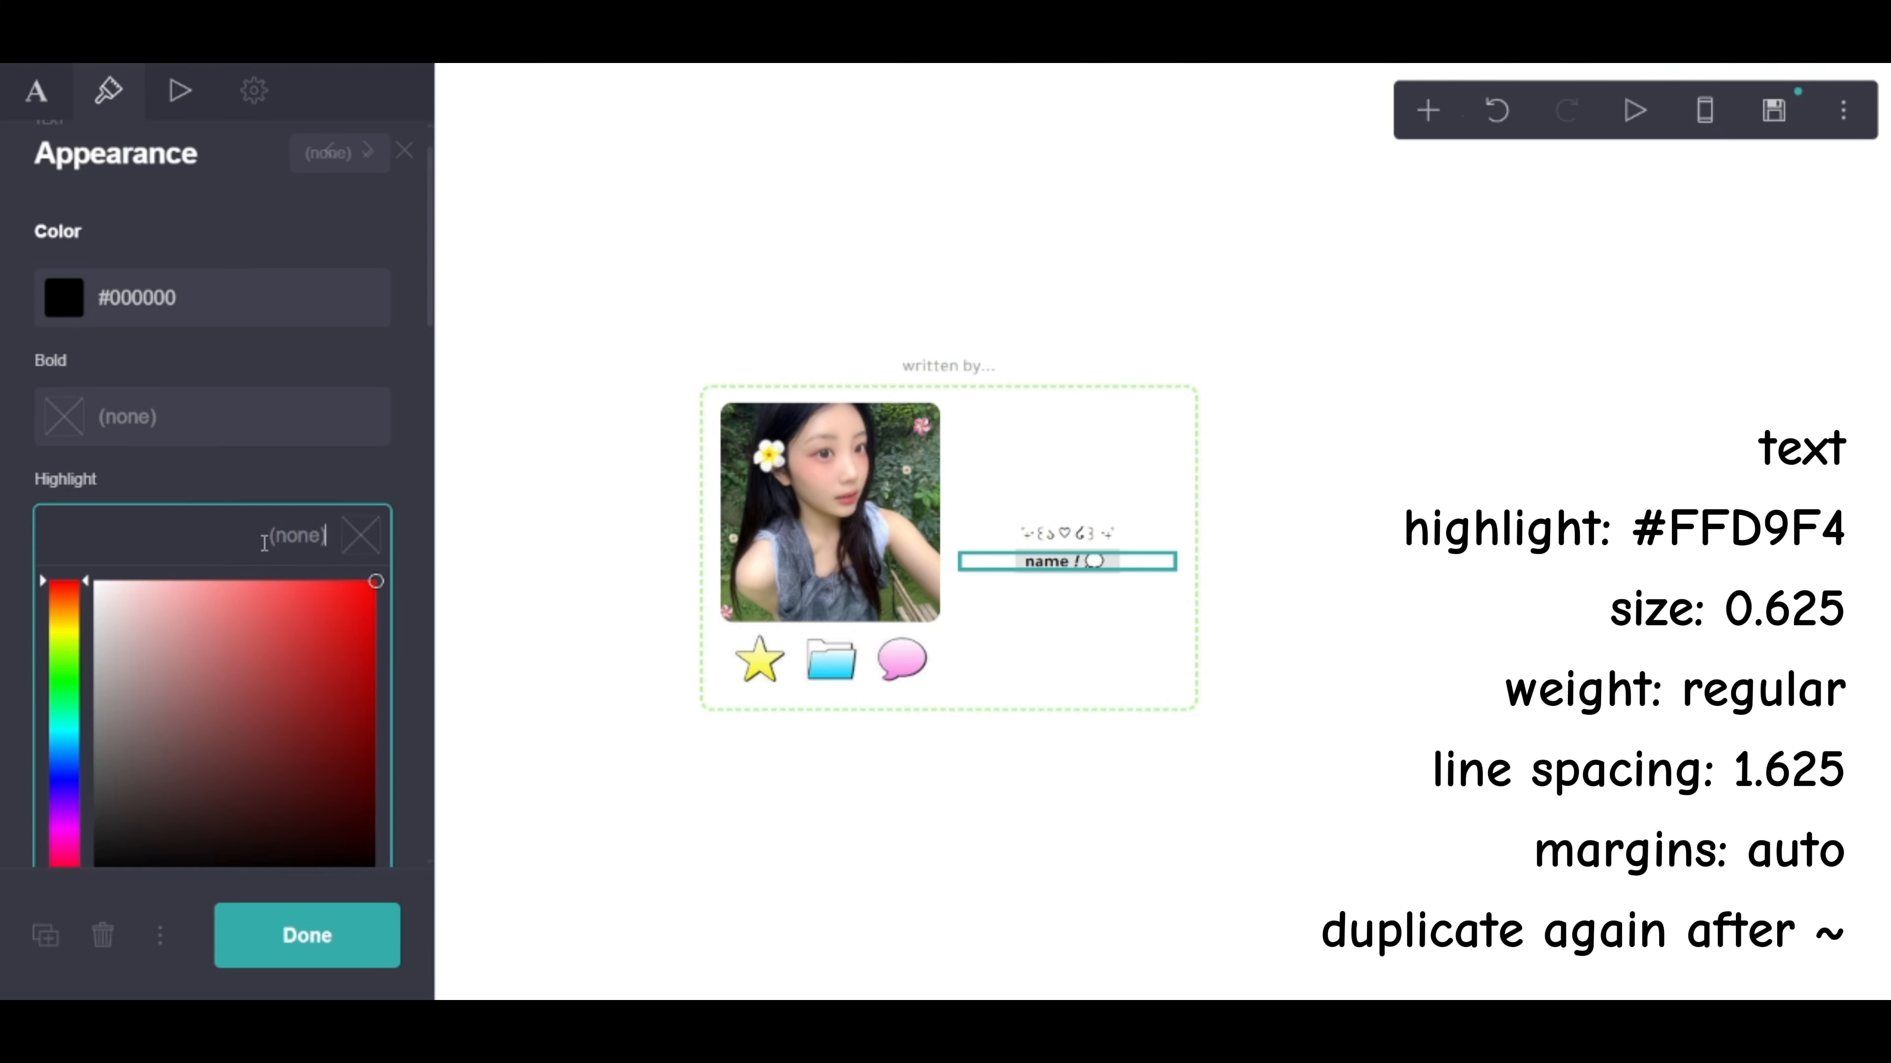
text(#FFD9F4)
click(509, 553)
Set the "name !" text's size to 0.625, weight to Regular and line spacing to 1.625
scroll(272, 706, down, 2)
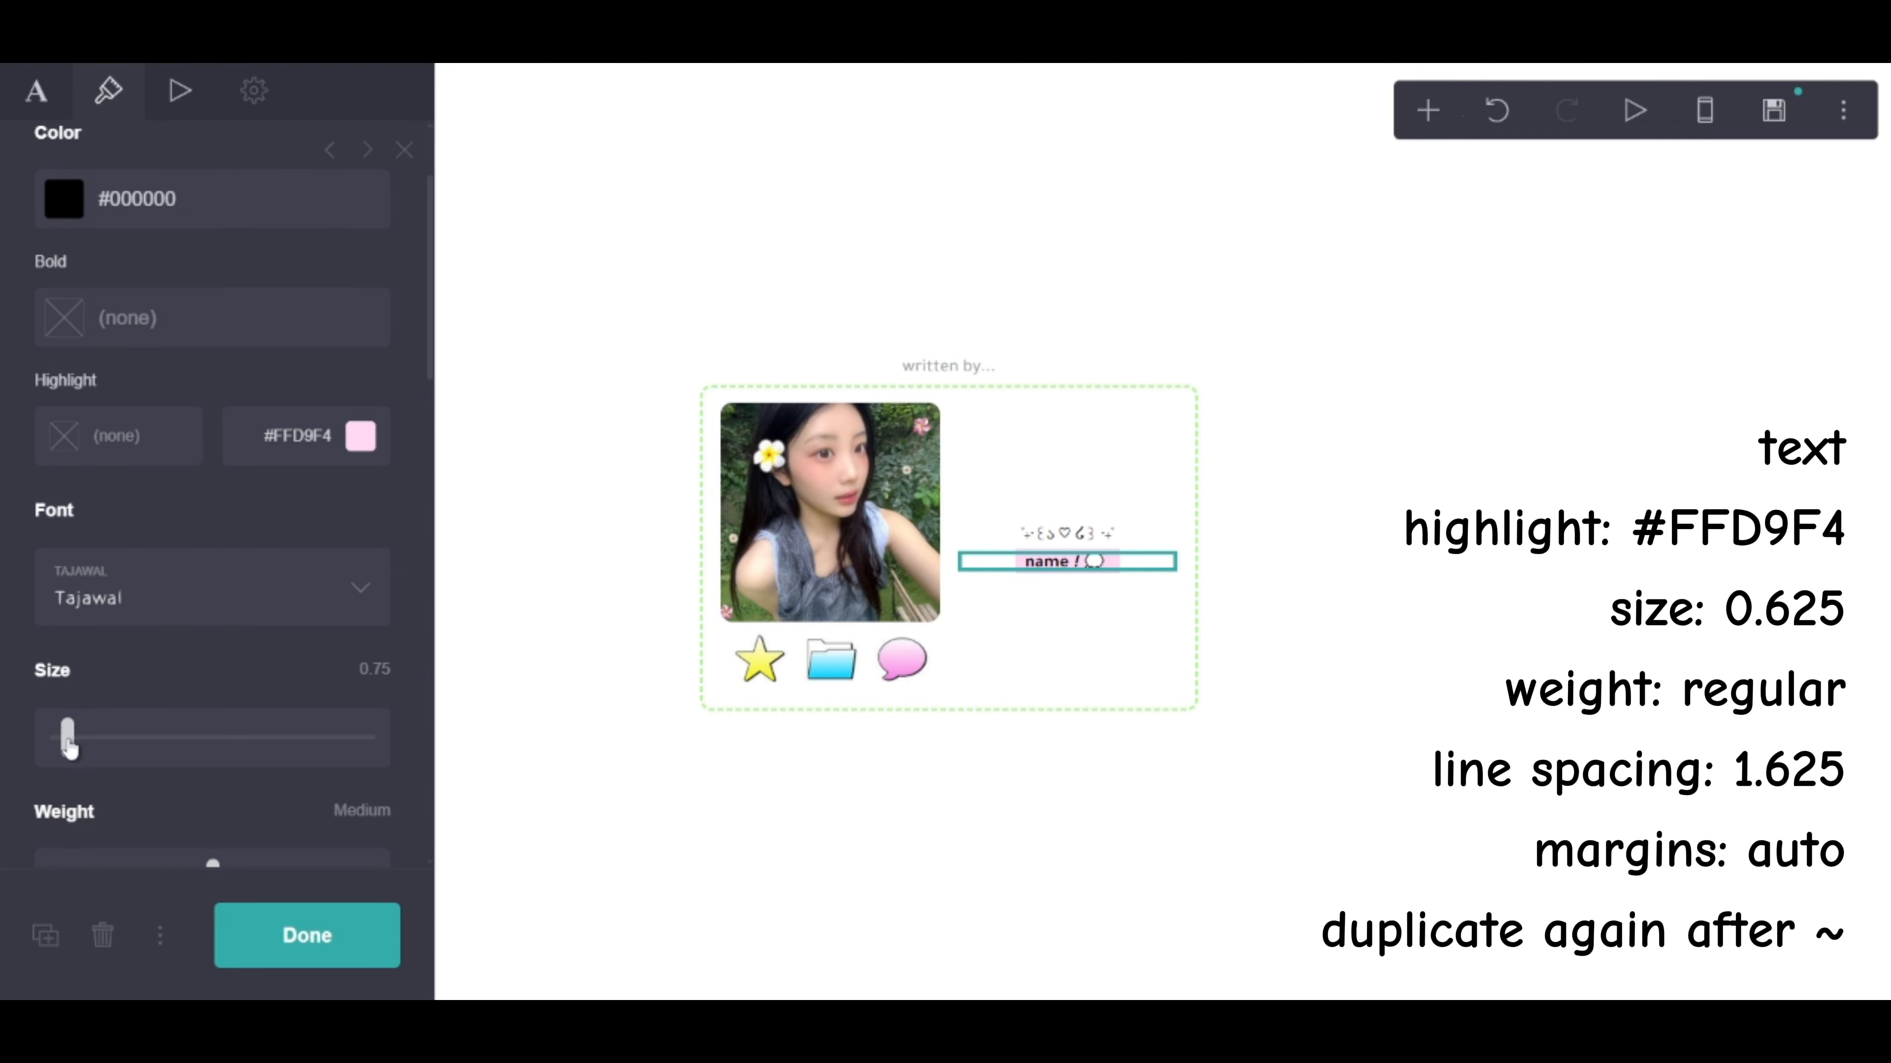
drag(68, 746, 63, 747)
scroll(312, 782, down, 4)
drag(223, 692, 190, 692)
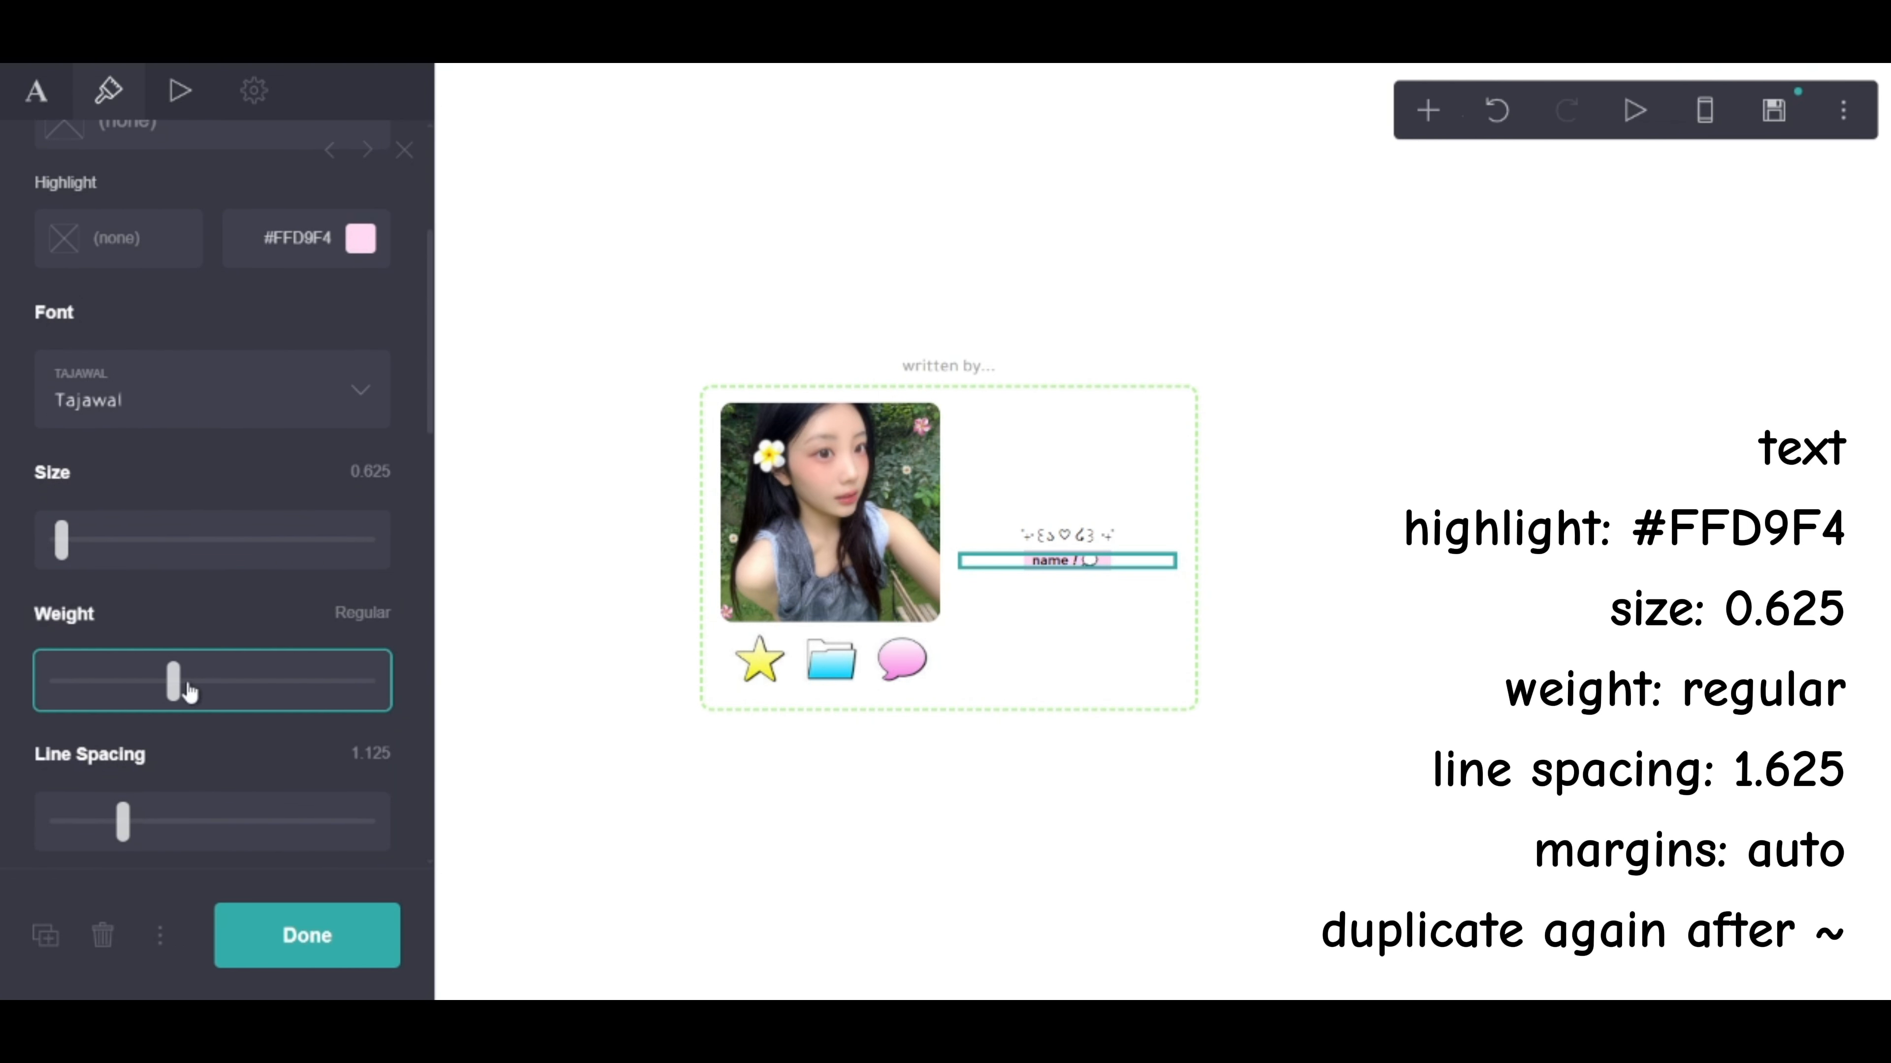
drag(123, 822, 213, 823)
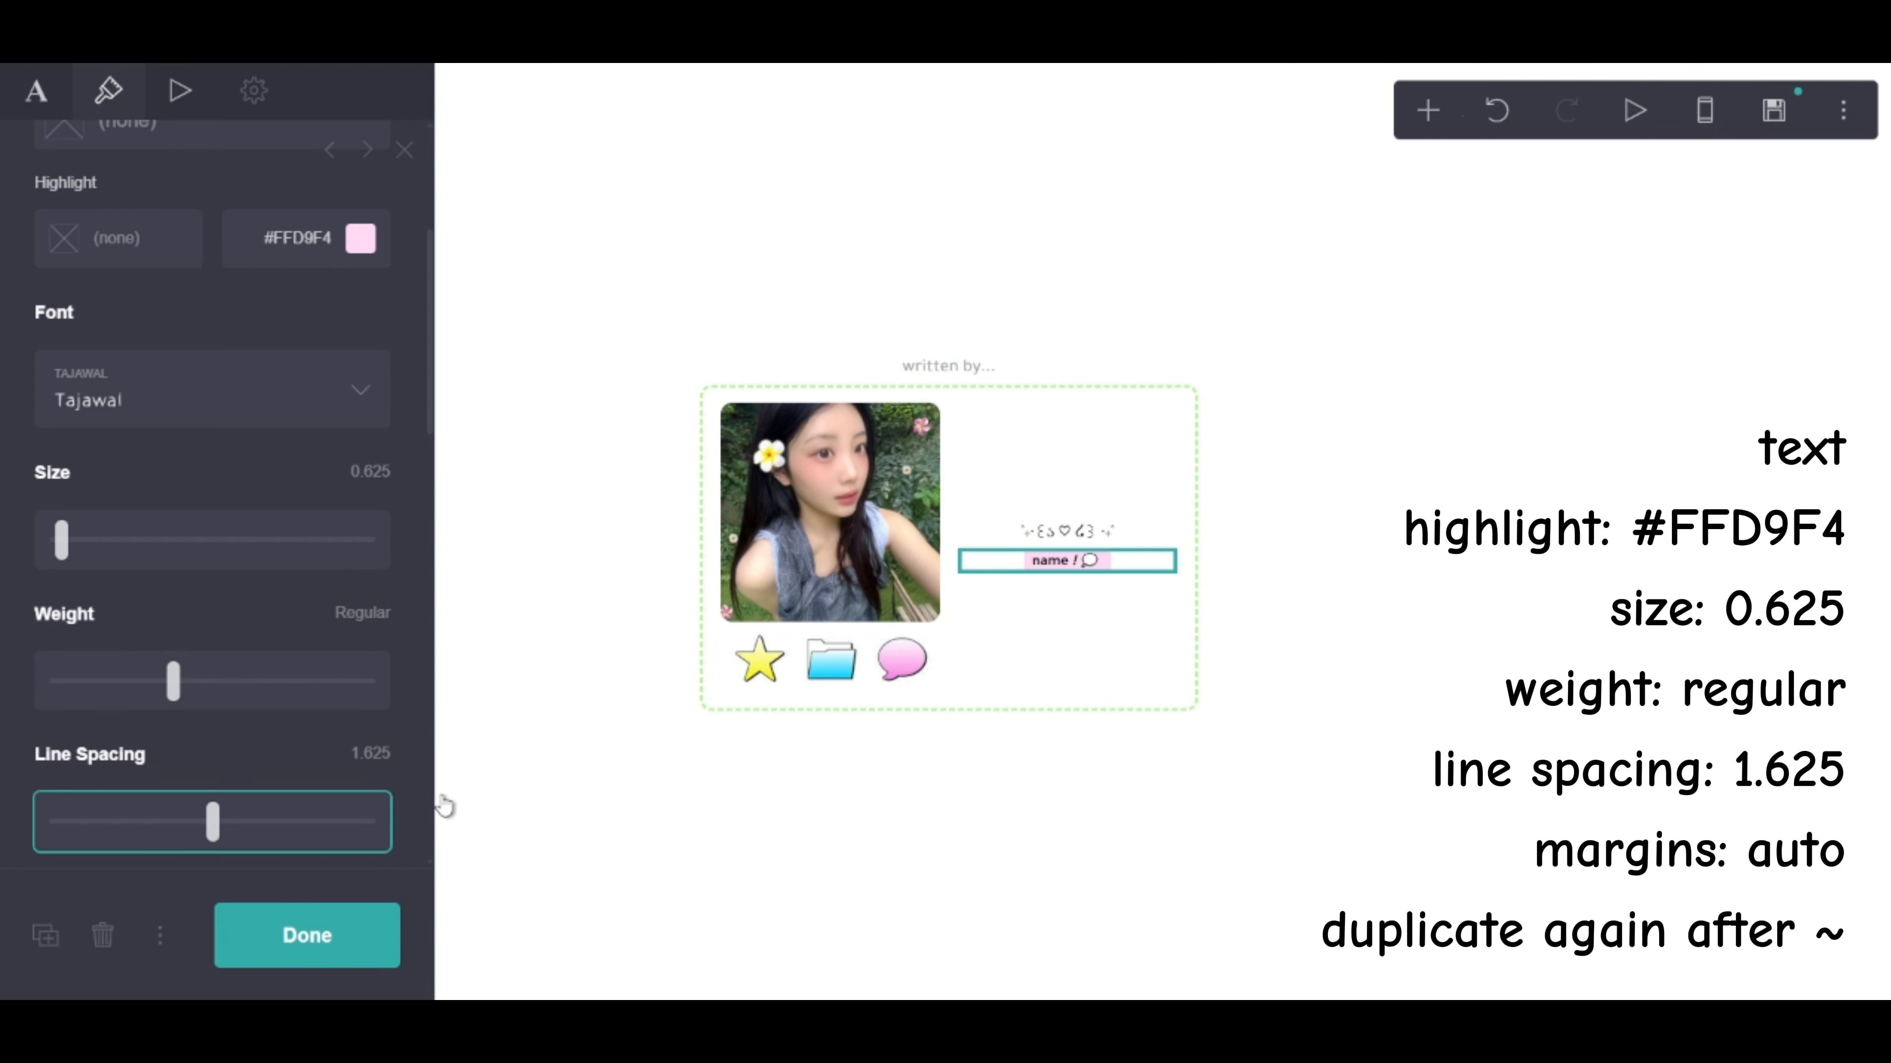
Set the "name !" text's margins to Auto and duplicate the element
scroll(330, 741, down, 10)
drag(76, 842, 19, 843)
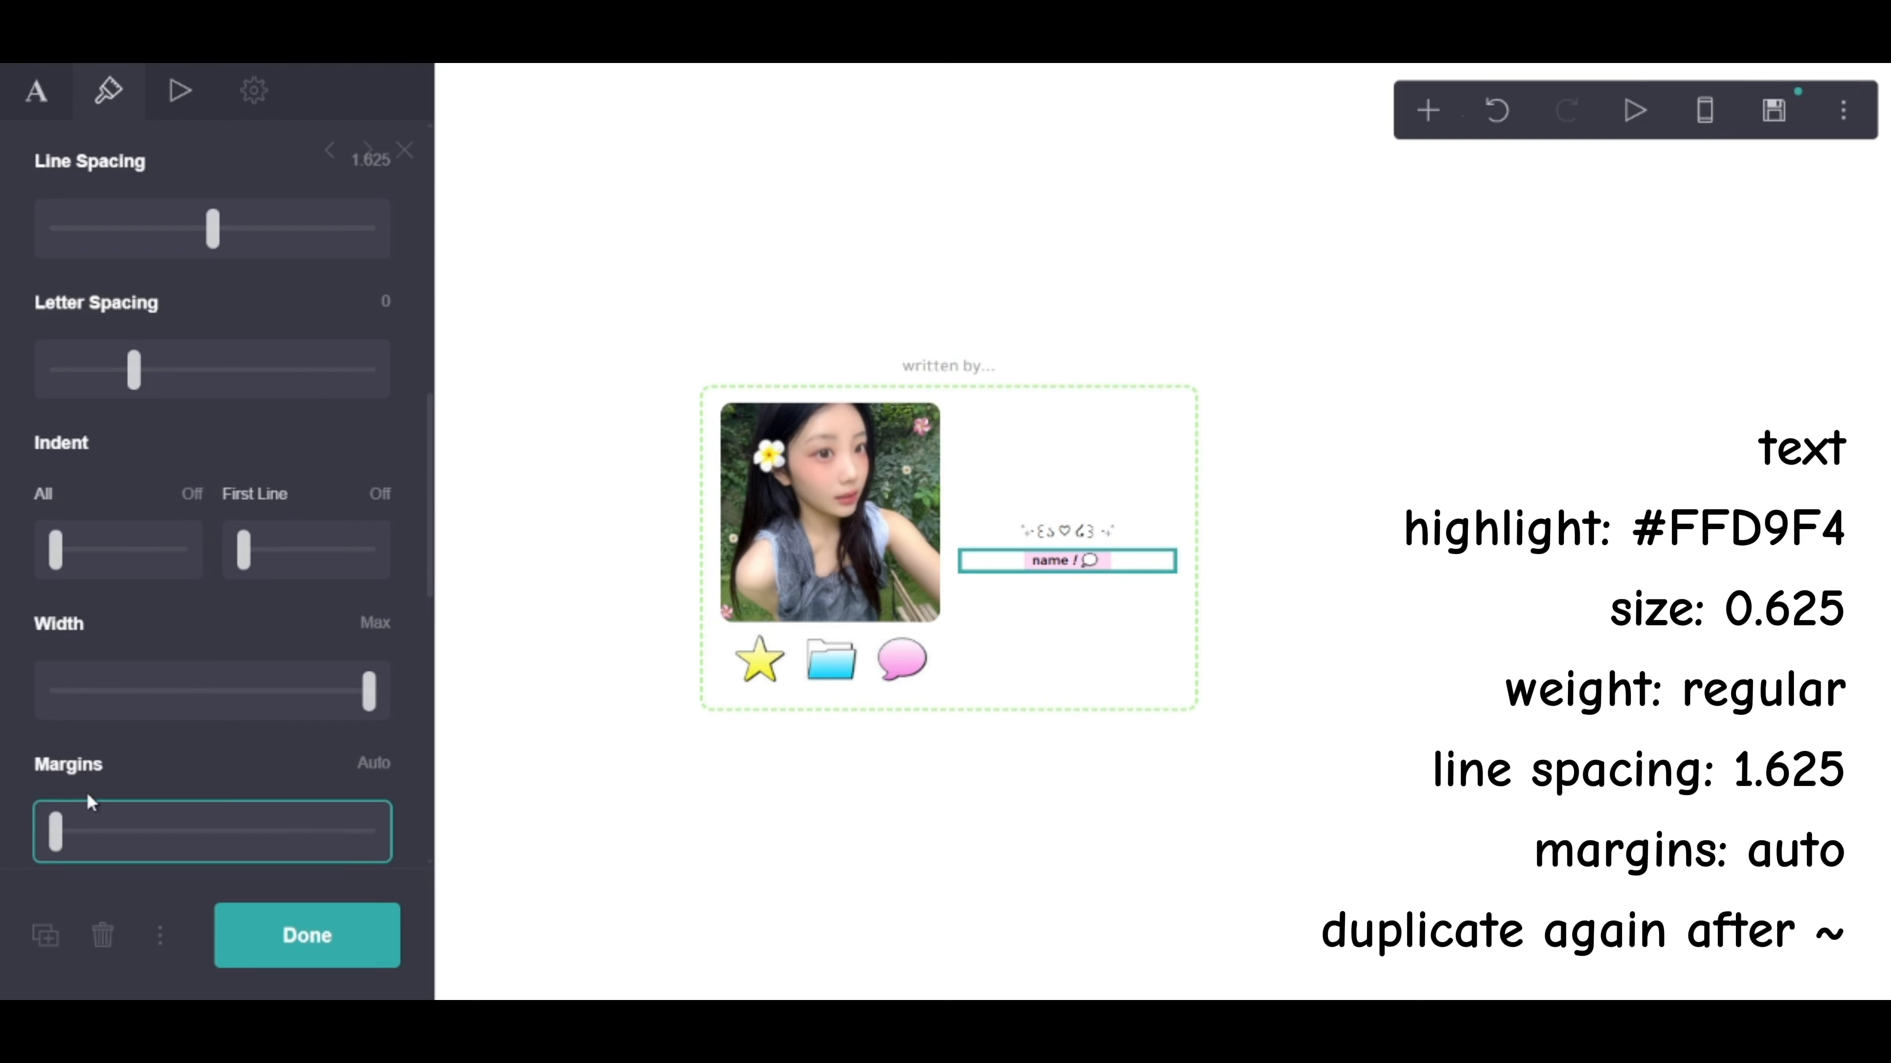
click(48, 931)
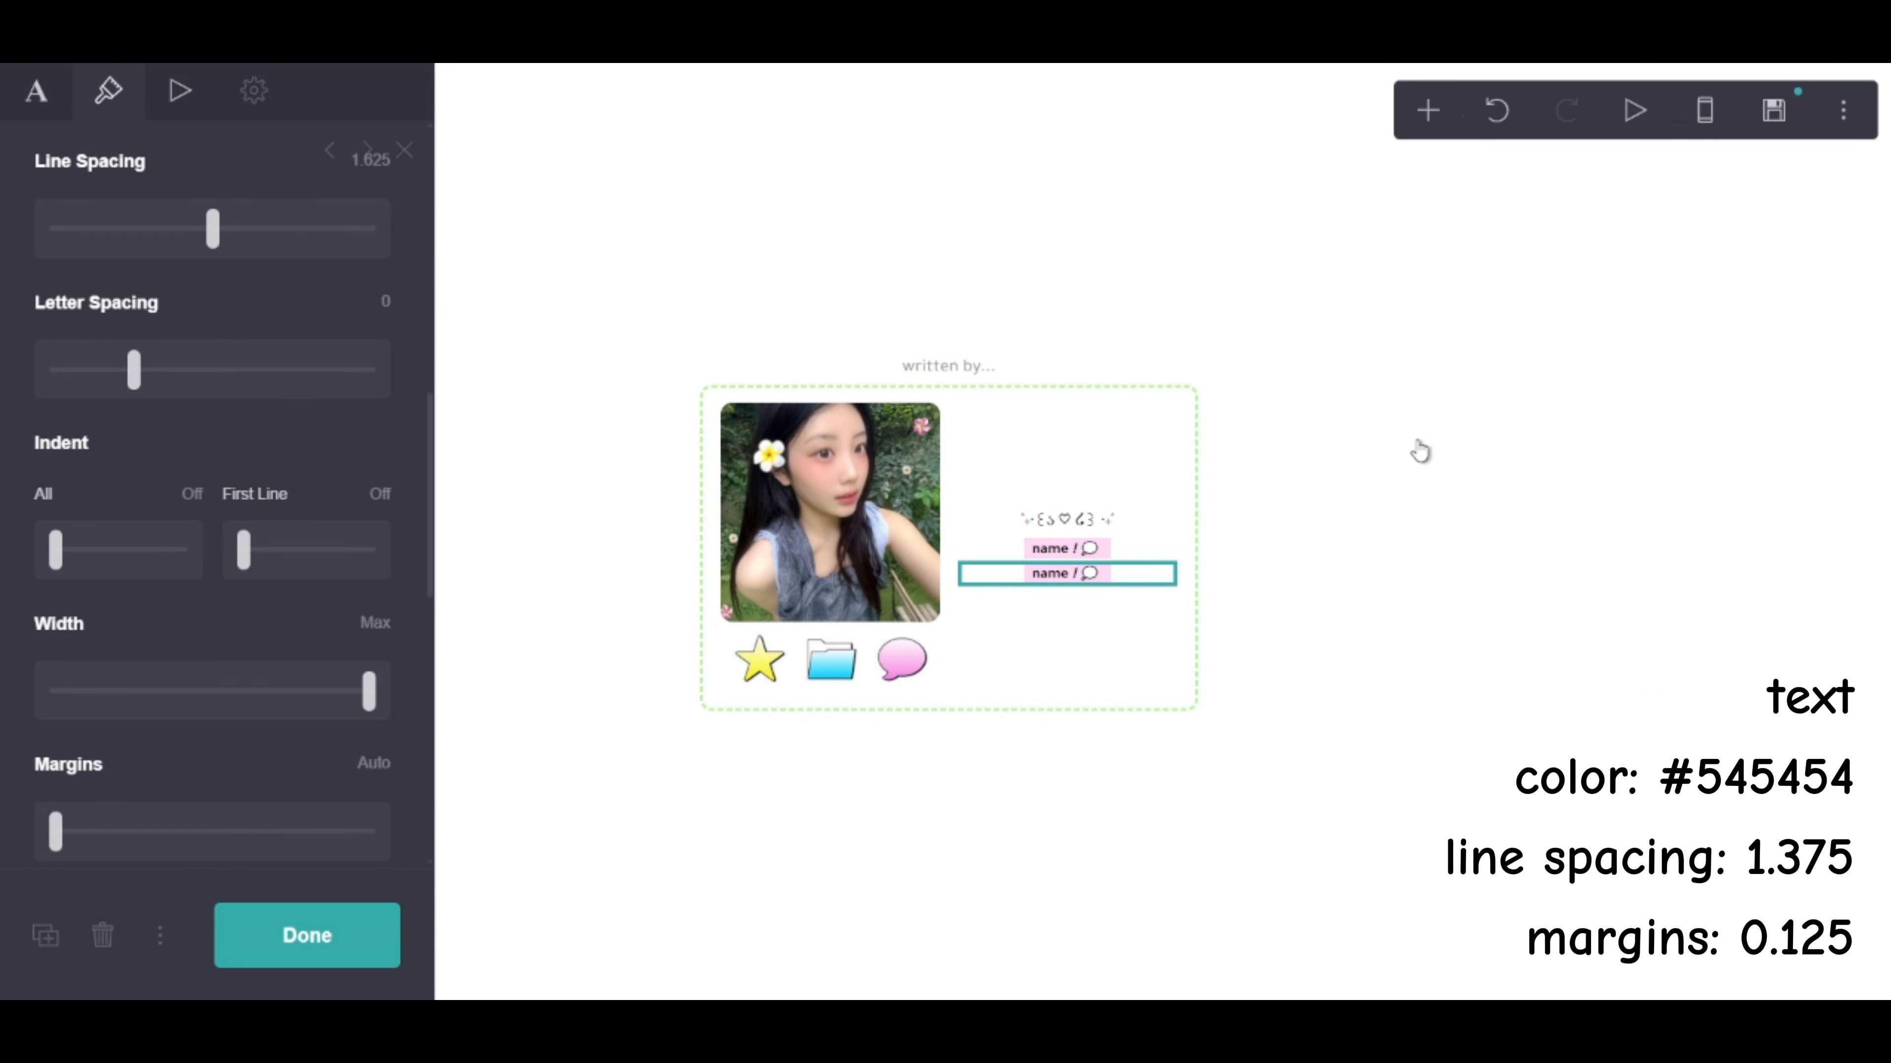
Set the duplicated text's color to #545454
scroll(265, 554, up, 10)
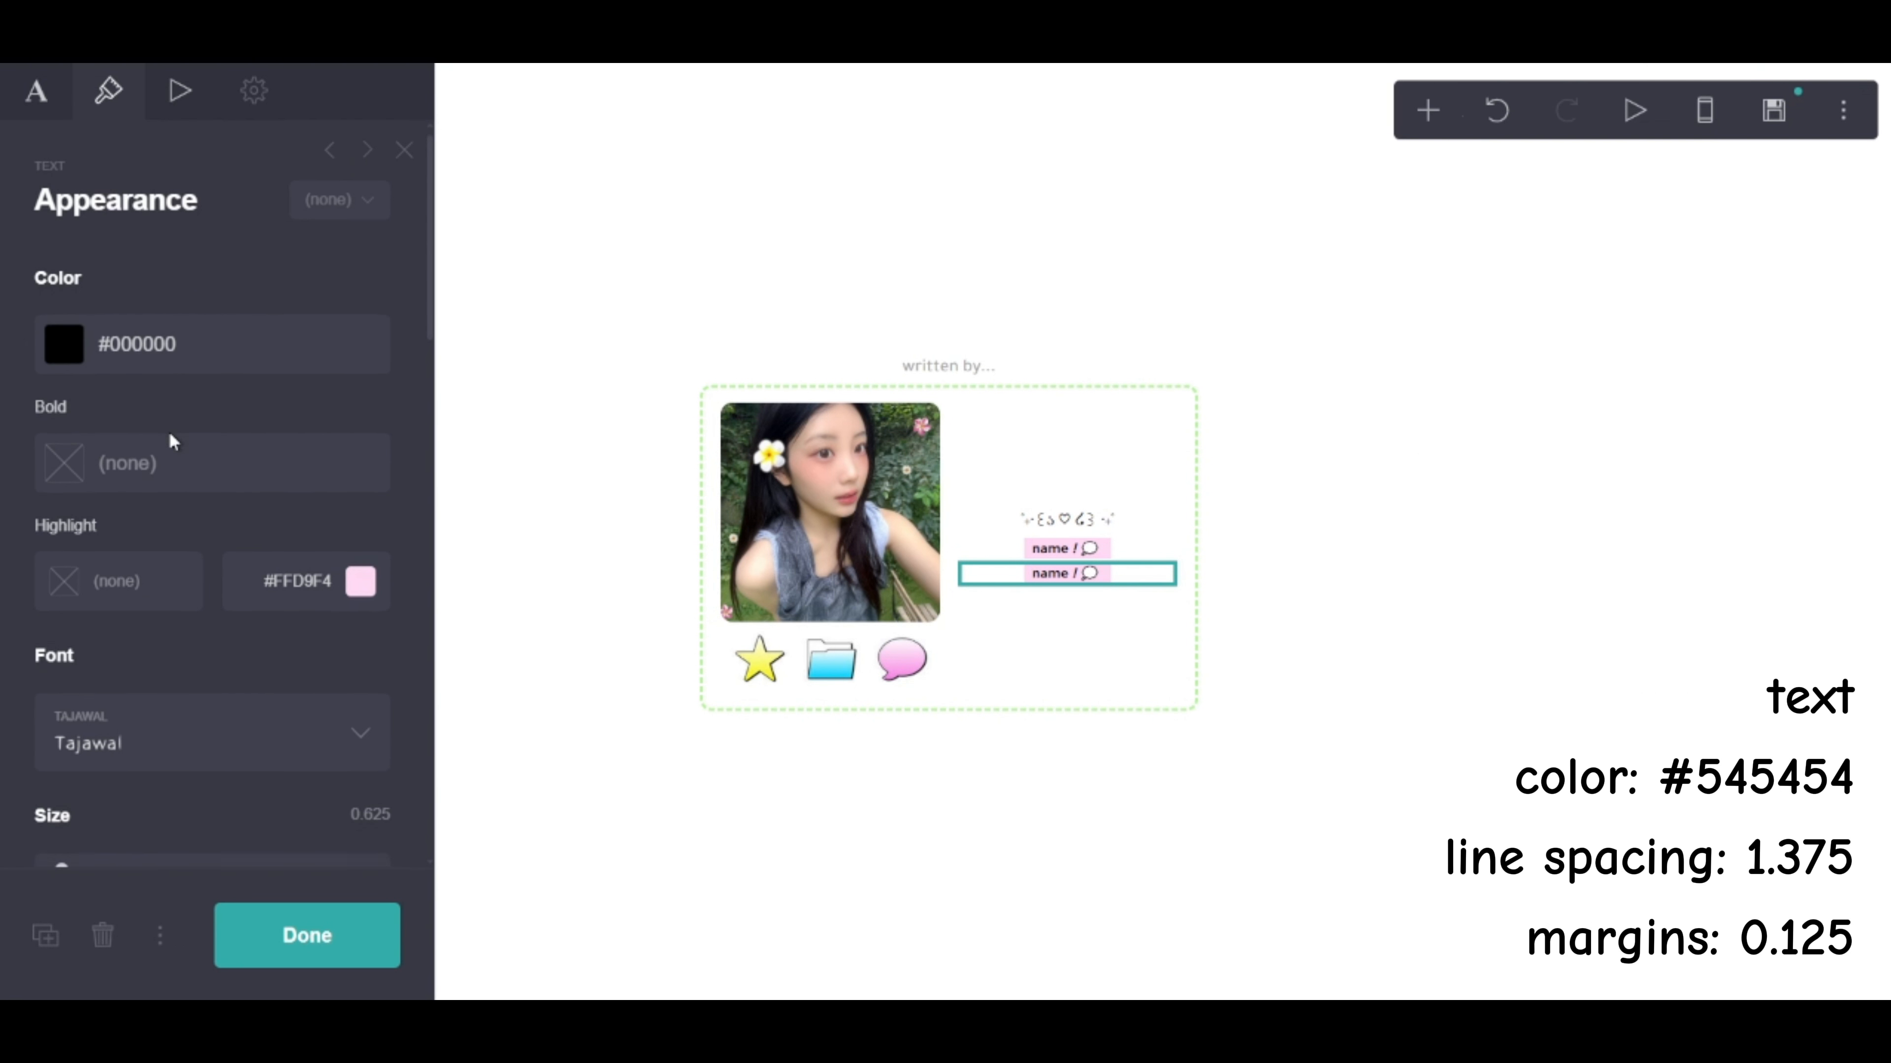
click(224, 353)
text(545454)
click(499, 365)
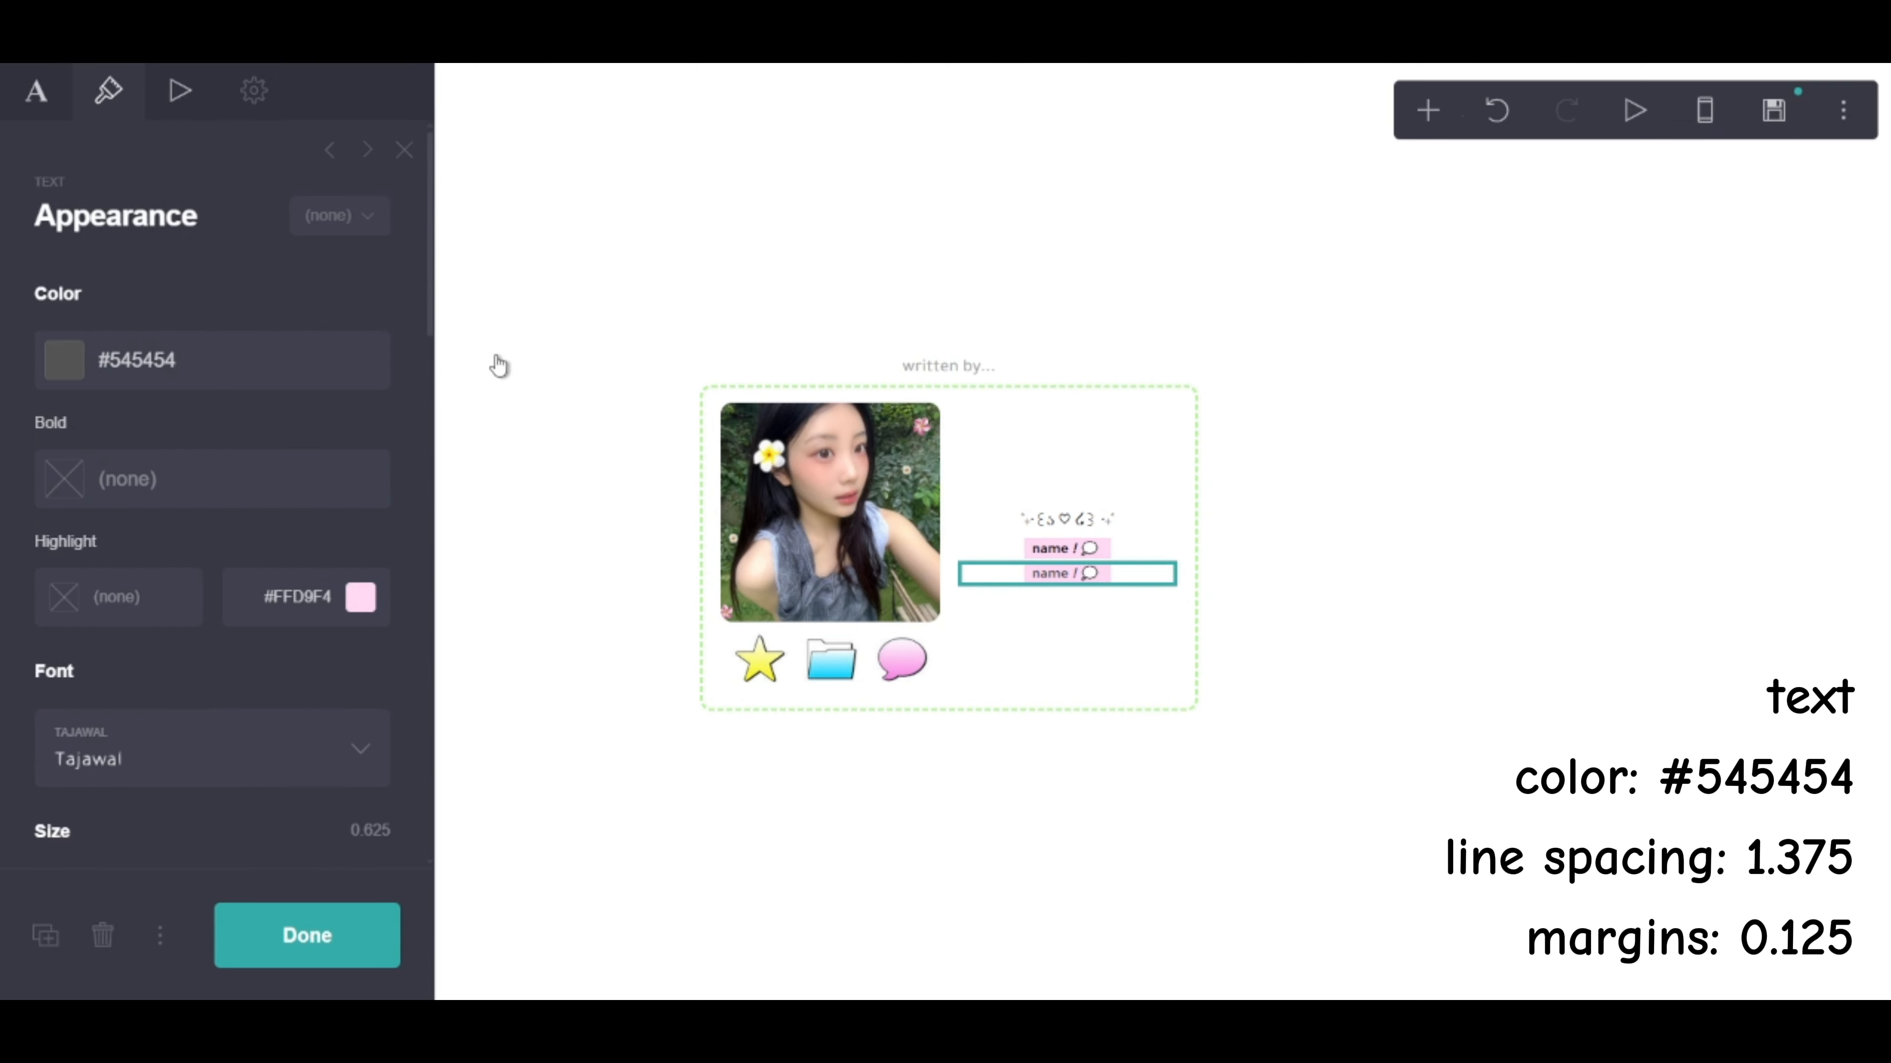
Set the duplicated text's line spacing to 1.375 and its margins to 0.125
scroll(295, 693, down, 3)
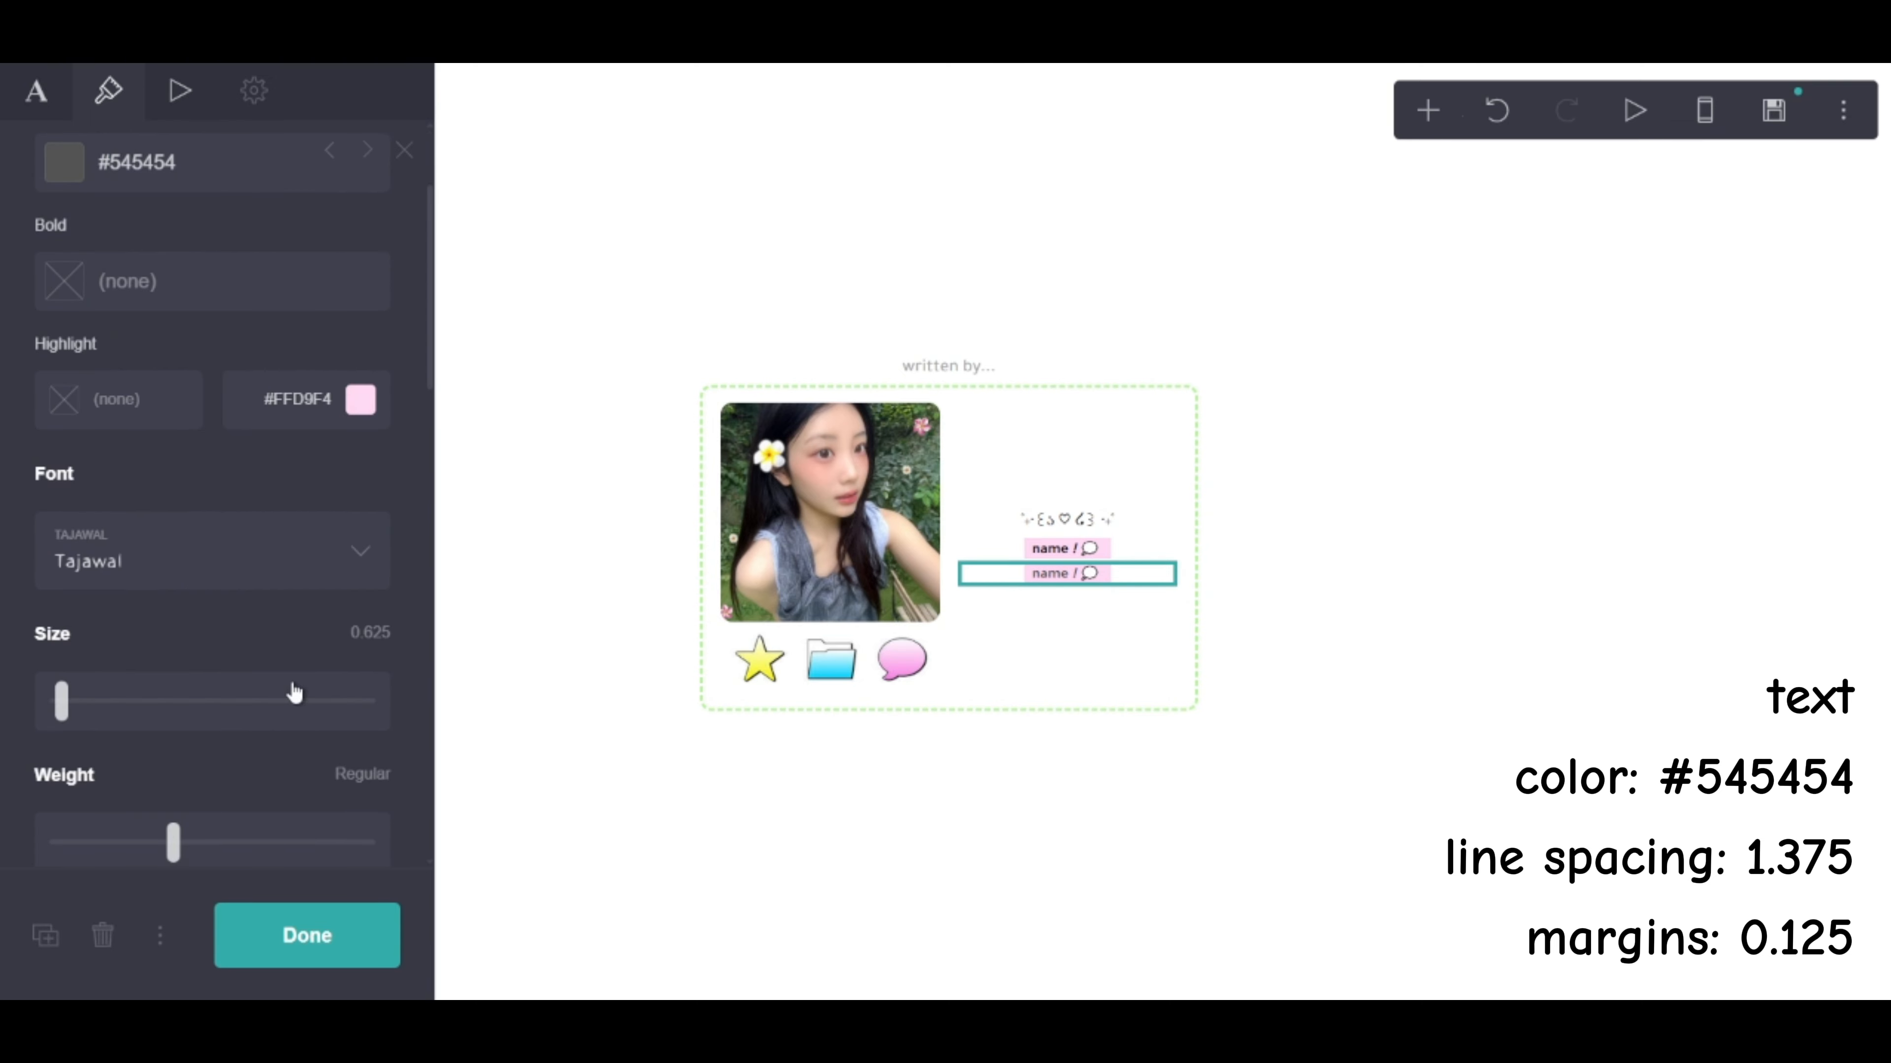
scroll(294, 693, down, 6)
drag(212, 588, 167, 589)
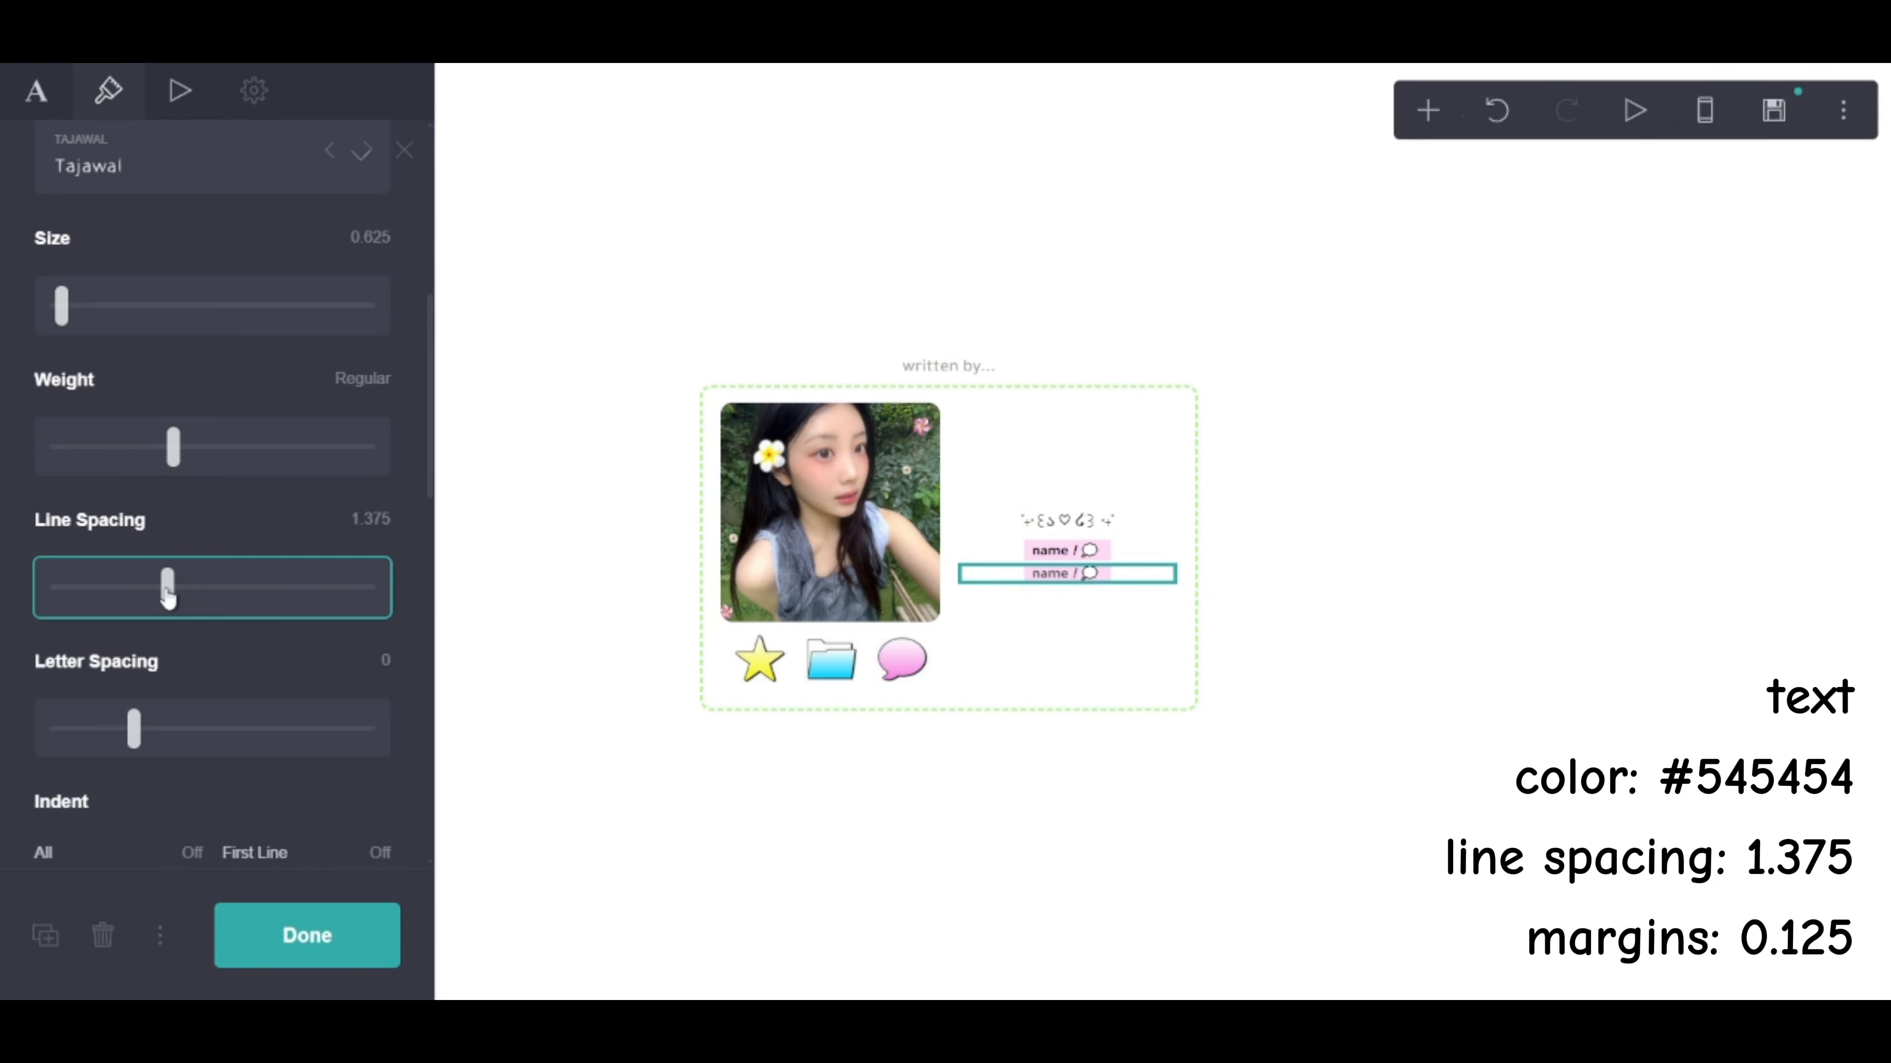
scroll(215, 671, down, 7)
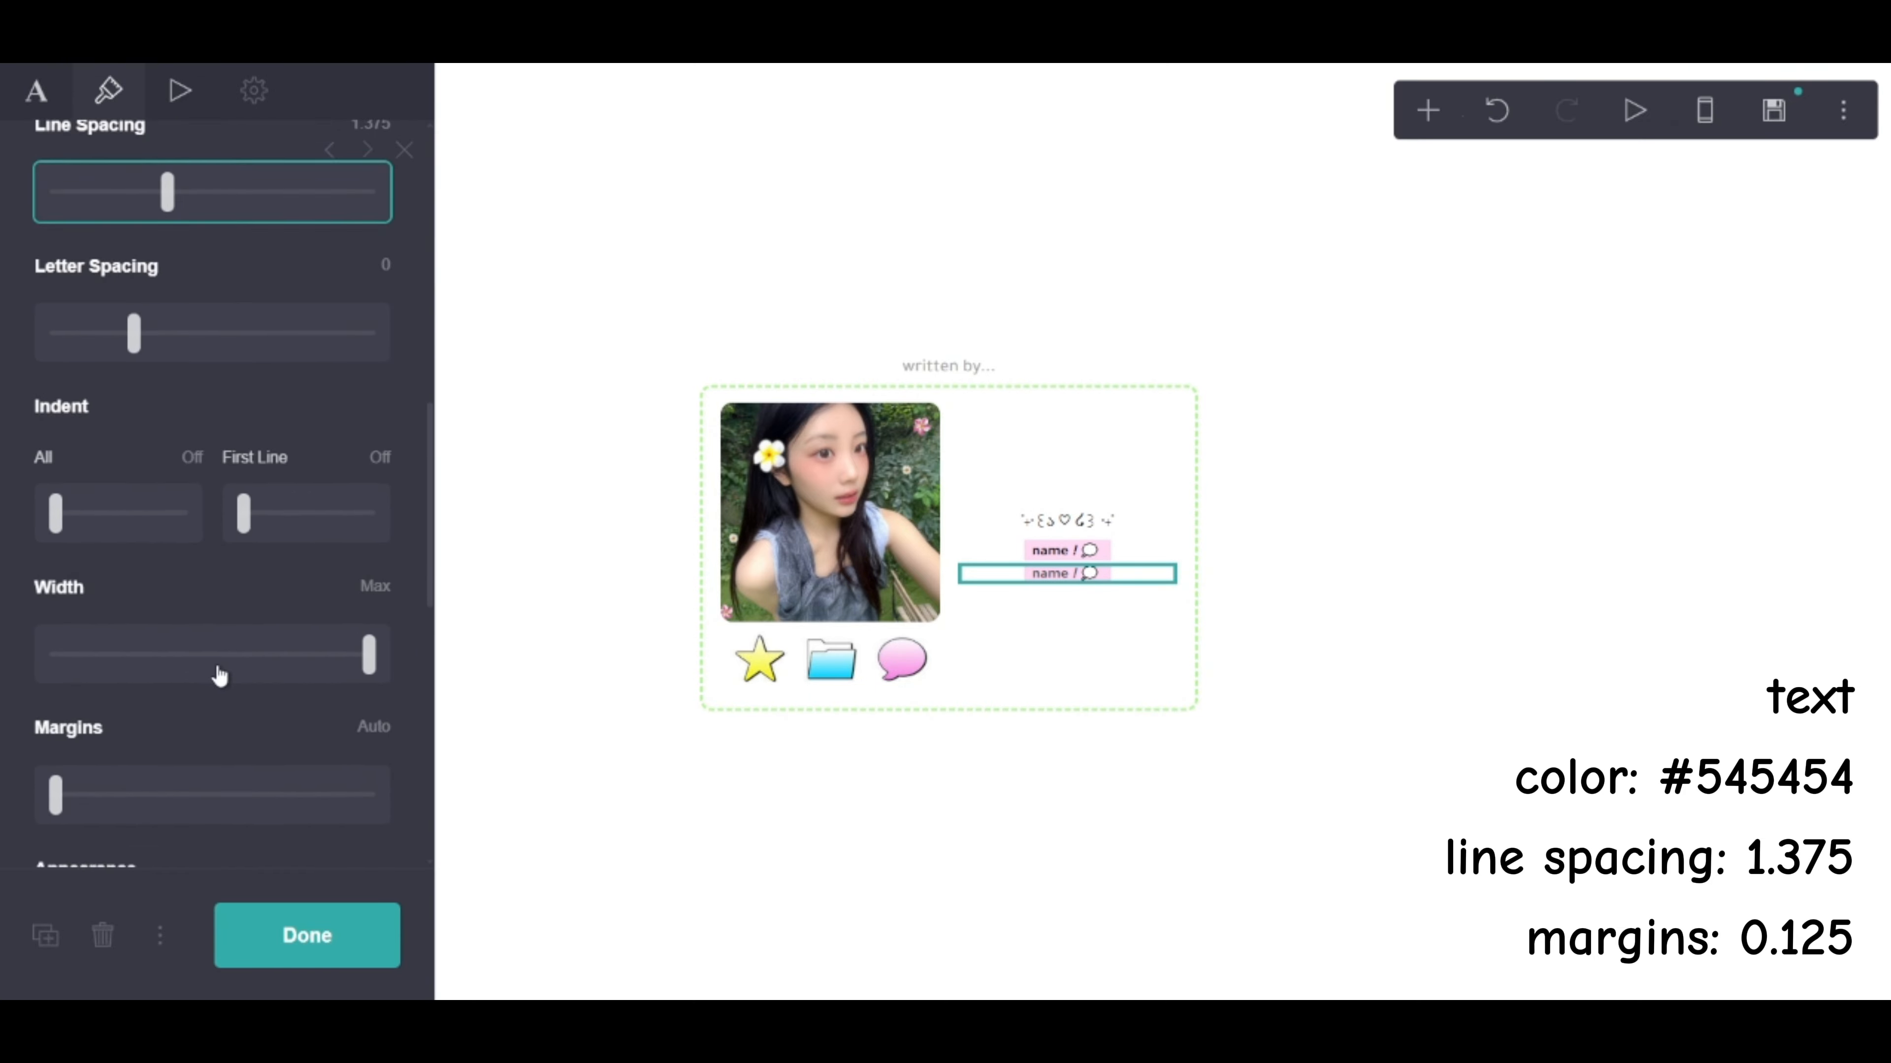
click(371, 626)
text(.125)
key(Return)
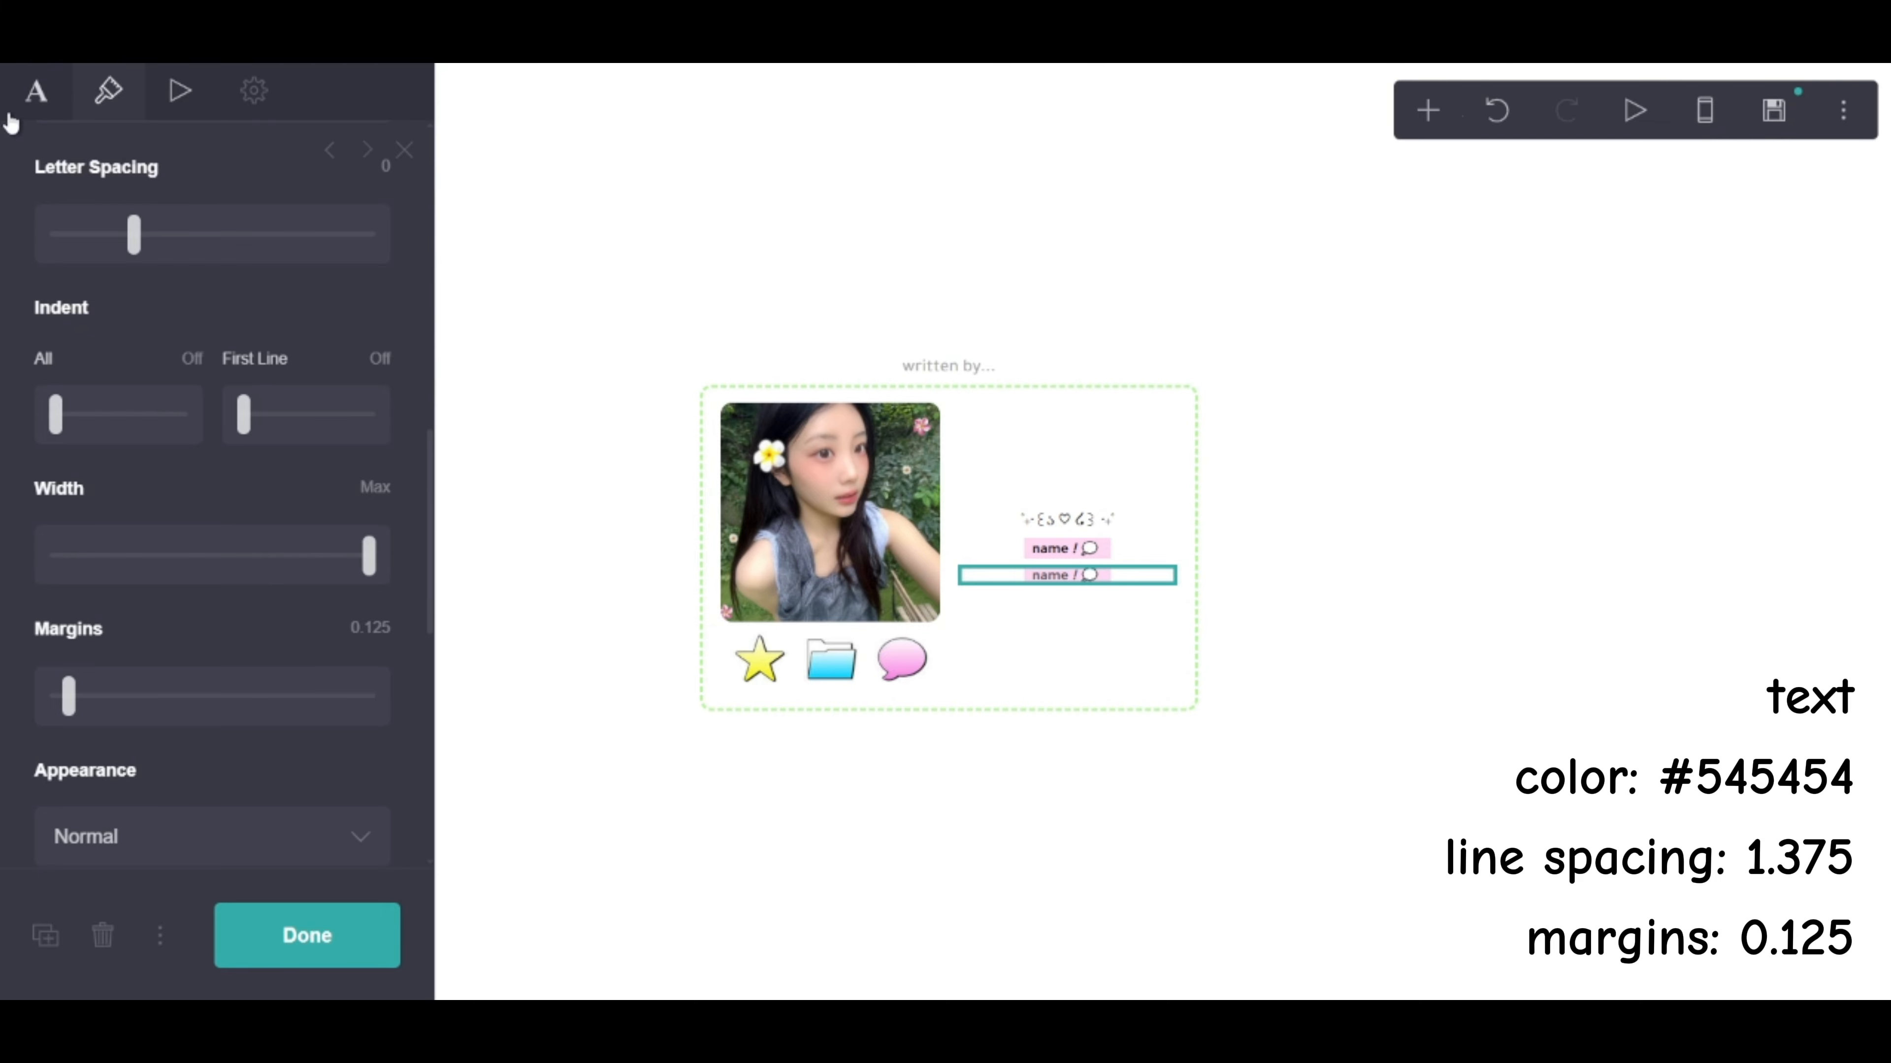
Replace the text with three spaced lines, "bday: mm/dd", underlined "prns" with "0teen mbti", and "nationality __lang__/lang", and duplicate the element
scroll(10, 123, up, 8)
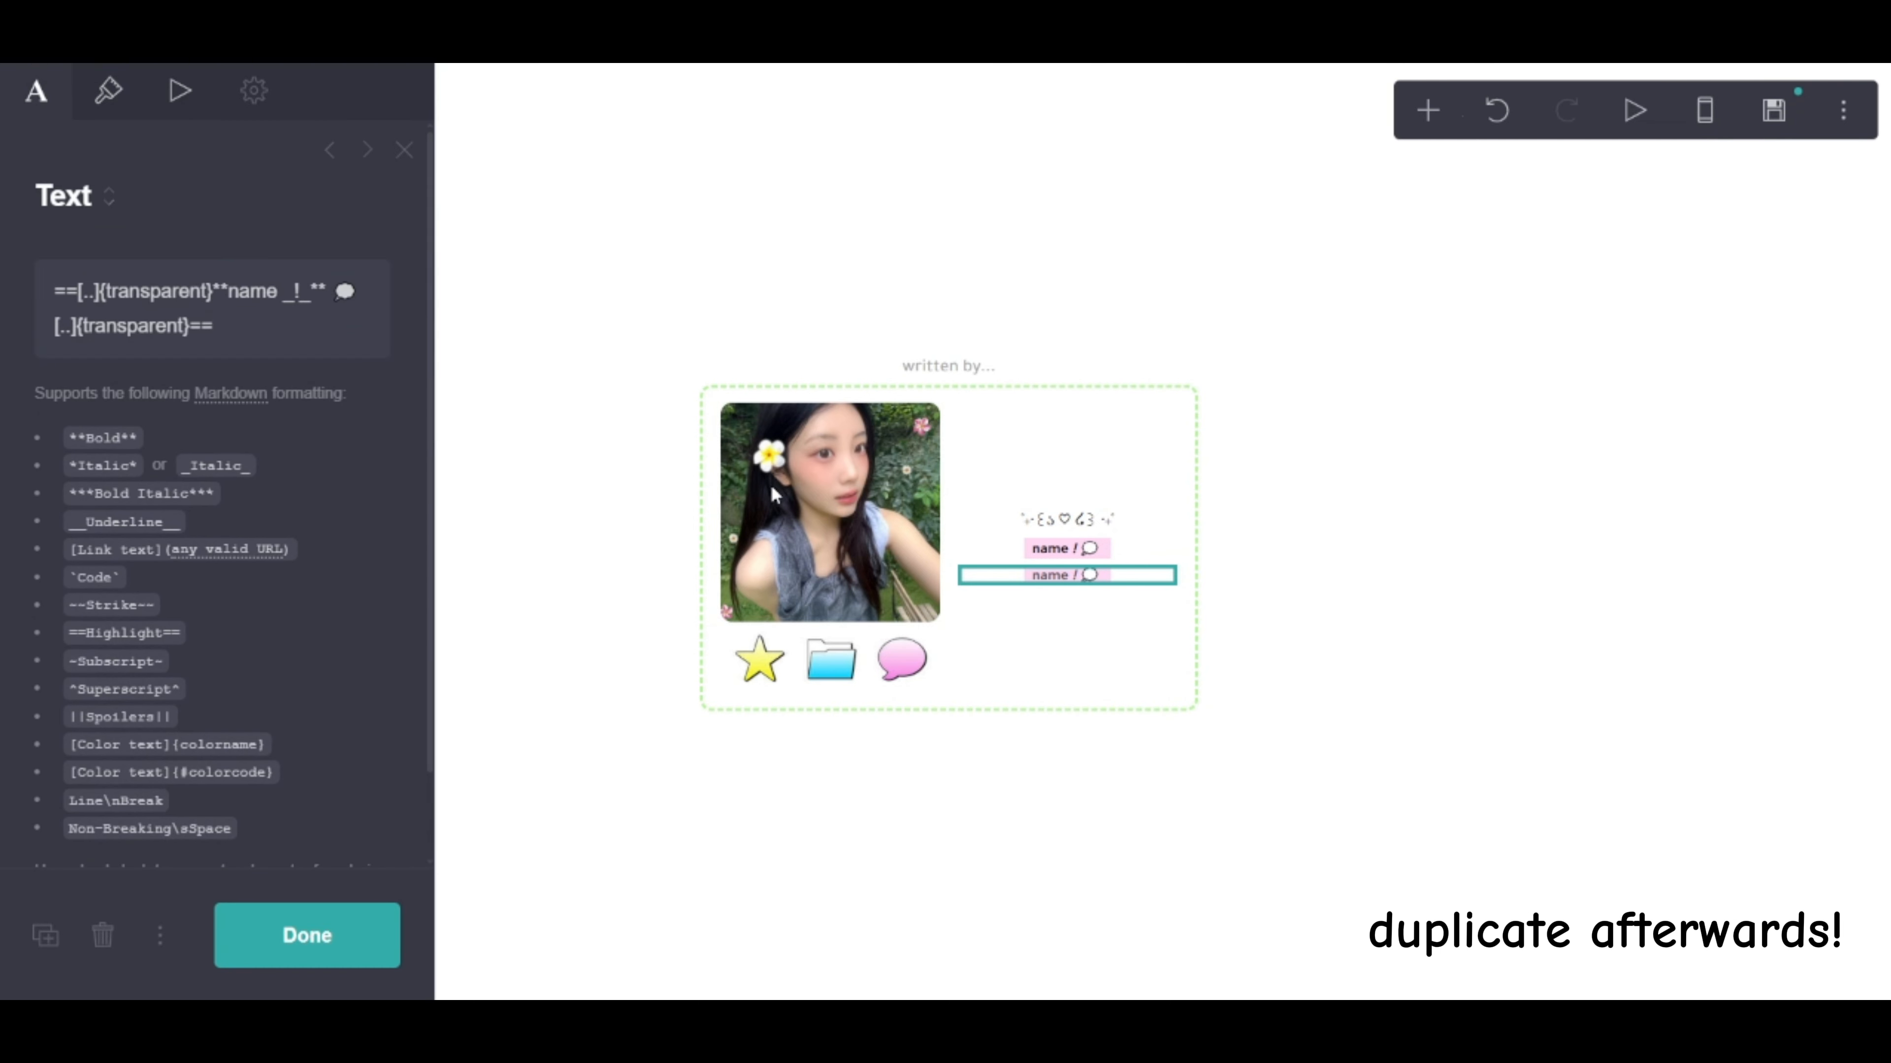
drag(282, 335, 4, 274)
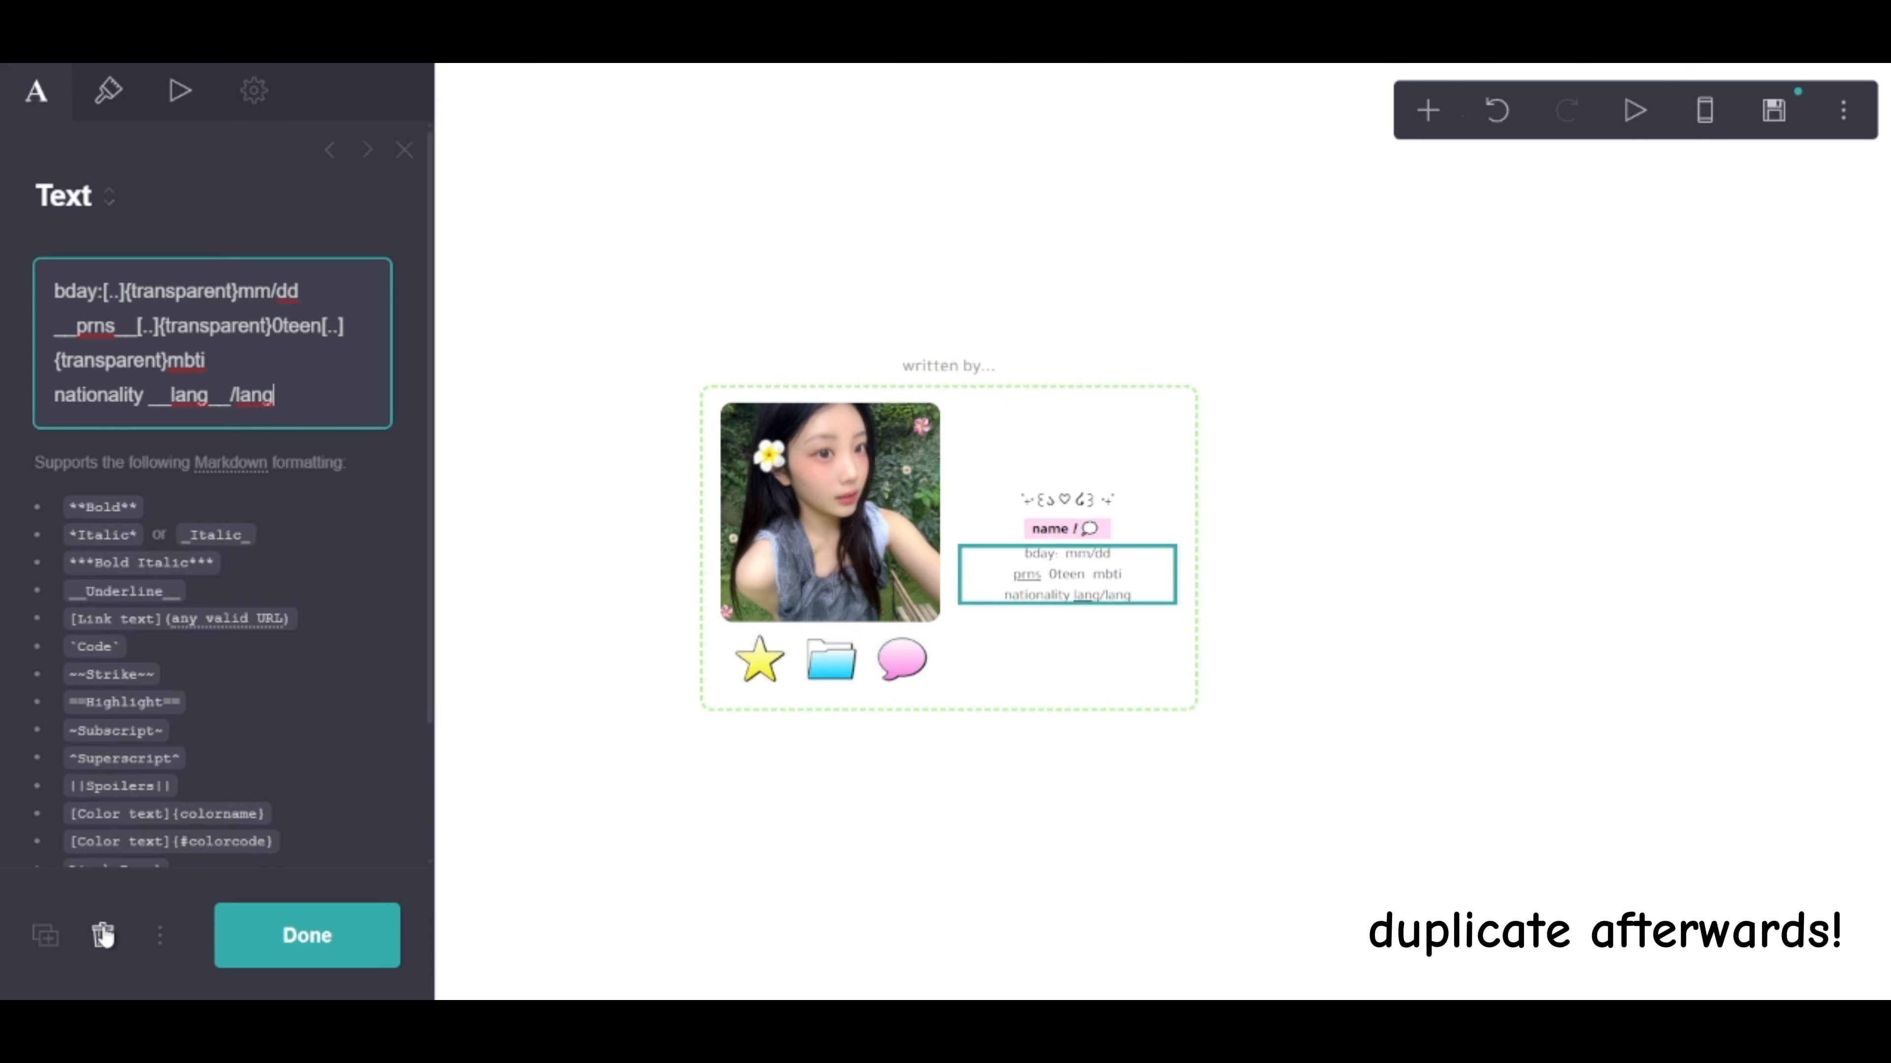
click(42, 937)
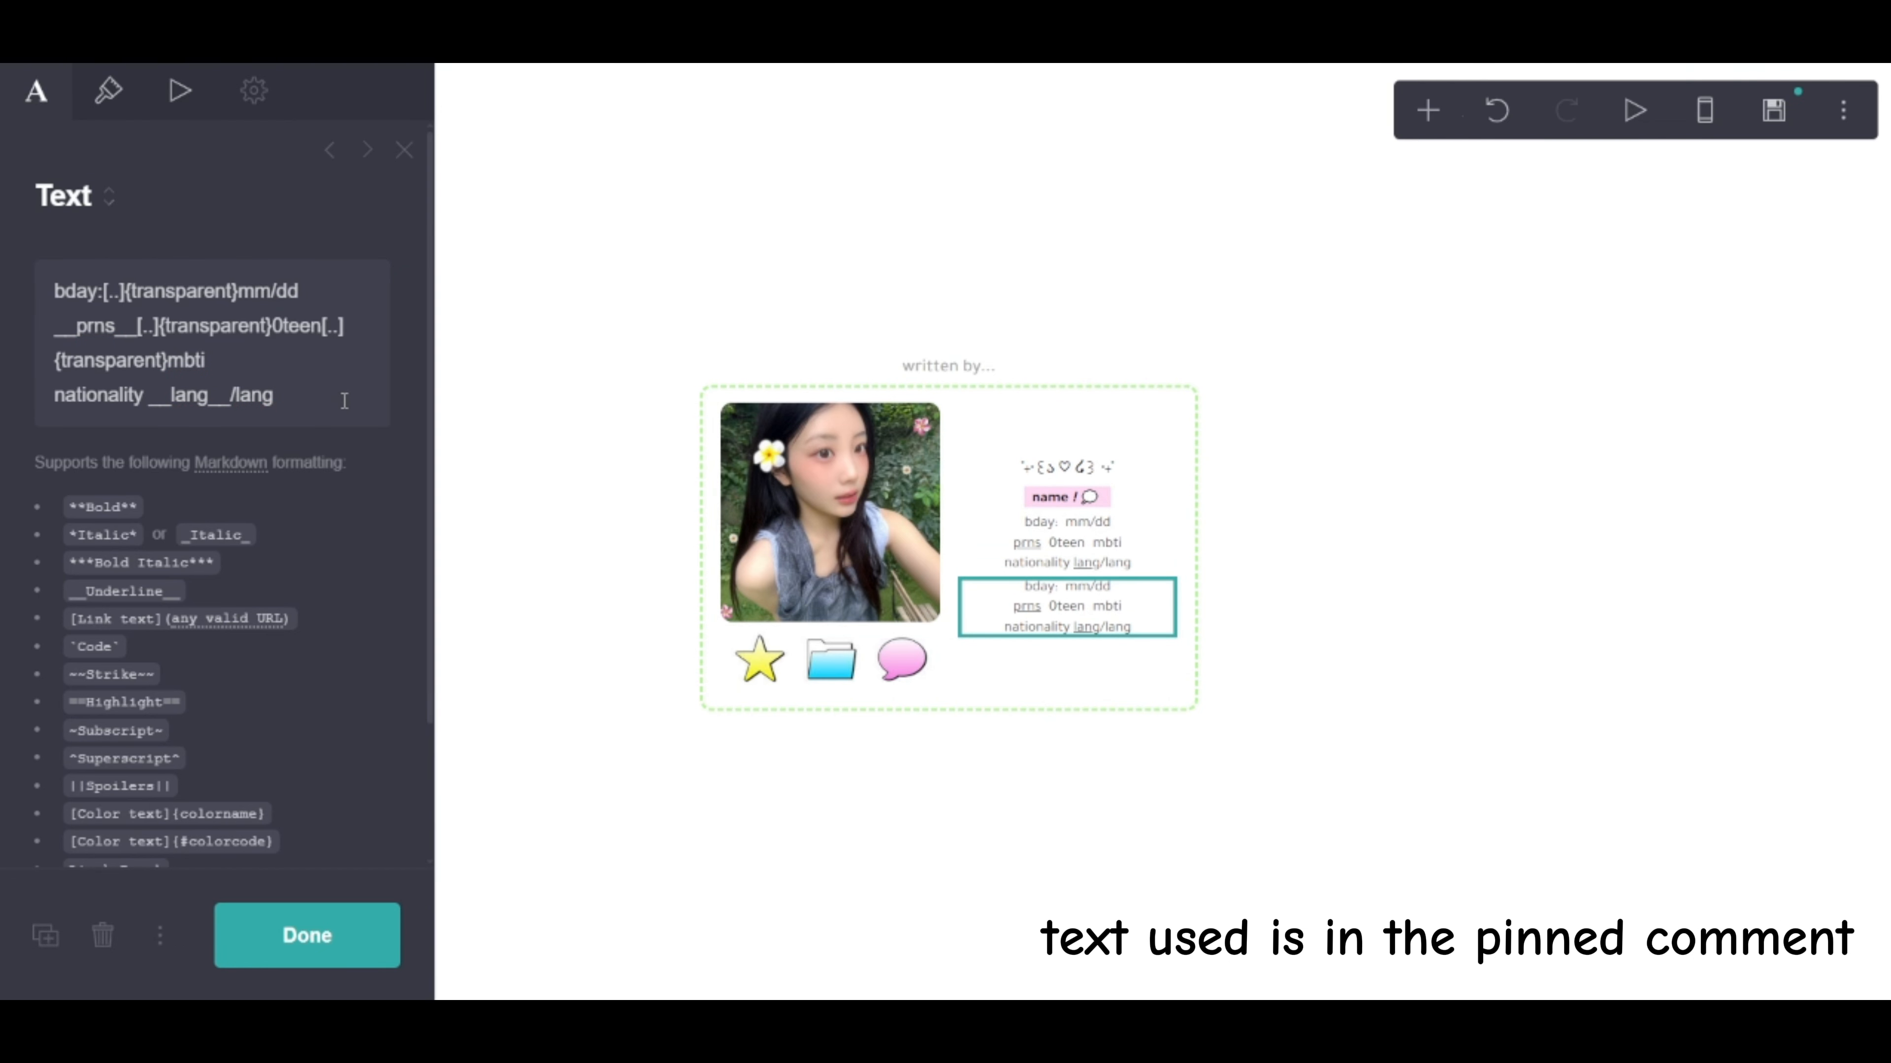
Replace the duplicate's content with transparently spaced links [home](#), [rules](#rules) and [likes](#likes), and set its color to #000000
drag(344, 400, 96, 286)
text([home](#) [...]{transparent} [rules](#rules) [...]{transparent} [likes](#likes))
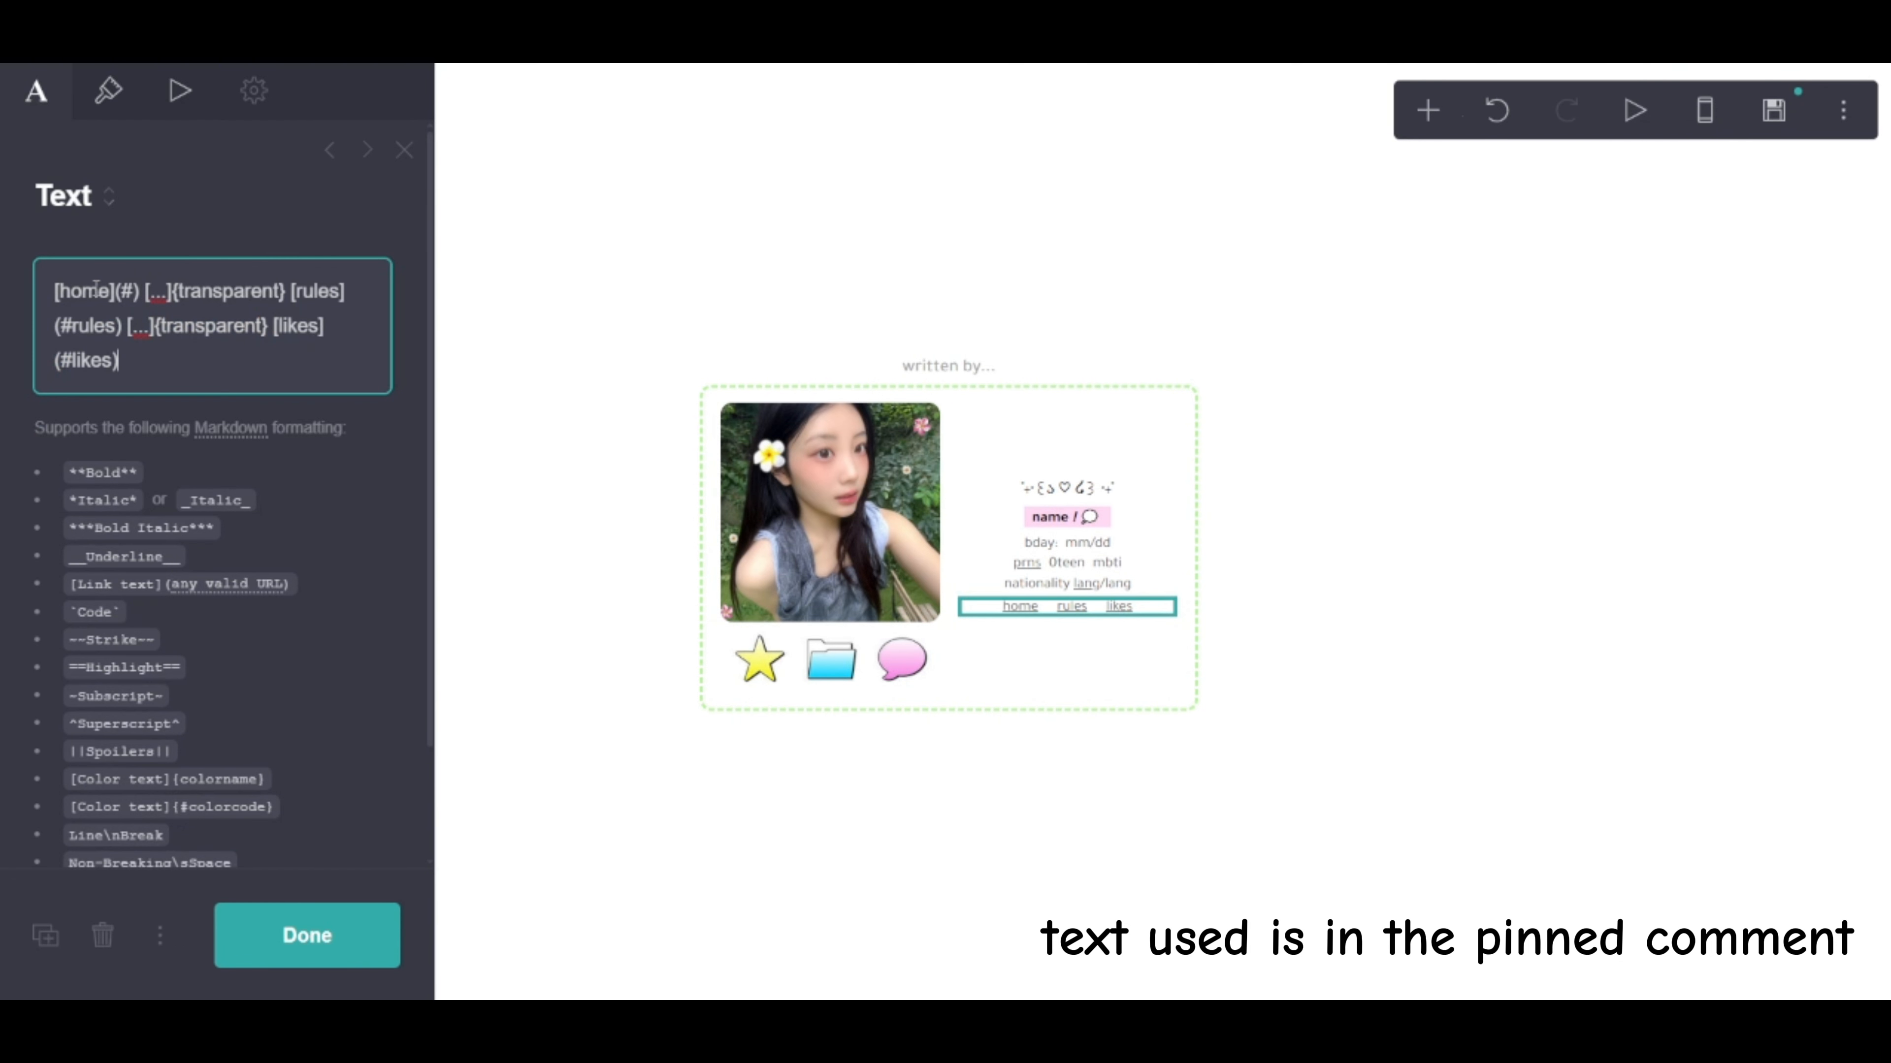
click(100, 105)
click(321, 370)
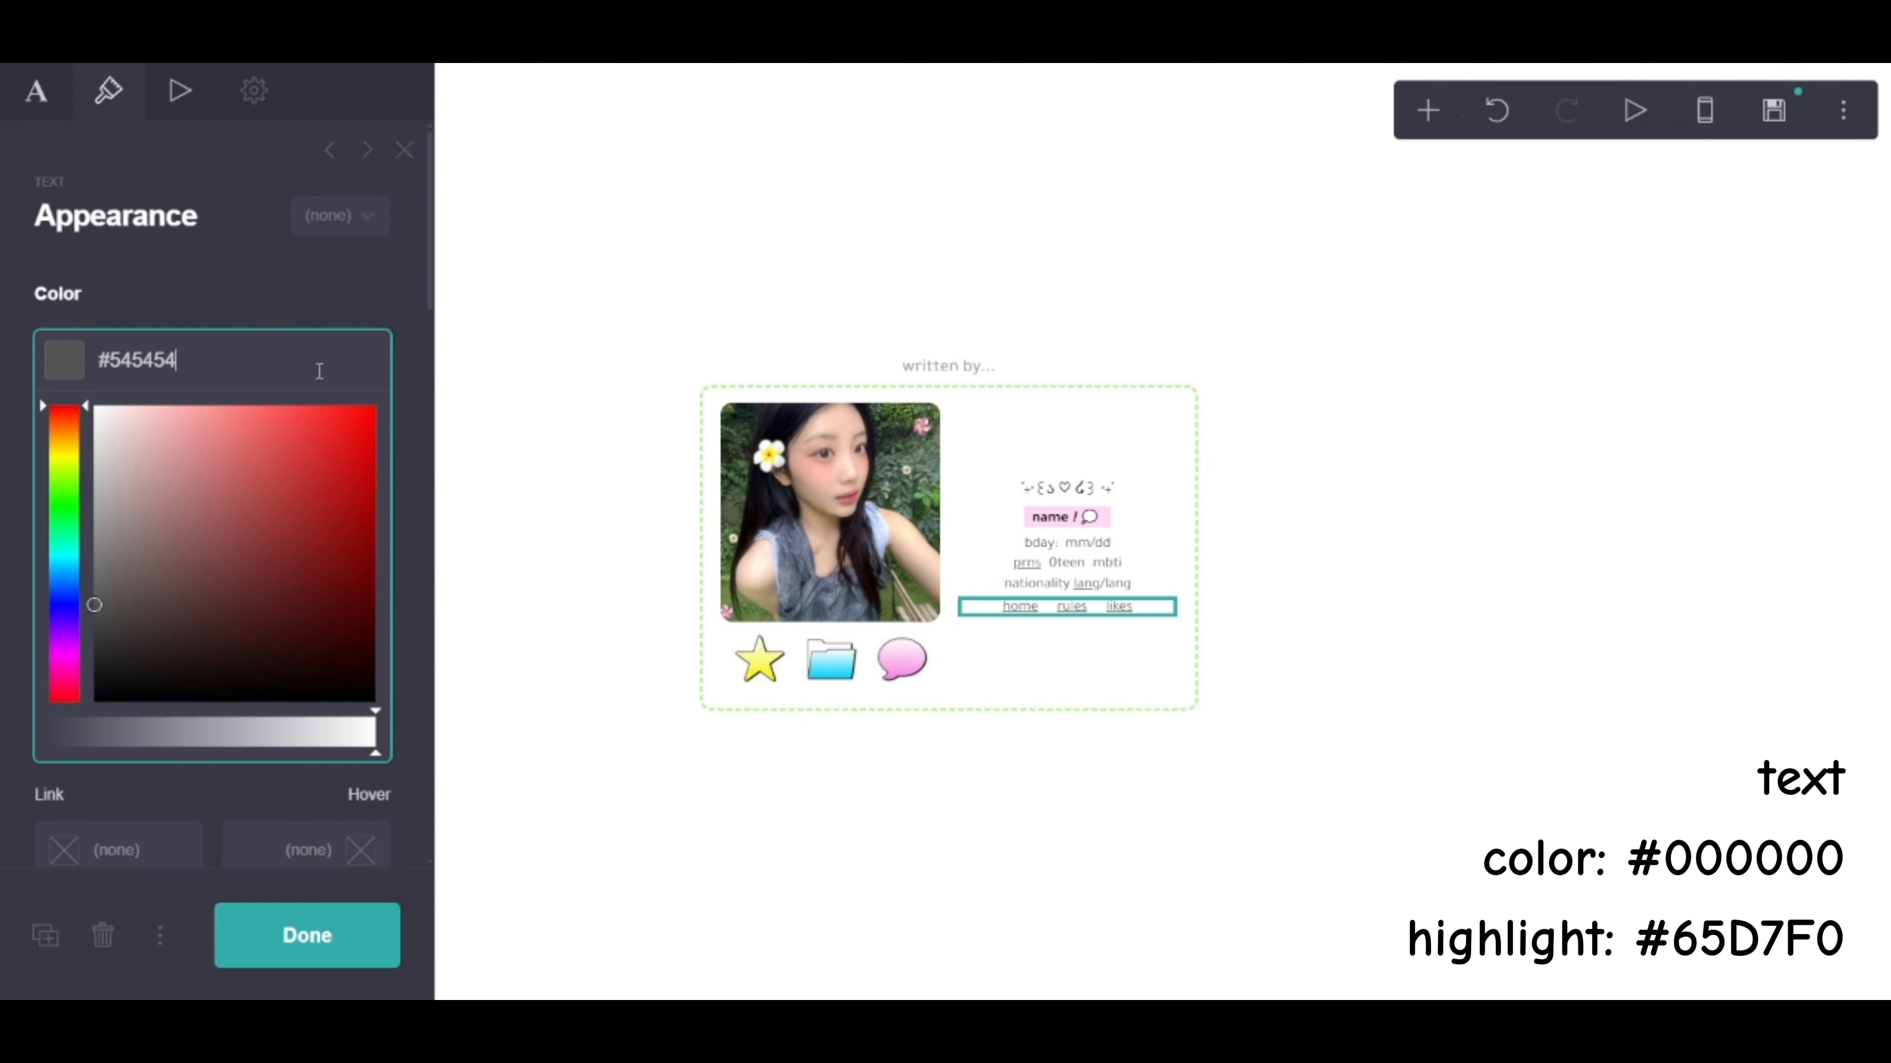
drag(198, 552, 17, 798)
click(222, 301)
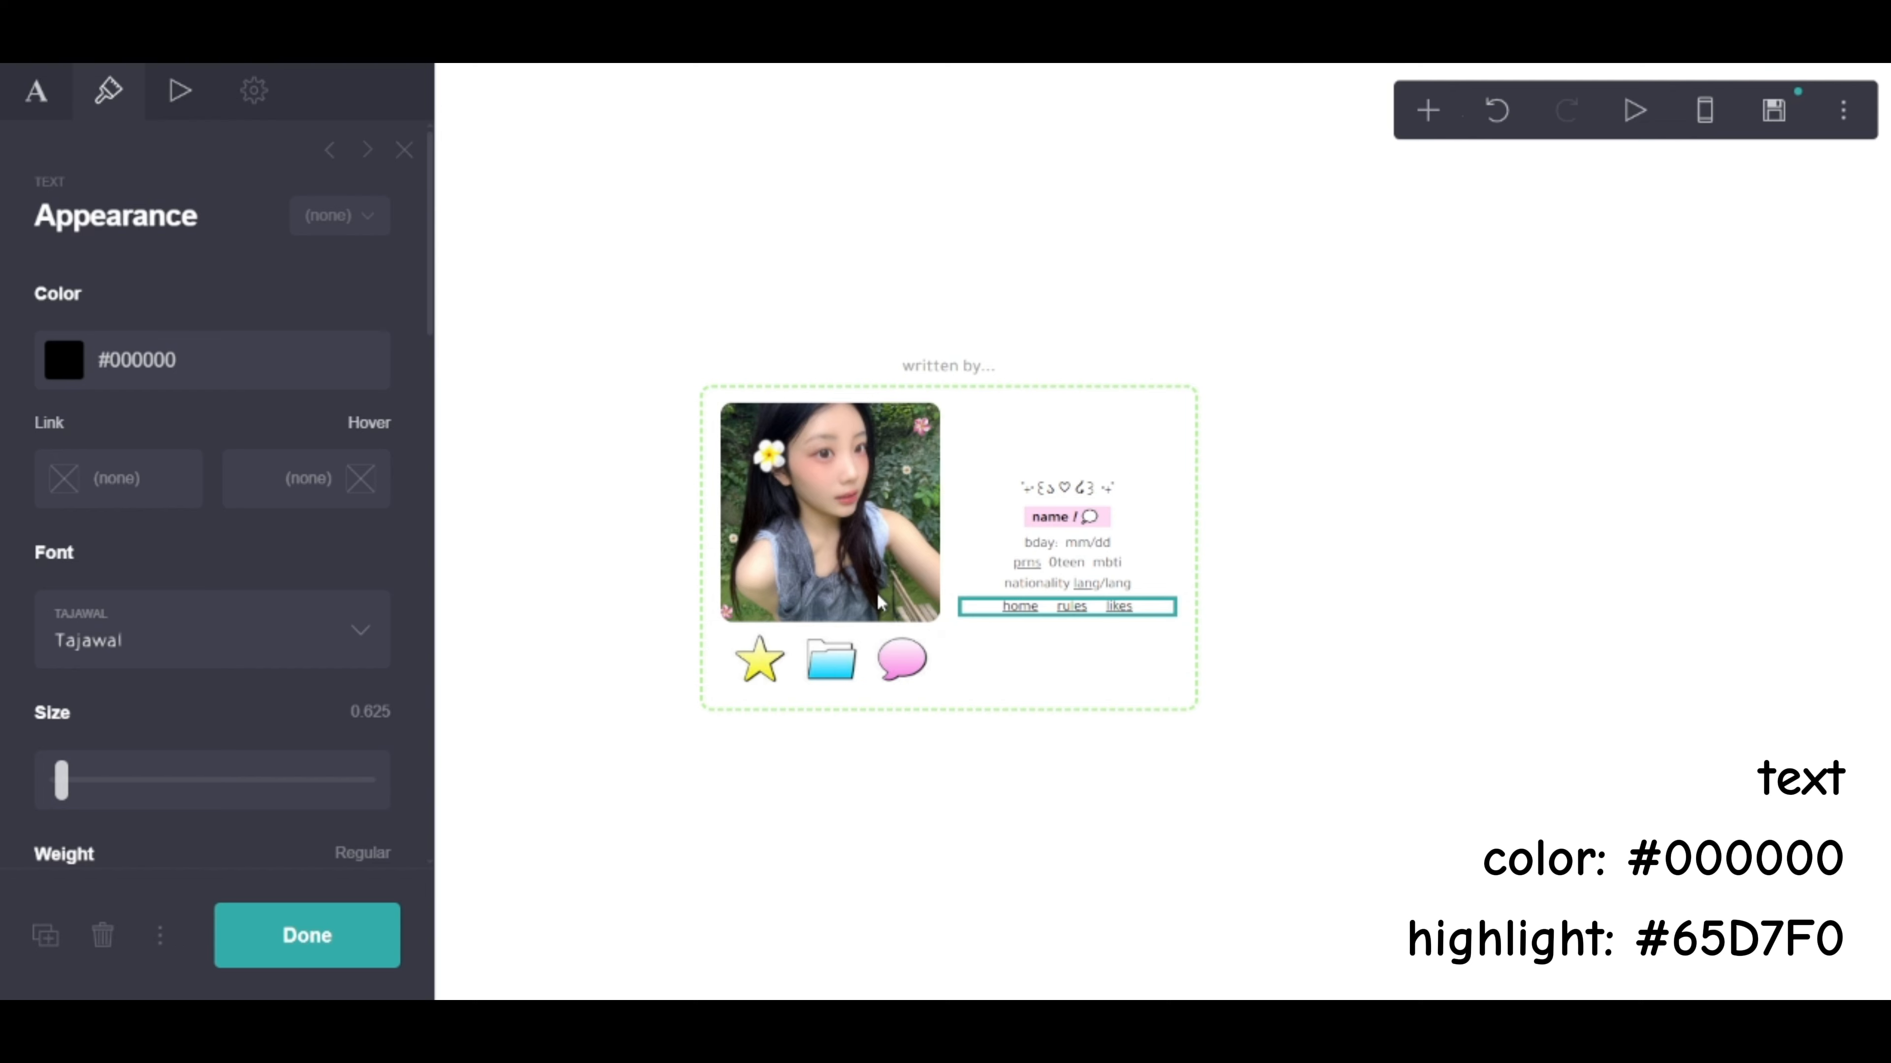
Set the links' hover color to #65D7F0 and finish editing the text element
click(276, 485)
text(#65D7F0)
click(216, 439)
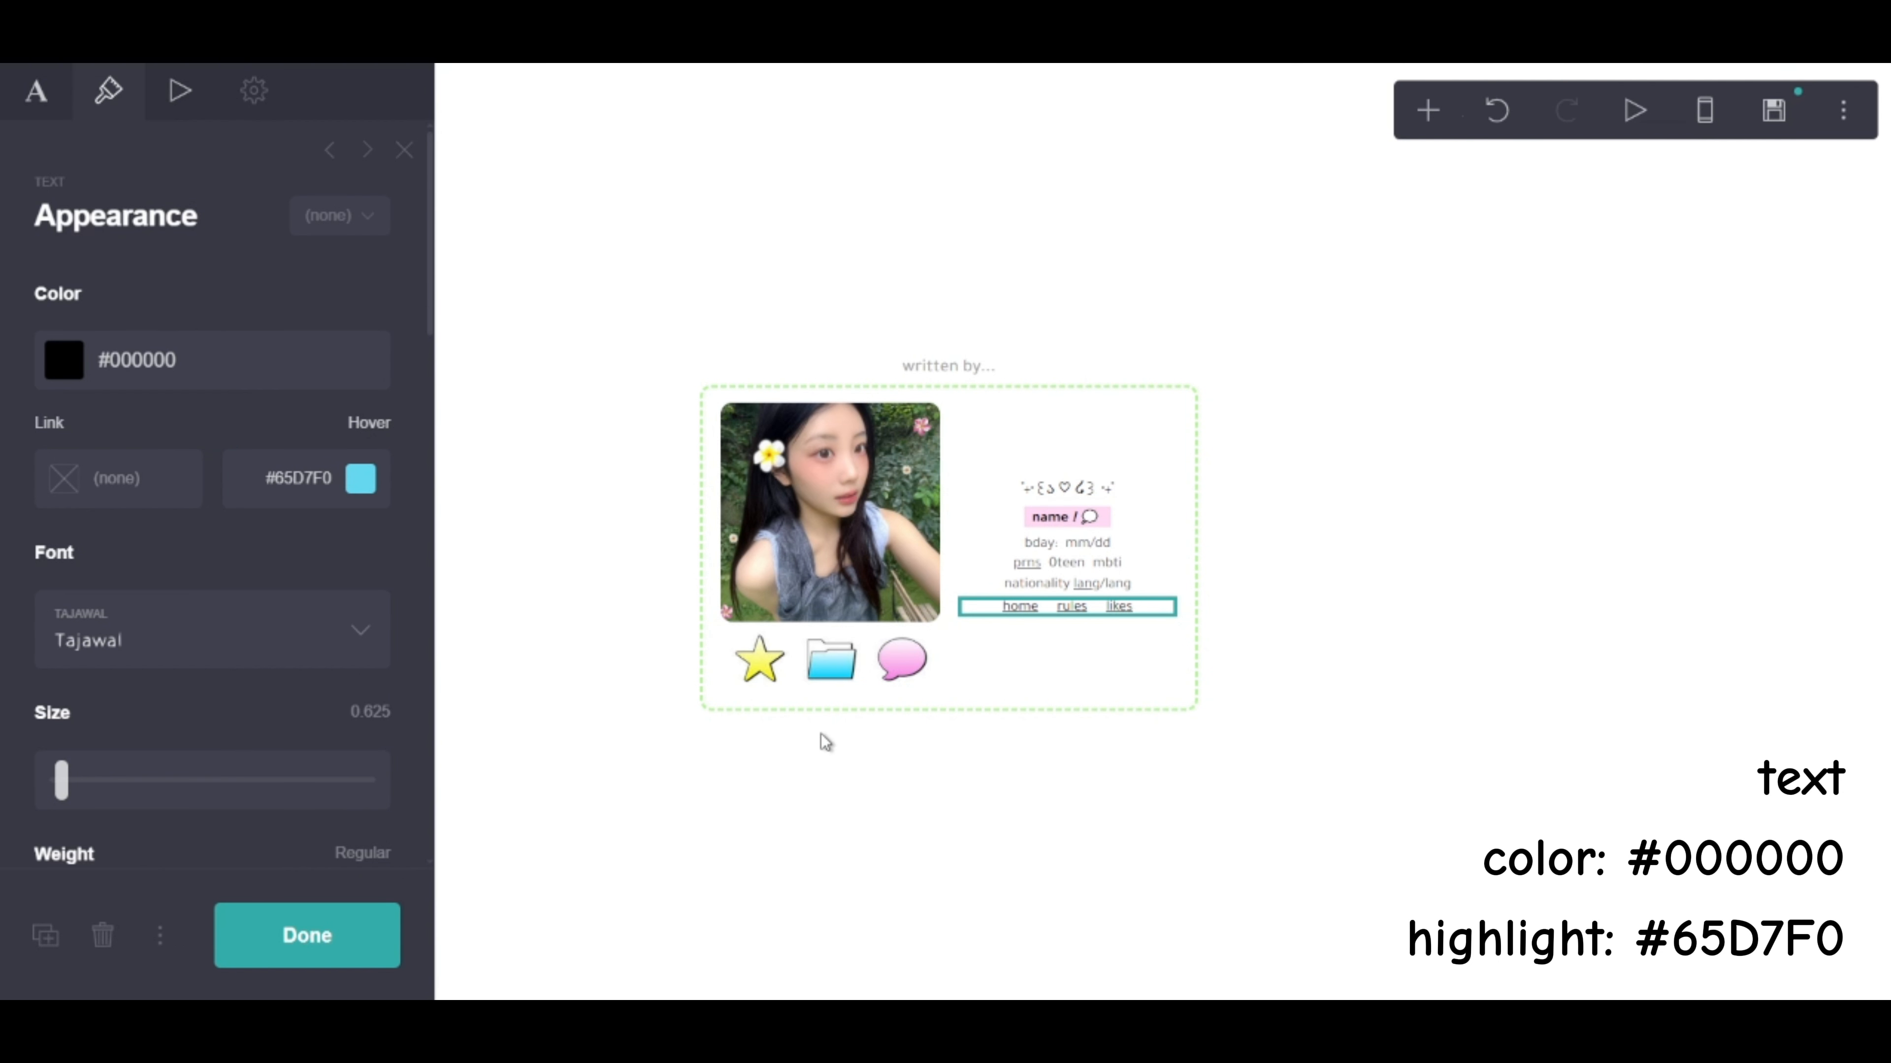
scroll(366, 732, down, 5)
scroll(367, 733, up, 3)
click(307, 936)
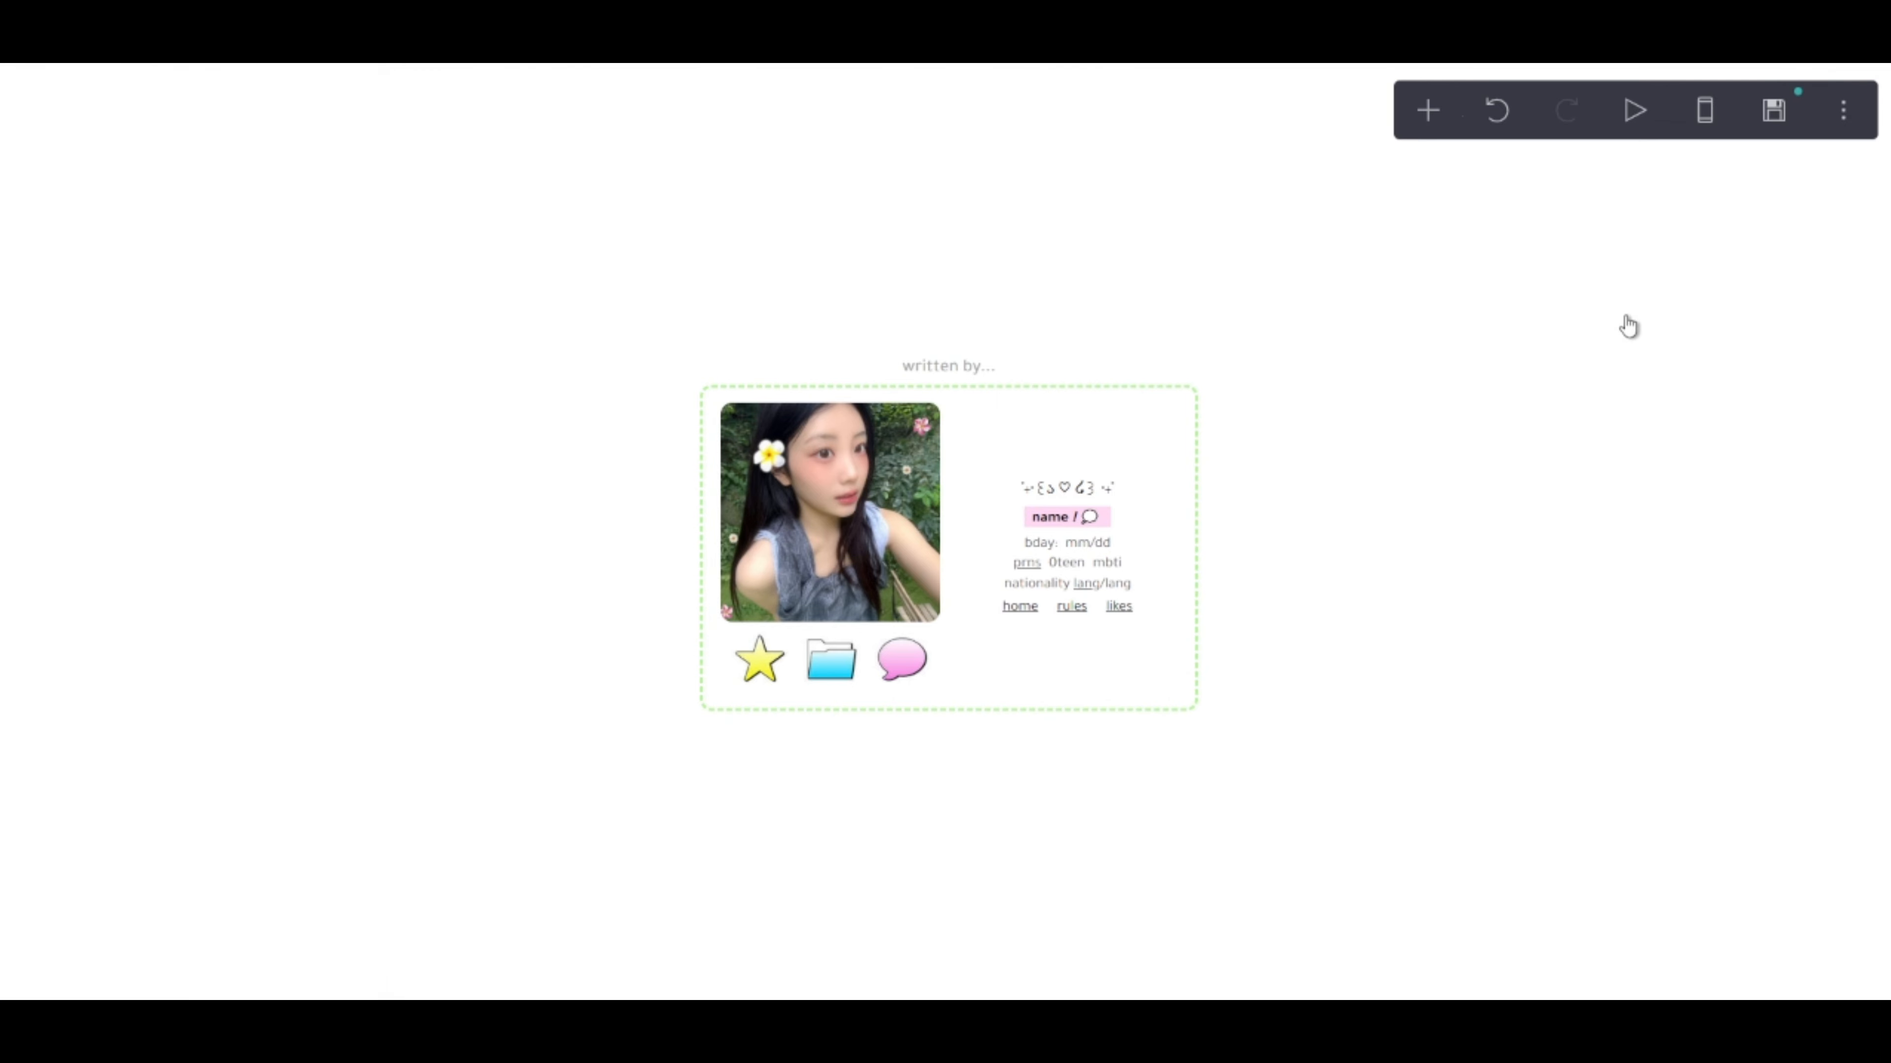
Add a divider below the home, rules and likes links and set its style to Stars
click(1427, 110)
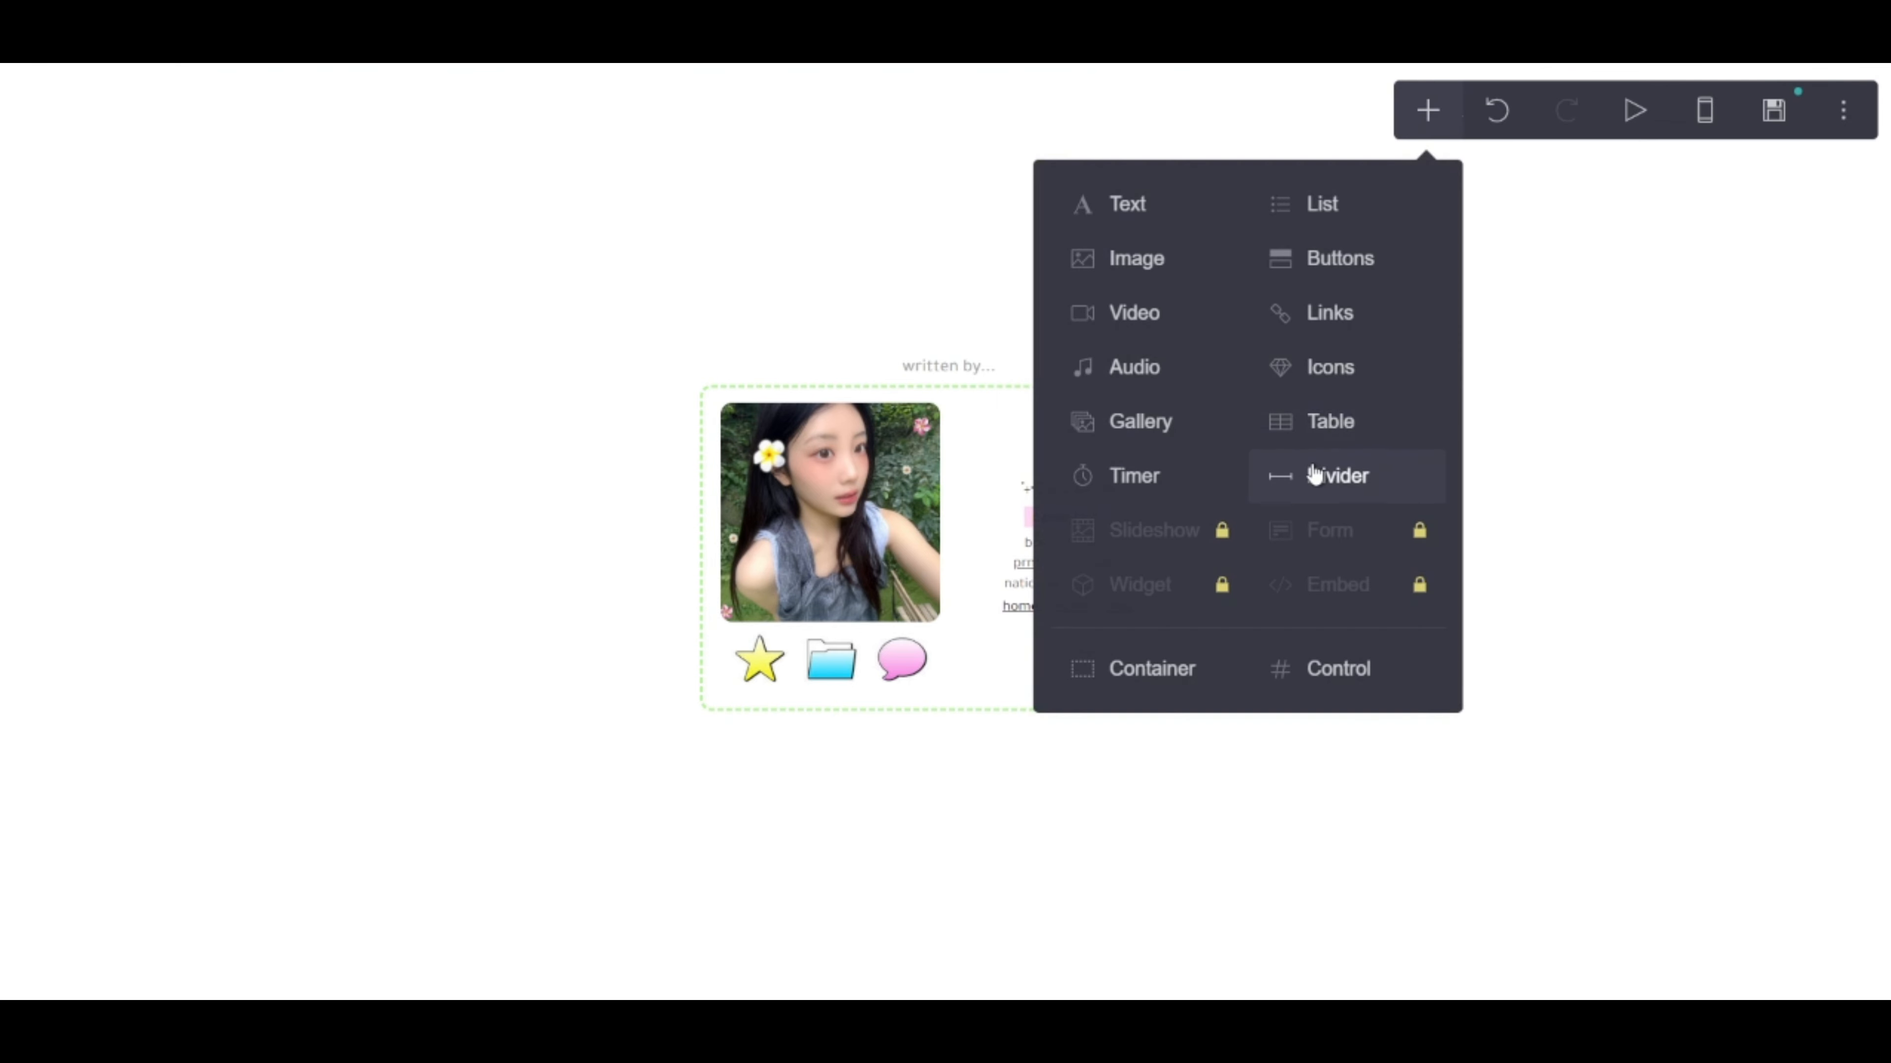
click(1309, 473)
drag(1034, 705, 1072, 612)
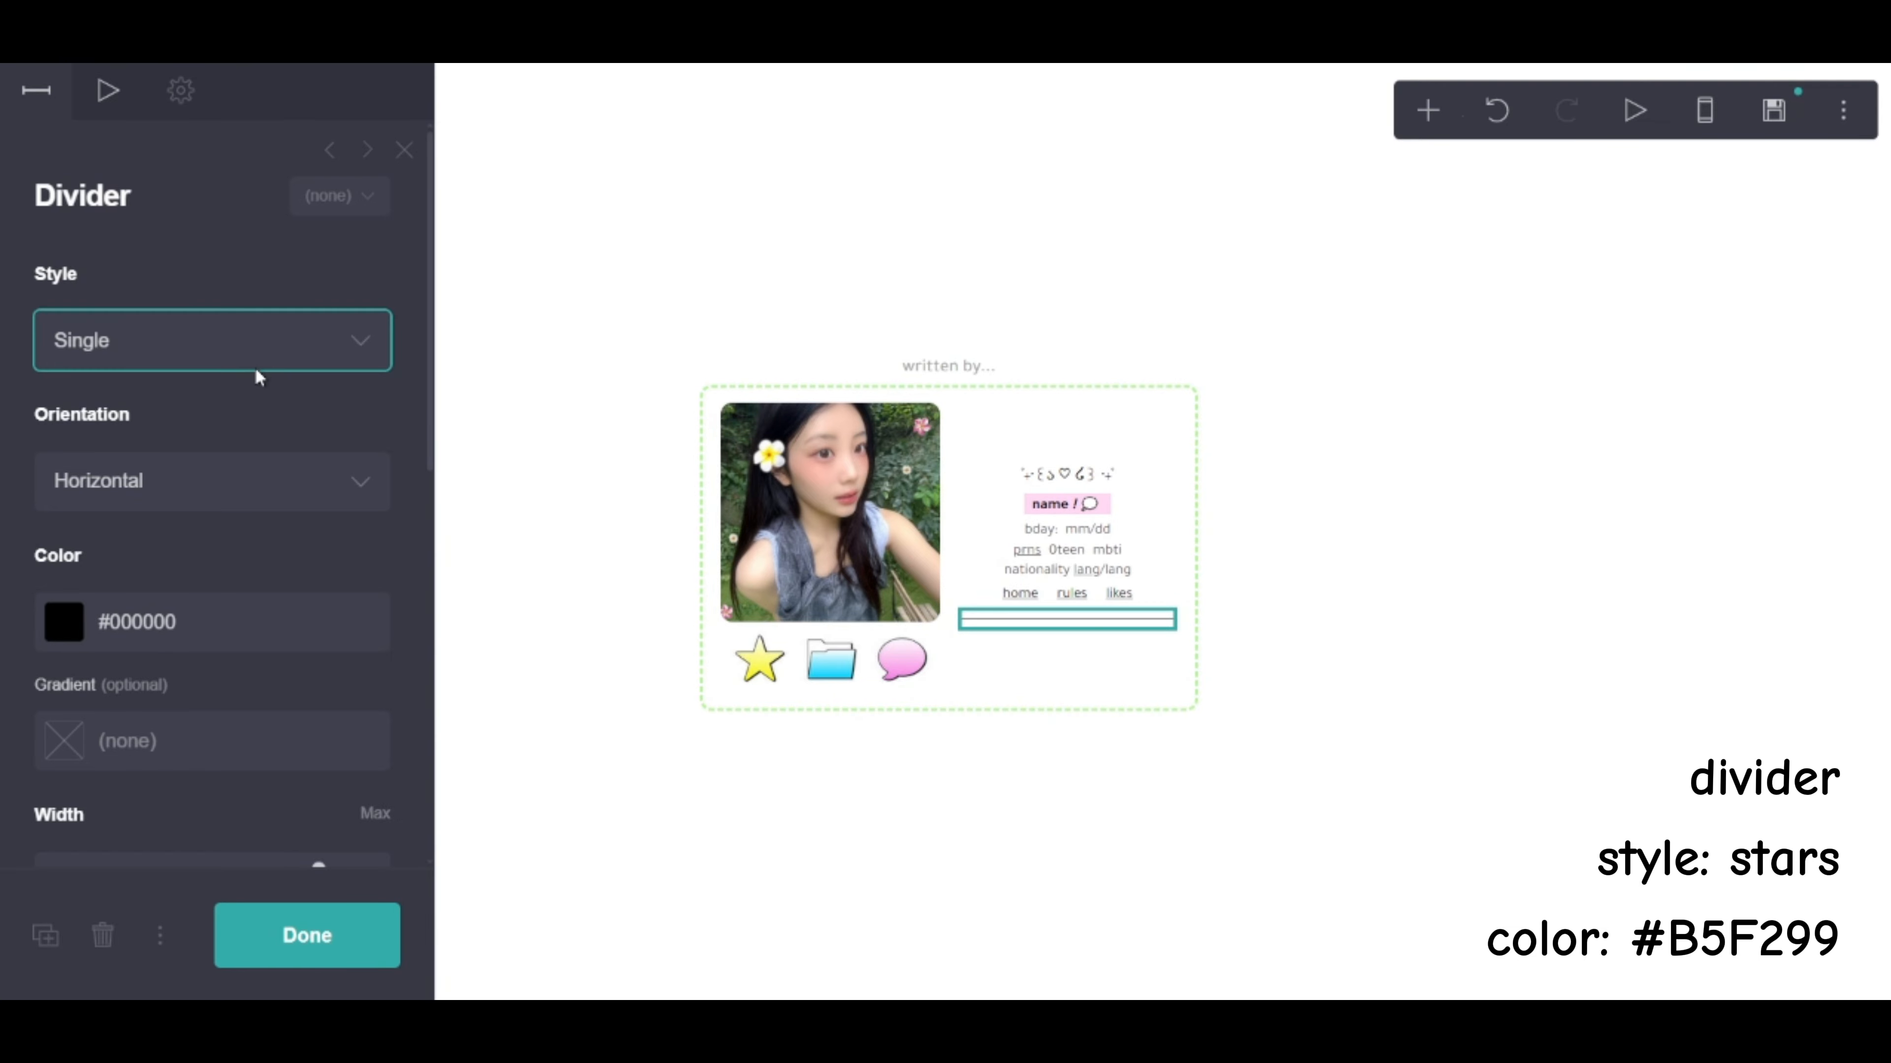
click(144, 687)
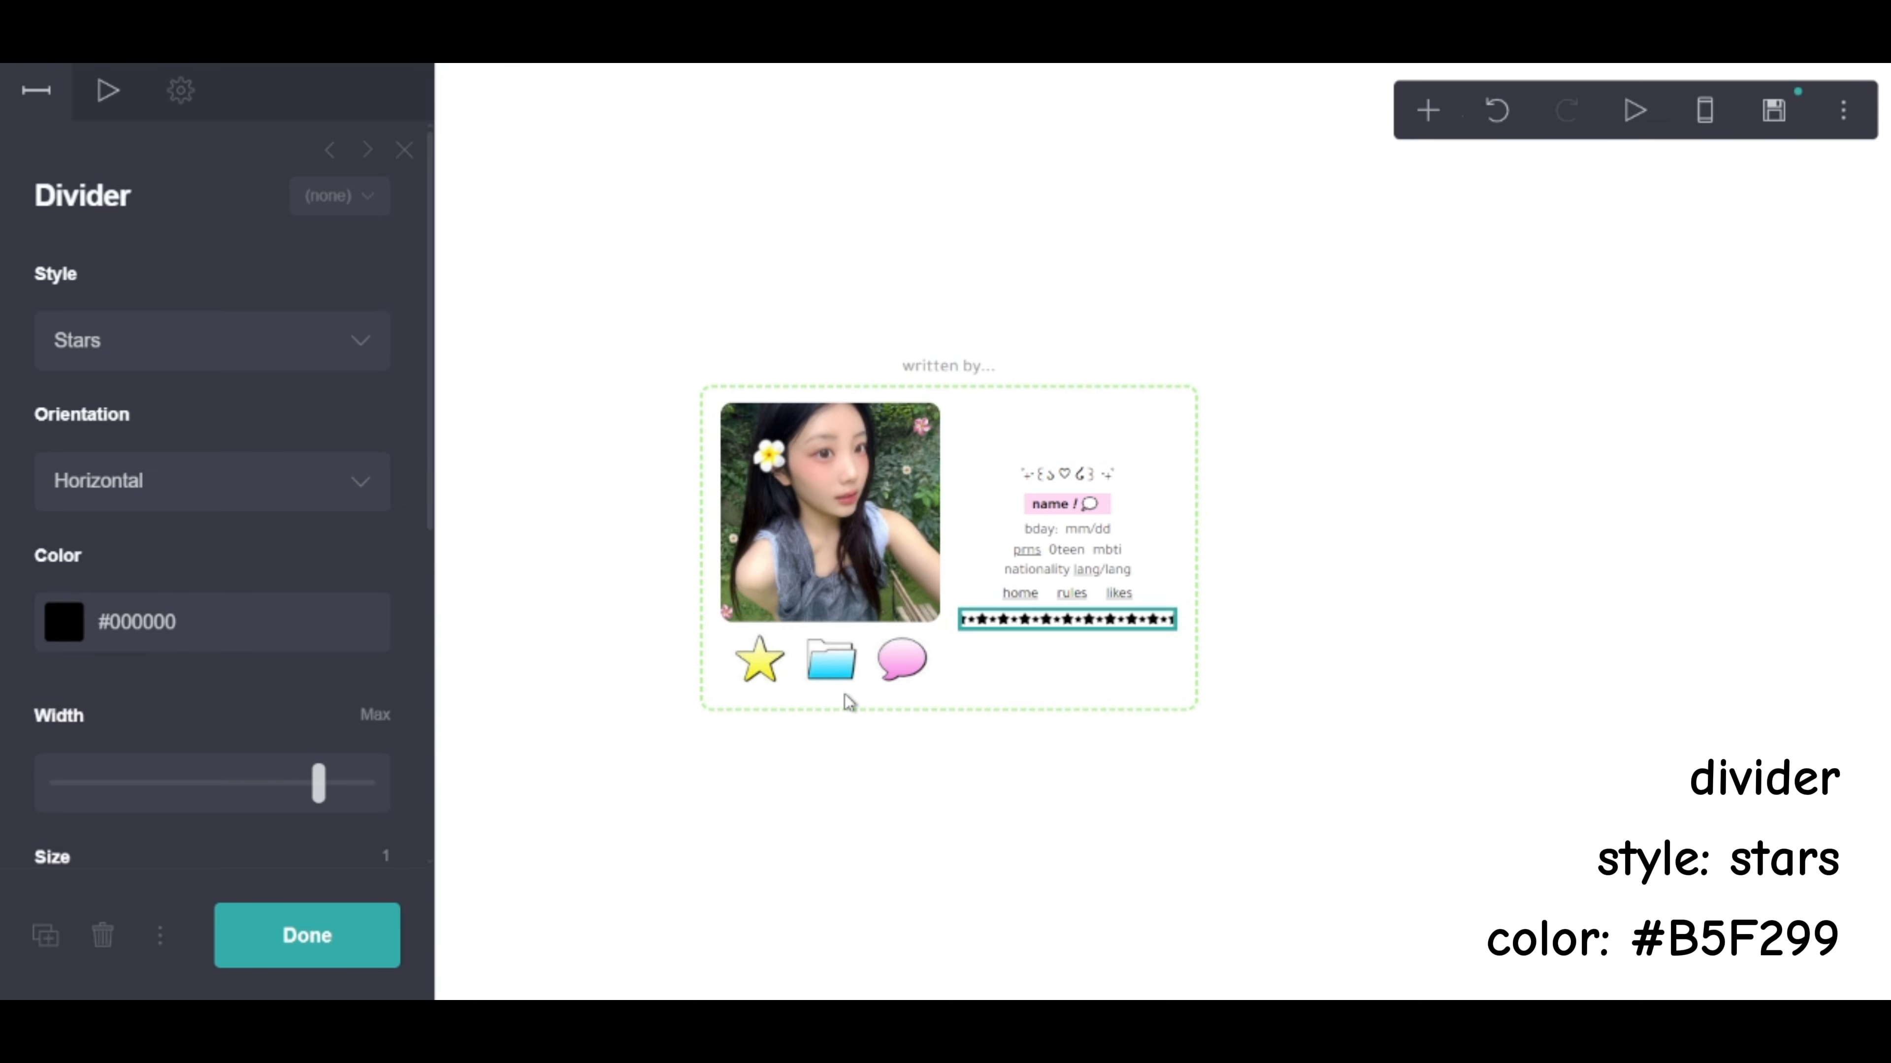
Set the star divider's color to #B5F299
click(236, 625)
key(ctrl+a)
text(#B5F299)
click(303, 583)
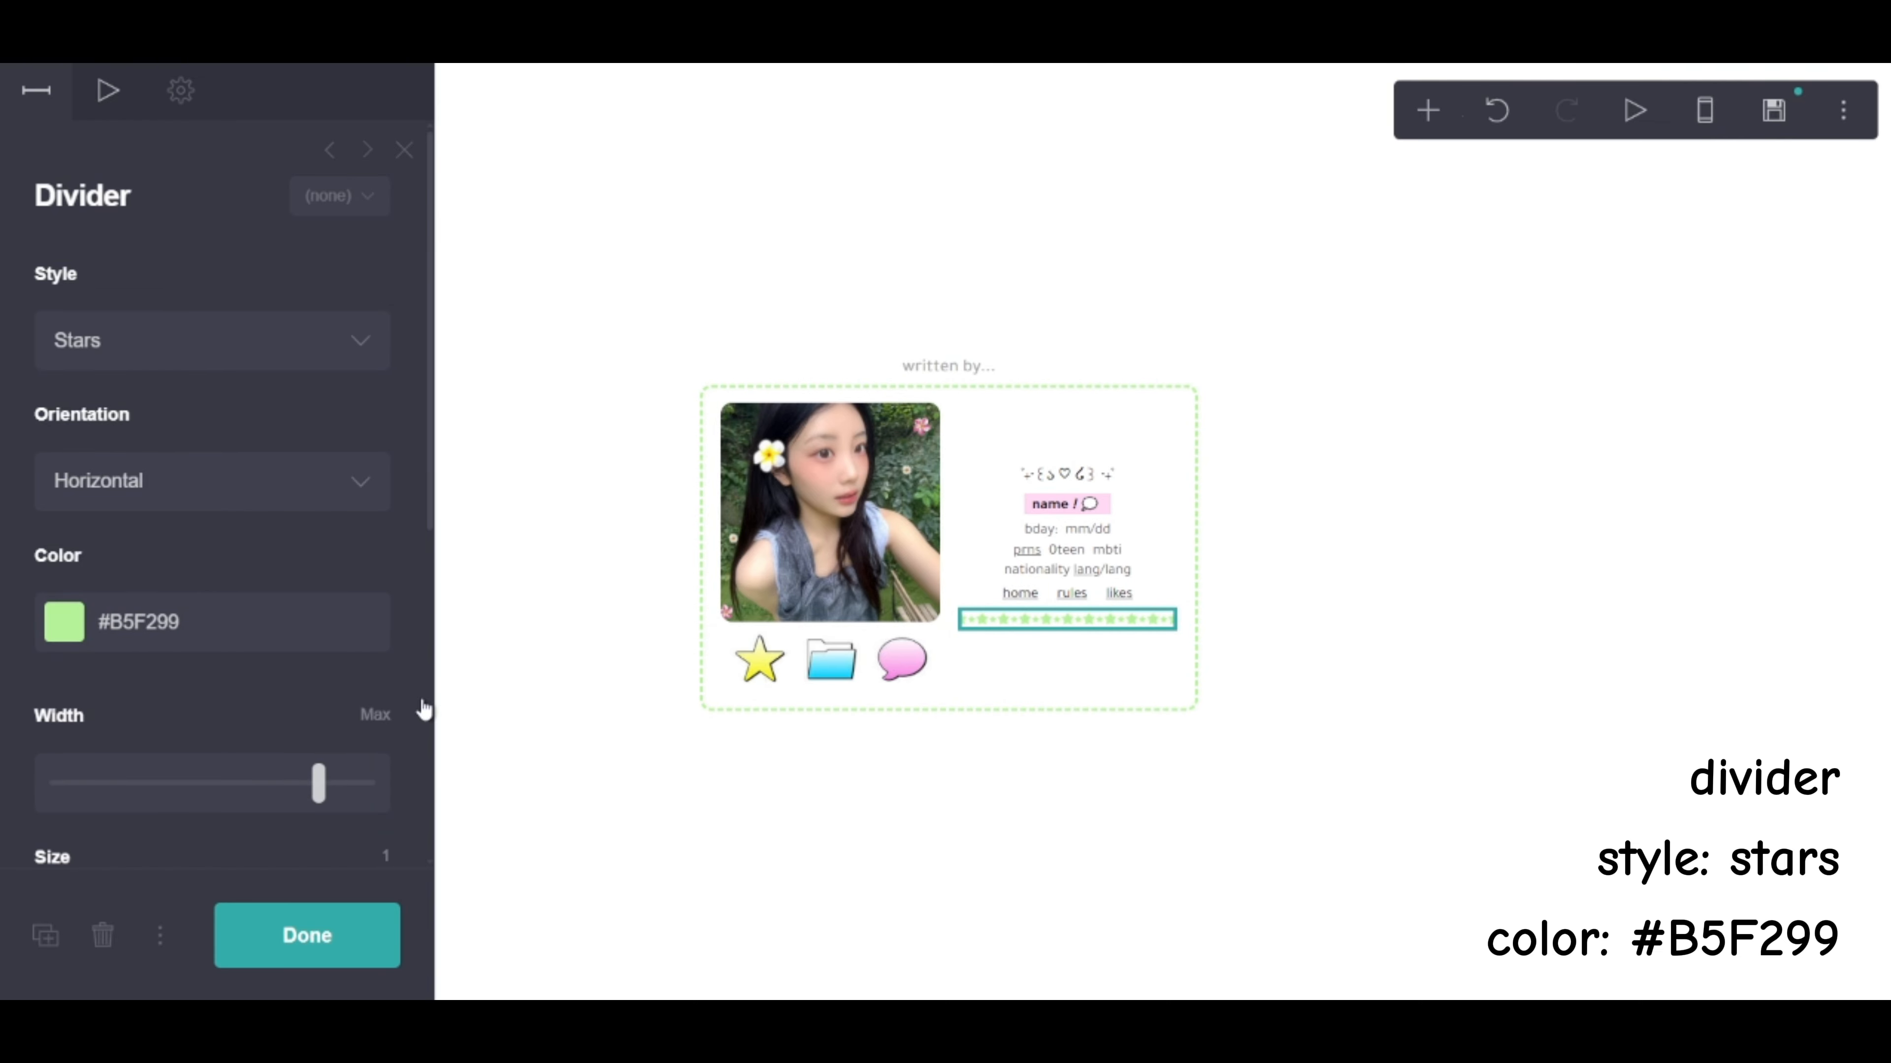
scroll(231, 704, down, 5)
scroll(232, 709, down, 1)
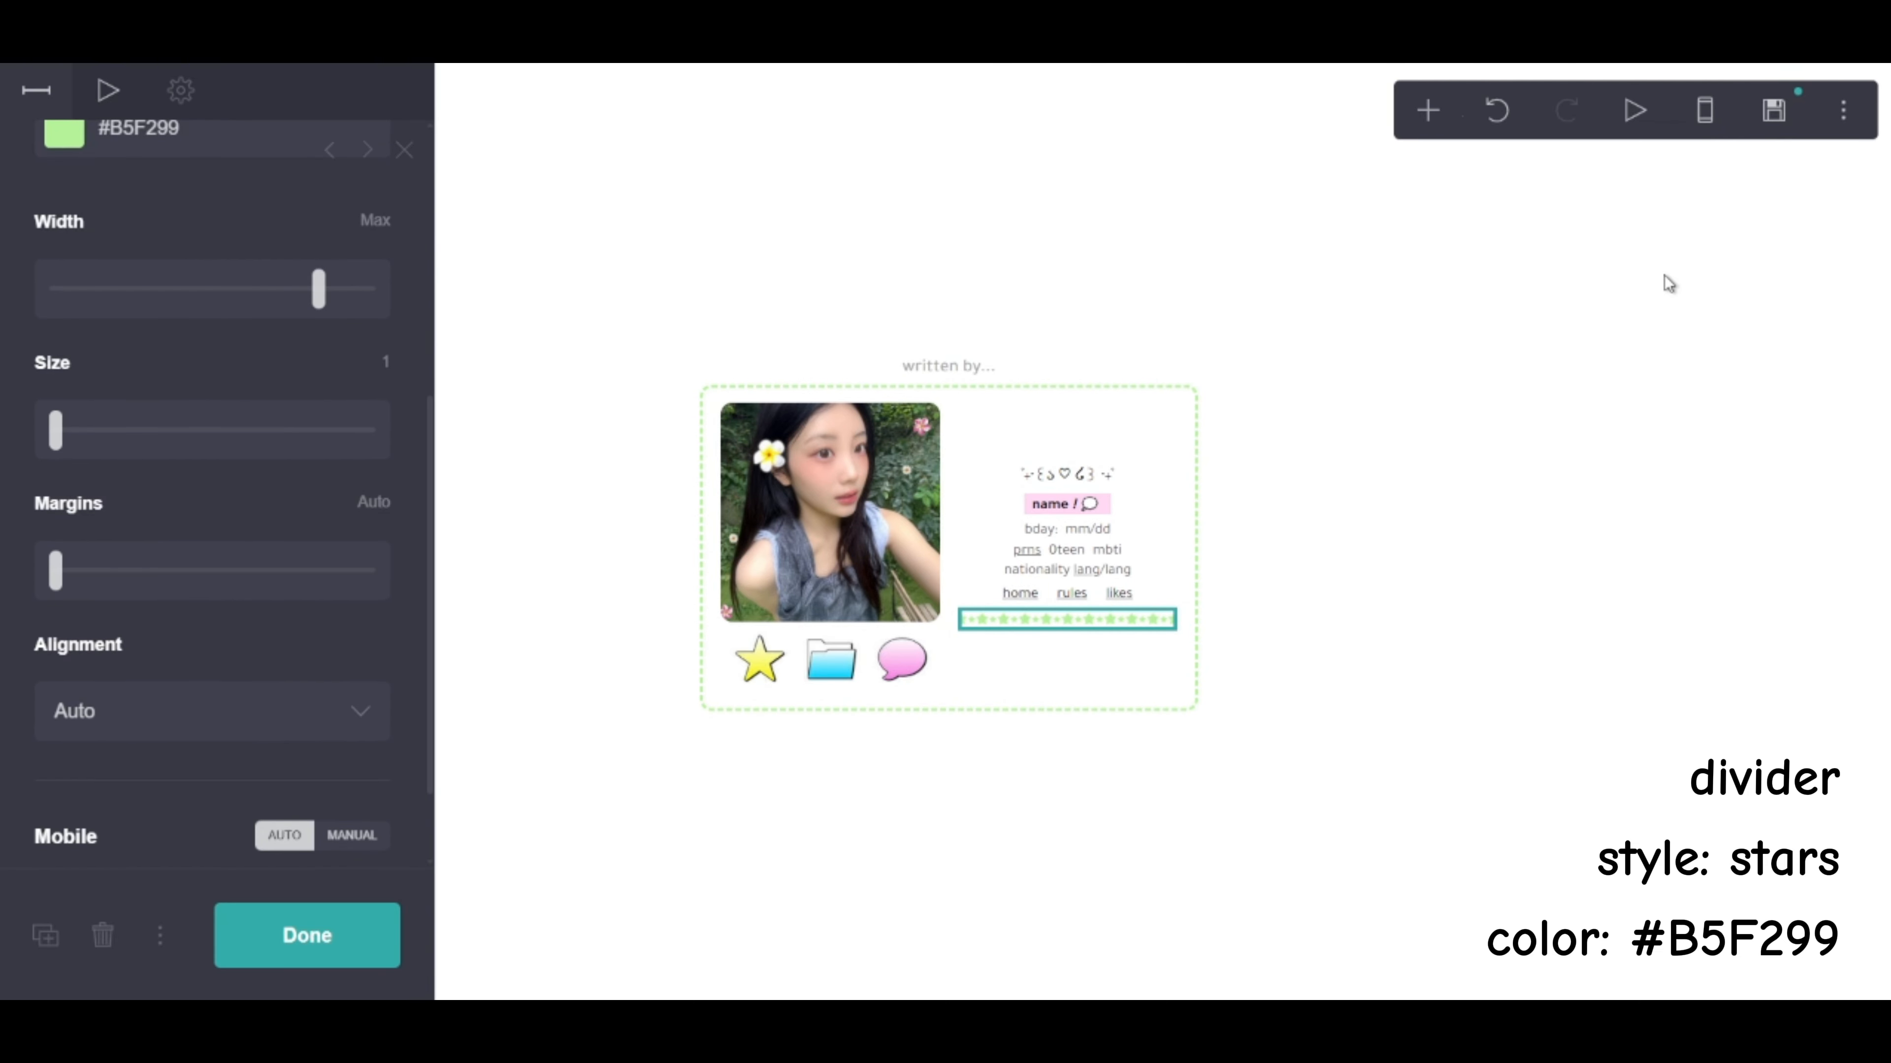
Add an image element below the star divider and upload the colorful kaomoji GIF into it
click(1428, 110)
click(1132, 257)
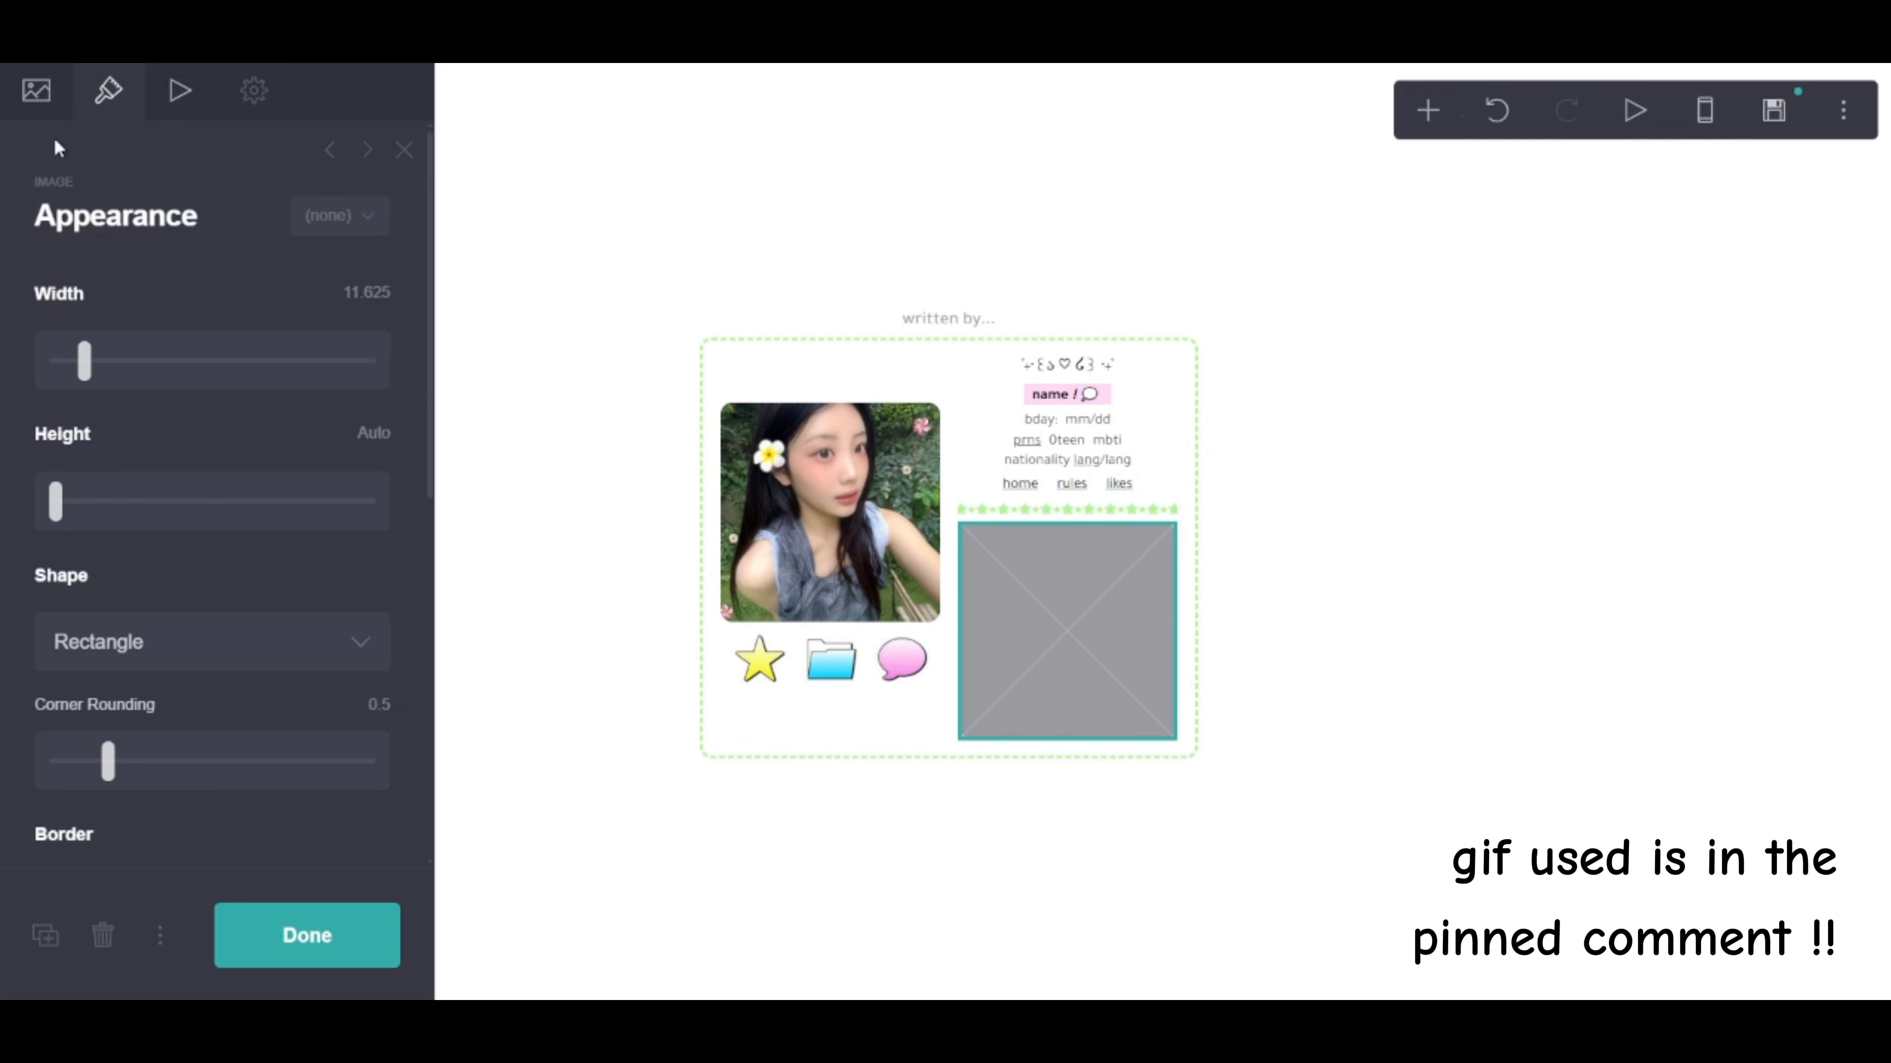
click(36, 90)
click(211, 381)
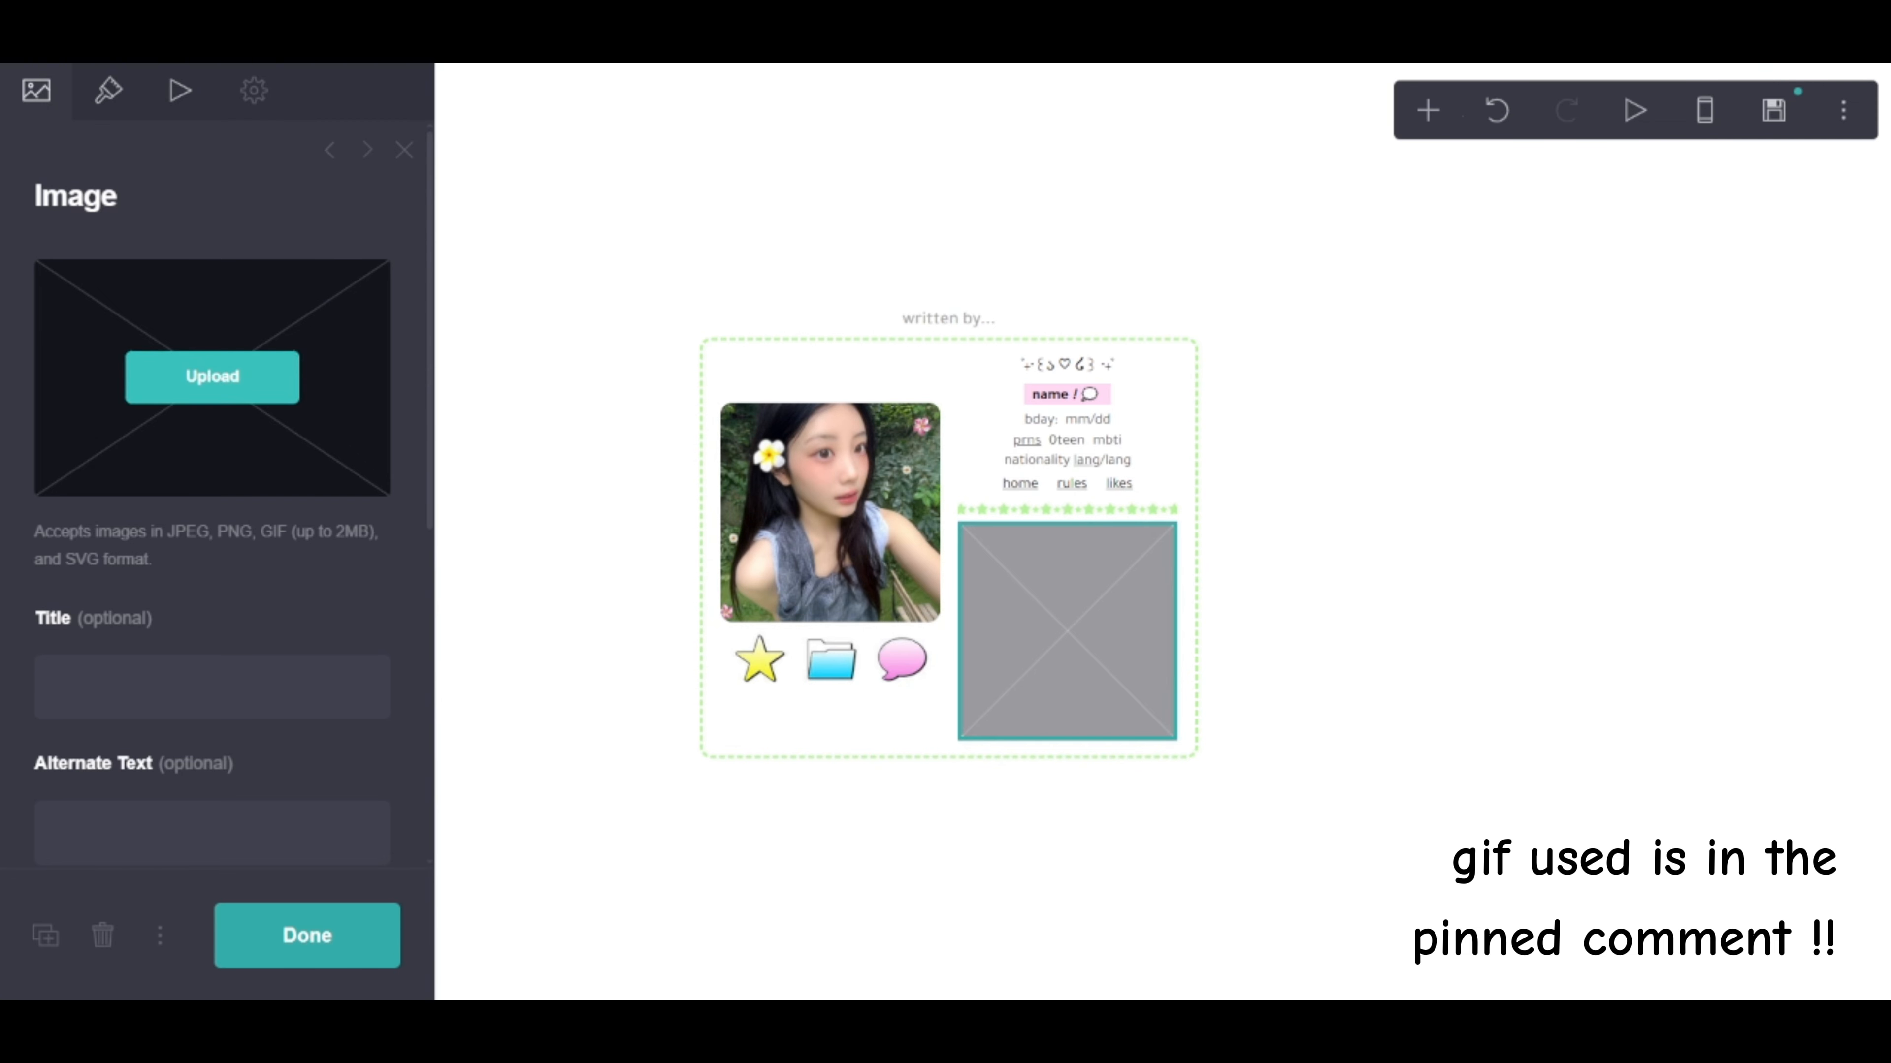
Set the kaomoji image's width to 8.25
click(82, 85)
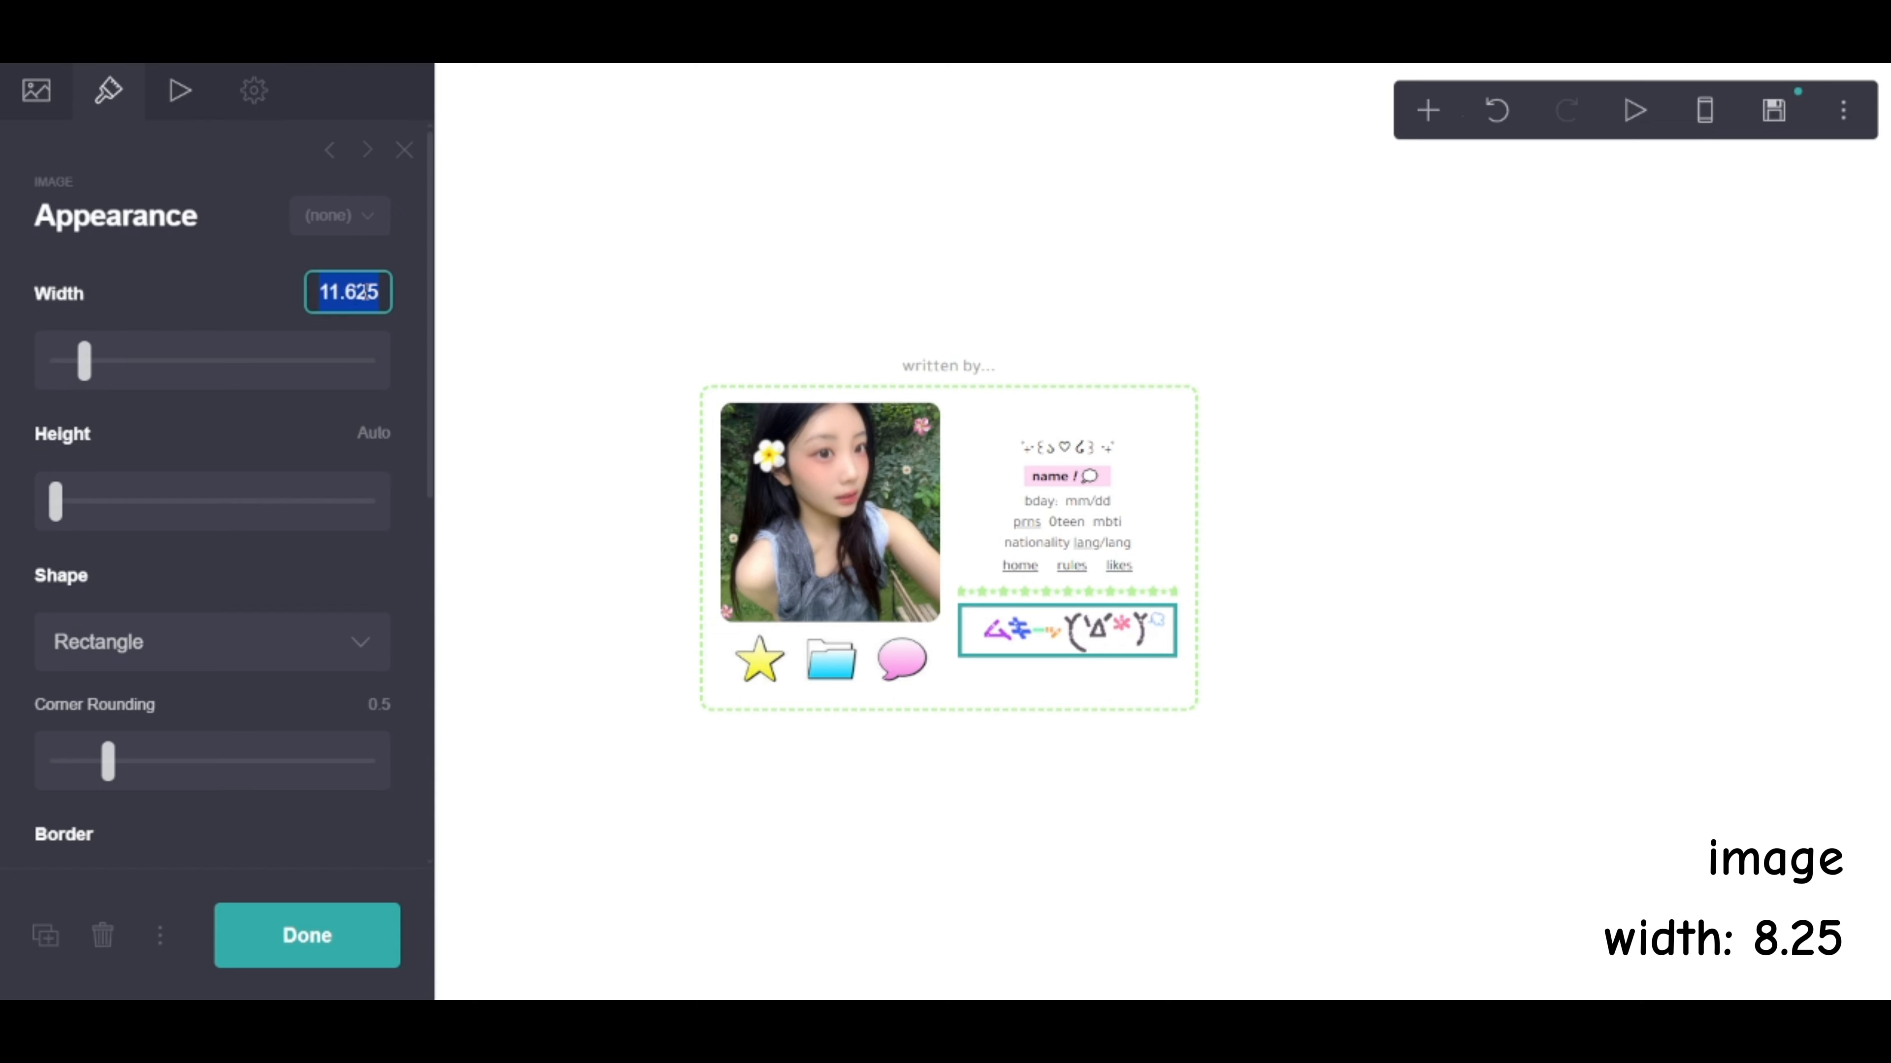
text(.25)
key(Return)
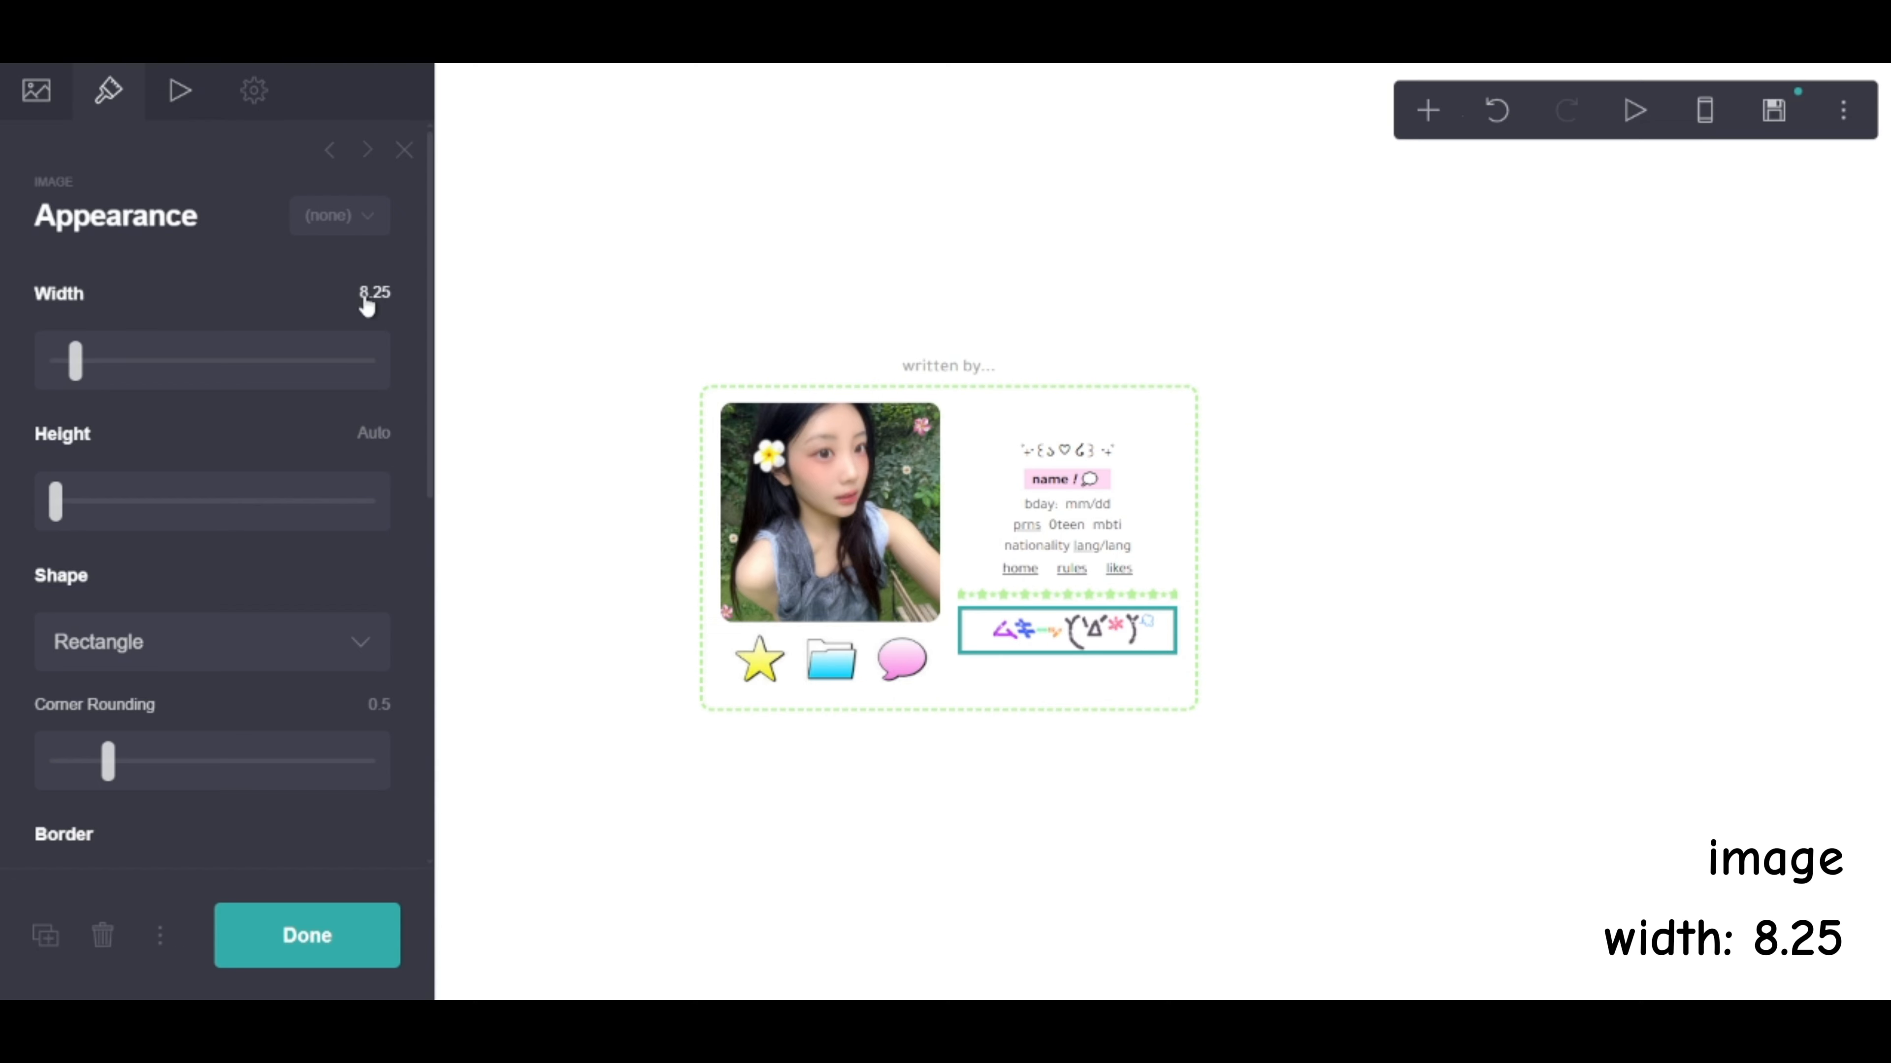
Add a table below the kaomoji image and replace its headings with "now playing **song title** by artist"
click(1428, 111)
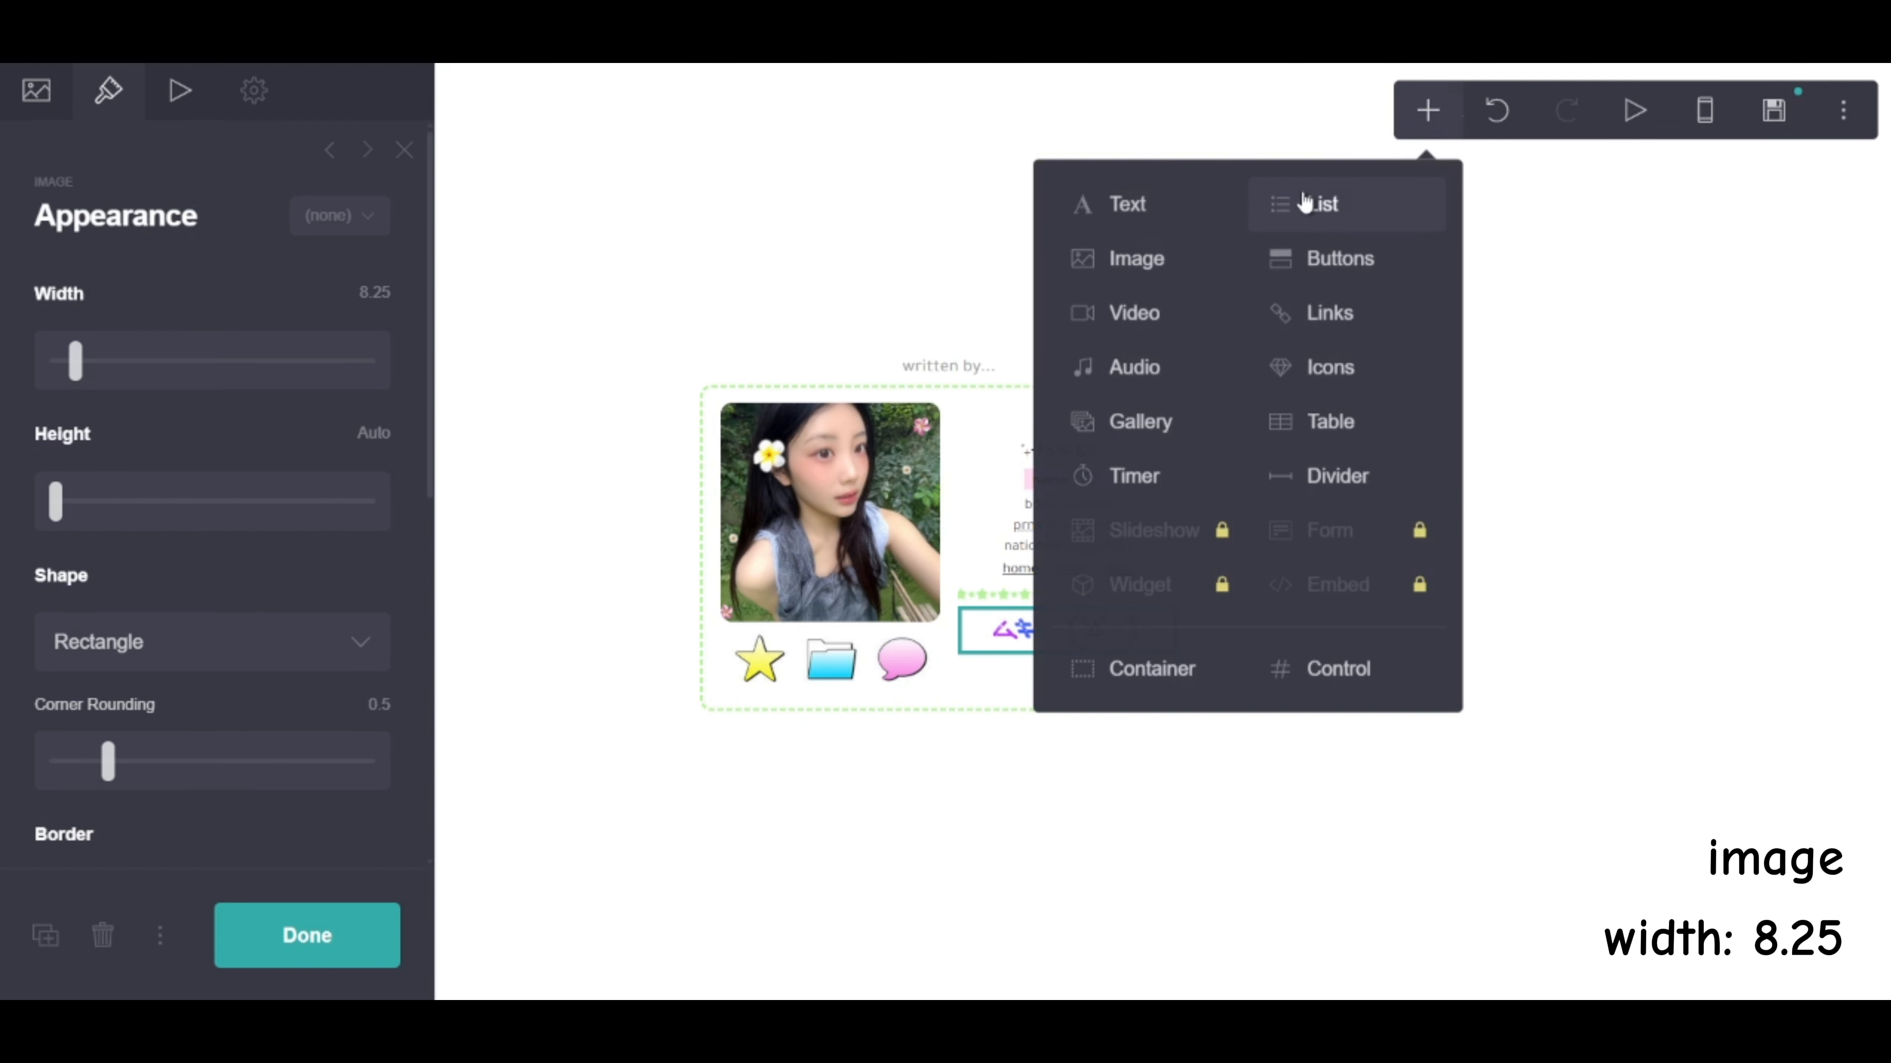
click(1327, 418)
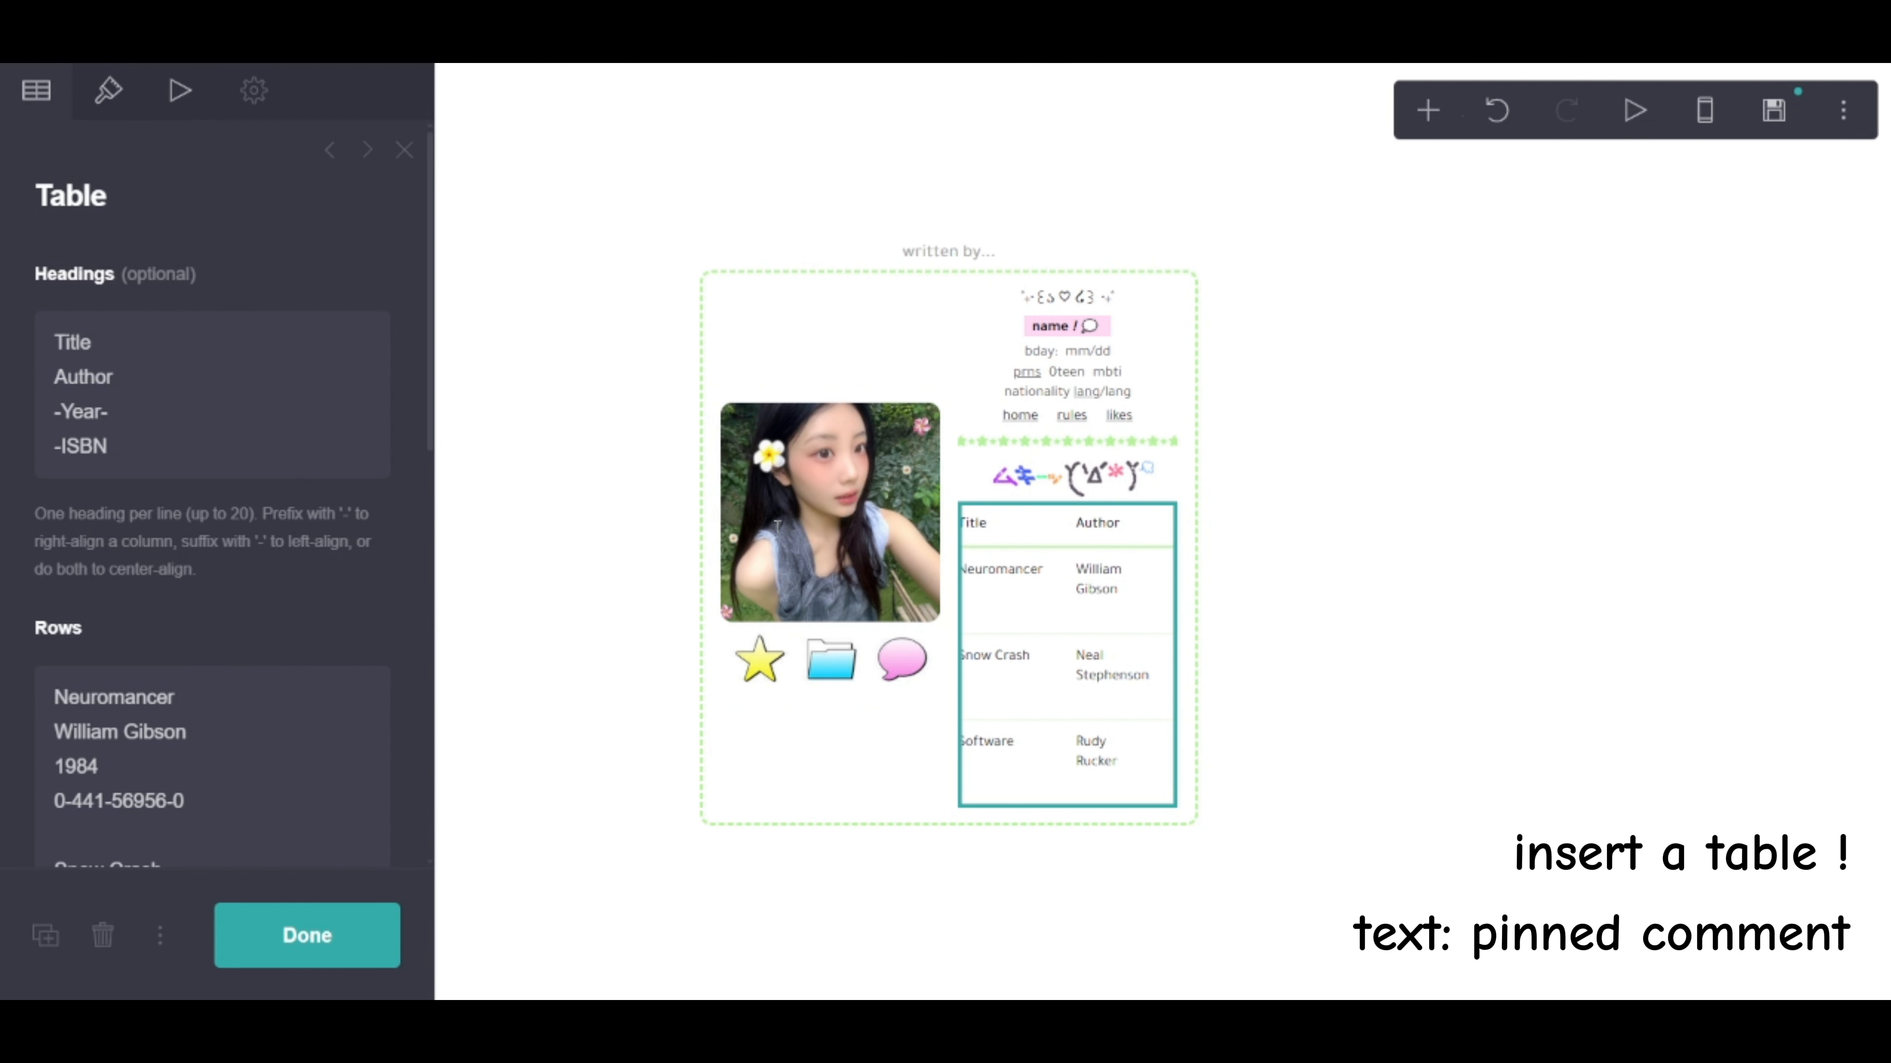
click(274, 467)
key(ctrl+a)
text(now playing **song title** by artist)
click(787, 712)
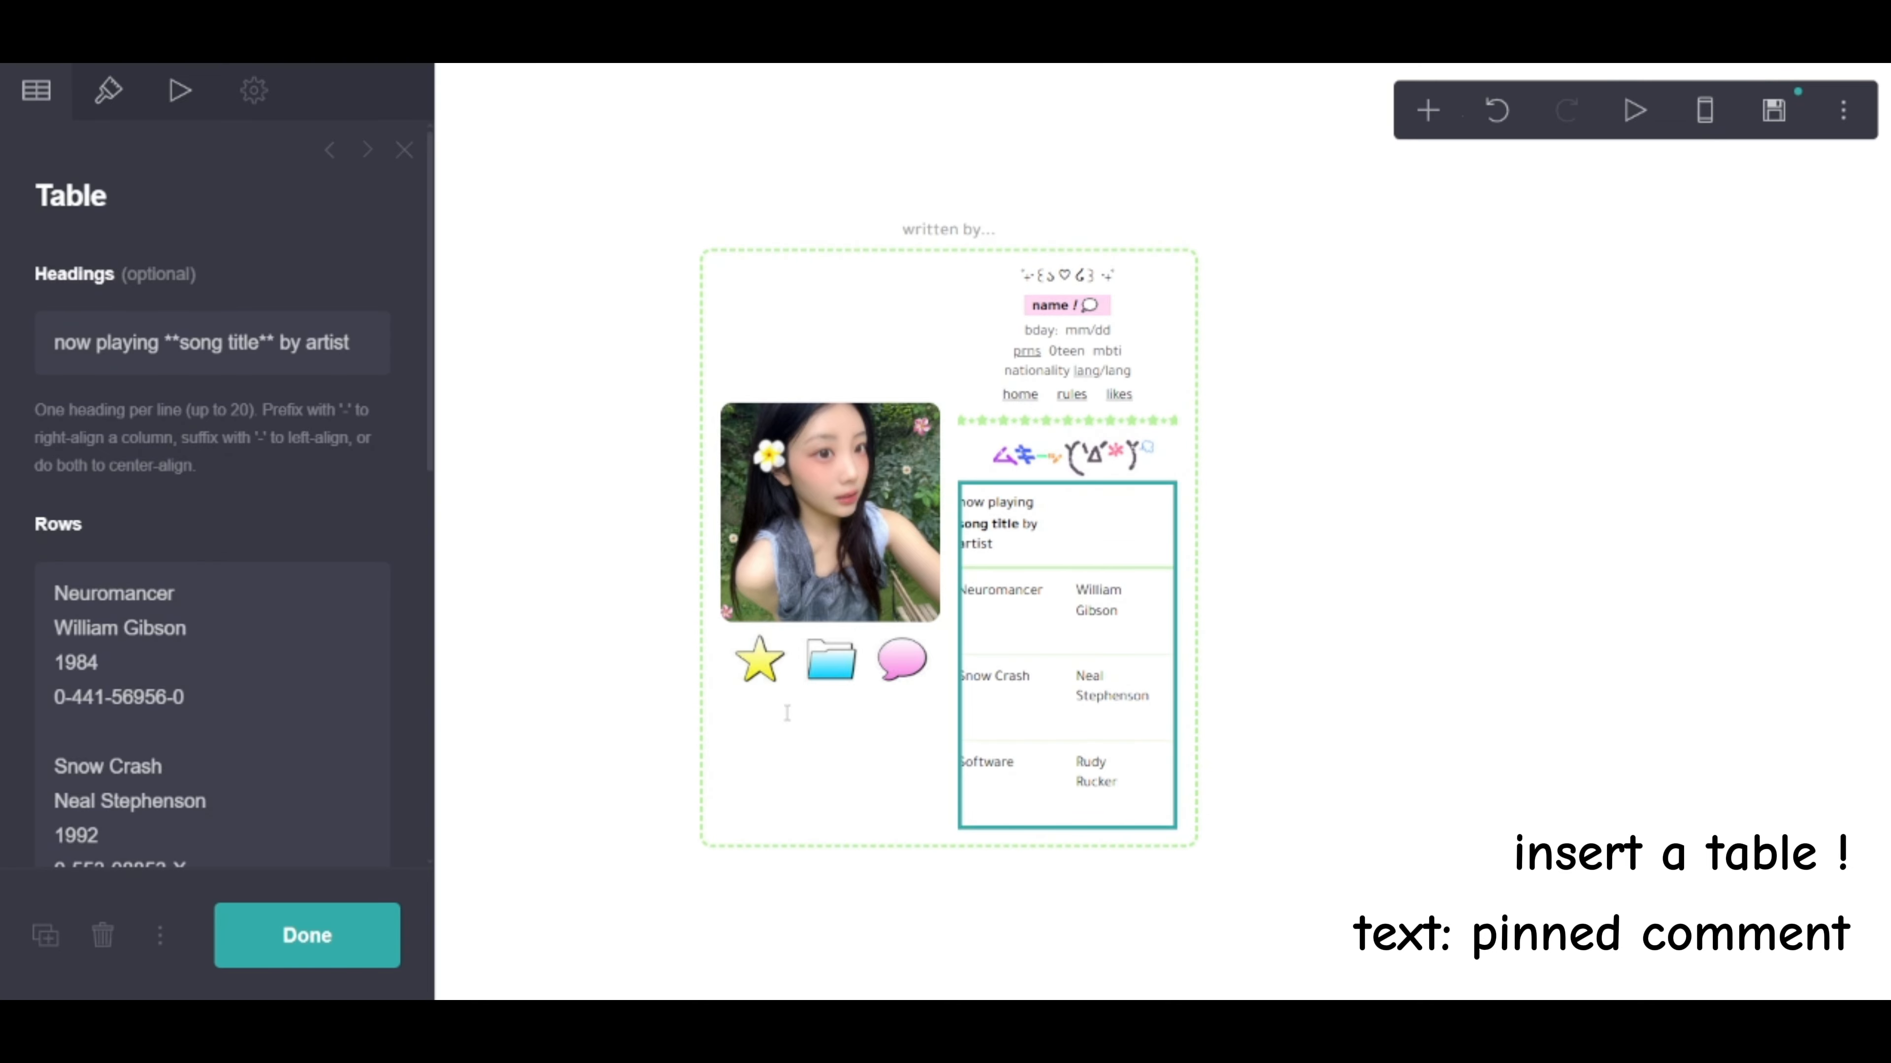
Replace the table's sample rows with the playback line "0:44 ──●──── 3:26"
scroll(209, 670, down, 4)
drag(187, 748, 171, 294)
text(0:44 ──●──── 3:26)
Set the table's style to Grid
click(108, 90)
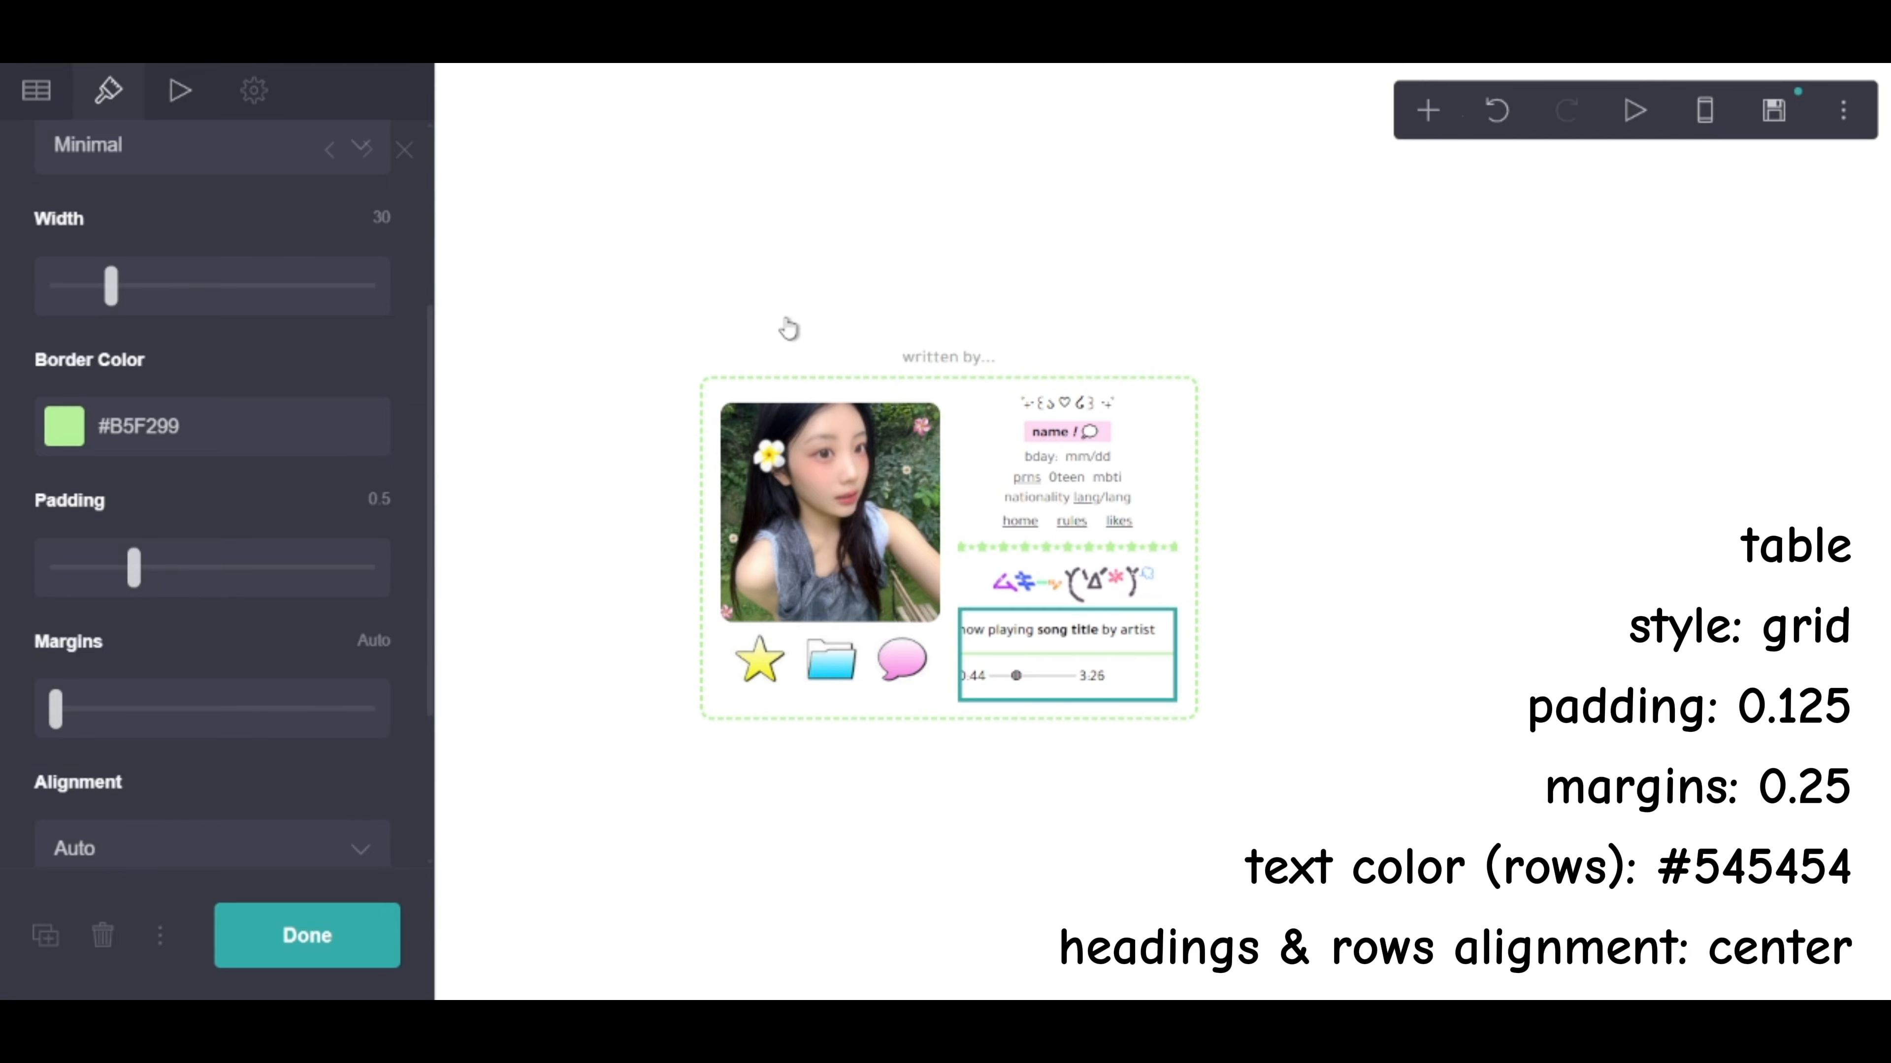
scroll(262, 511, up, 5)
click(237, 450)
click(214, 539)
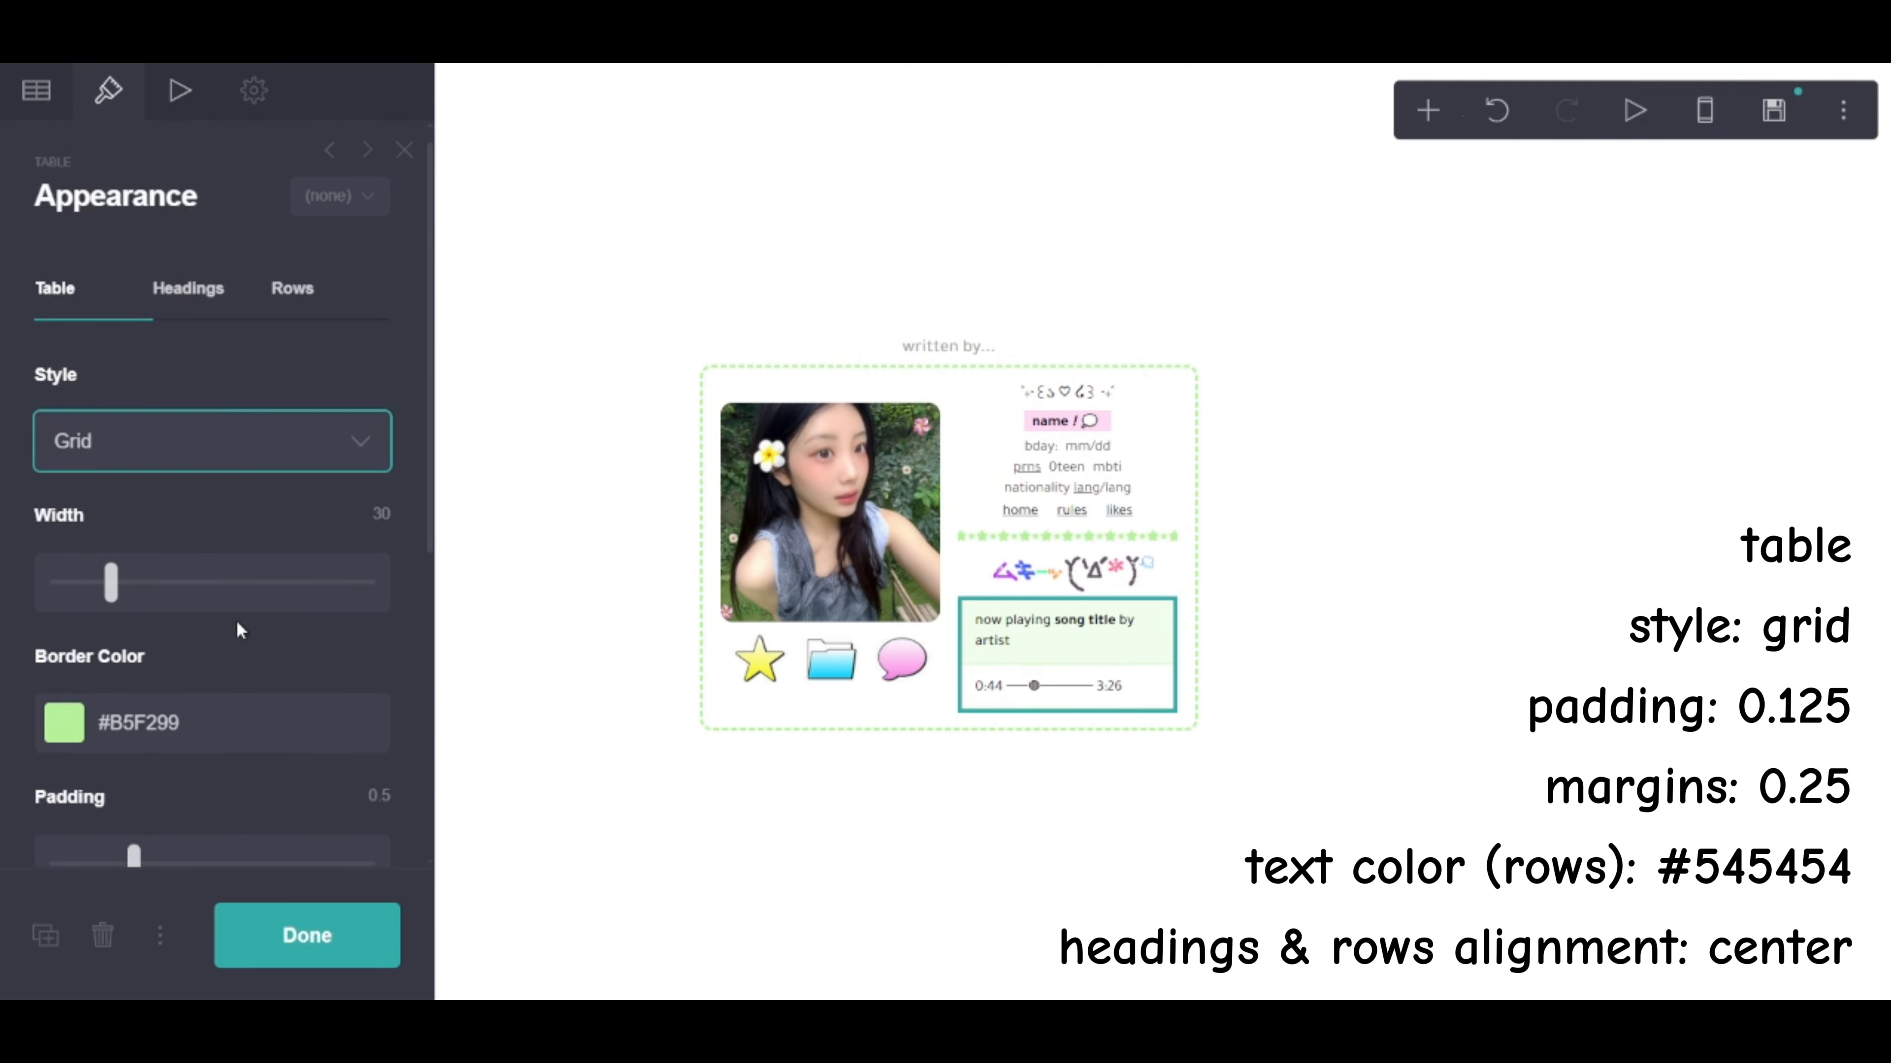
Set the now-playing table's padding to 0.125 and its margins to 0.25
scroll(238, 630, down, 2)
drag(131, 670, 73, 674)
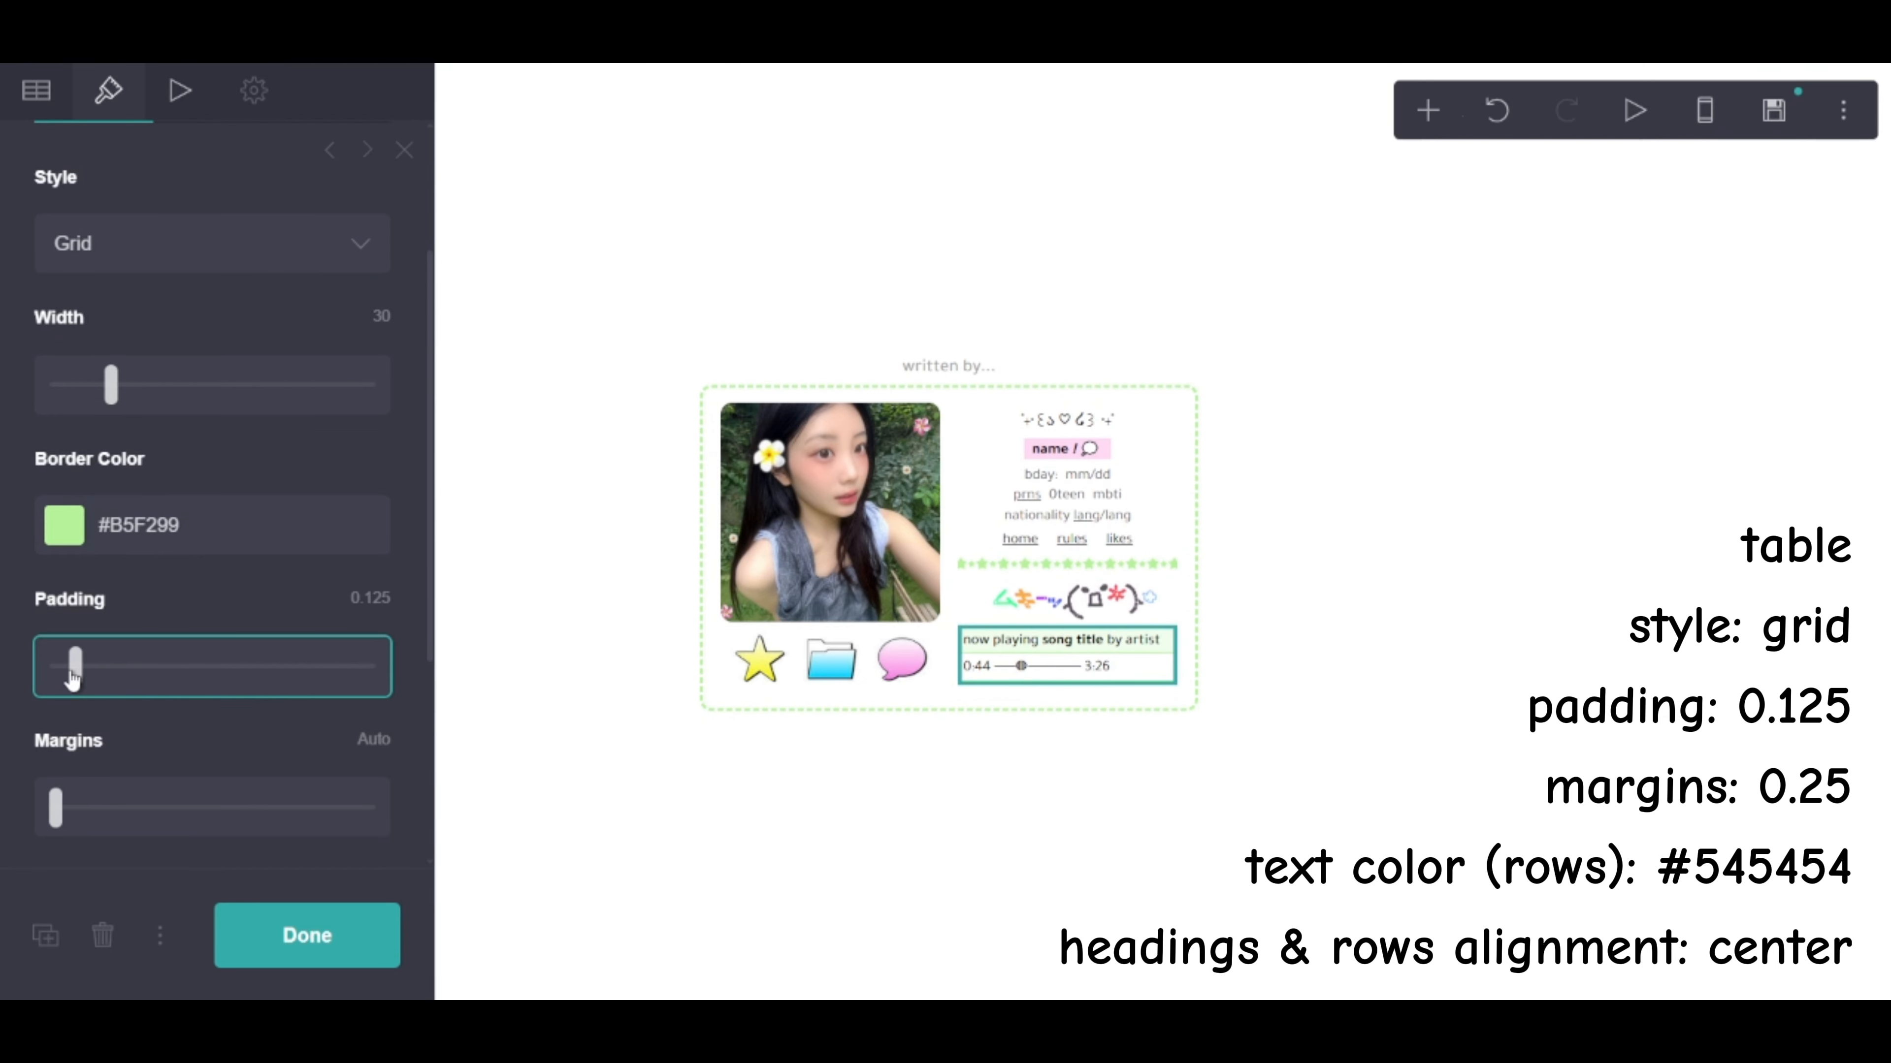
click(360, 741)
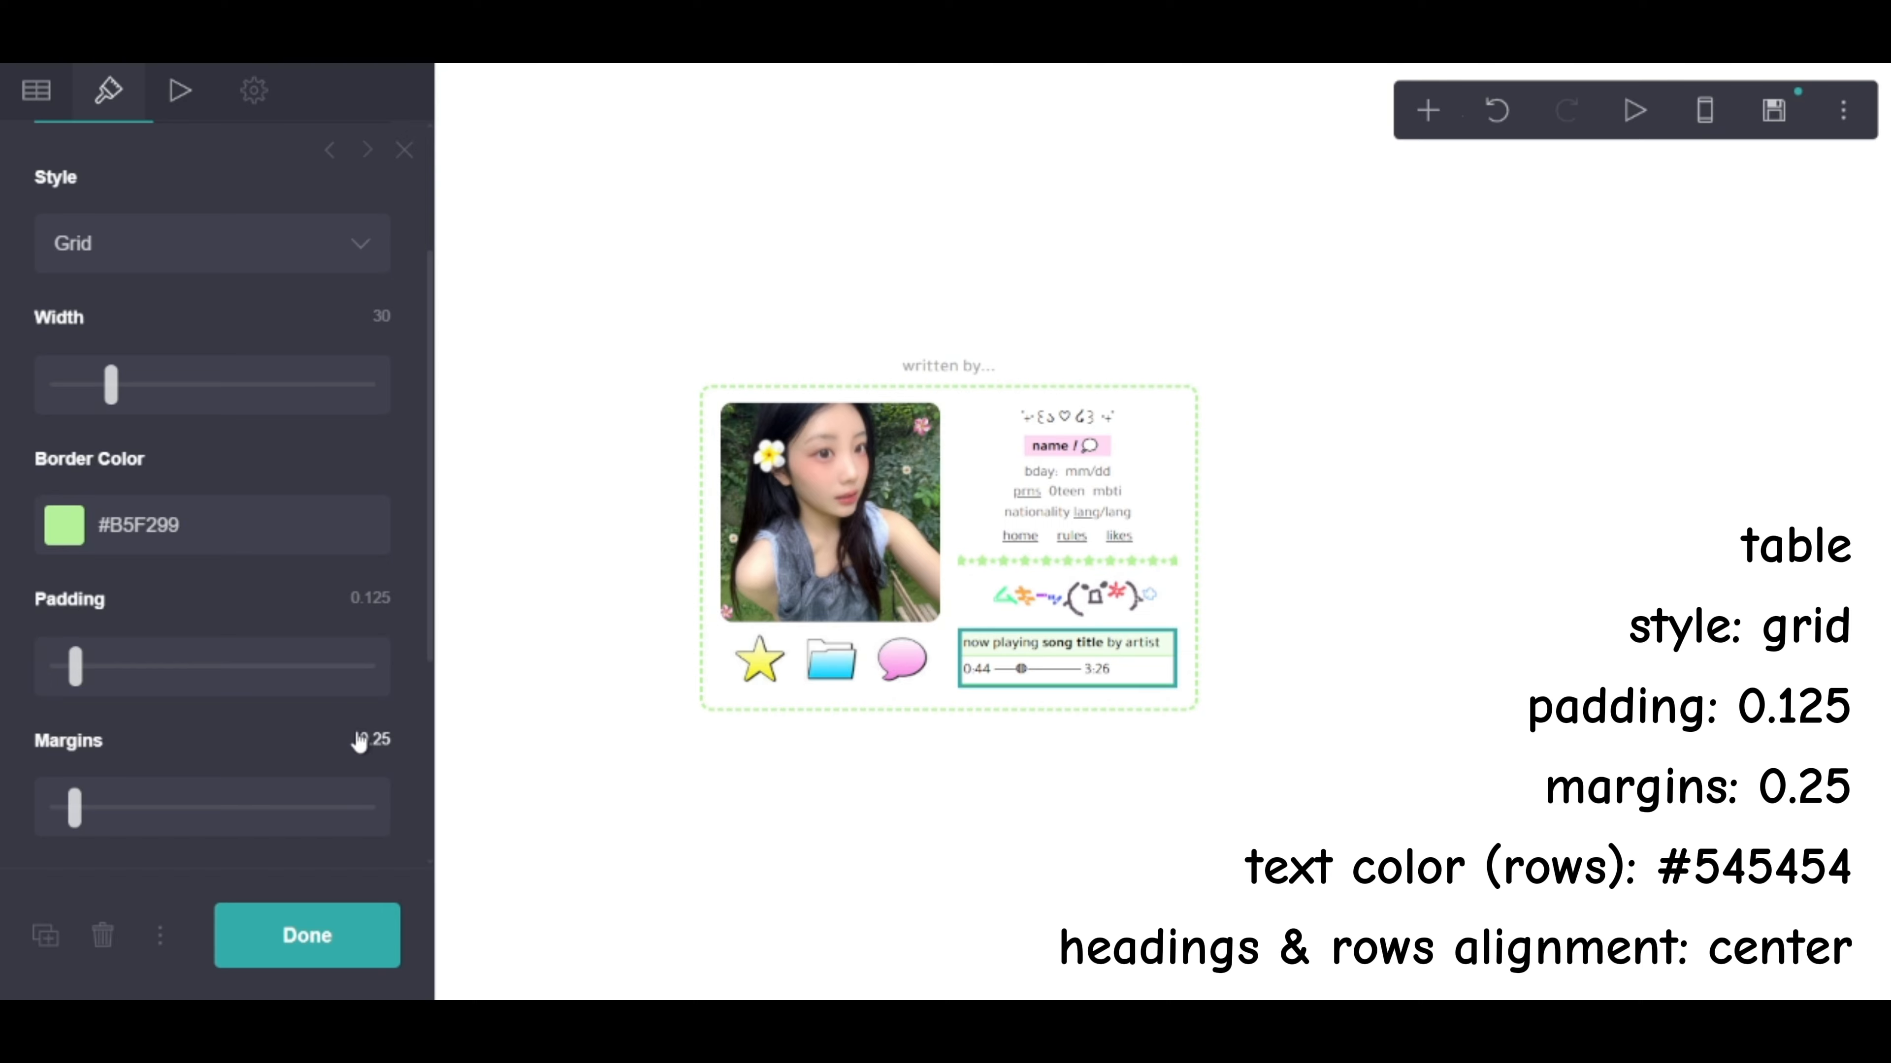
scroll(63, 642, down, 5)
click(97, 624)
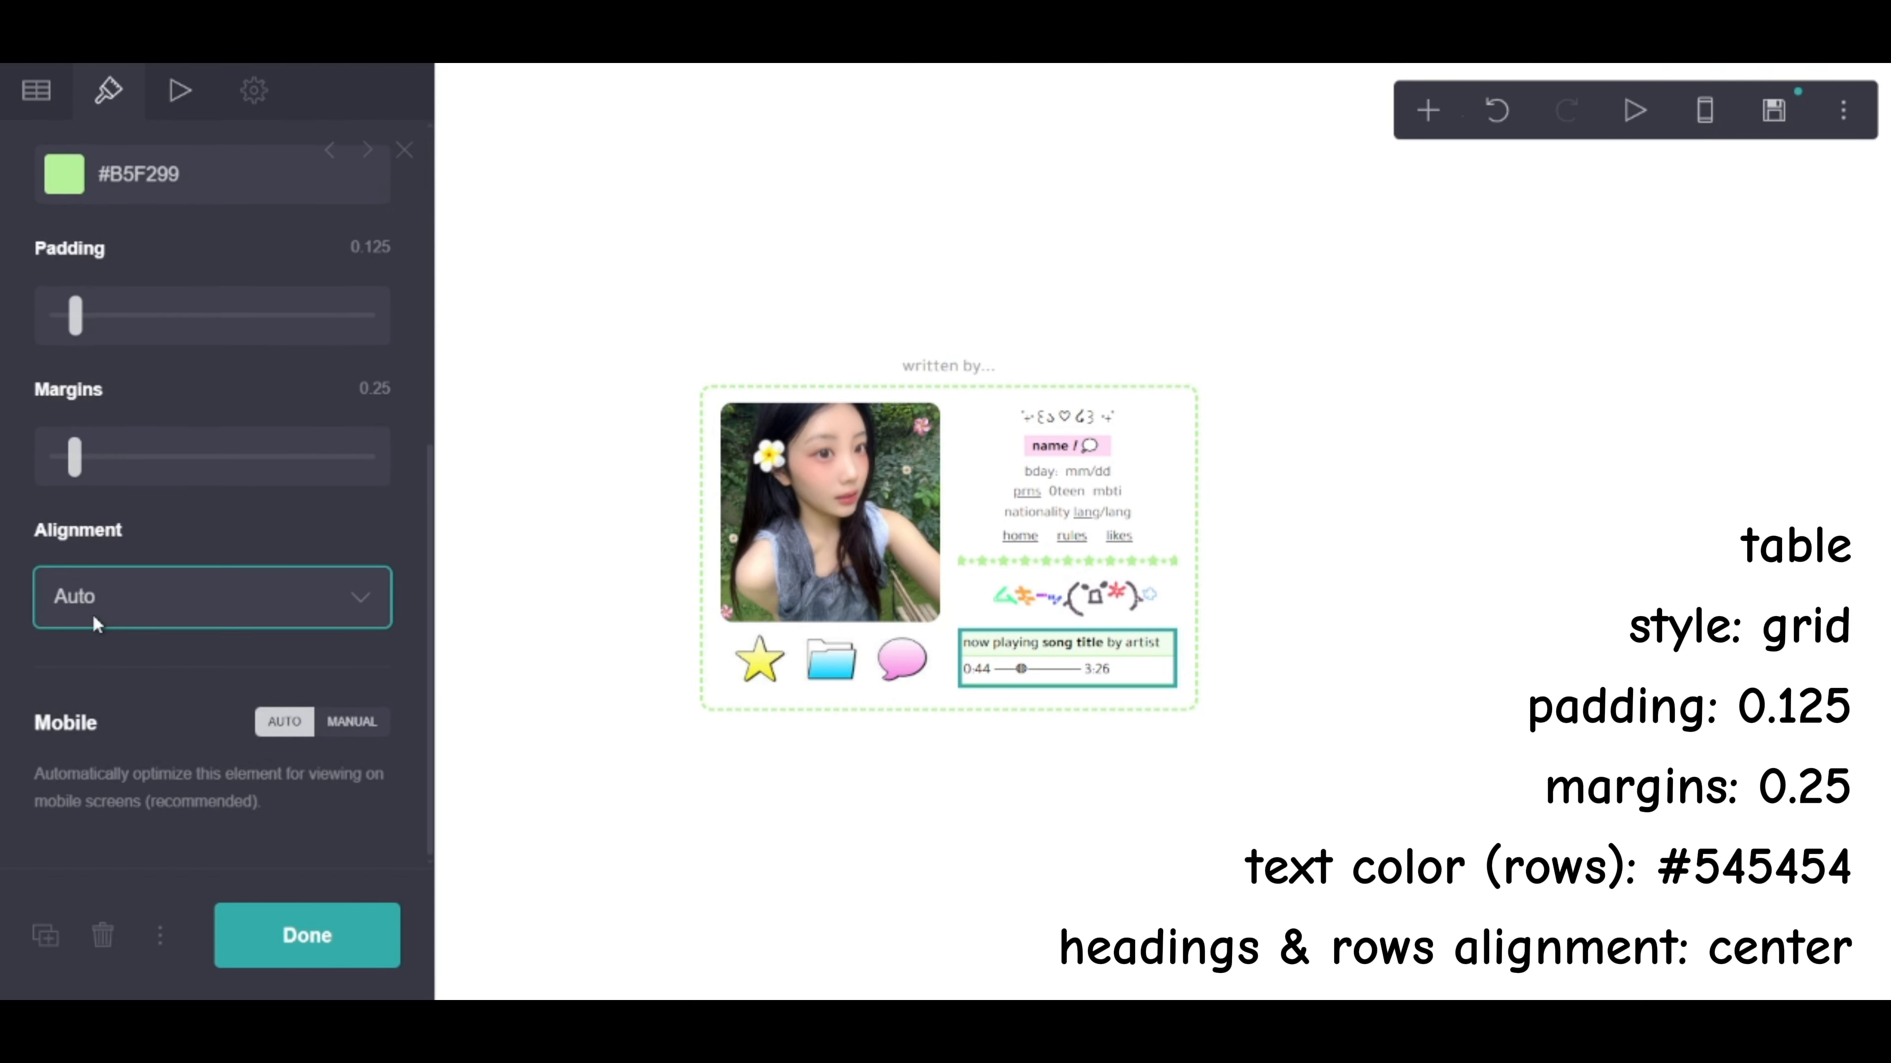
scroll(111, 633, up, 5)
click(188, 308)
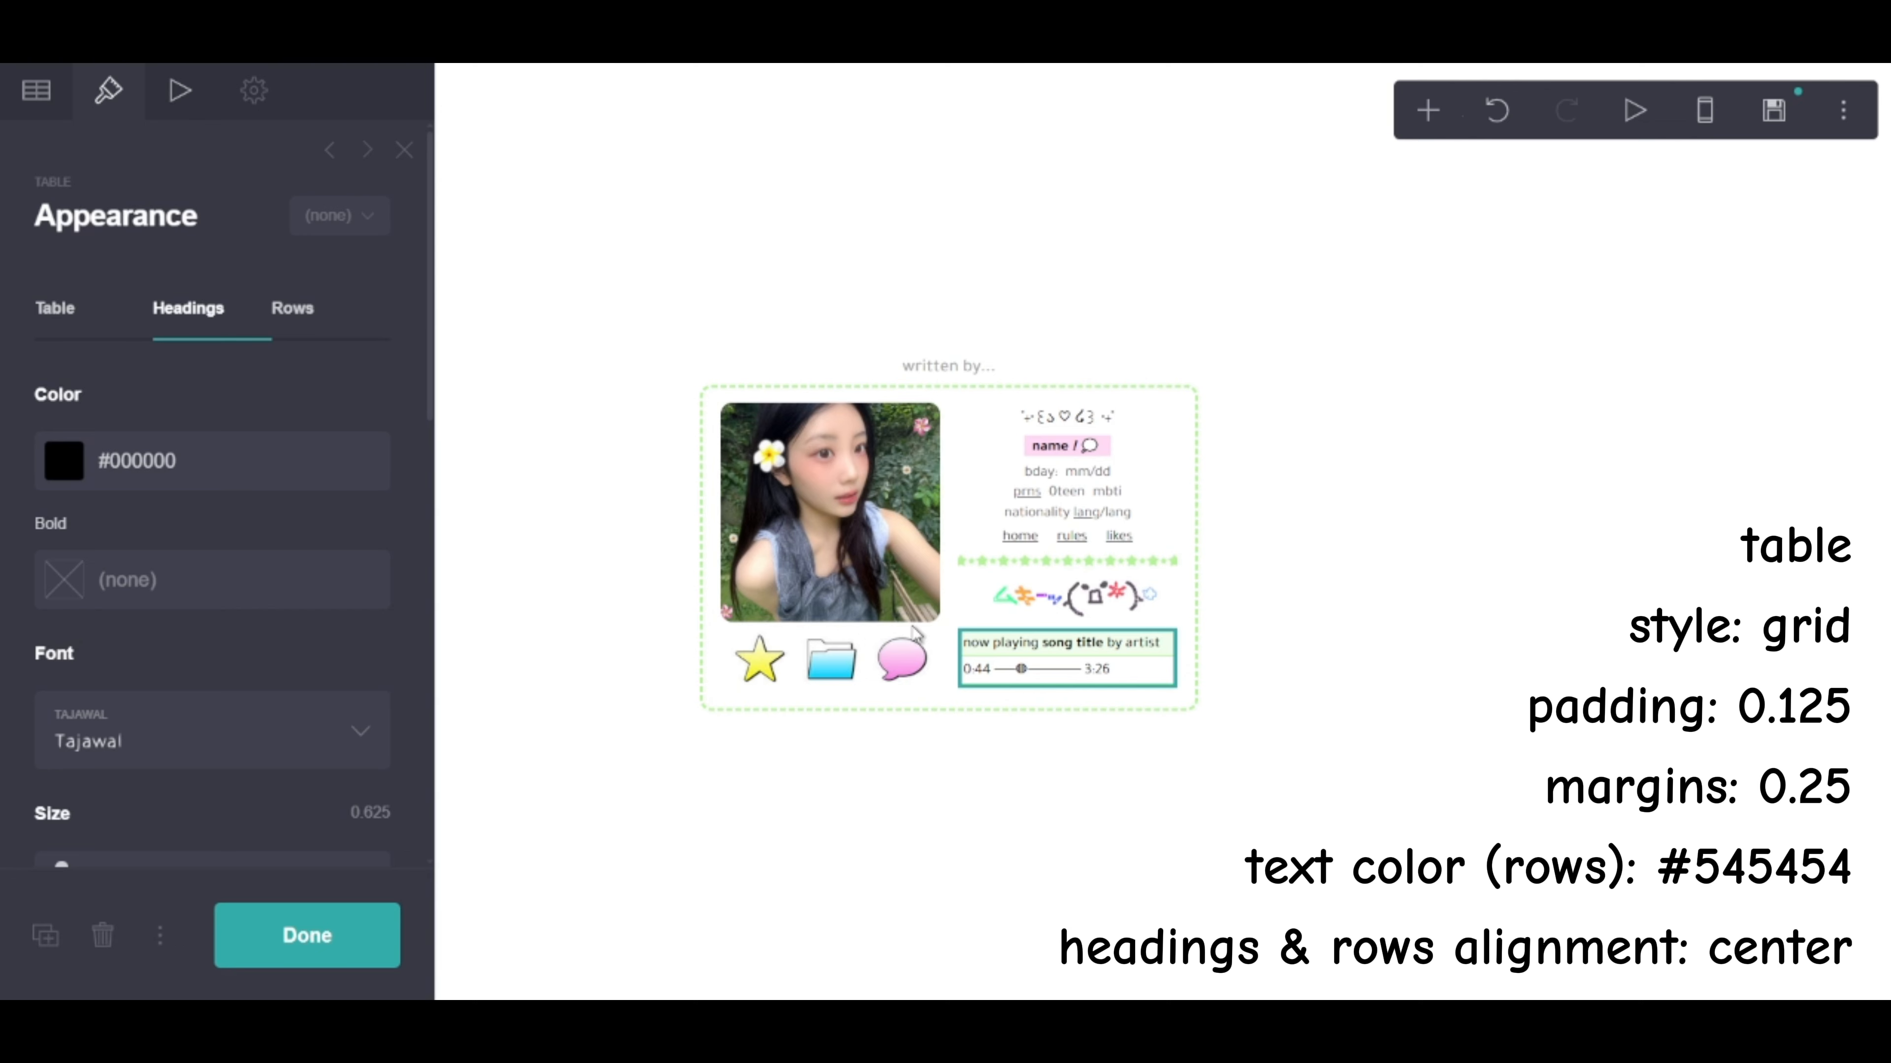
scroll(326, 710, down, 4)
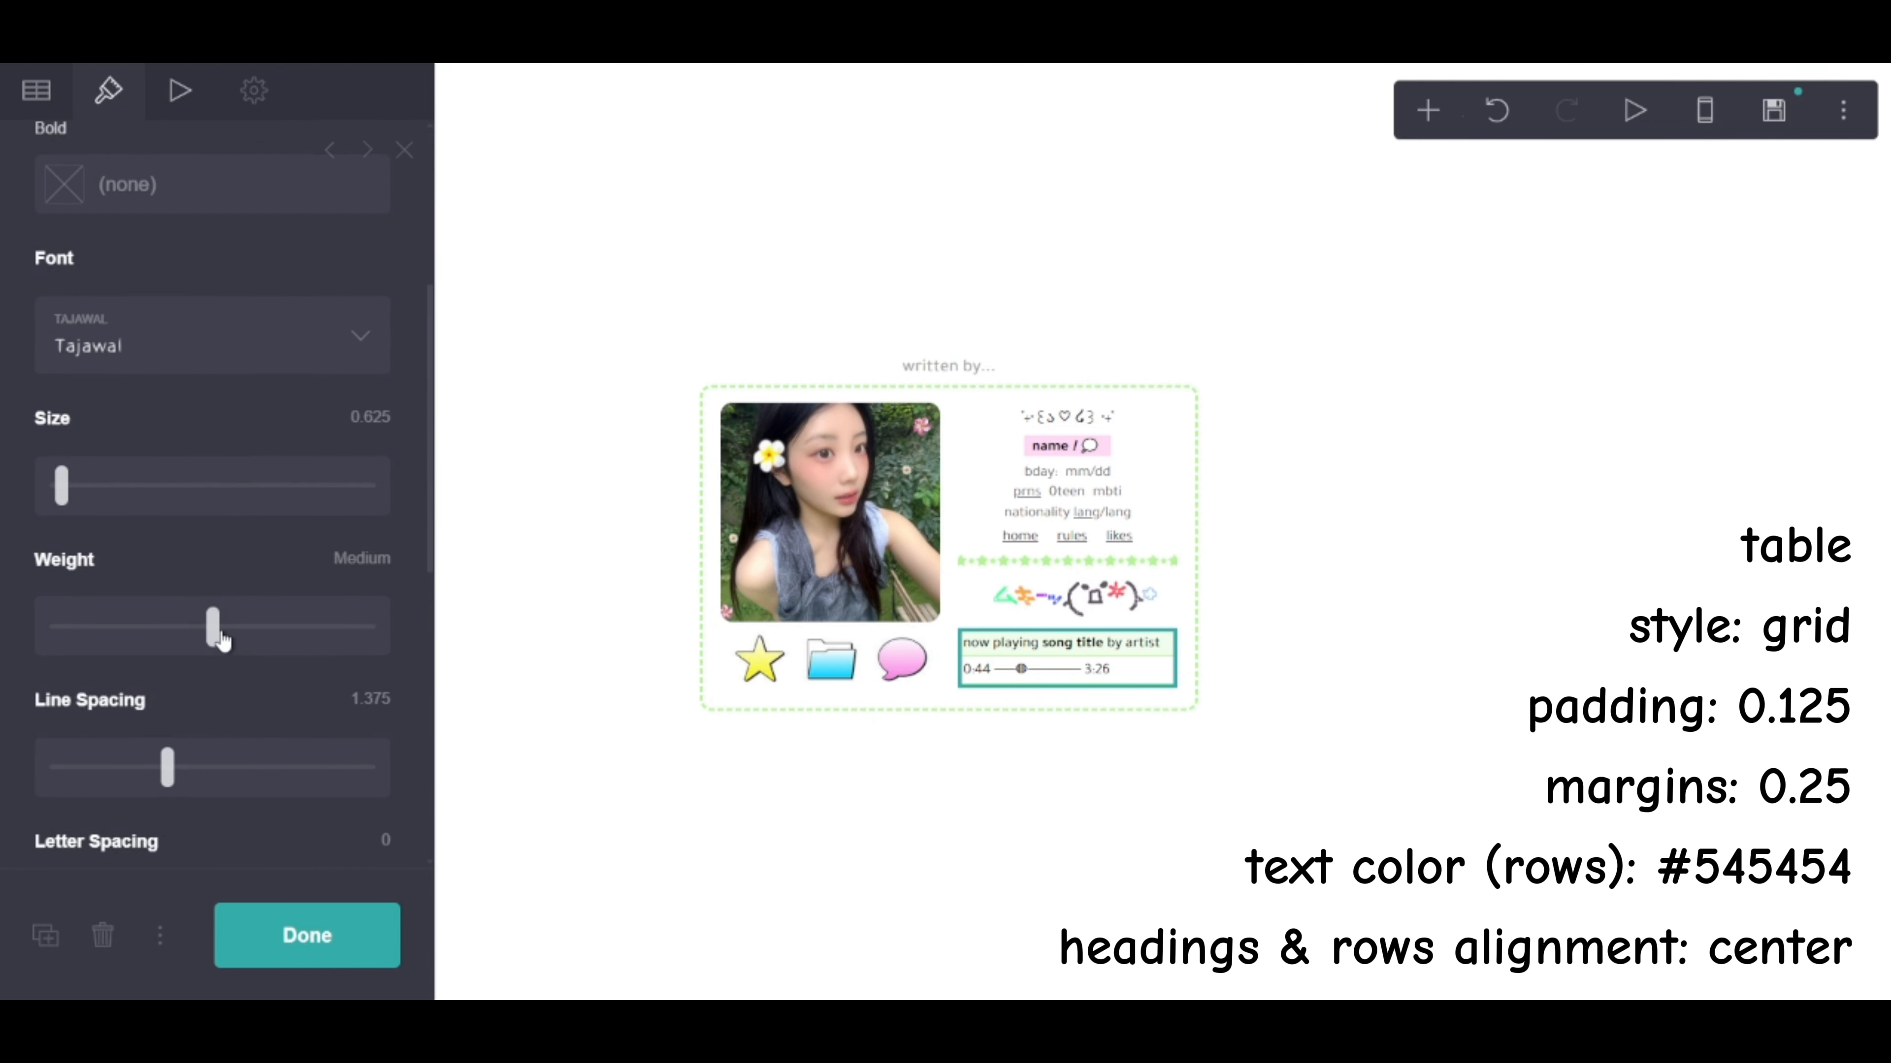
scroll(181, 671, up, 4)
Set the text color of the table's rows to #545454 and finish editing the table
click(293, 308)
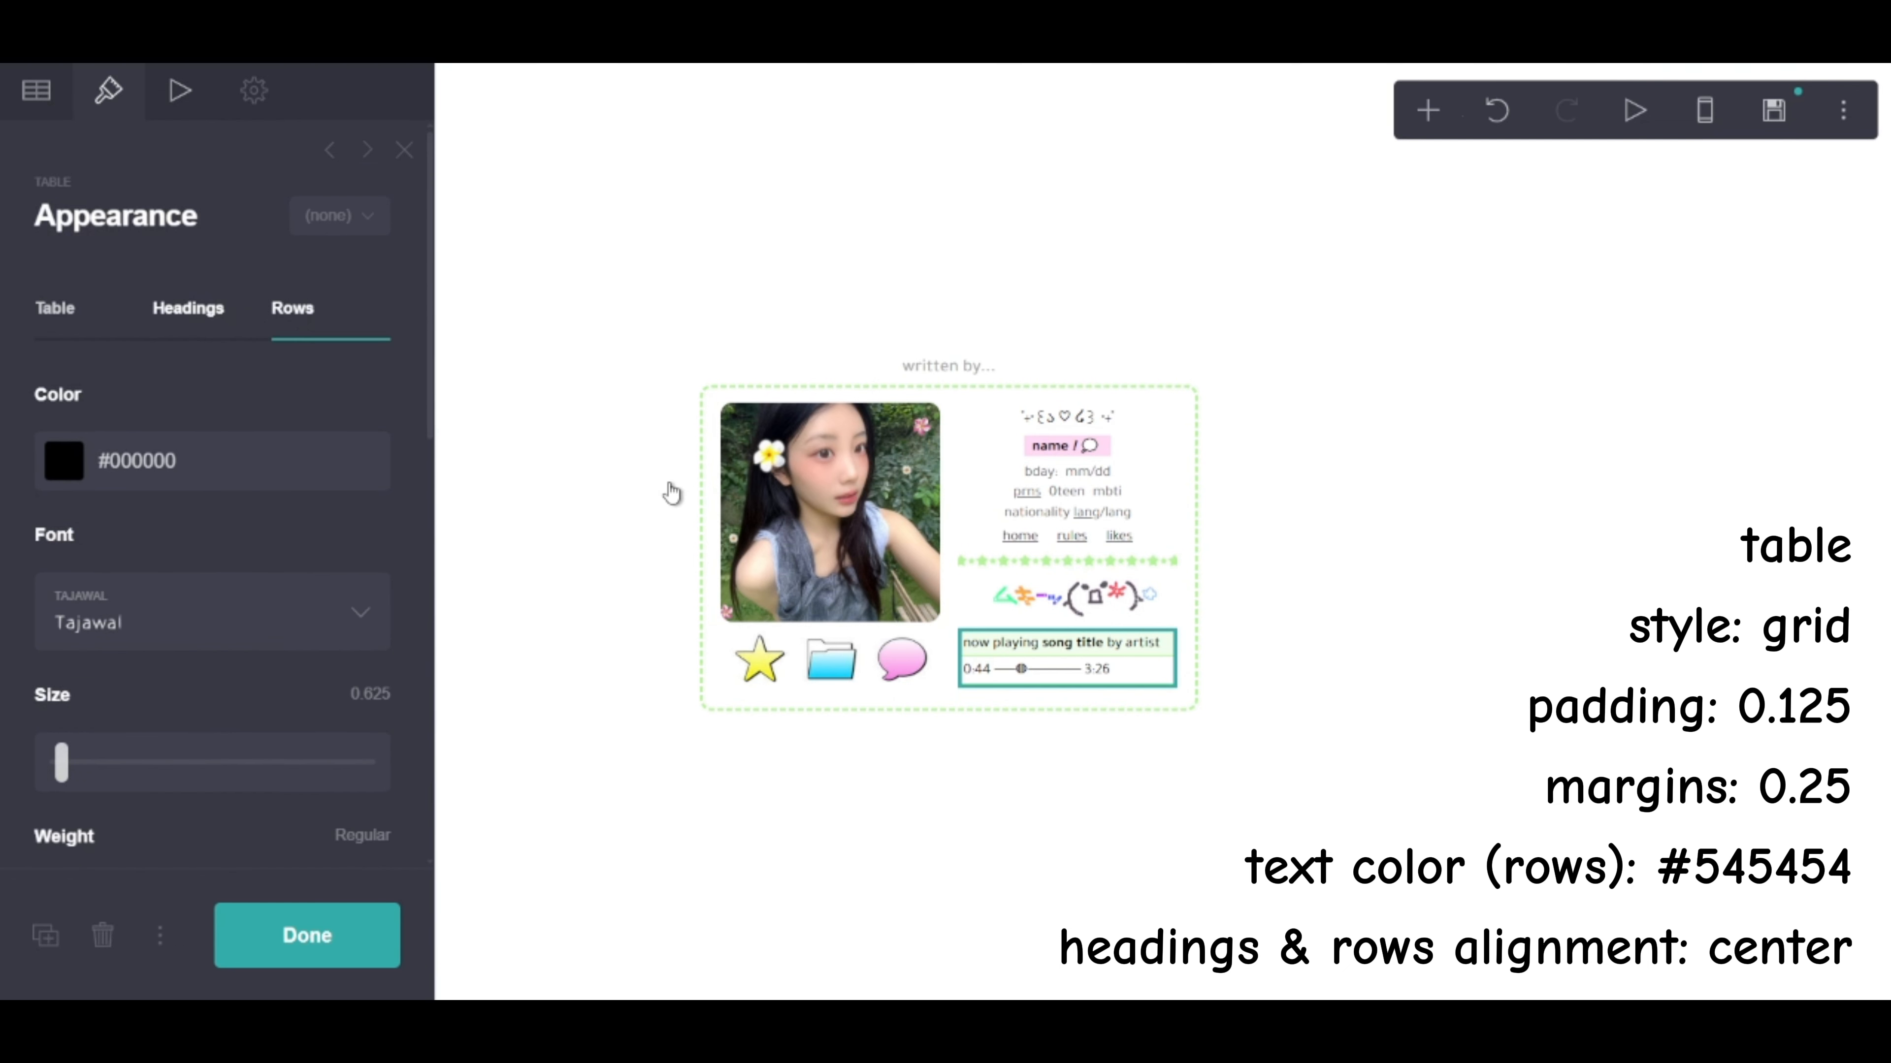
click(237, 459)
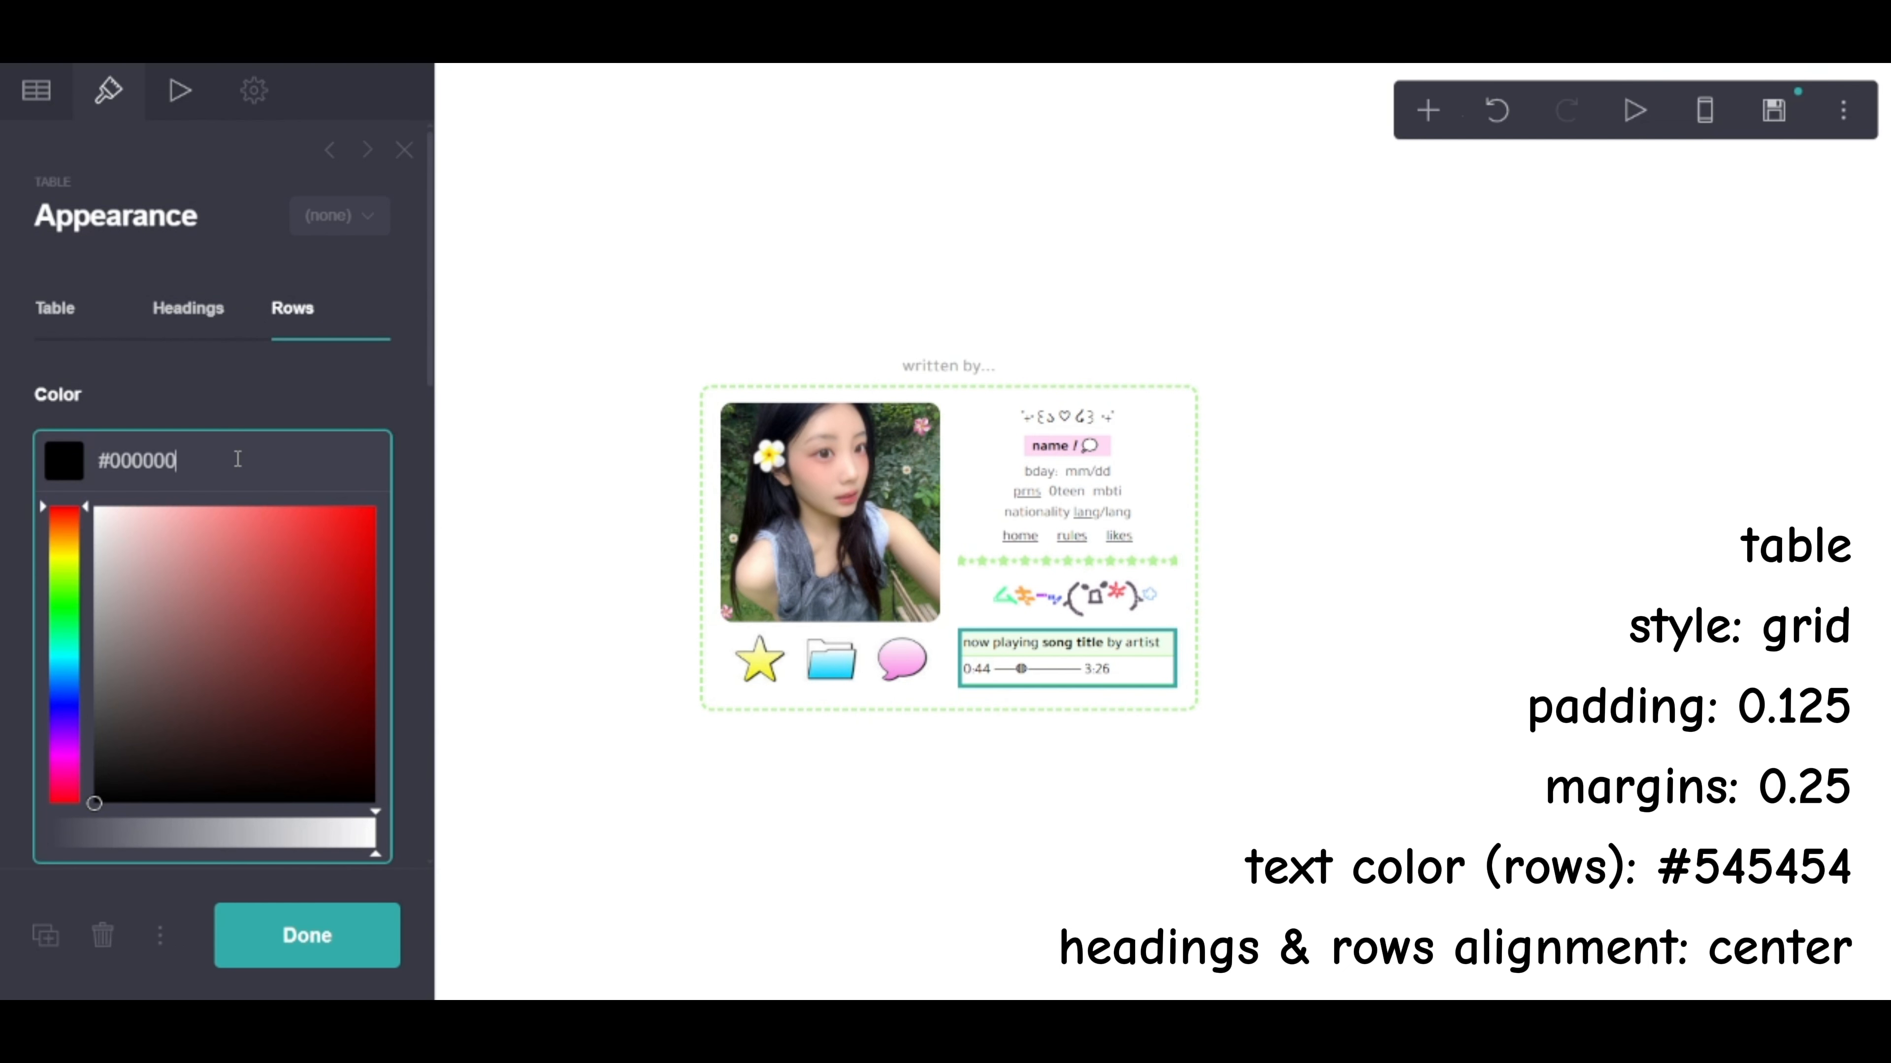
text(545454)
key(Return)
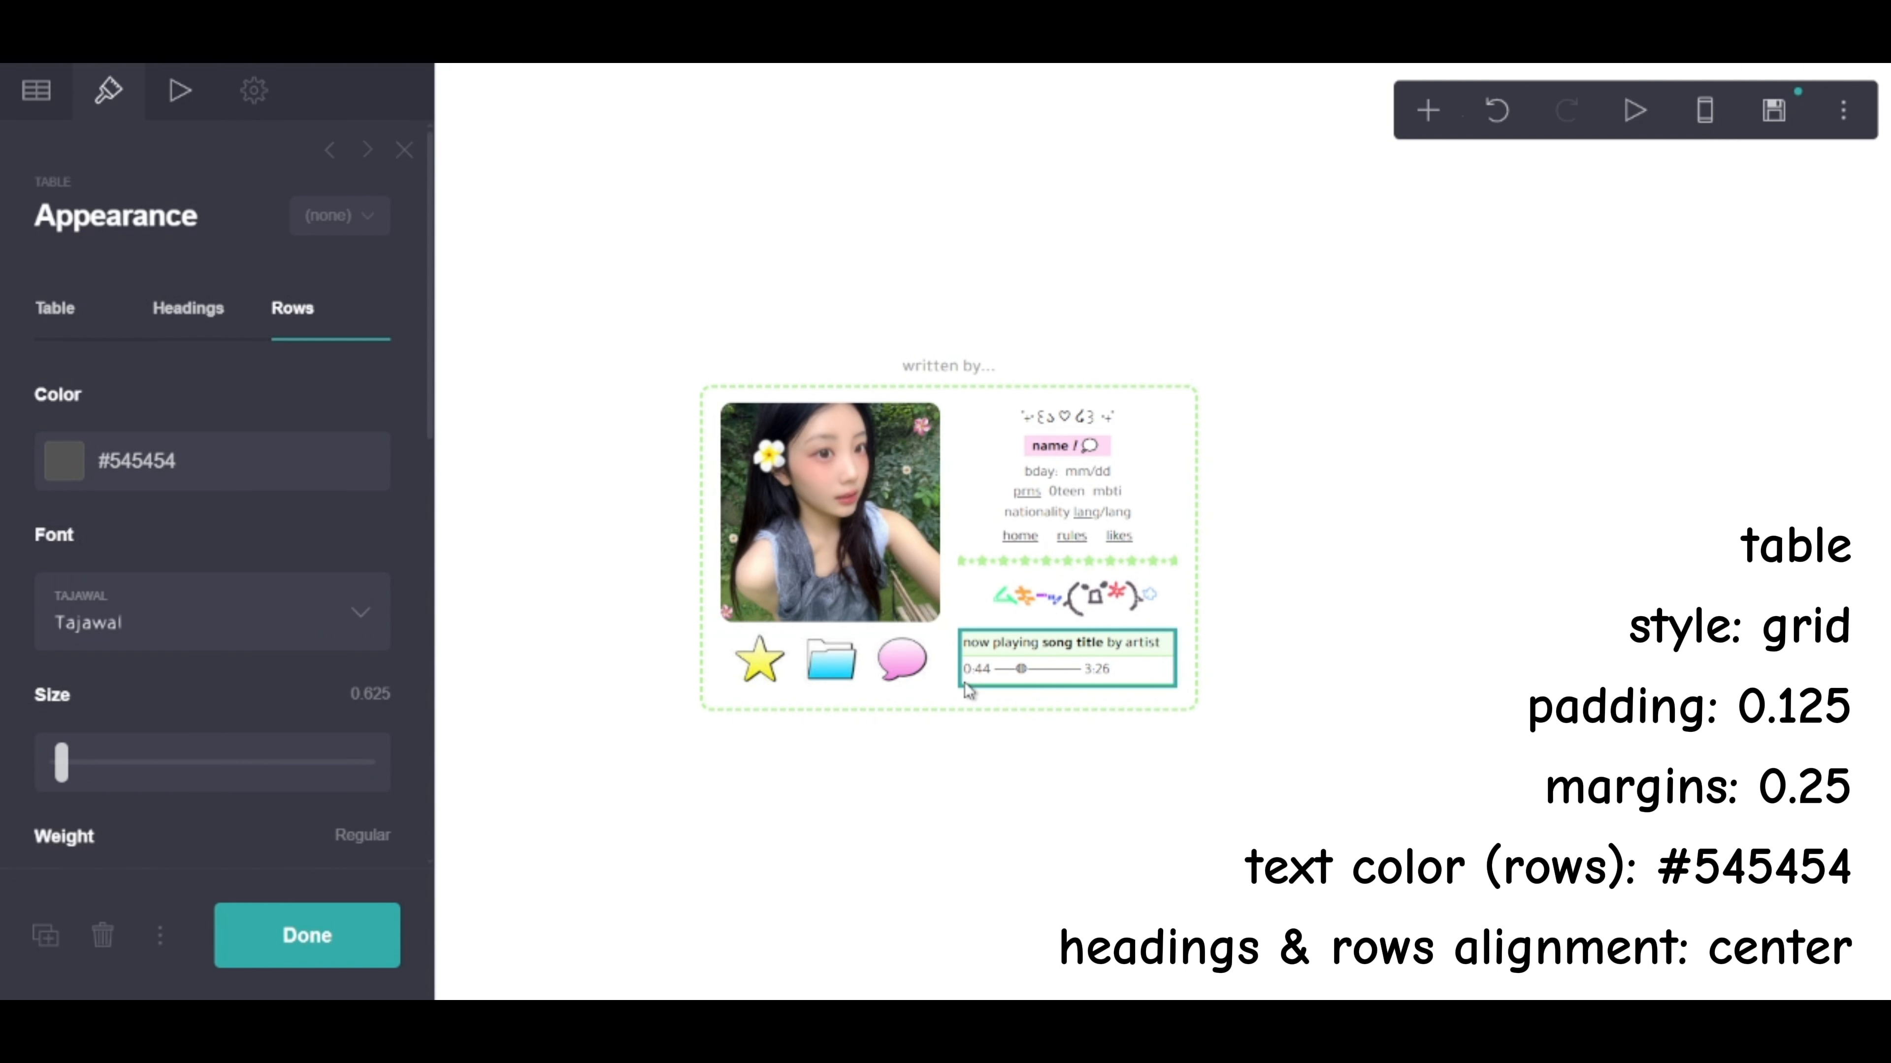
scroll(125, 712, down, 5)
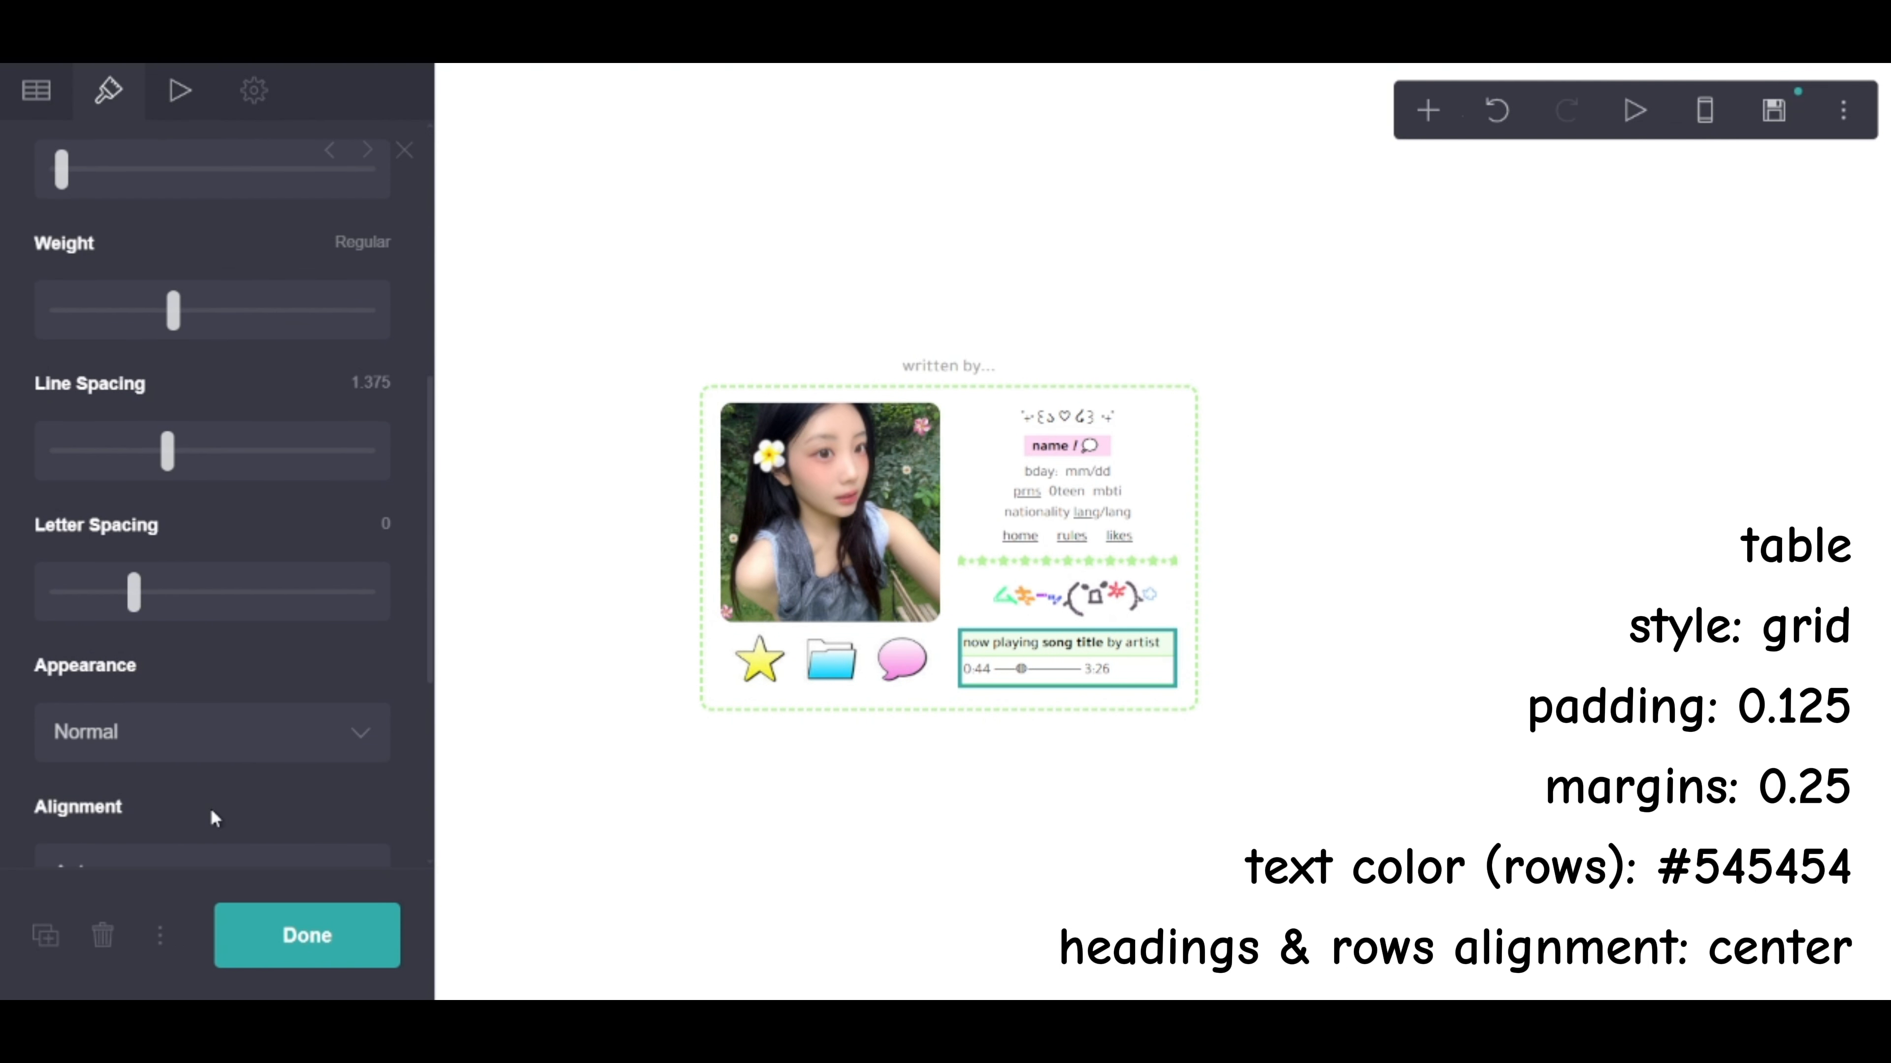
click(308, 936)
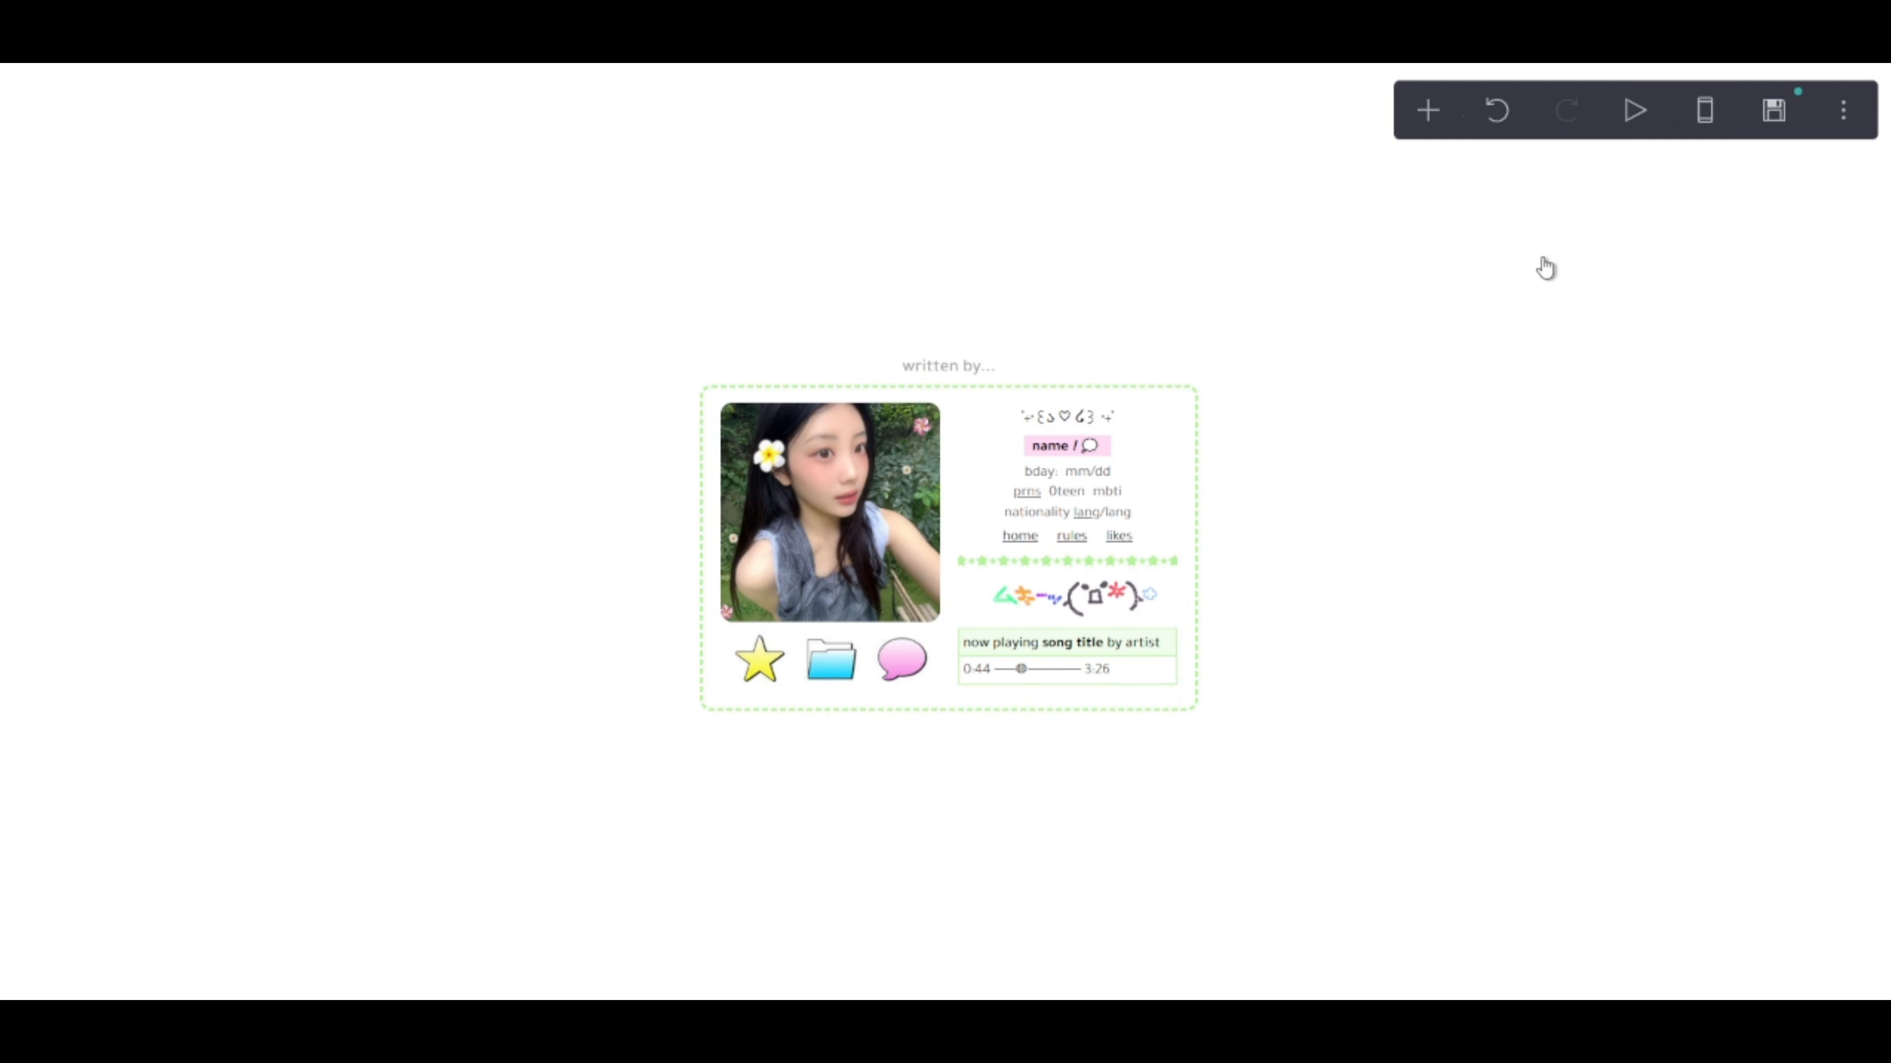
Add a Header Marker control below the profile container with a margin of 0.5
click(1428, 112)
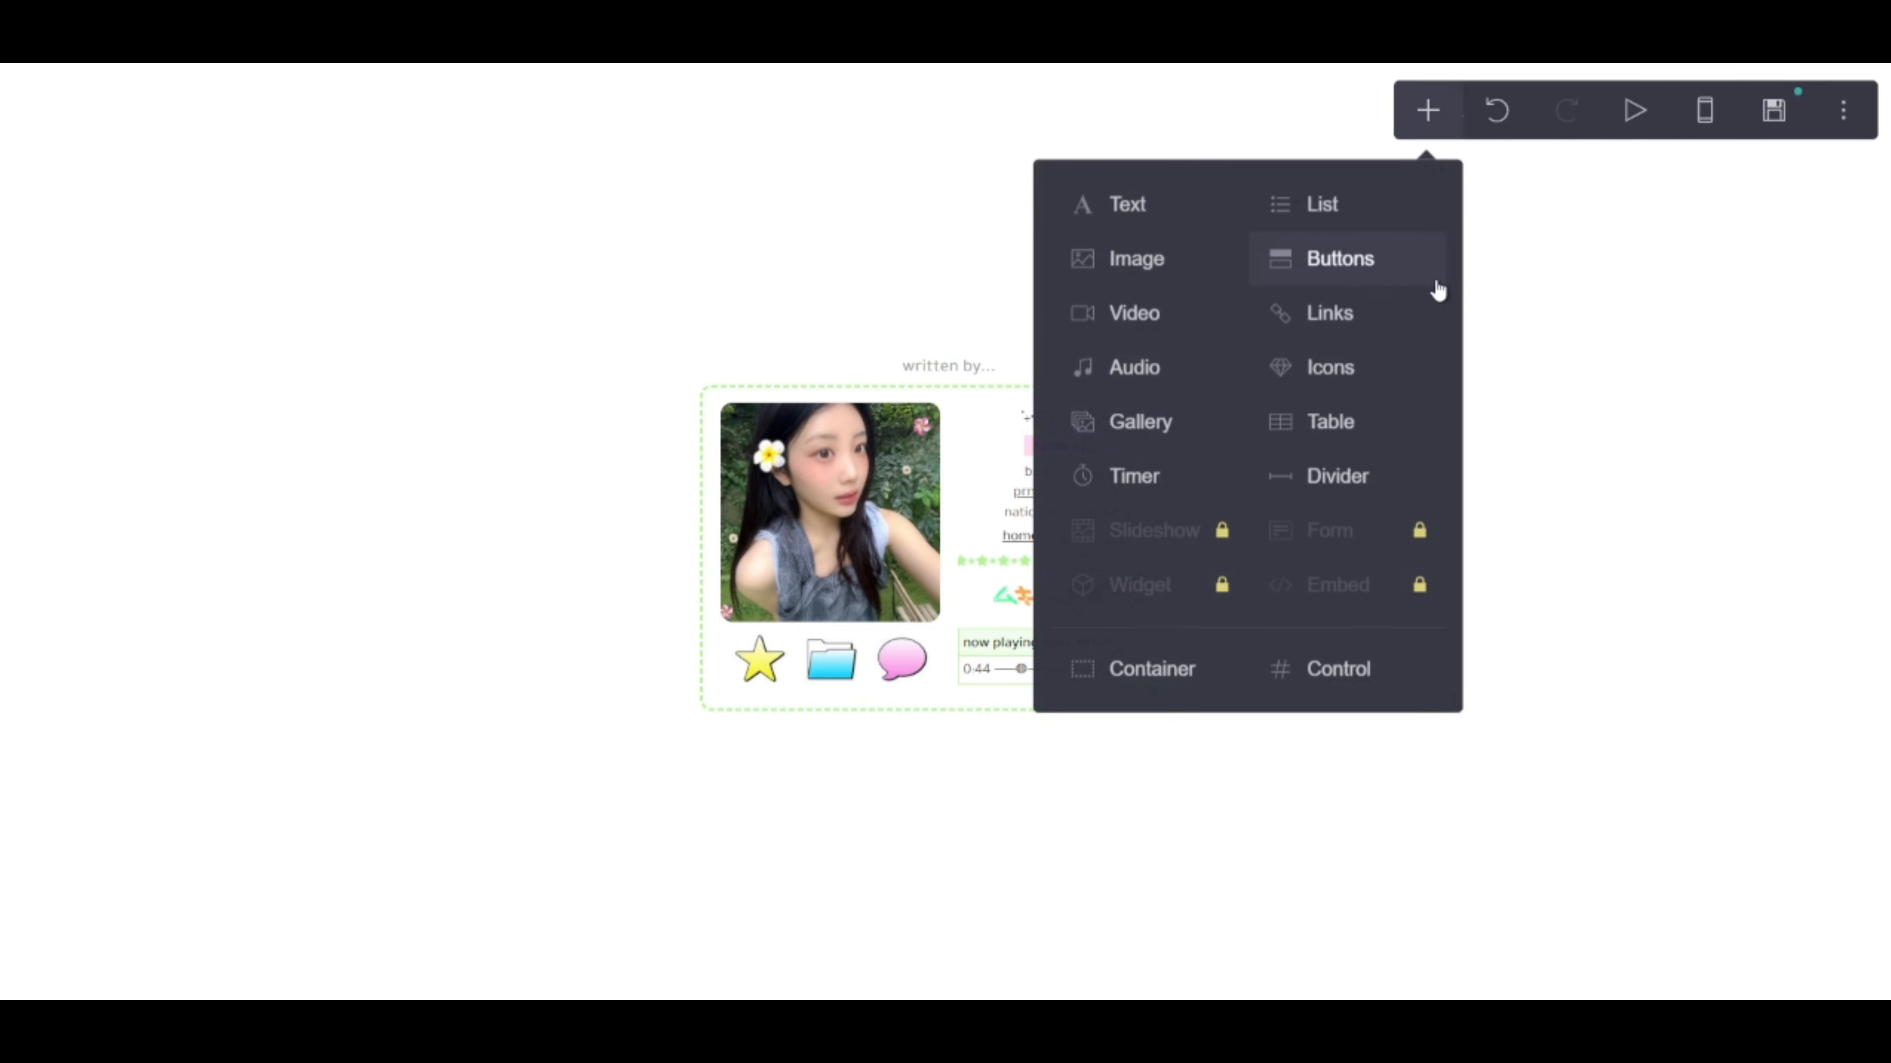
click(1342, 667)
click(159, 423)
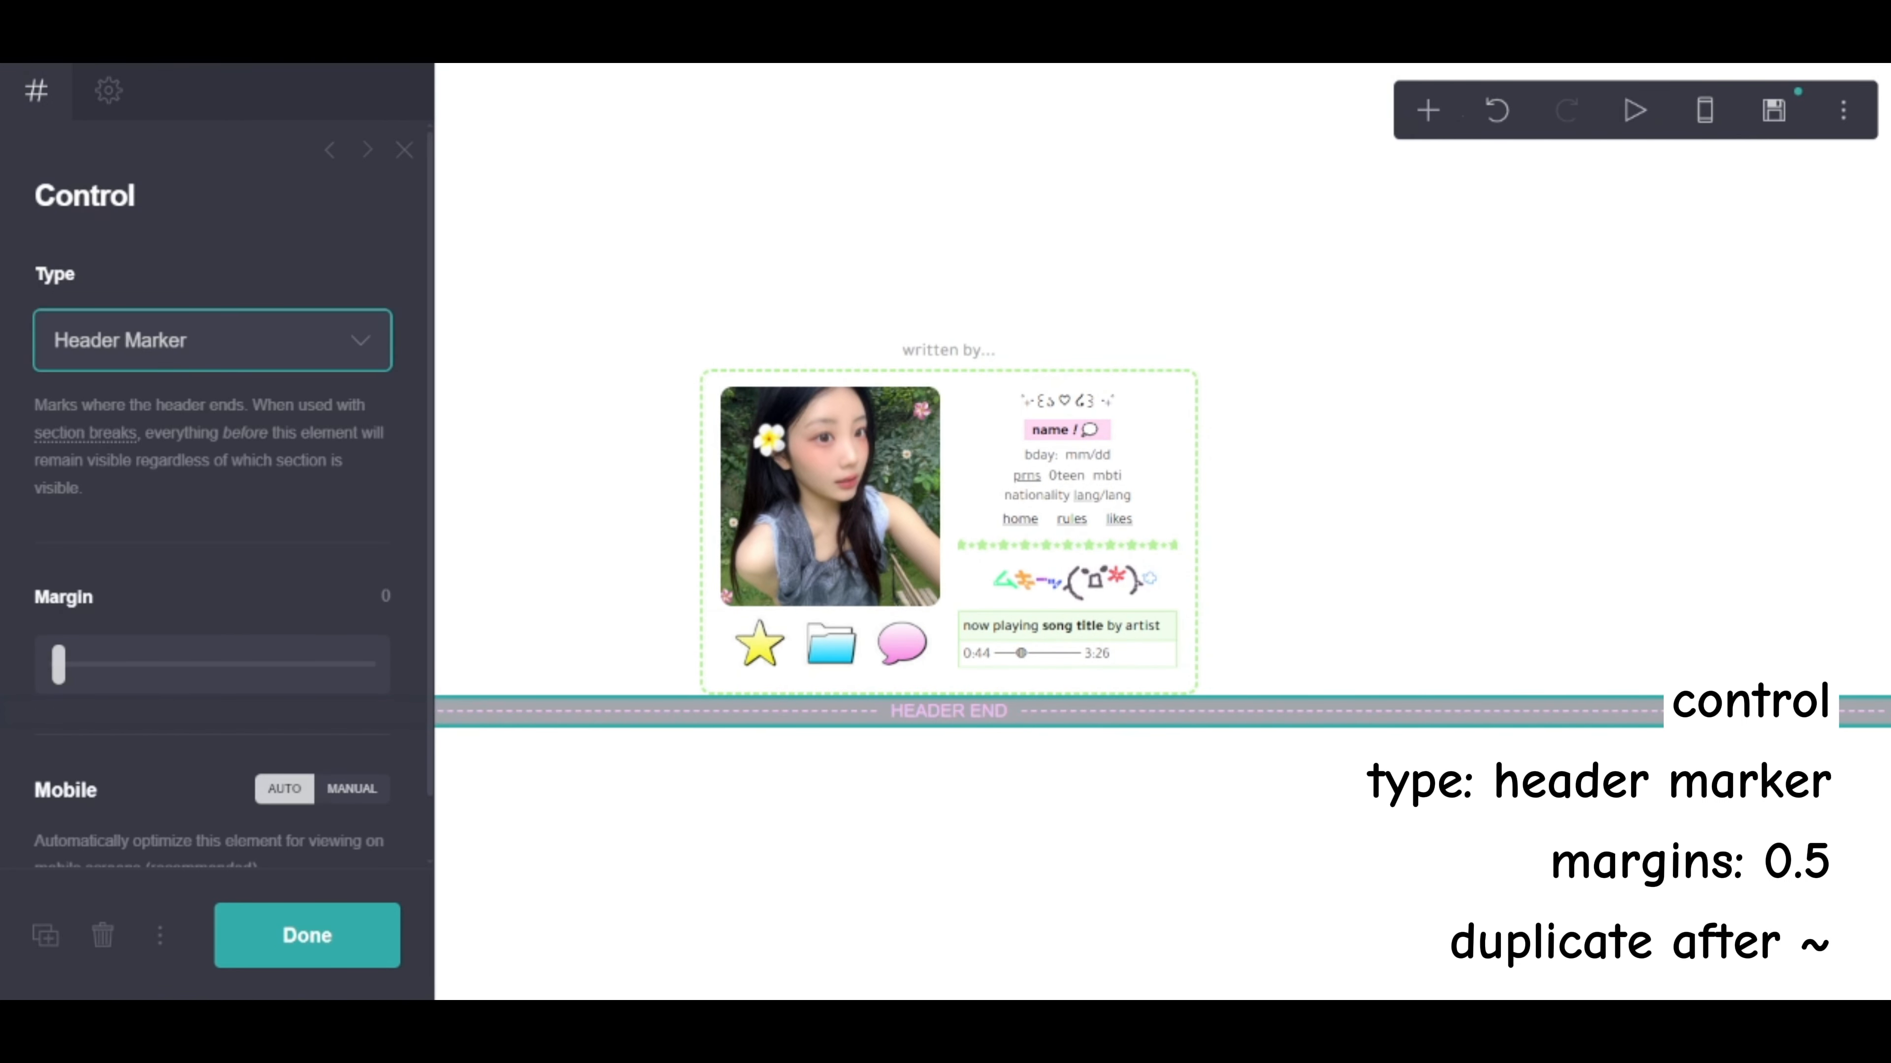
click(361, 594)
text(.5)
key(Return)
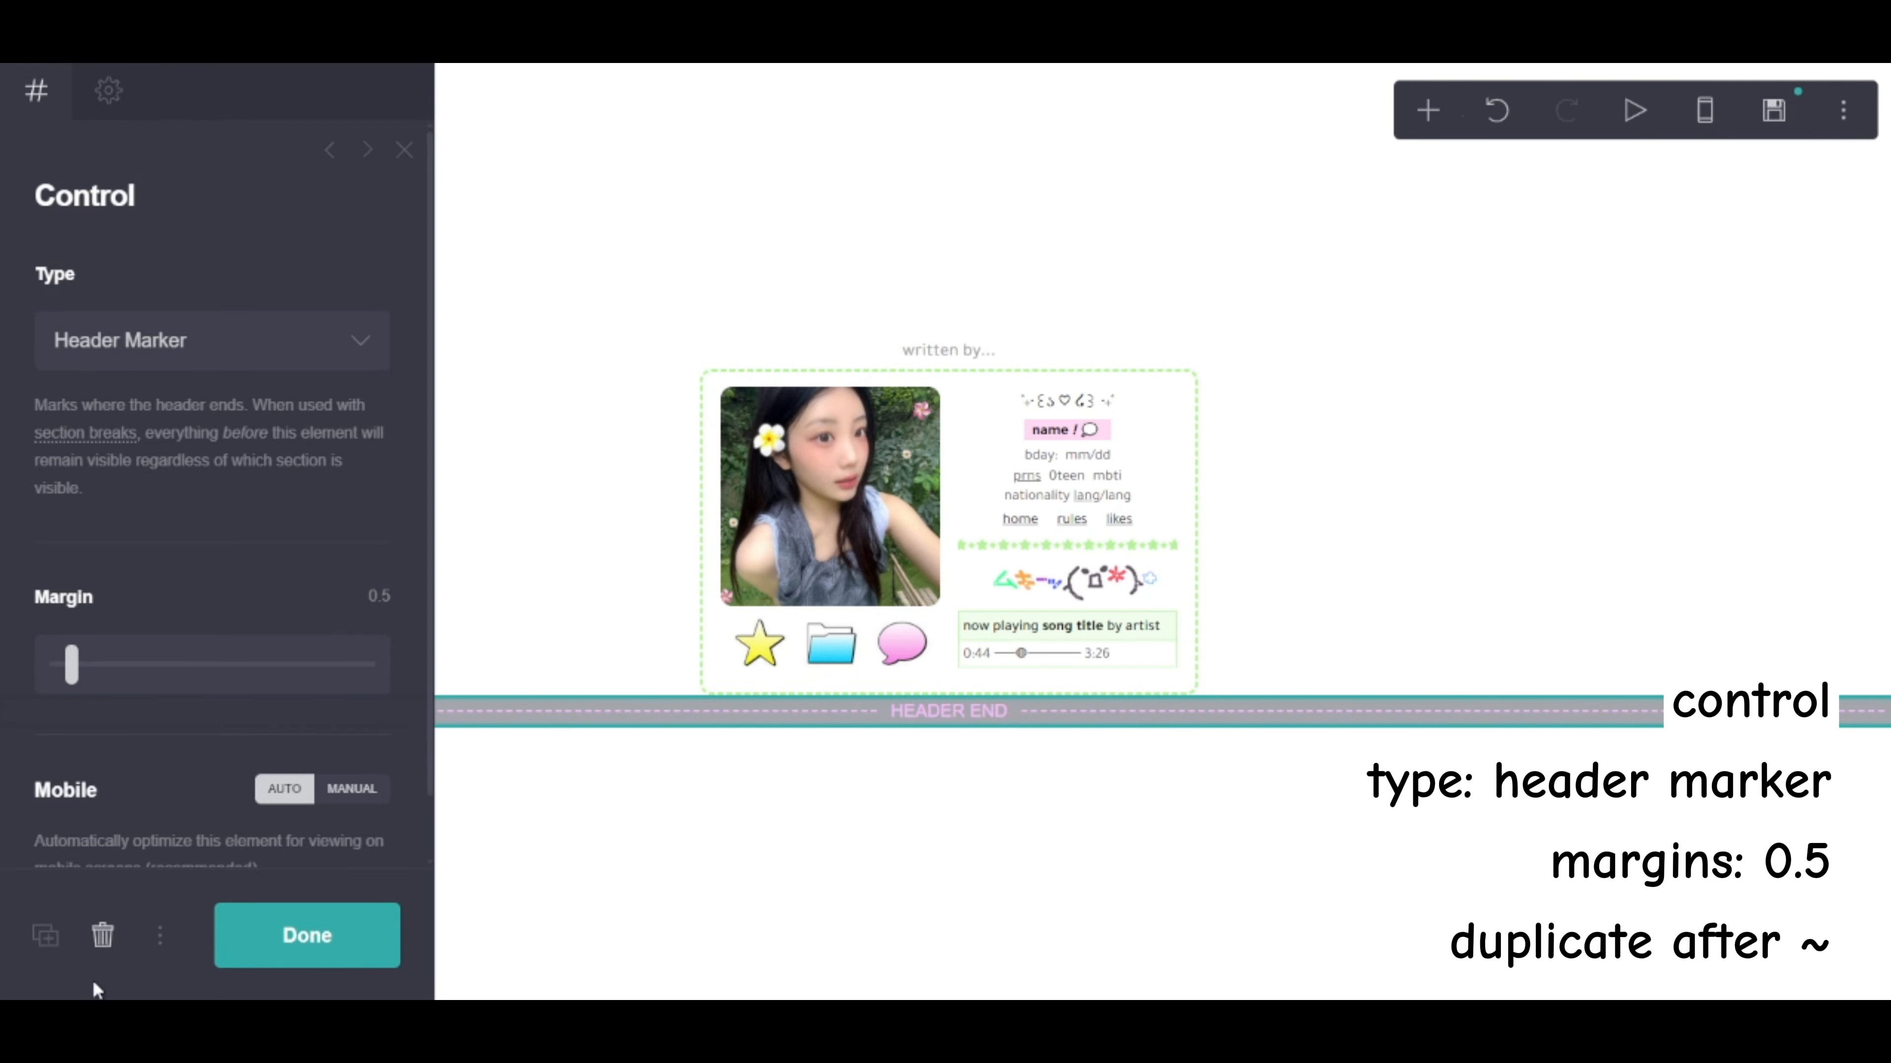
Duplicate the header marker as a Section Break named "fill", and duplicate that break as one named "rules"
click(45, 936)
click(231, 355)
click(195, 399)
click(220, 827)
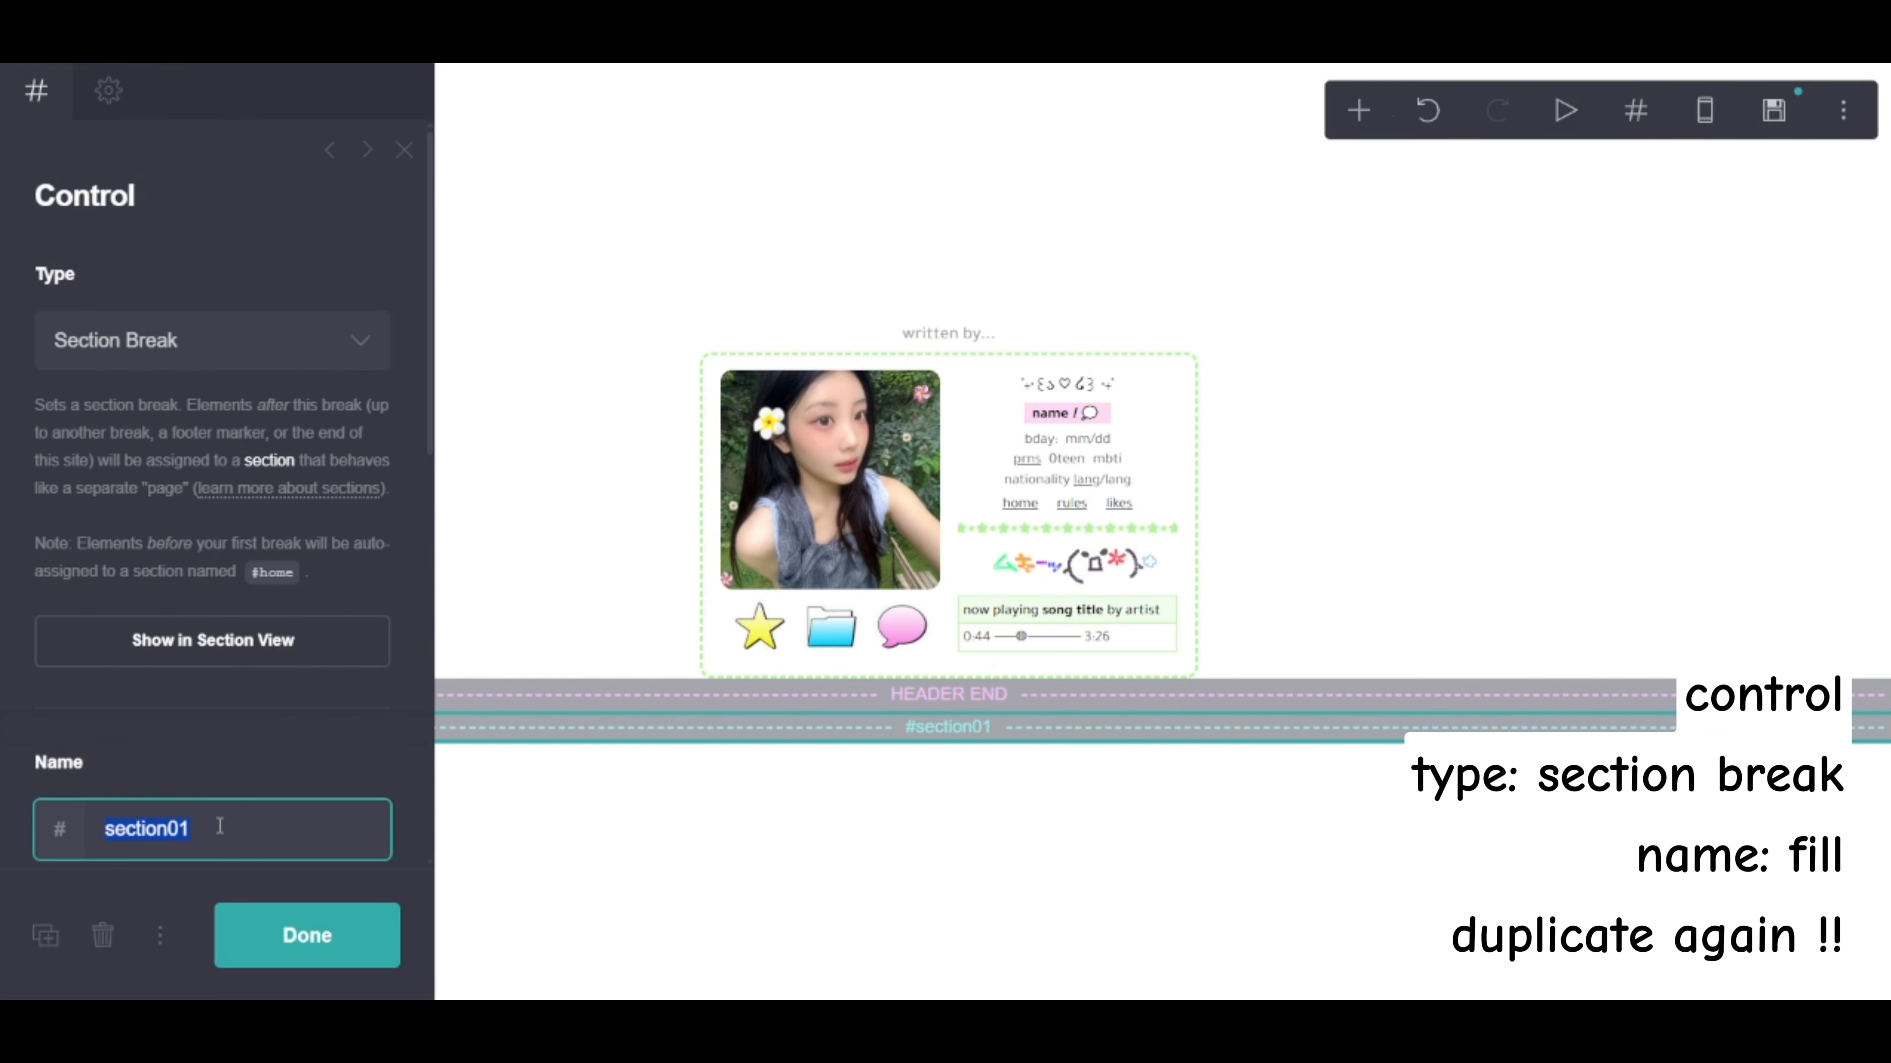
text(fill)
click(44, 949)
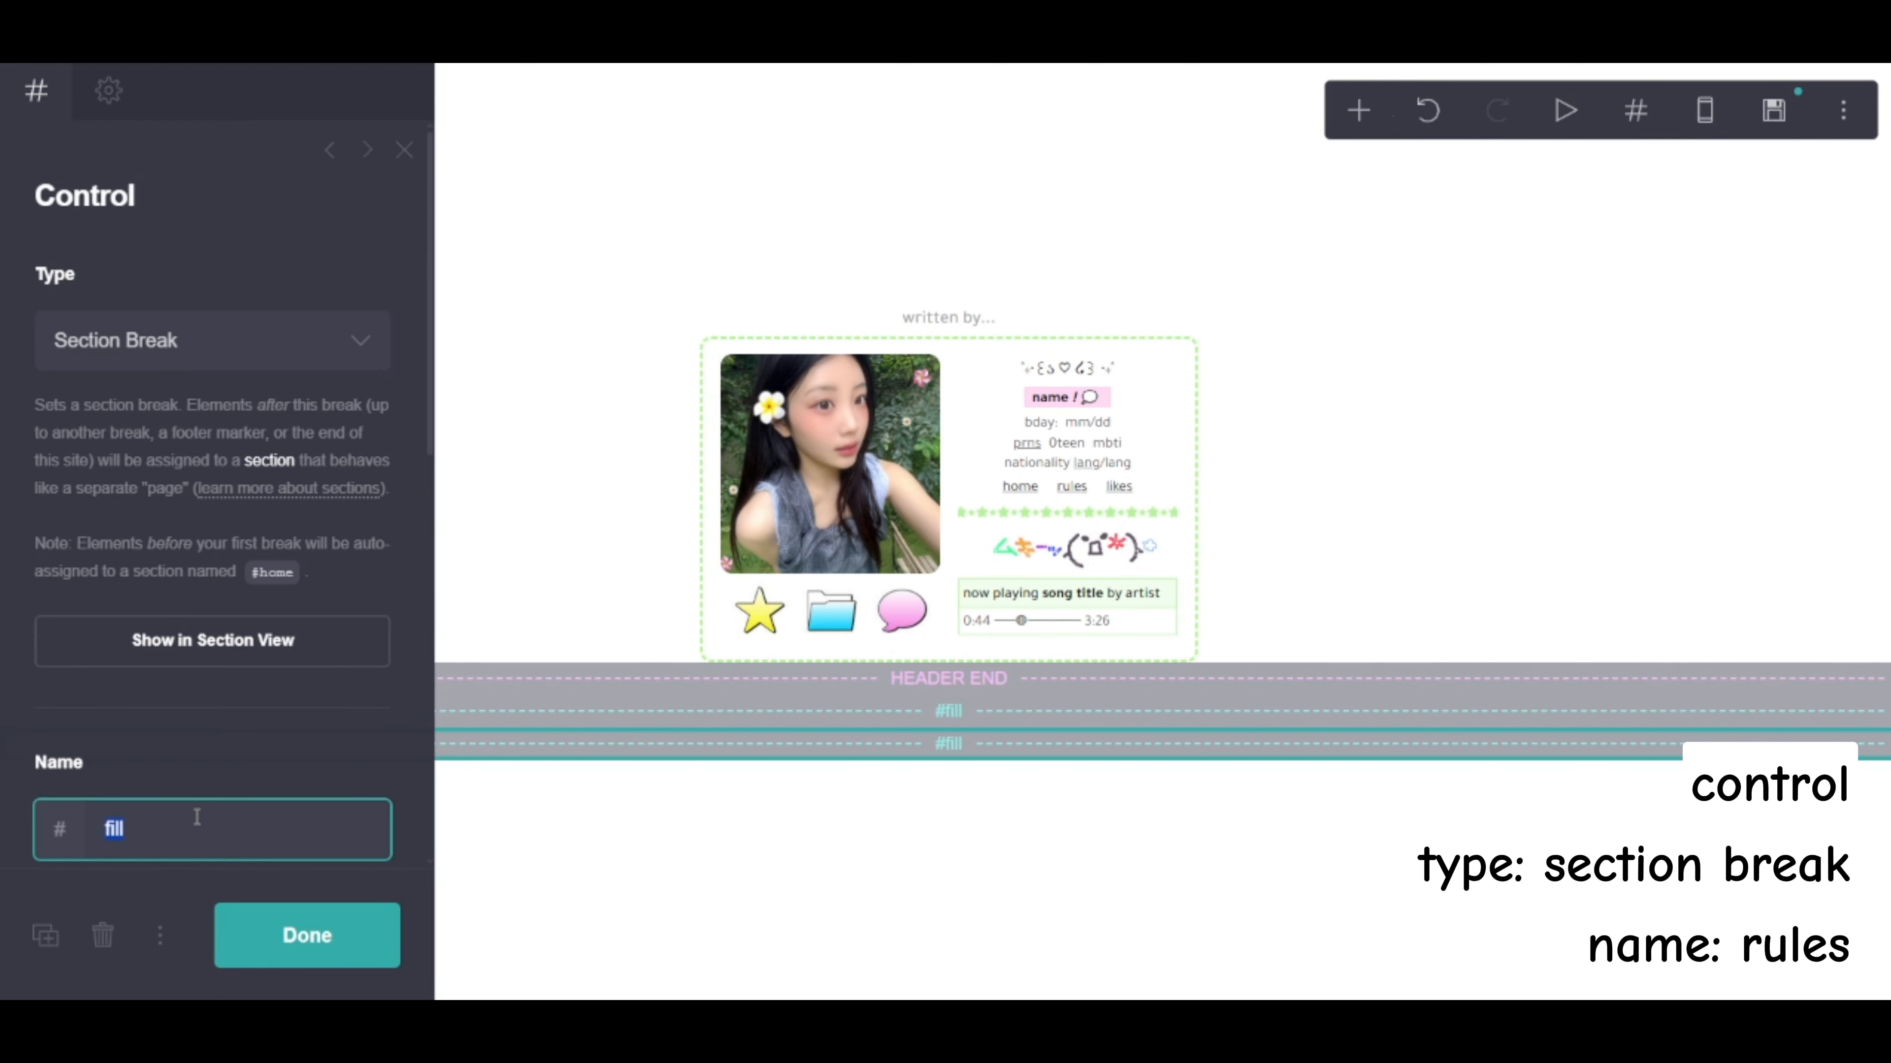
text(rules)
Insert the colorful star-row GIF below the rules section break and set its width to 11.625
click(1359, 112)
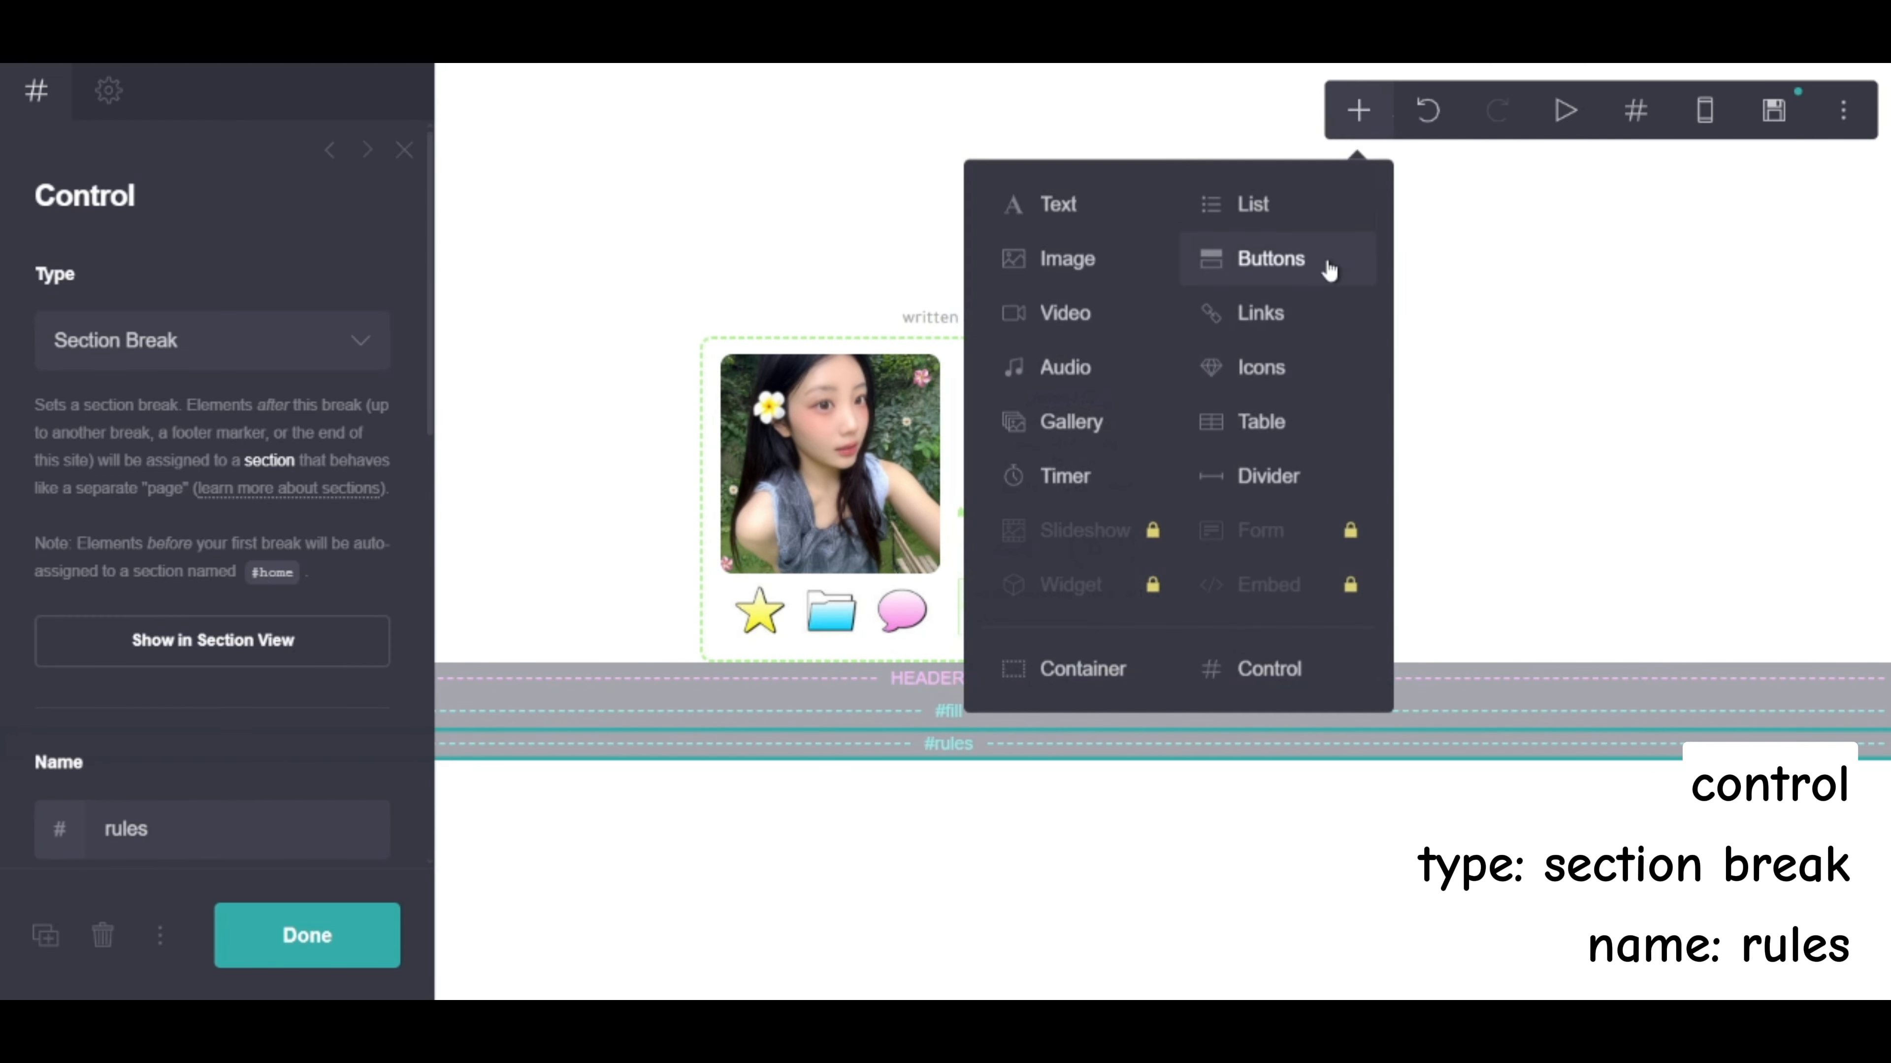
click(1117, 278)
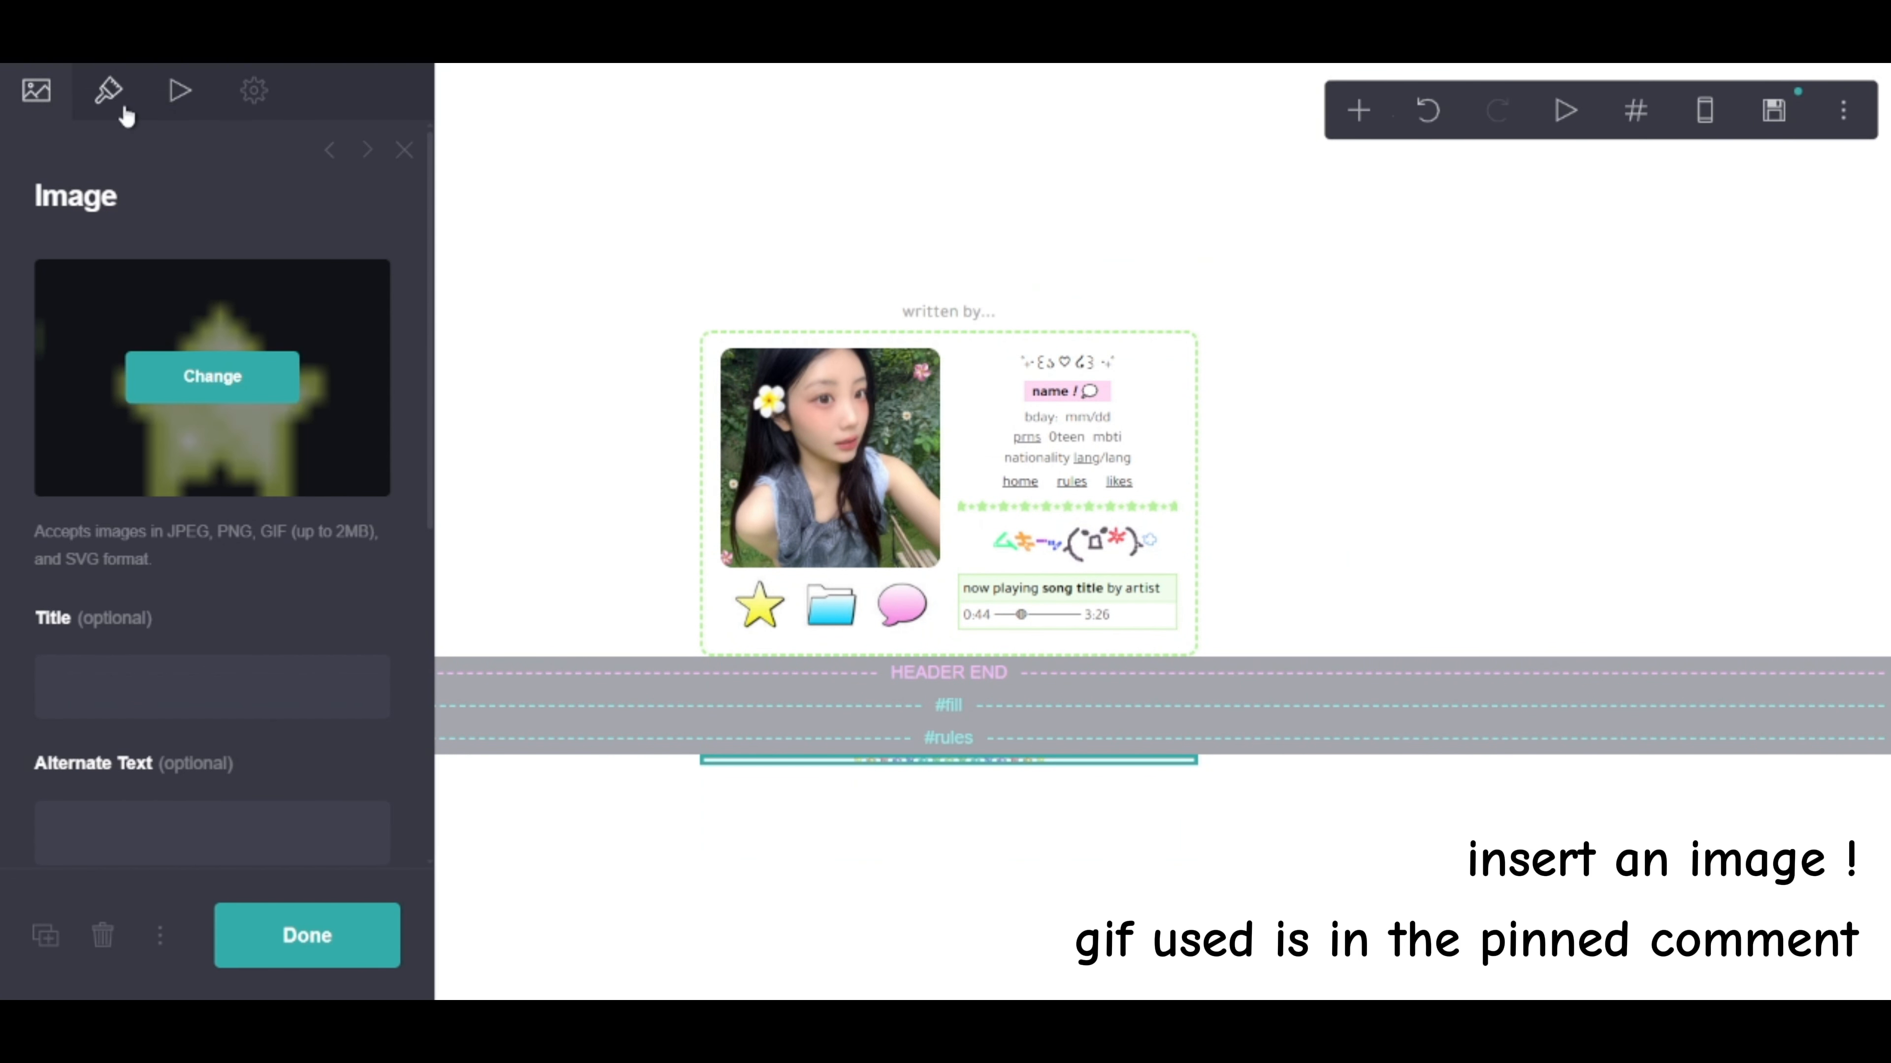
click(110, 91)
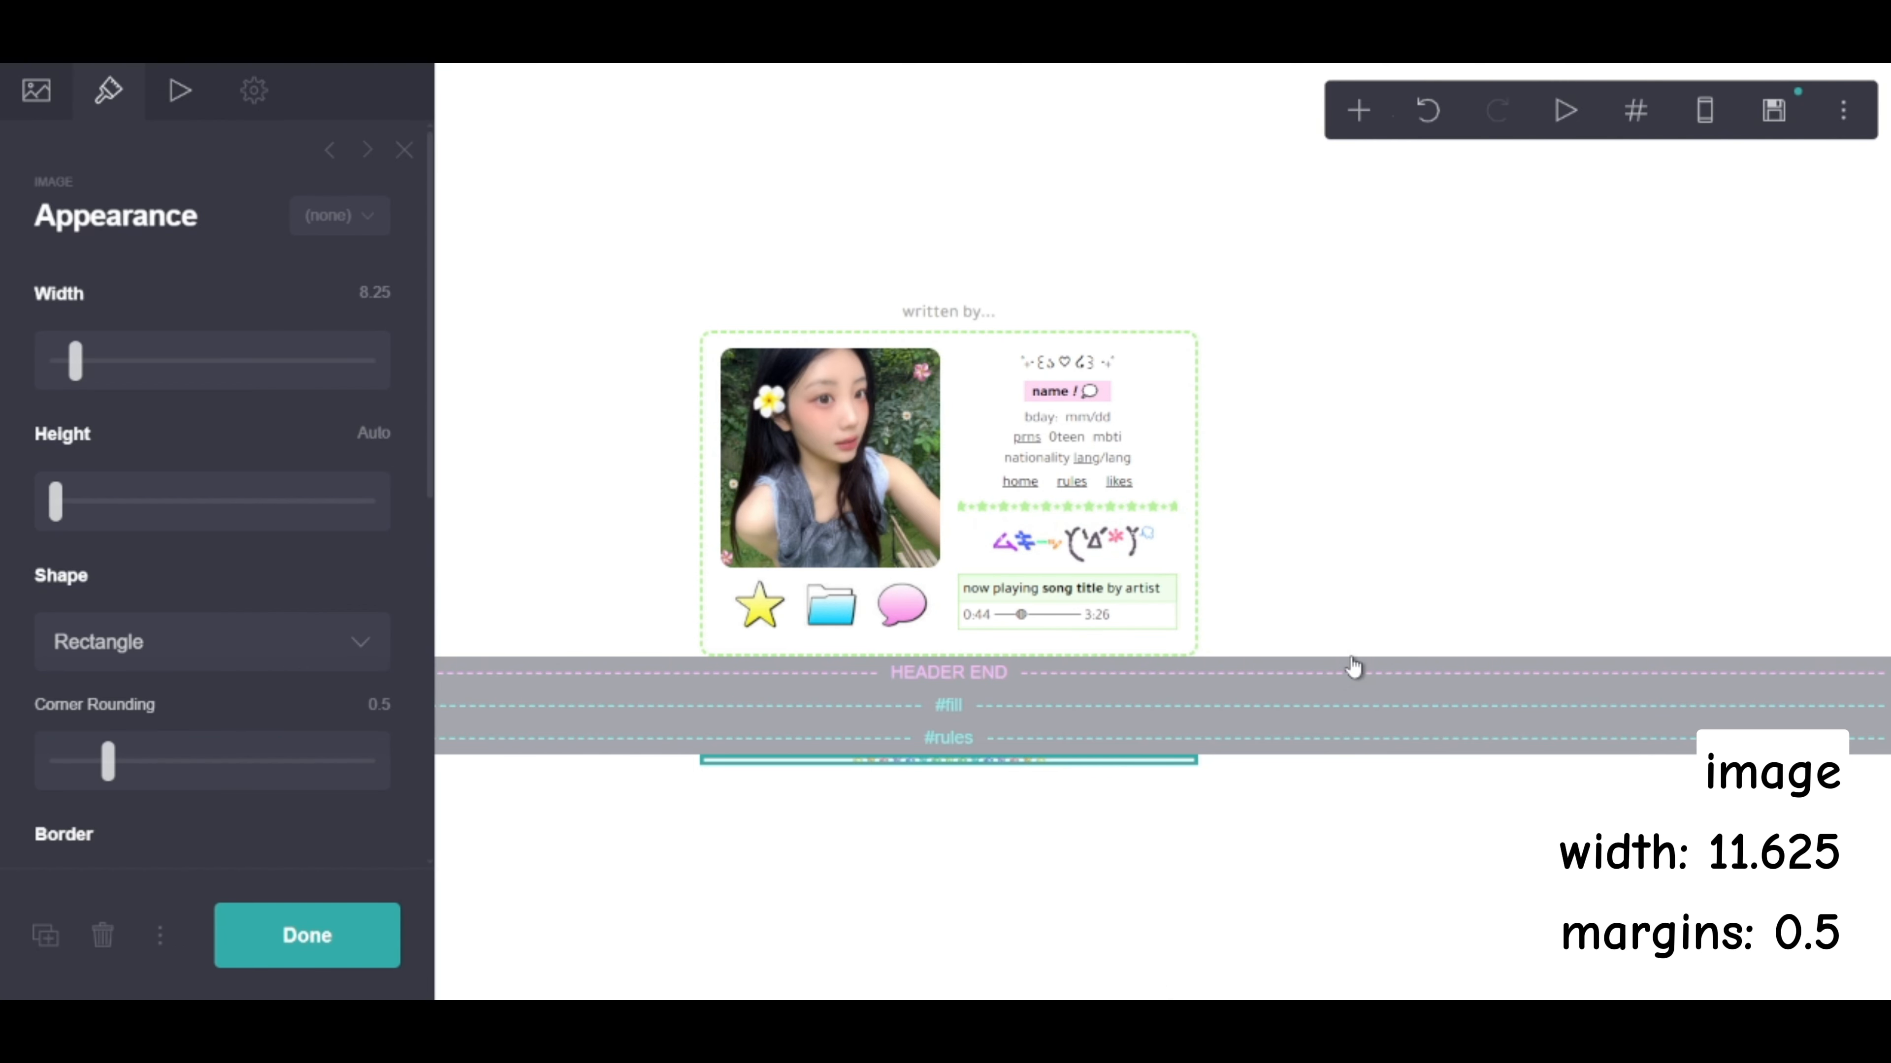
click(394, 303)
text(11.625)
key(Return)
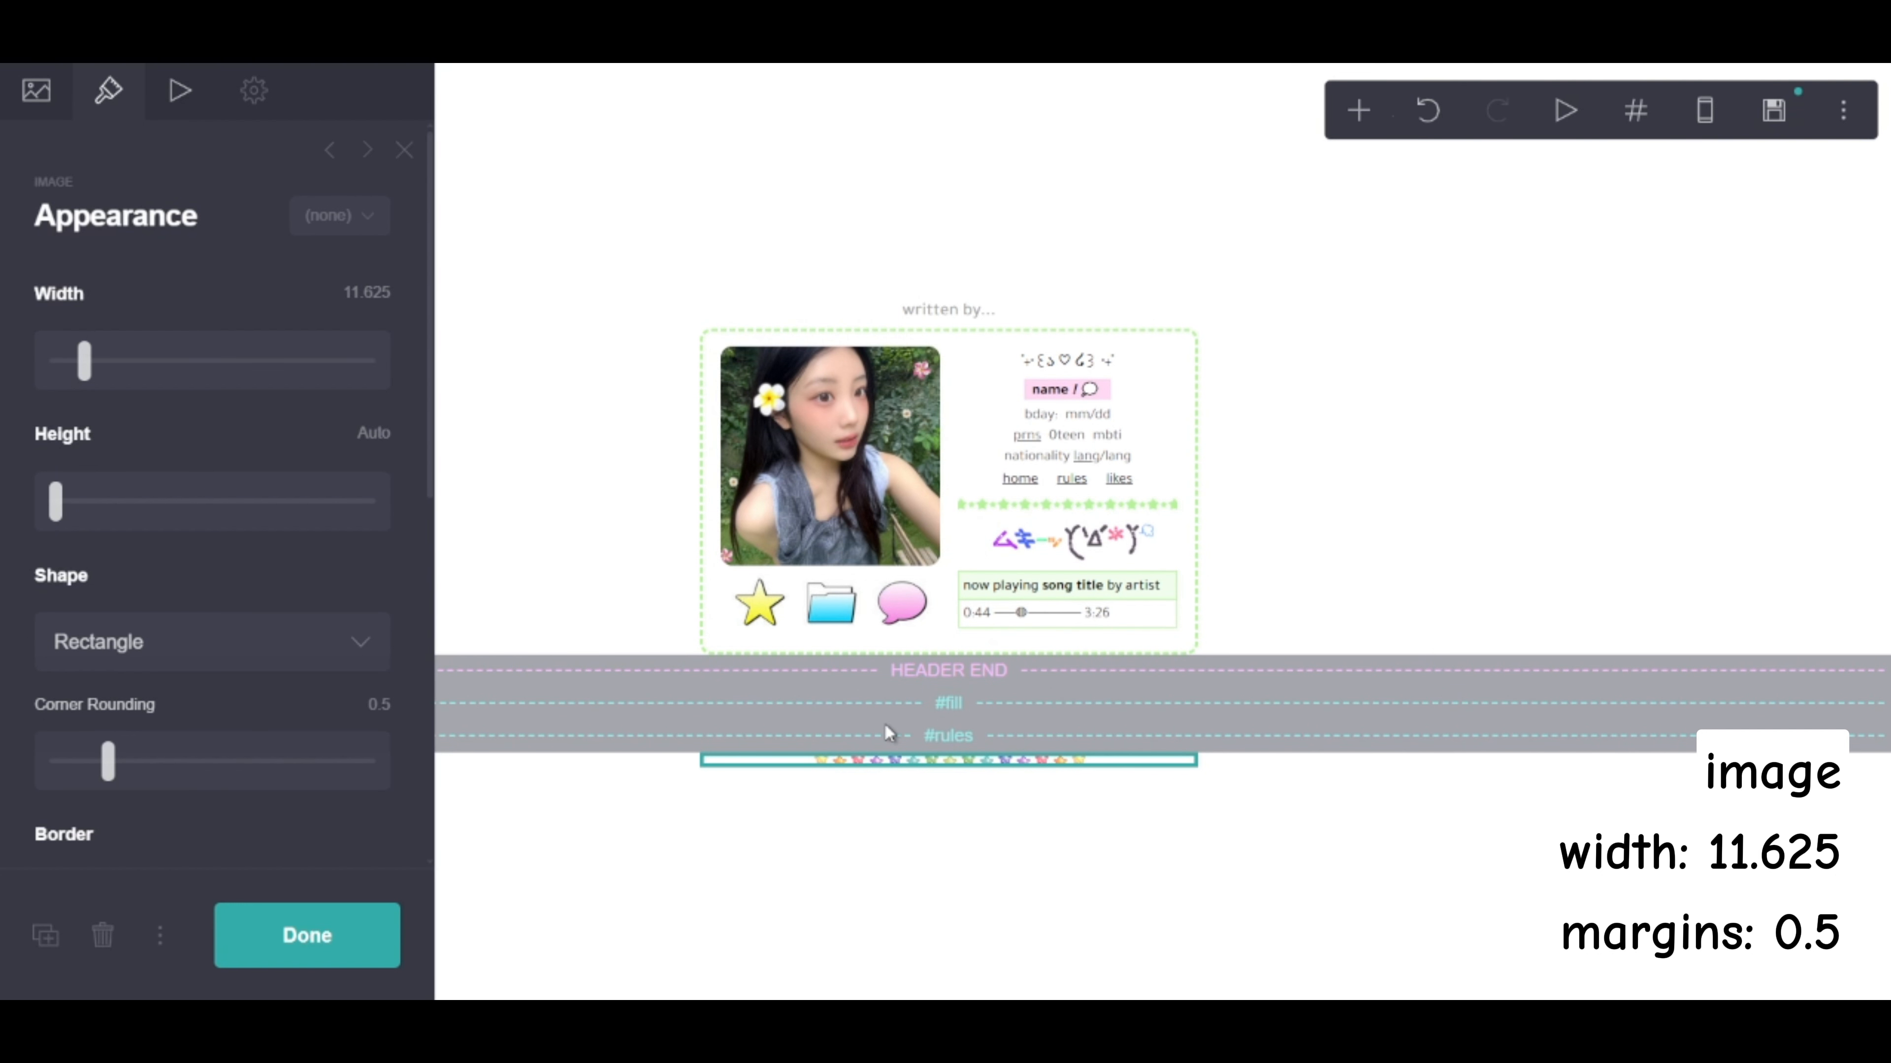
Set the star-row image's margins to 0.5 and finish editing it
scroll(315, 648, down, 6)
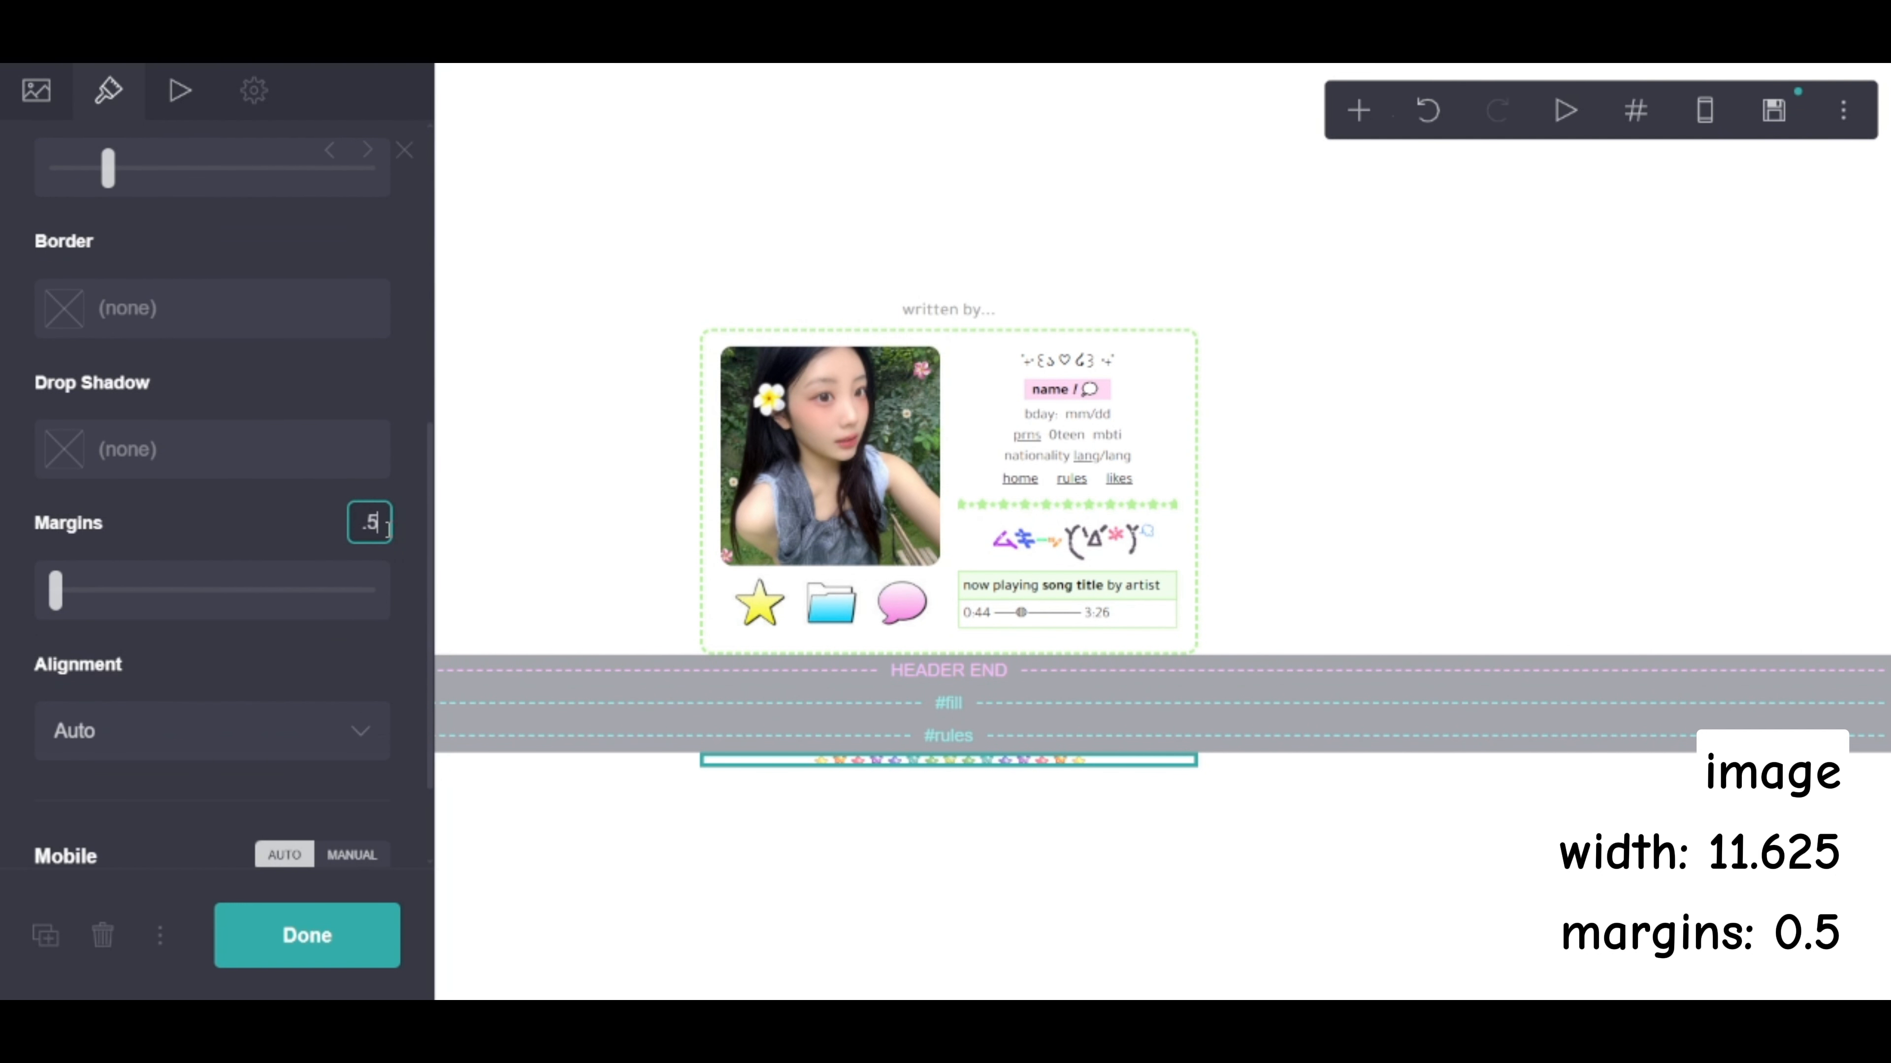
key(Return)
click(350, 965)
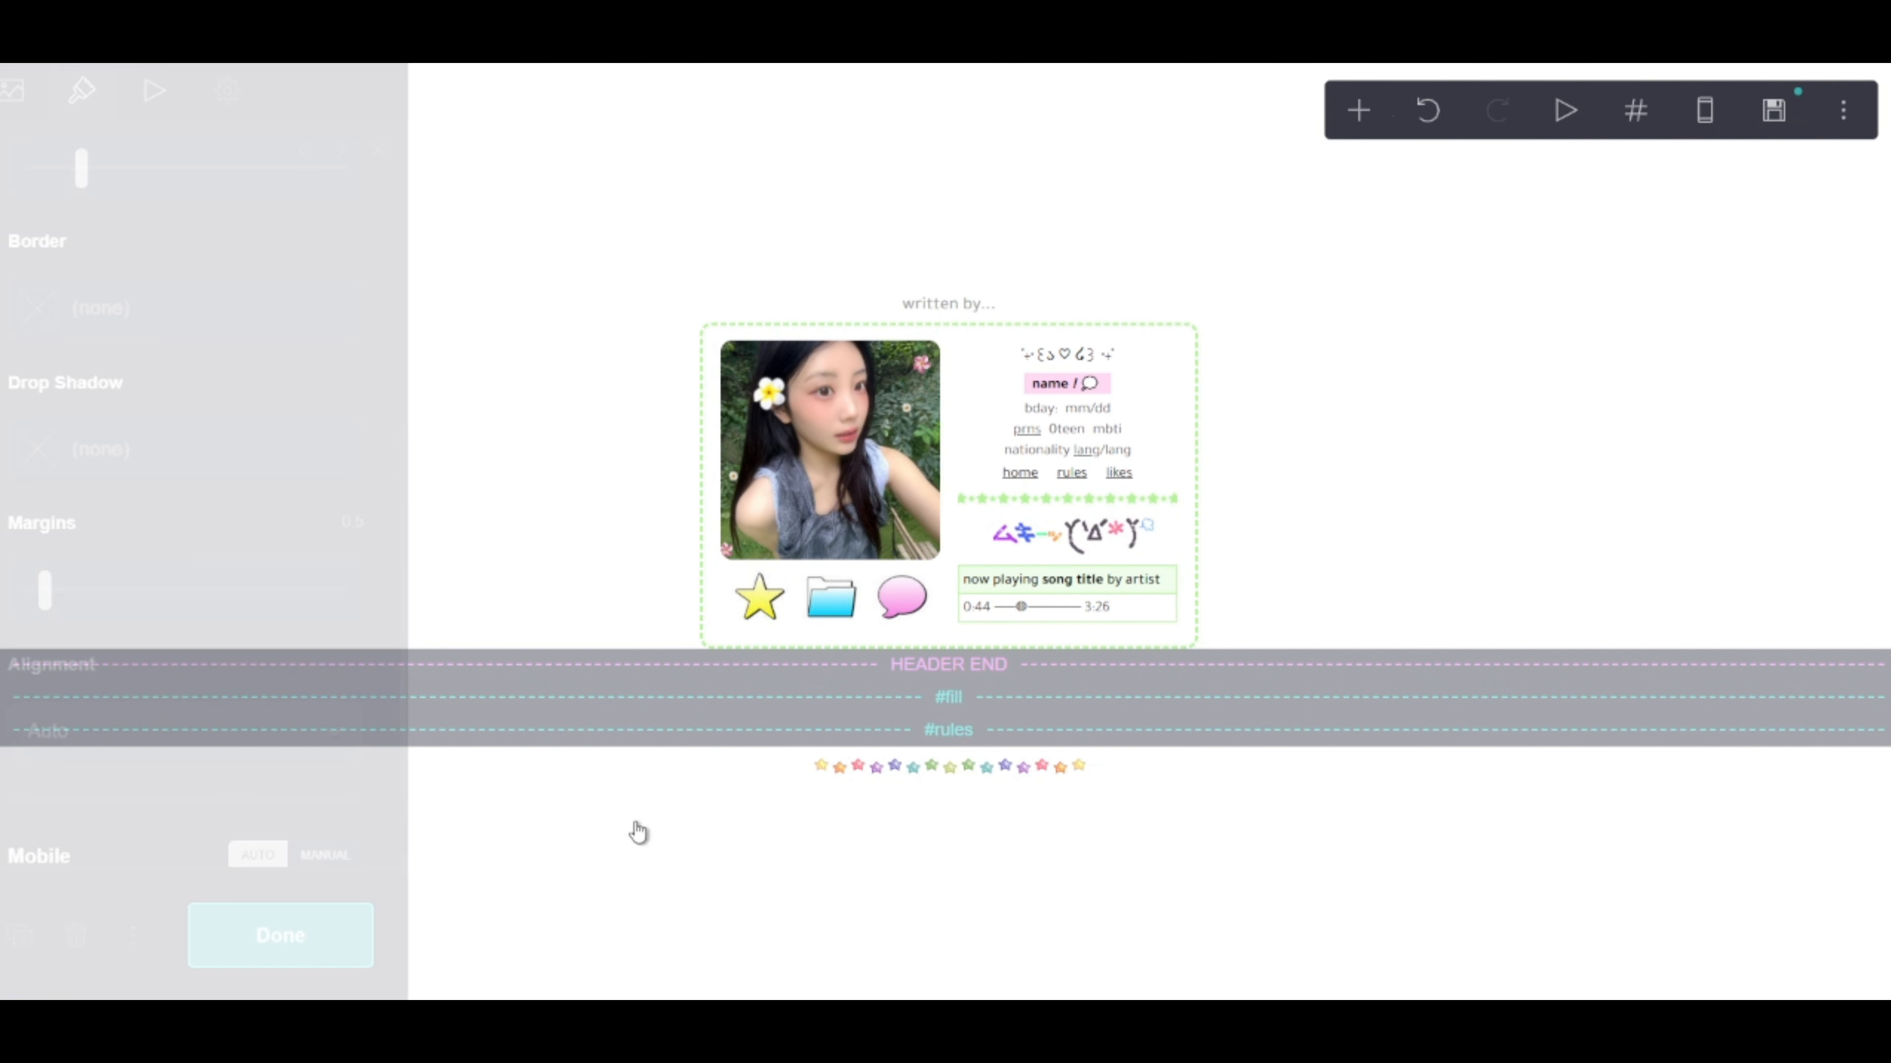
Add a container below the star-row image and insert a text element inside it
click(1356, 112)
click(1114, 696)
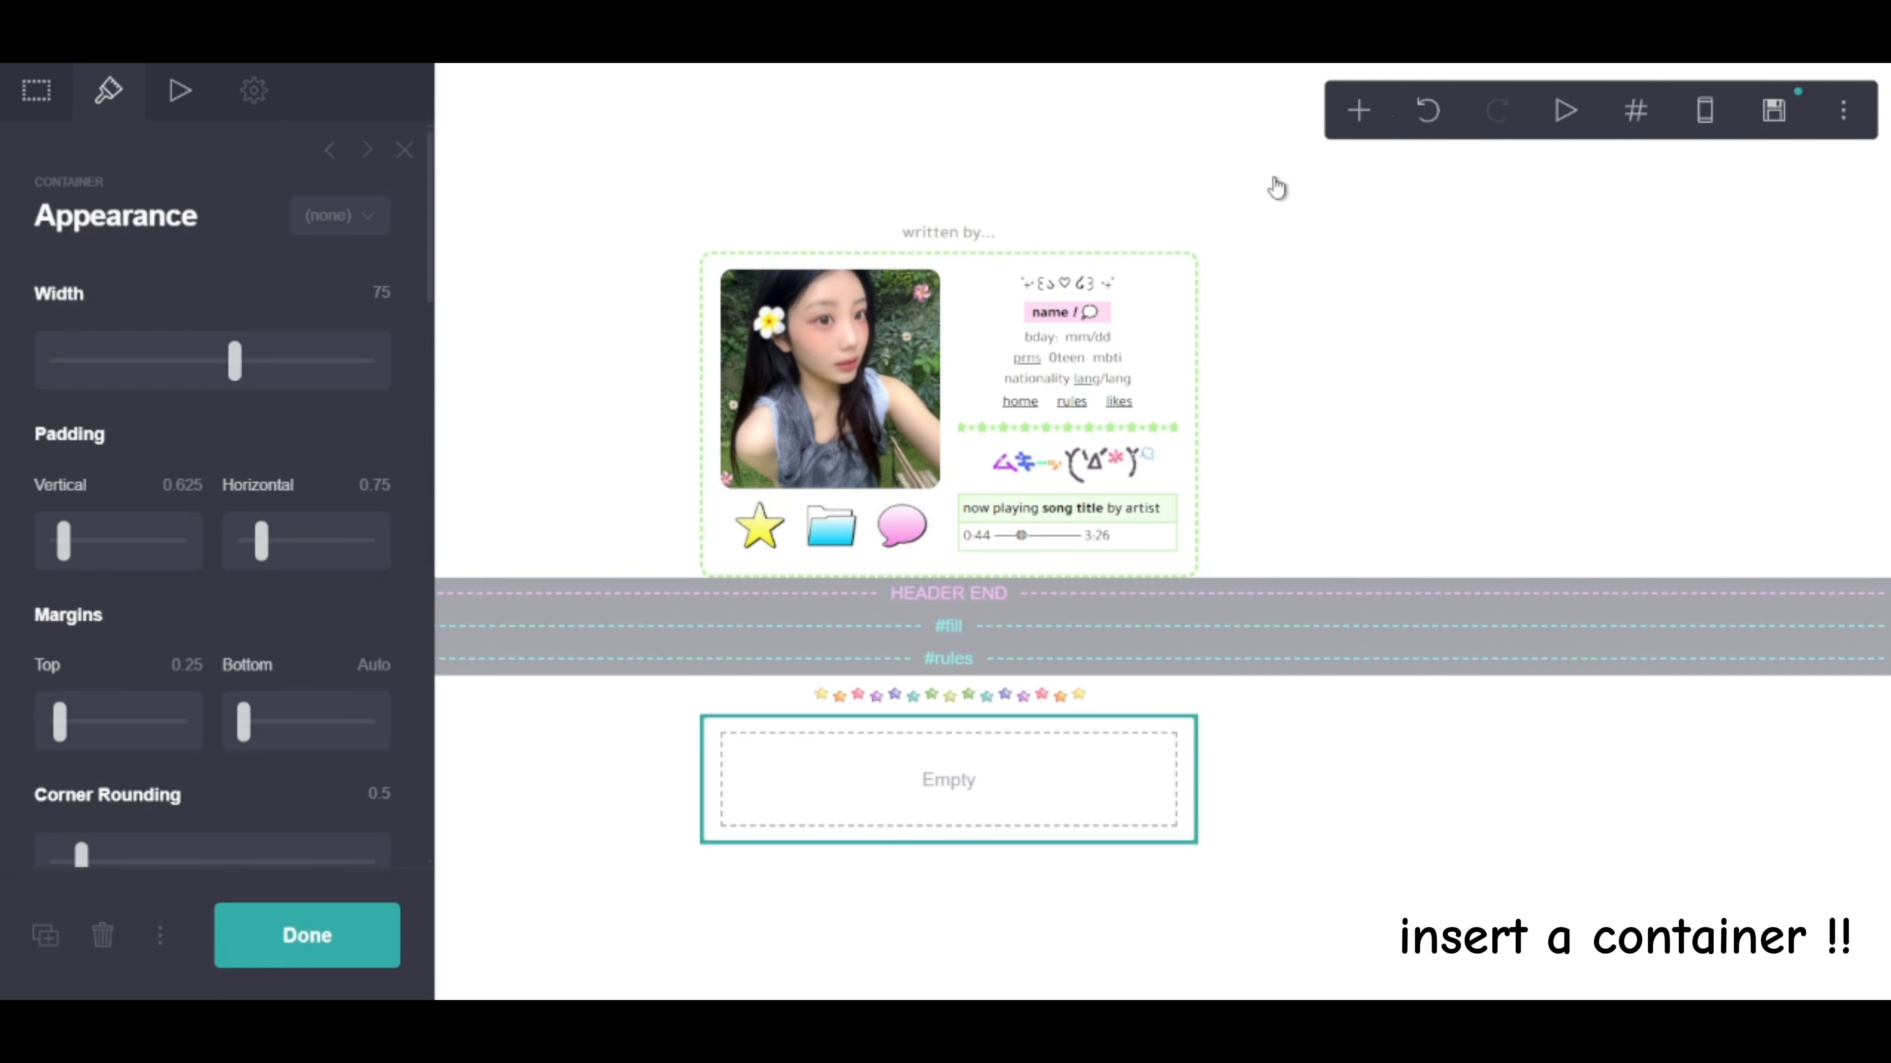
click(1359, 112)
click(1042, 203)
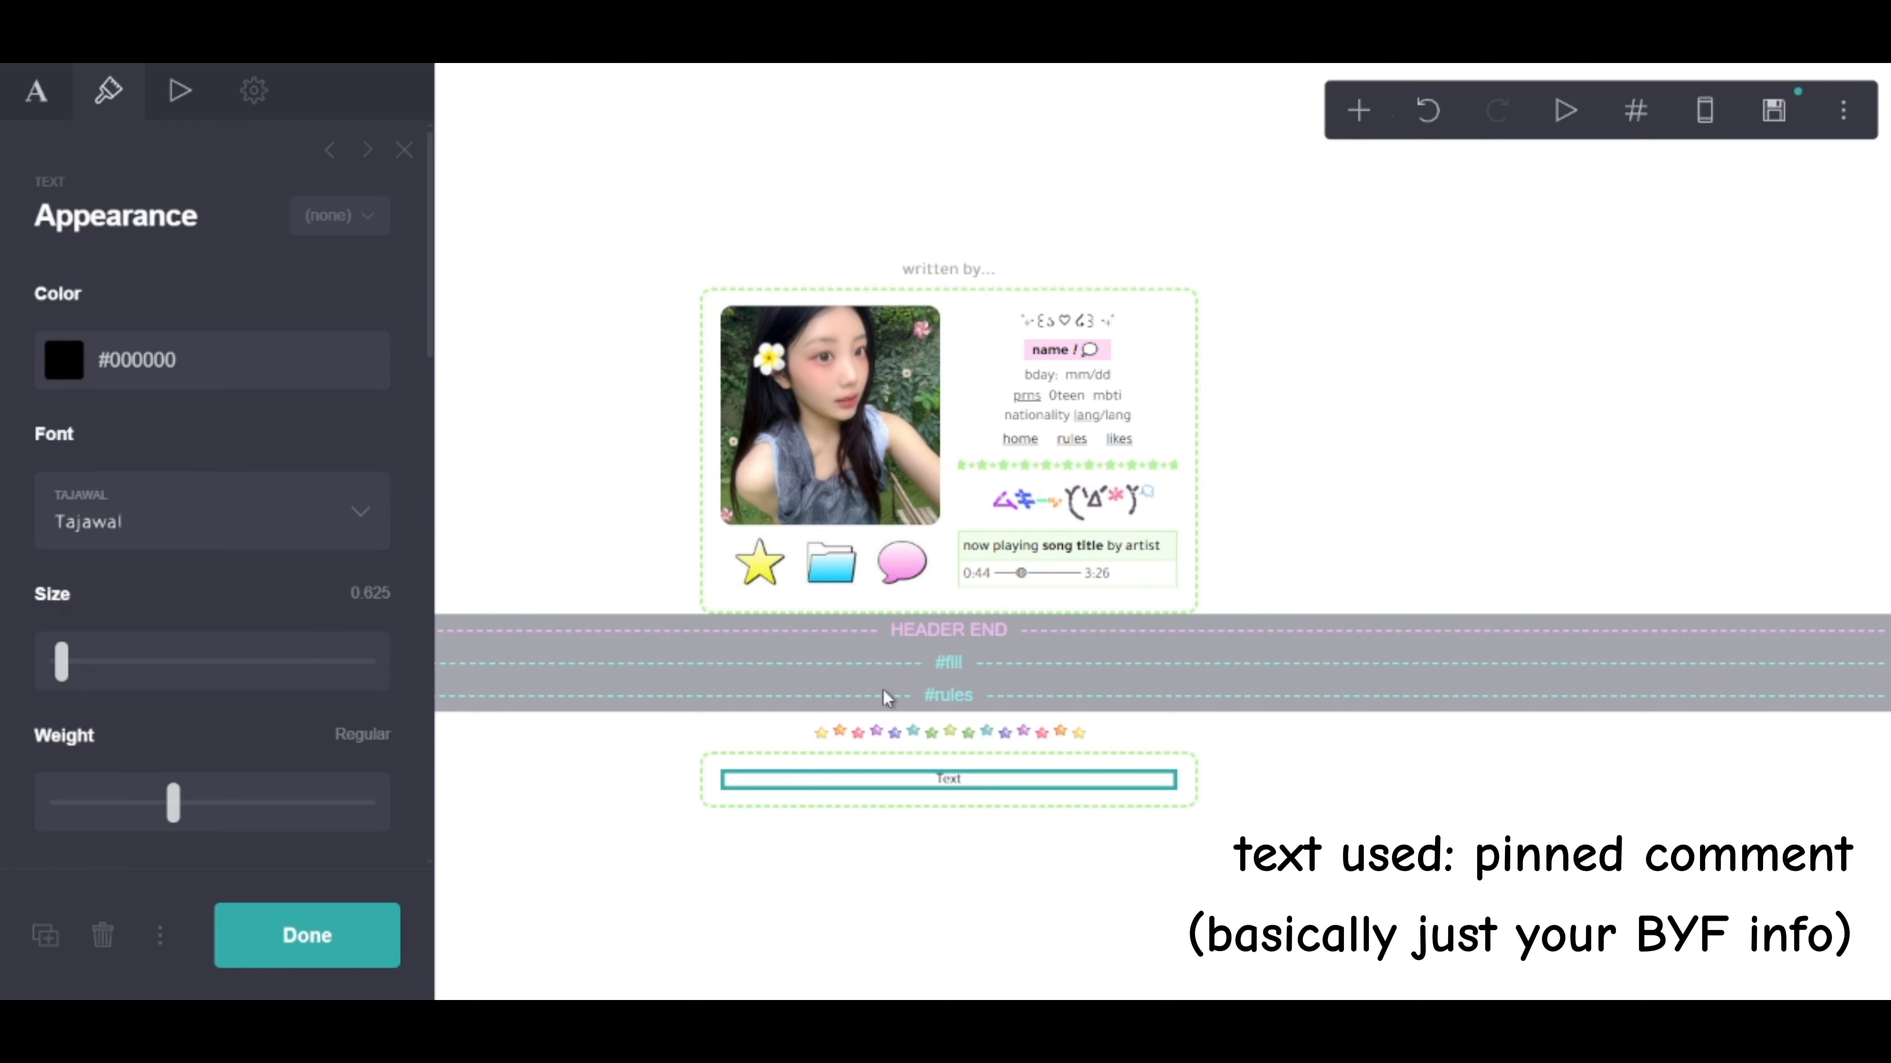
Replace the placeholder text with a highlighted bold "BYF" label followed by the "Lorem ipsum" paragraph with underlined phrases
click(45, 110)
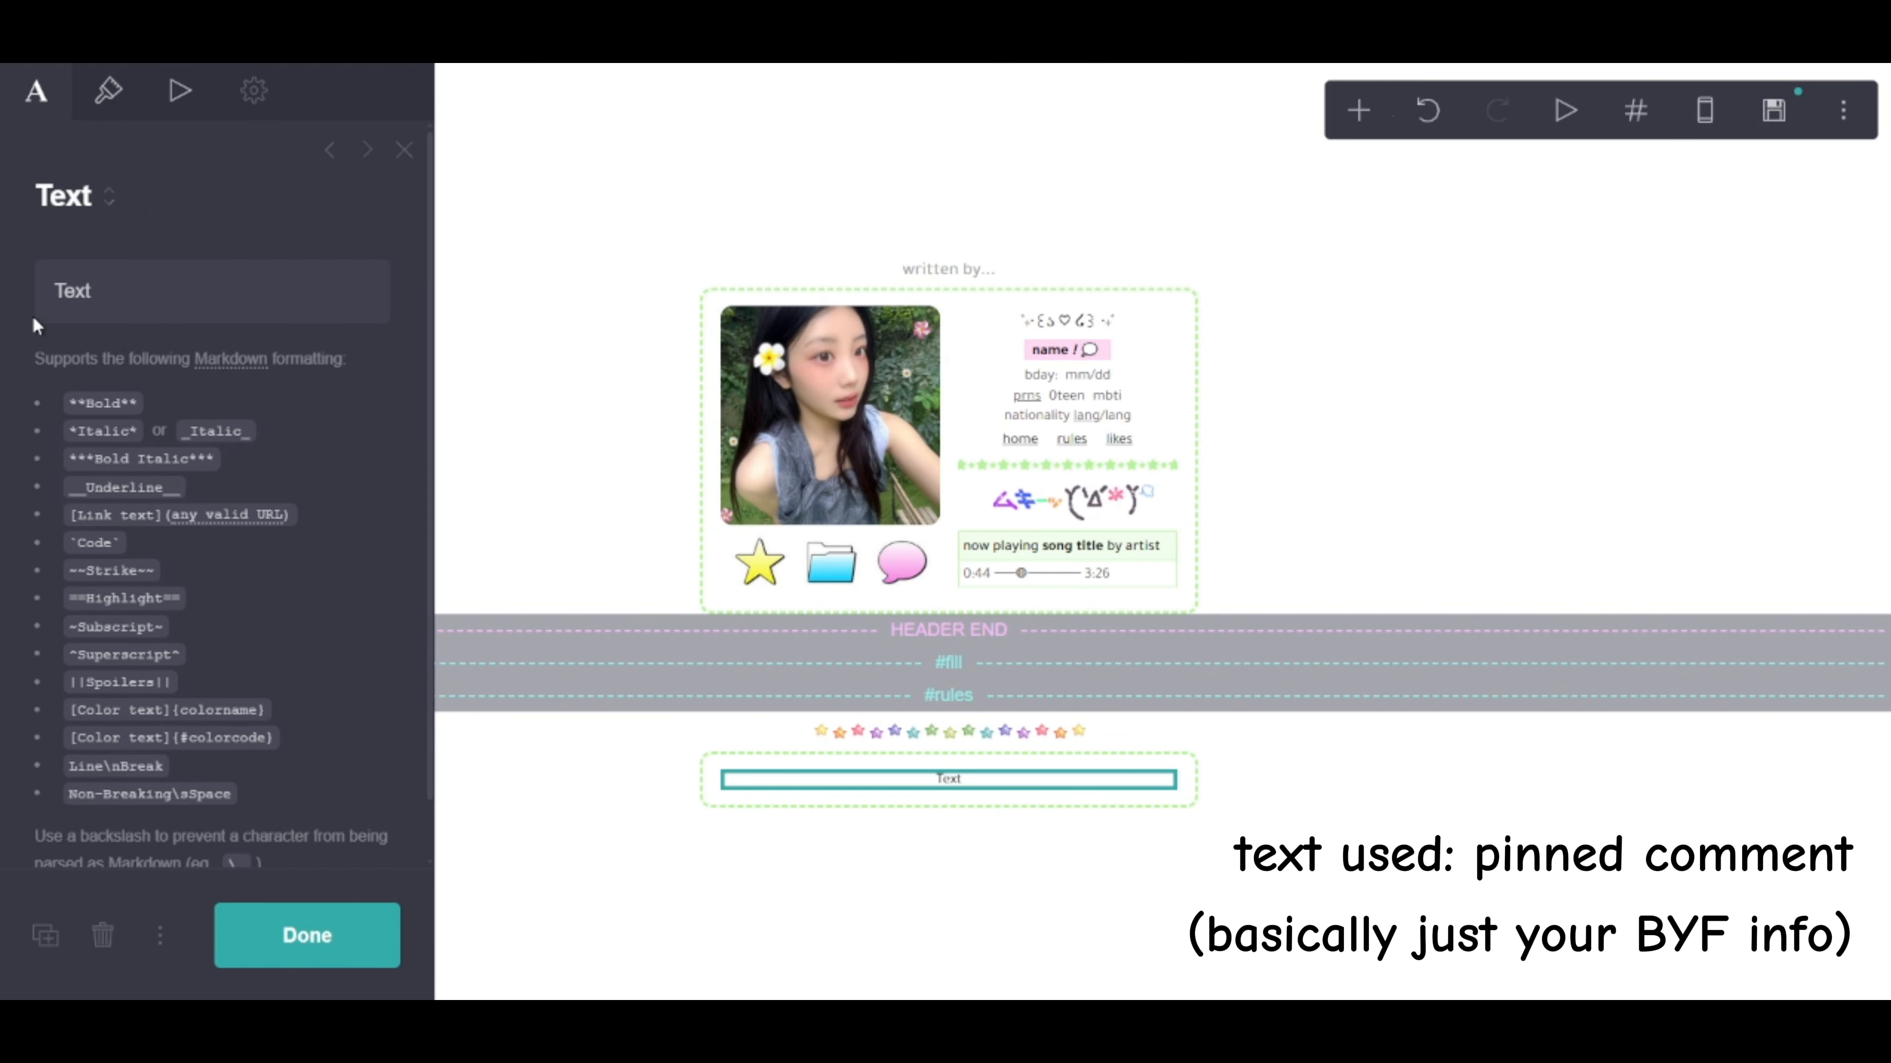
double_click(72, 290)
text(==[..]{transparent} **BYF** [..]{transparent}== [..]{transparent} __Lorem ipsum__ dolor sit amet, consectetuer adipiscing elit. Aenean commodo ligula eget dolor. __Aenean massa__. Cum sociis natoque penatibus et magnis dis parturient montes, nascetur ridiculus mus. Donec quam felis, __ultricies nec, pellentesque eu__, pretium quis, sem.)
Set the BYF text's alignment to Left
click(111, 104)
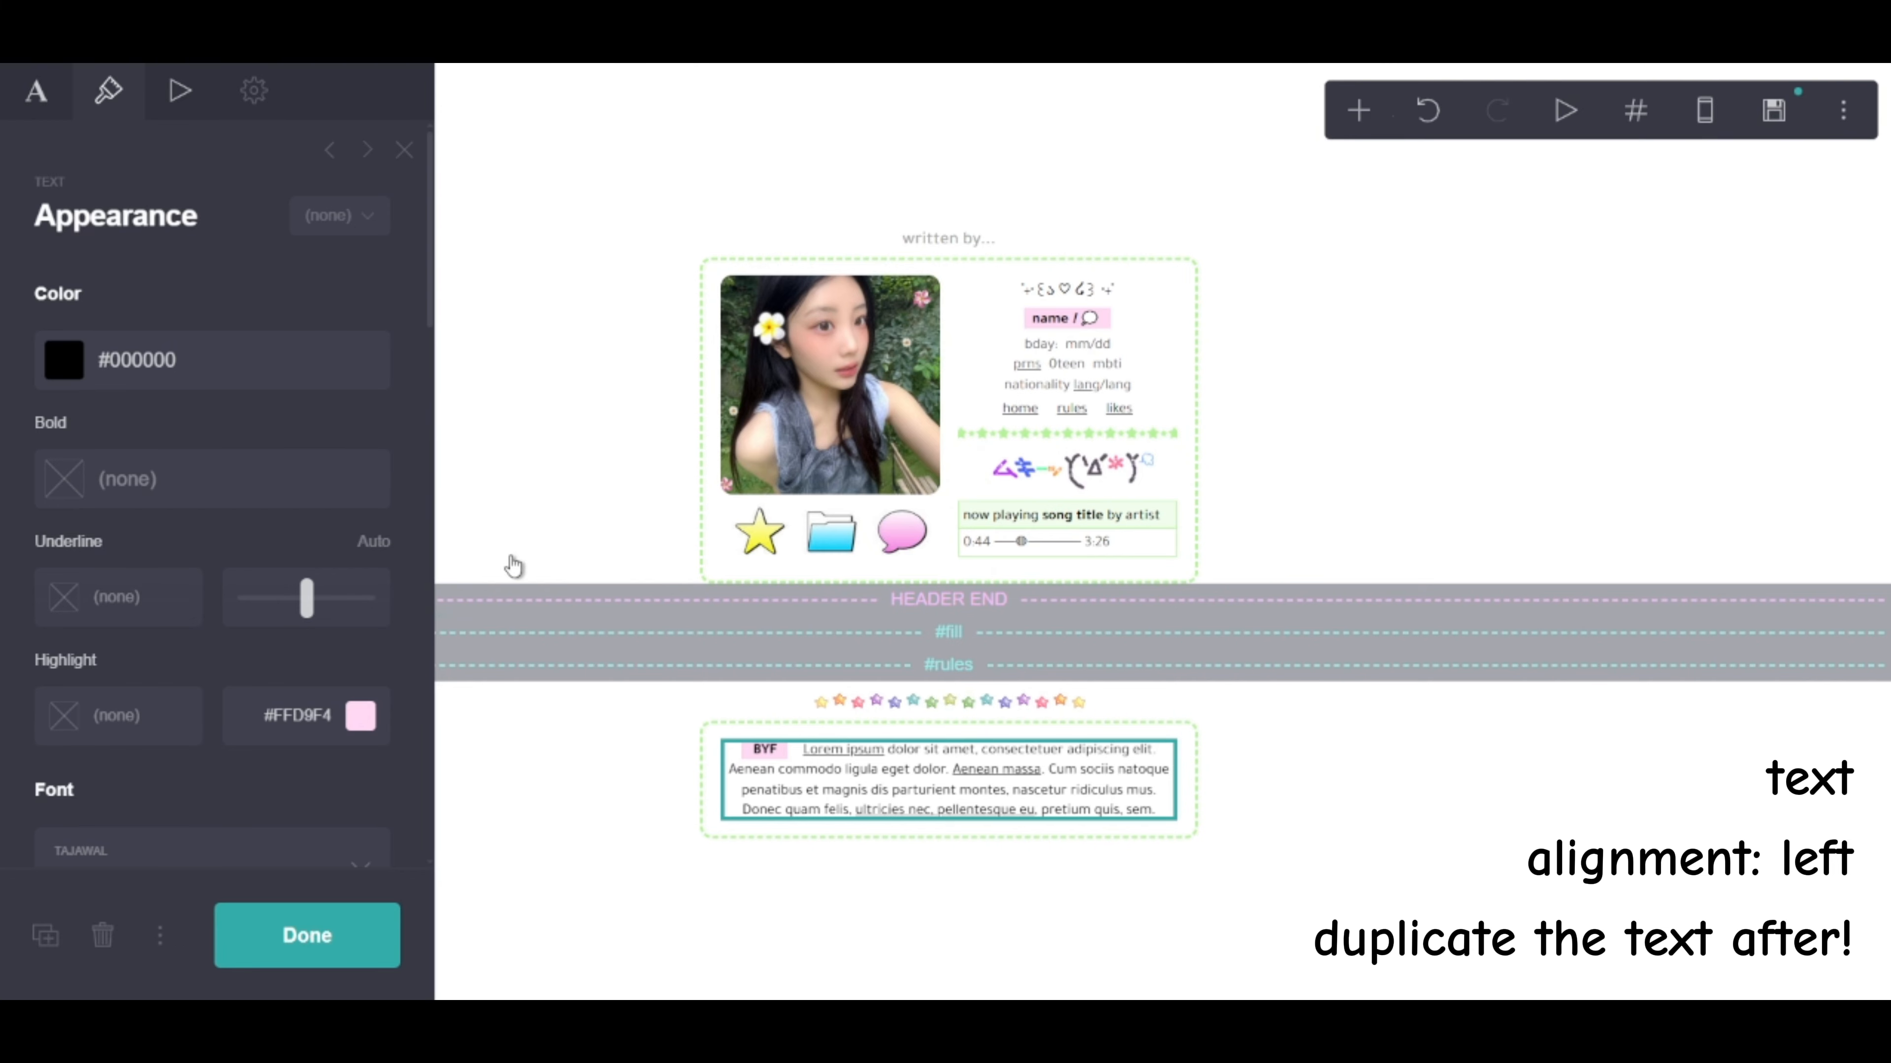
scroll(169, 663, down, 5)
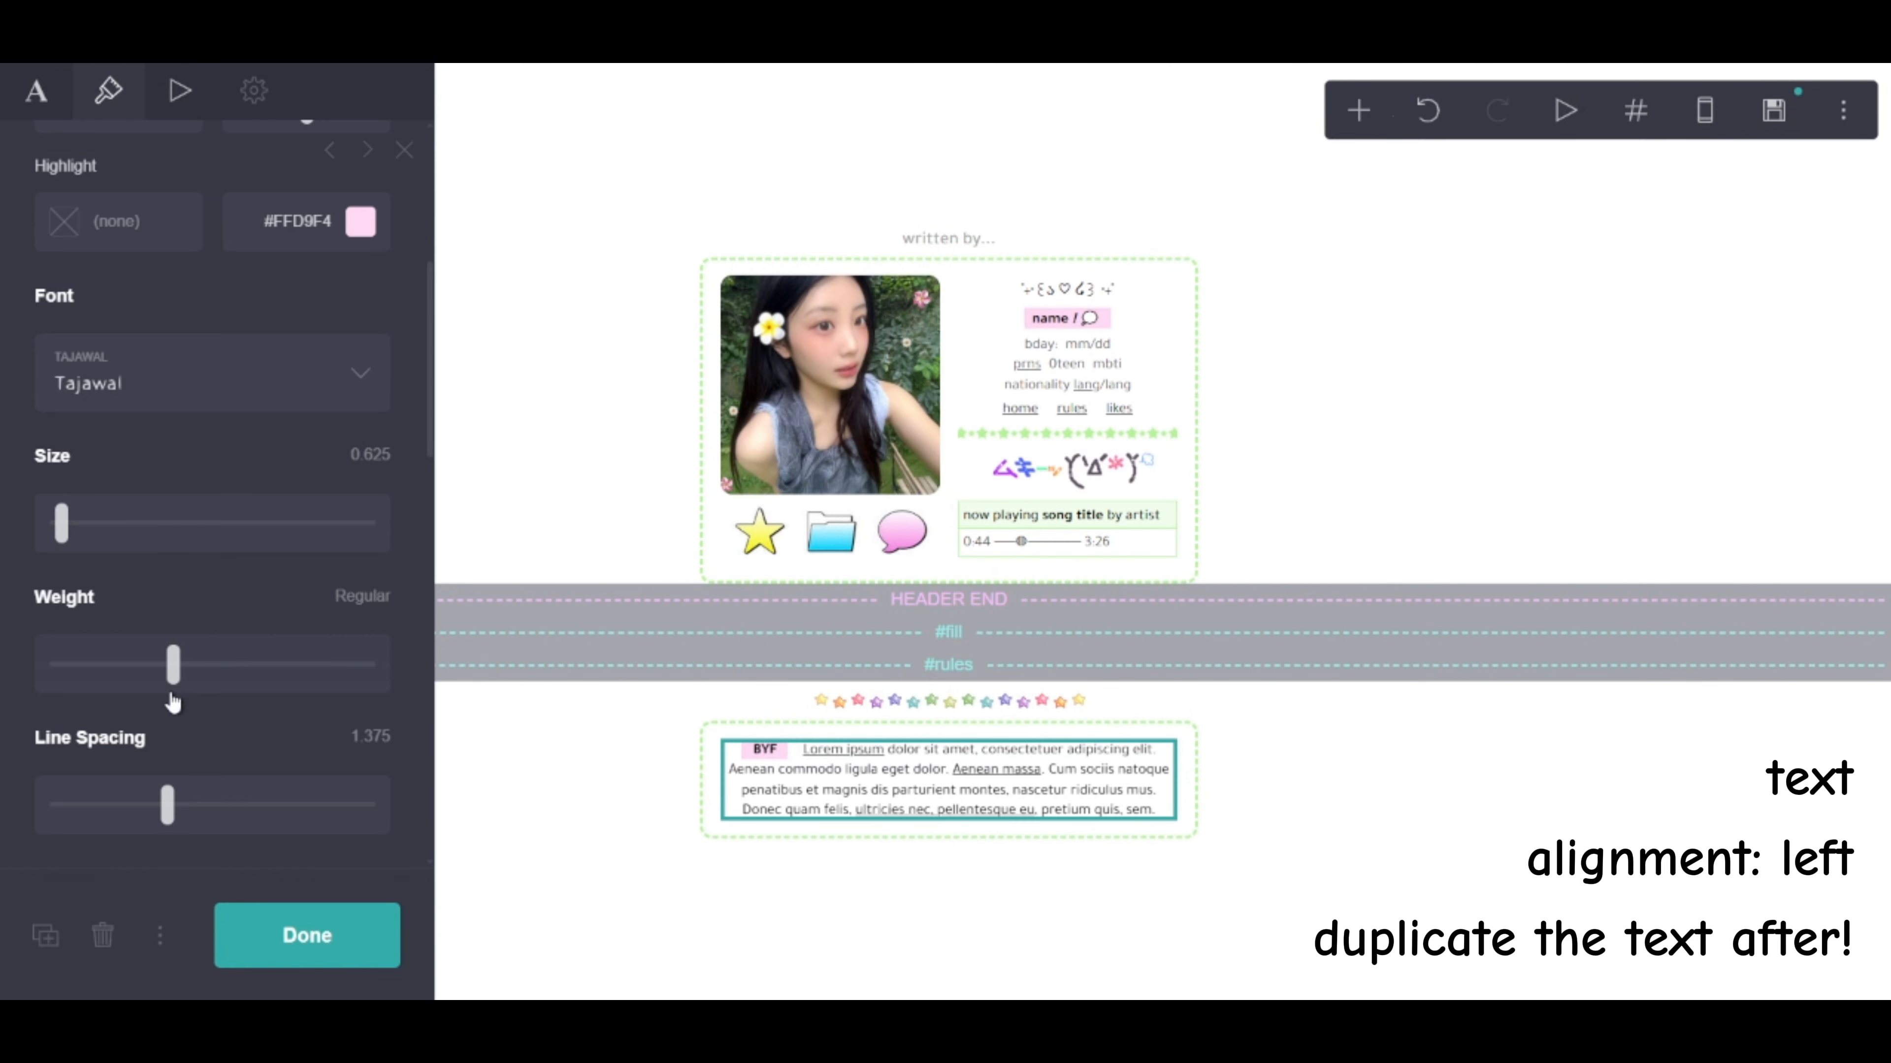
scroll(173, 705, down, 8)
scroll(140, 709, down, 5)
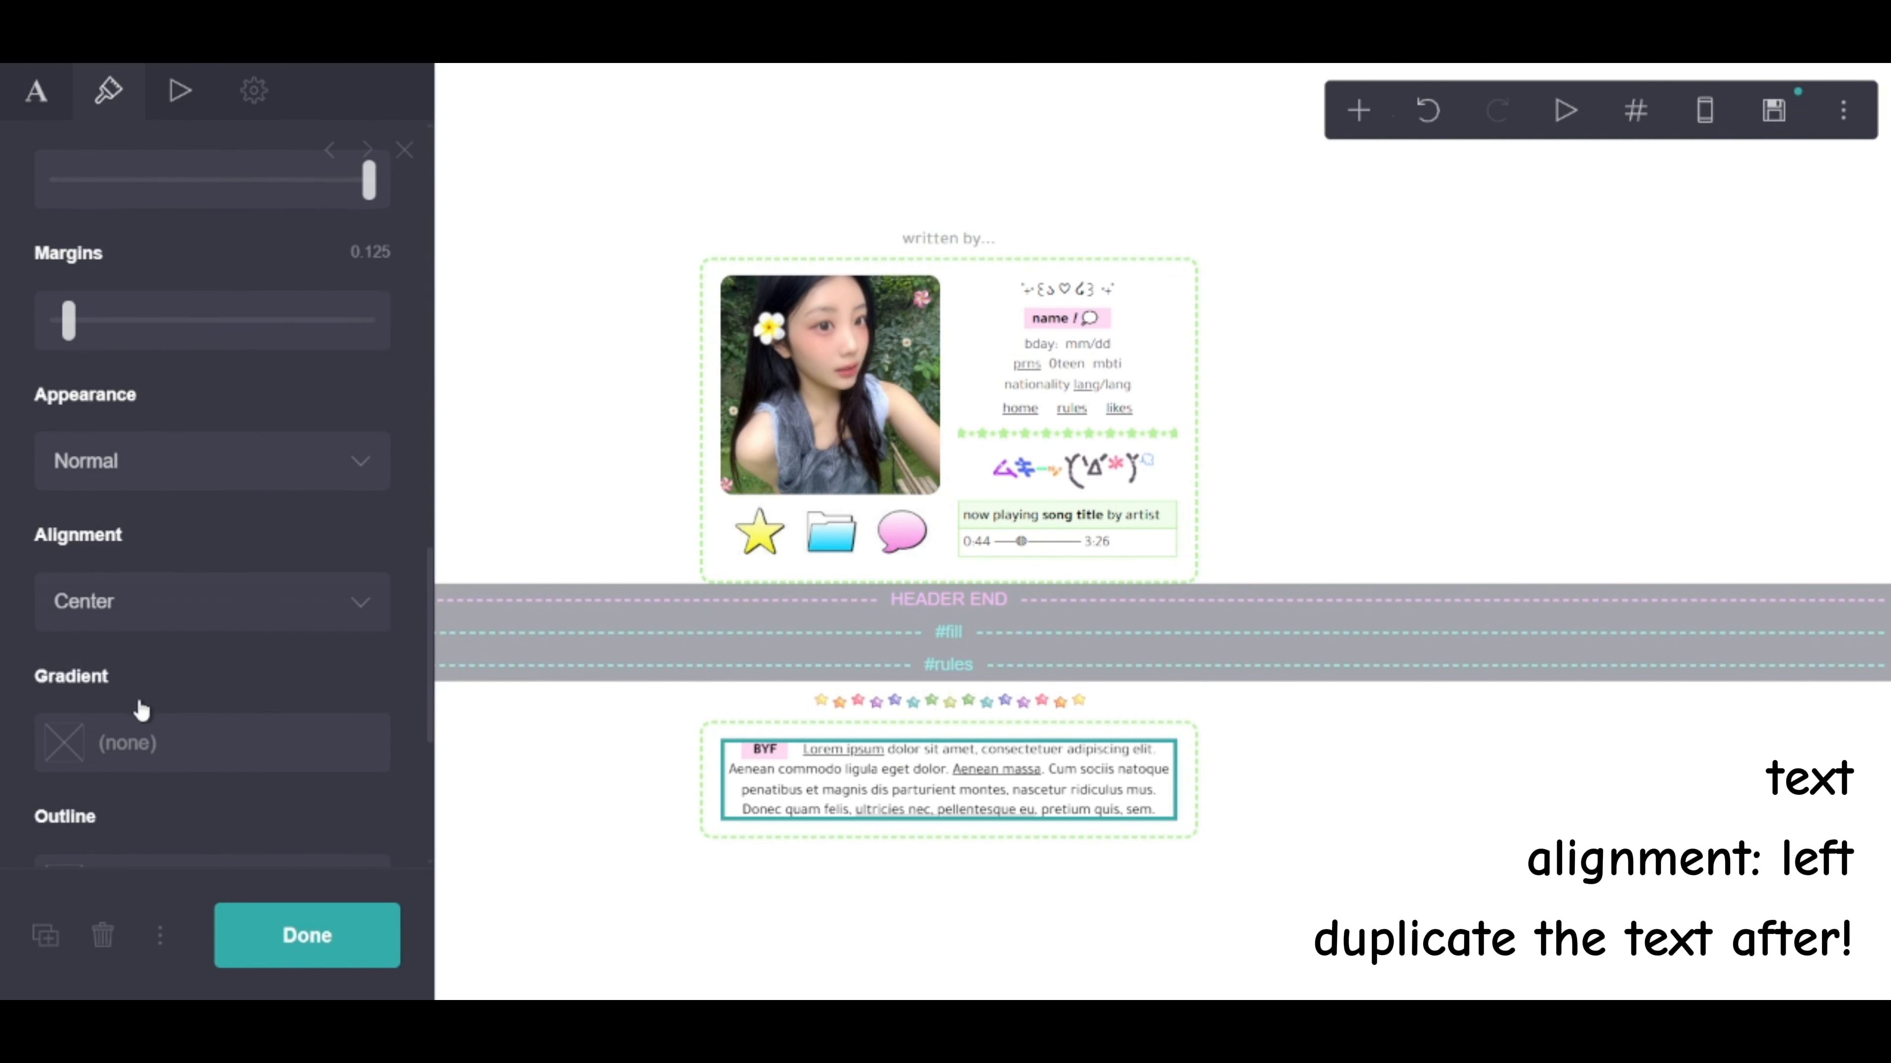
click(42, 618)
click(43, 674)
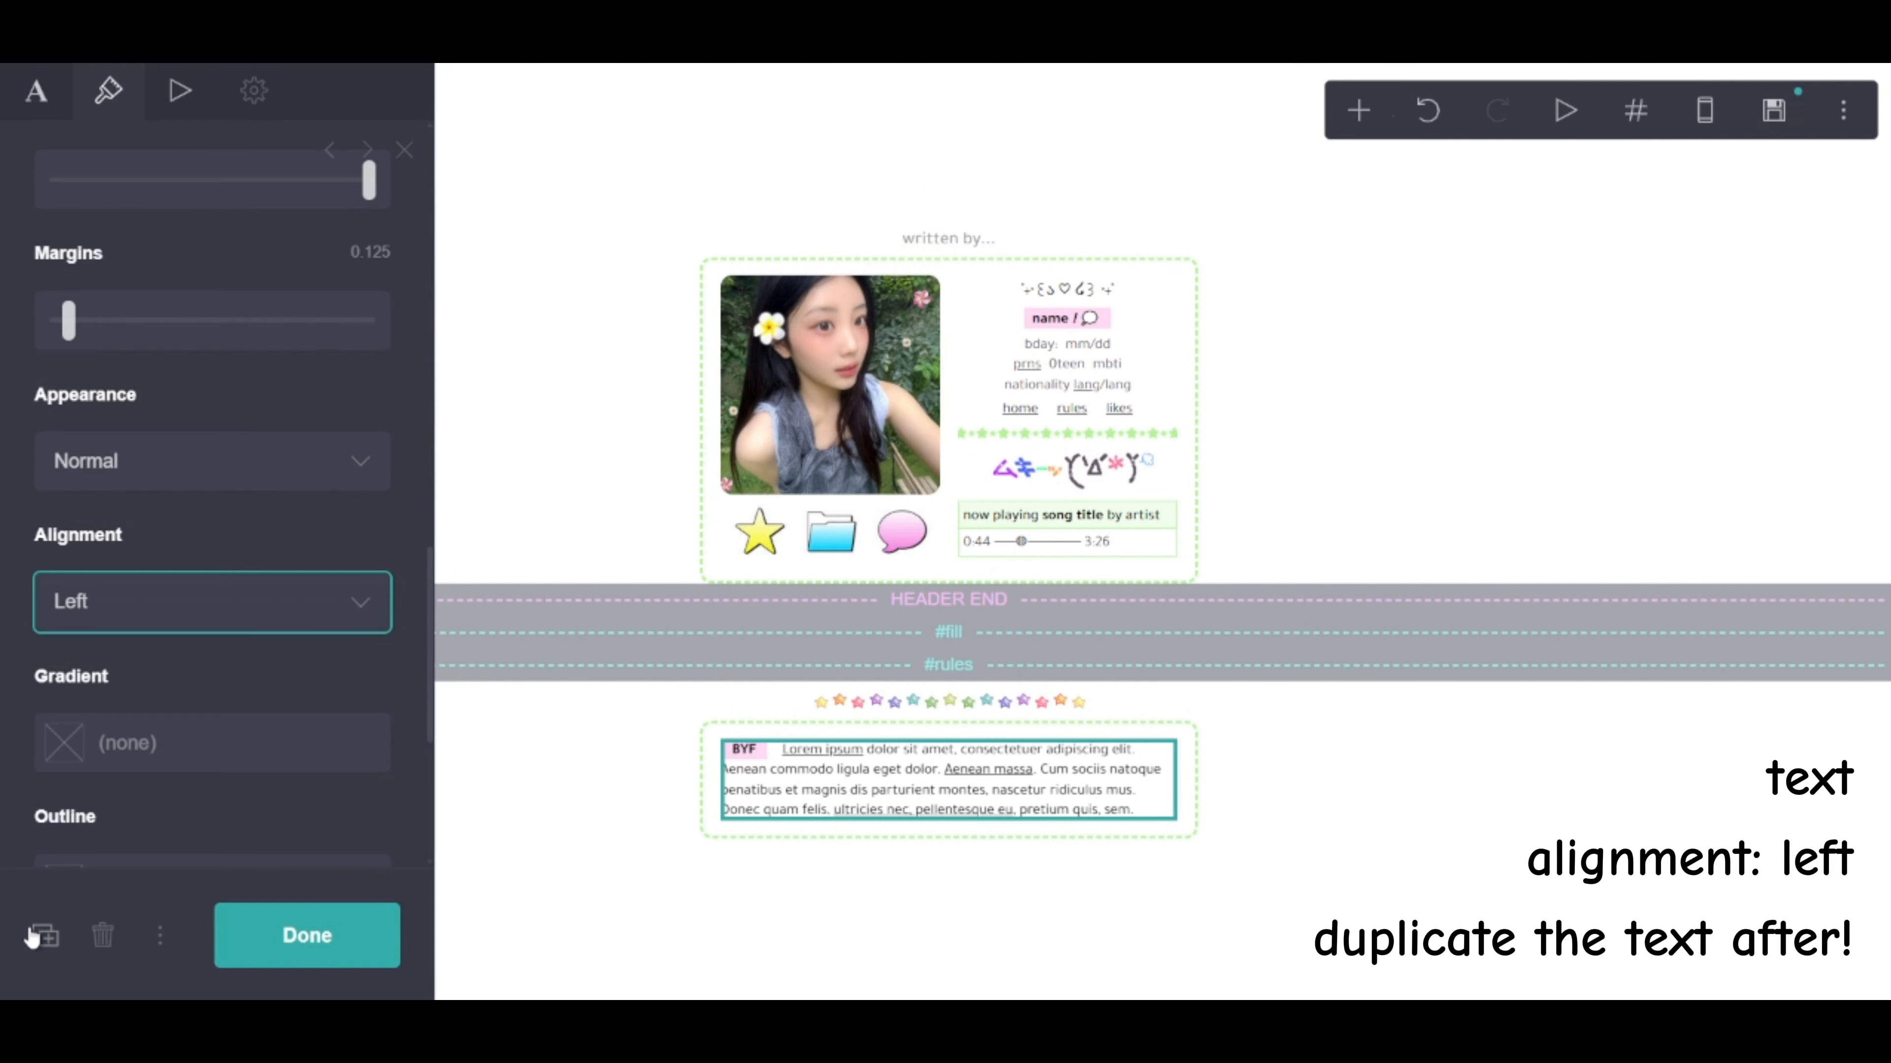
Duplicate the BYF text and set the copy's highlight color to #A6E4FF
click(46, 935)
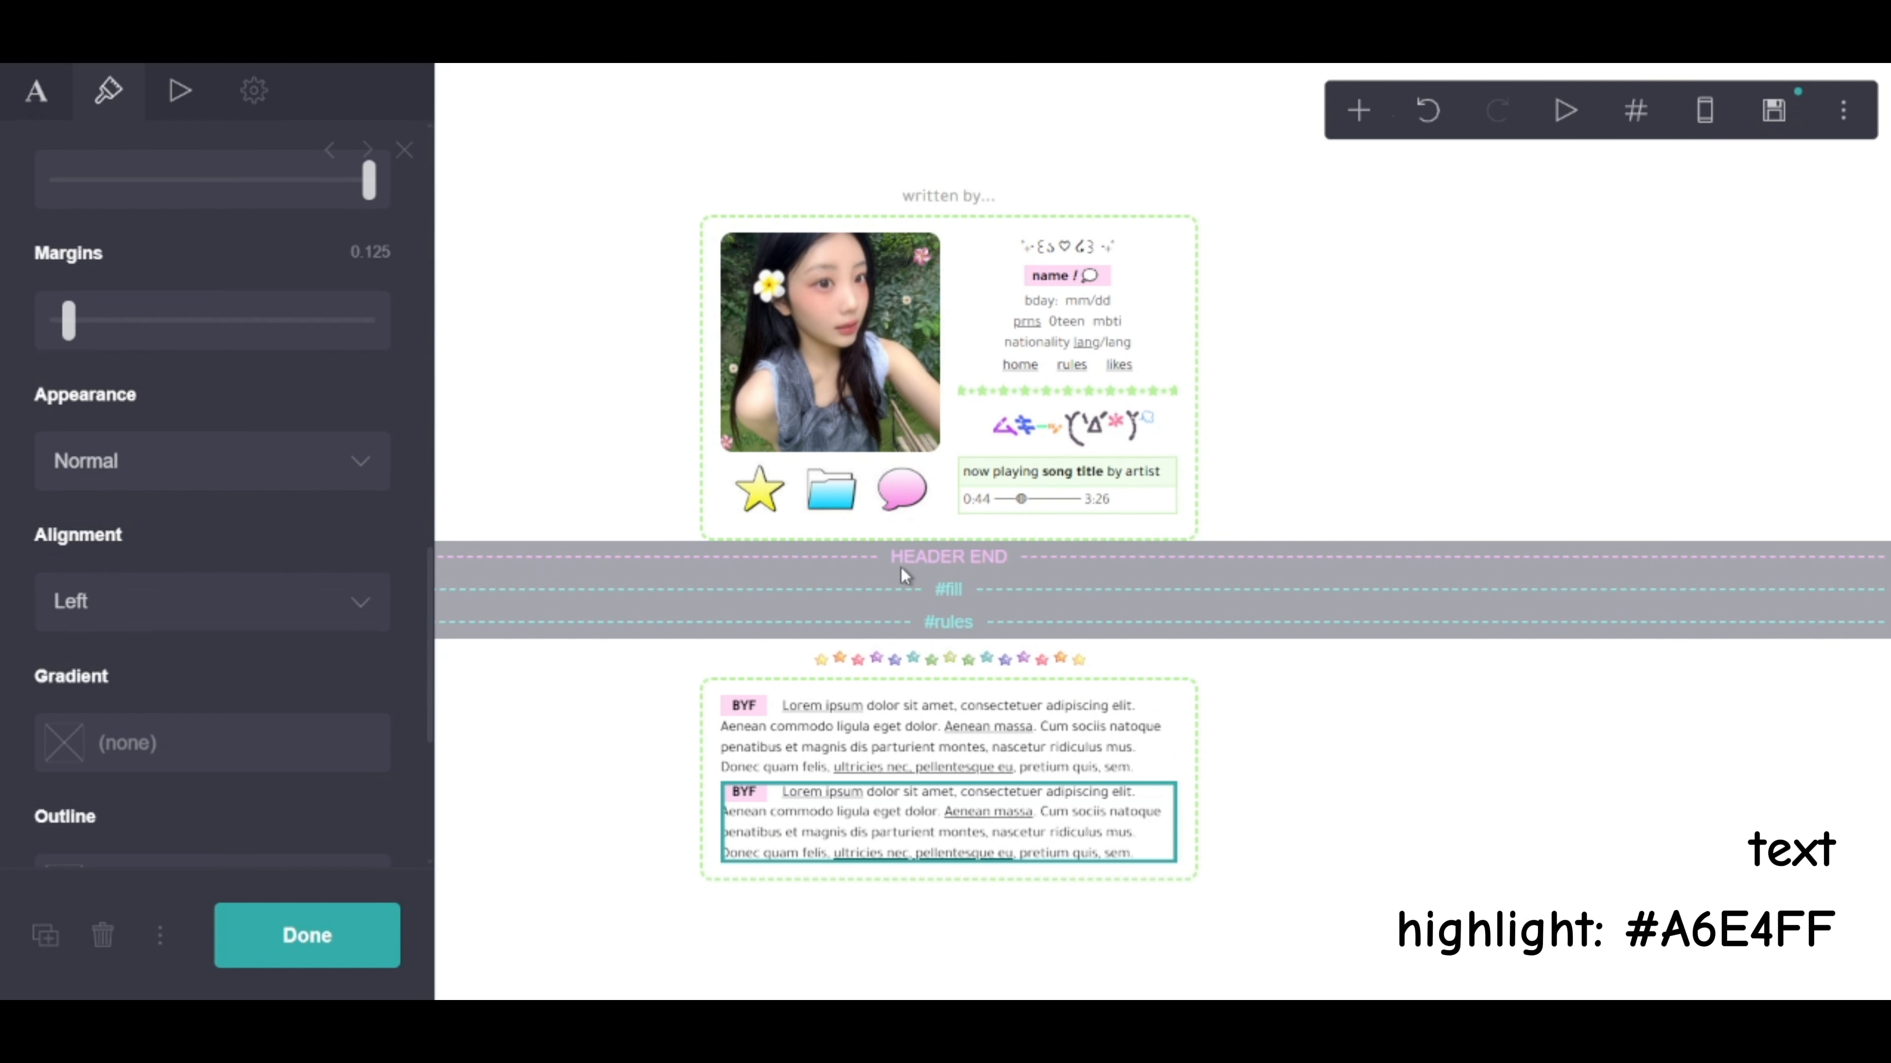
scroll(199, 547, up, 12)
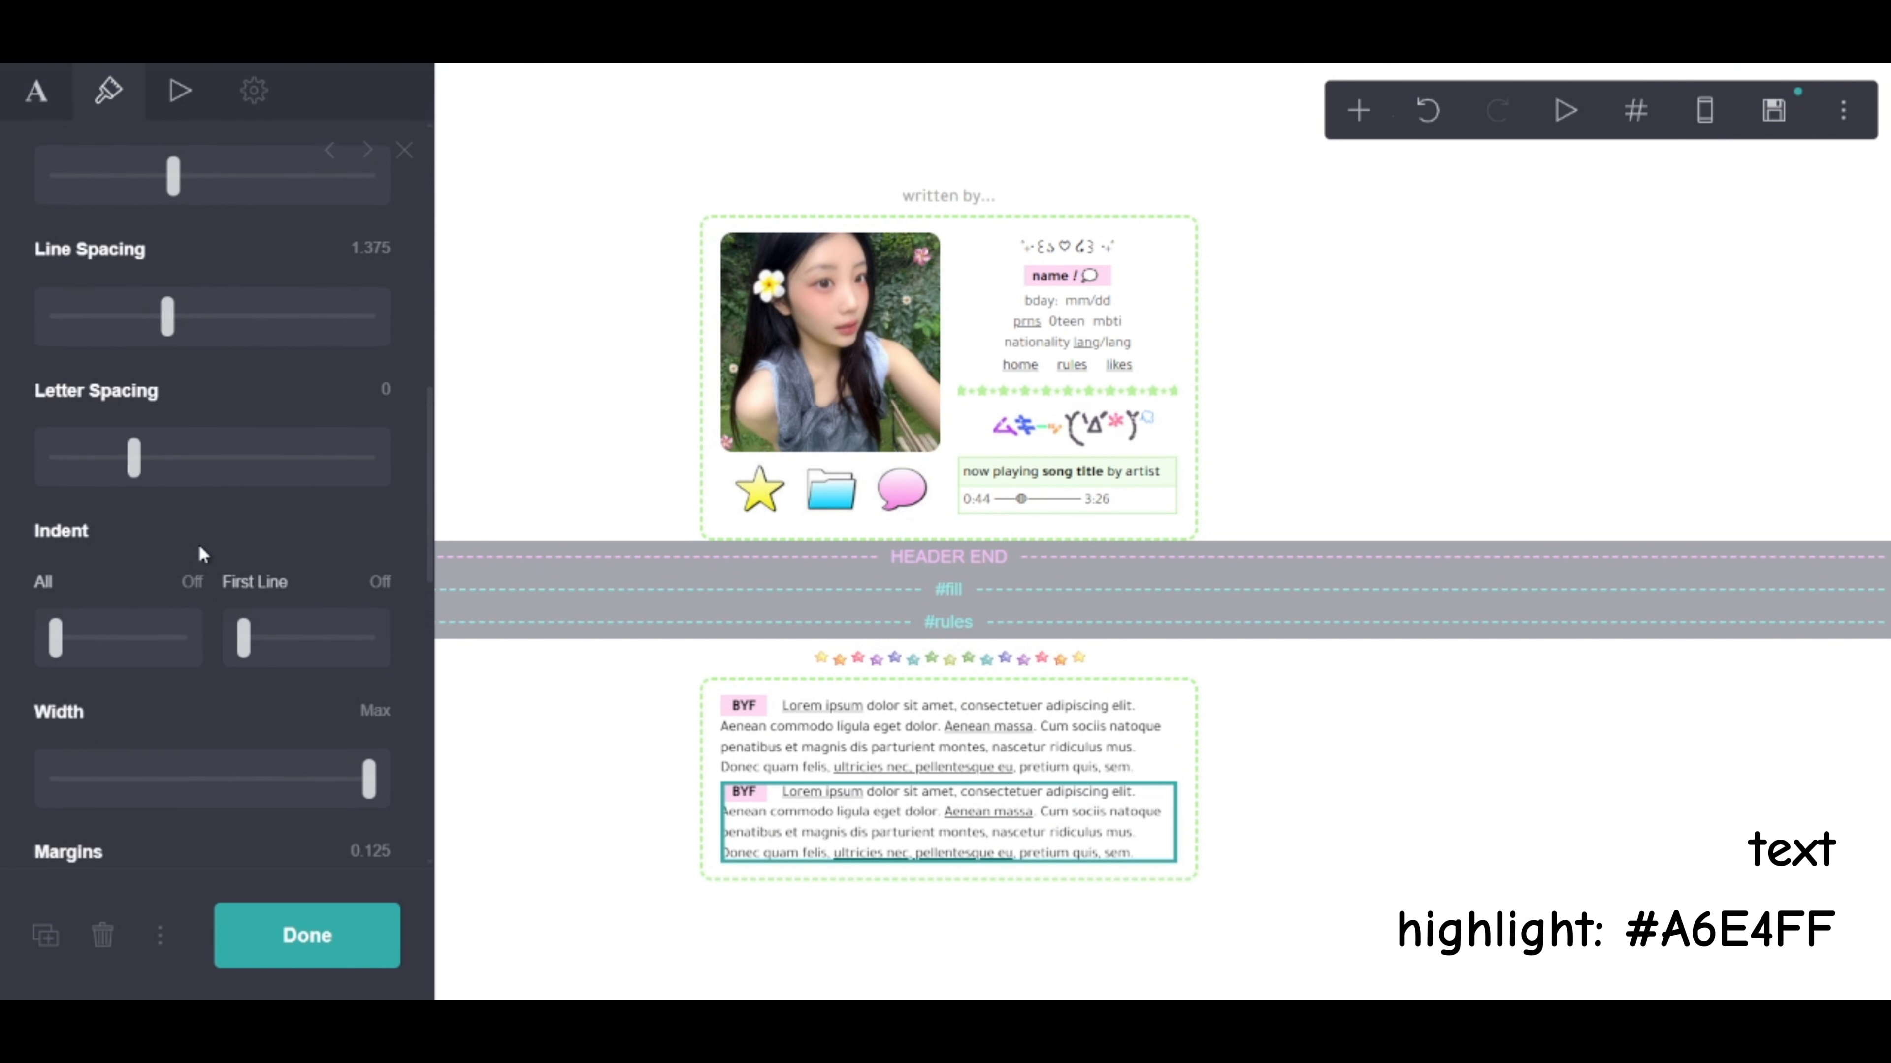
click(298, 518)
text(#A6E4FF)
click(203, 455)
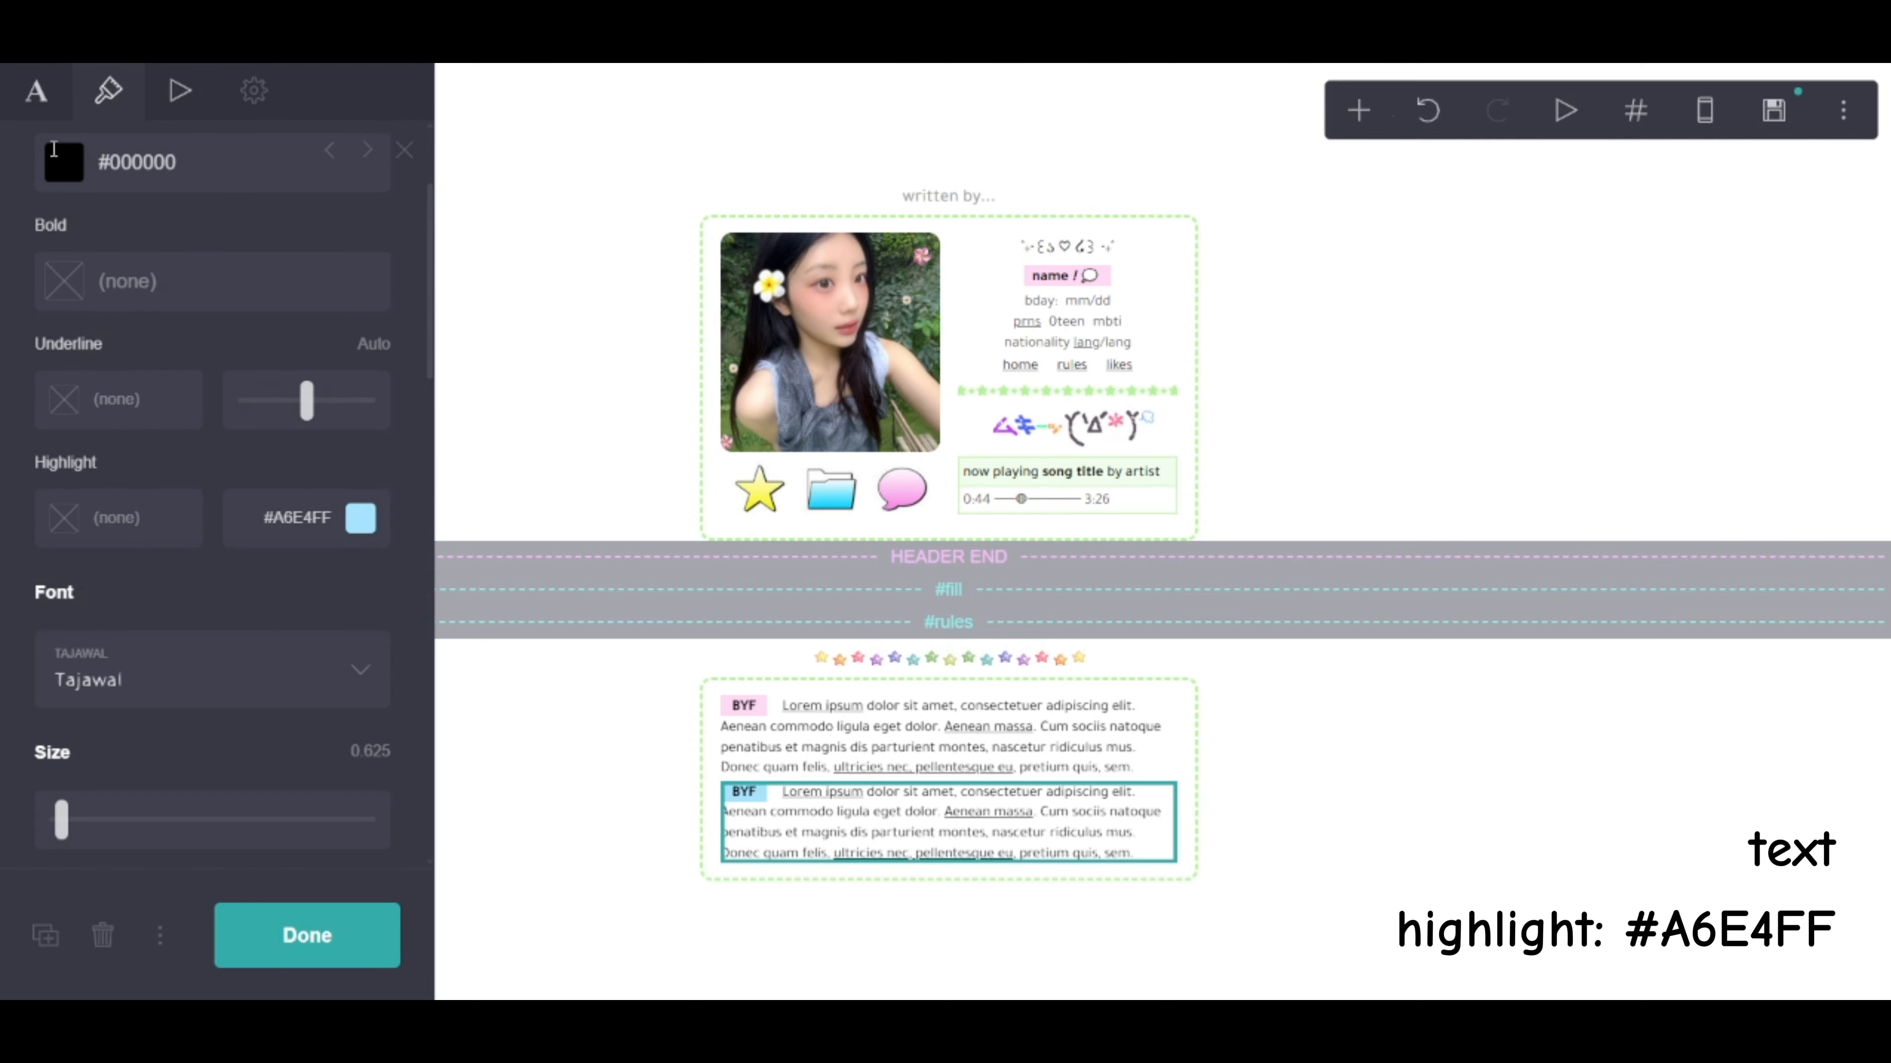
Replace the copied text with a highlighted bold "DNI" label followed by the "In enim justo" paragraph with underlined phrases
scroll(207, 462, up, 10)
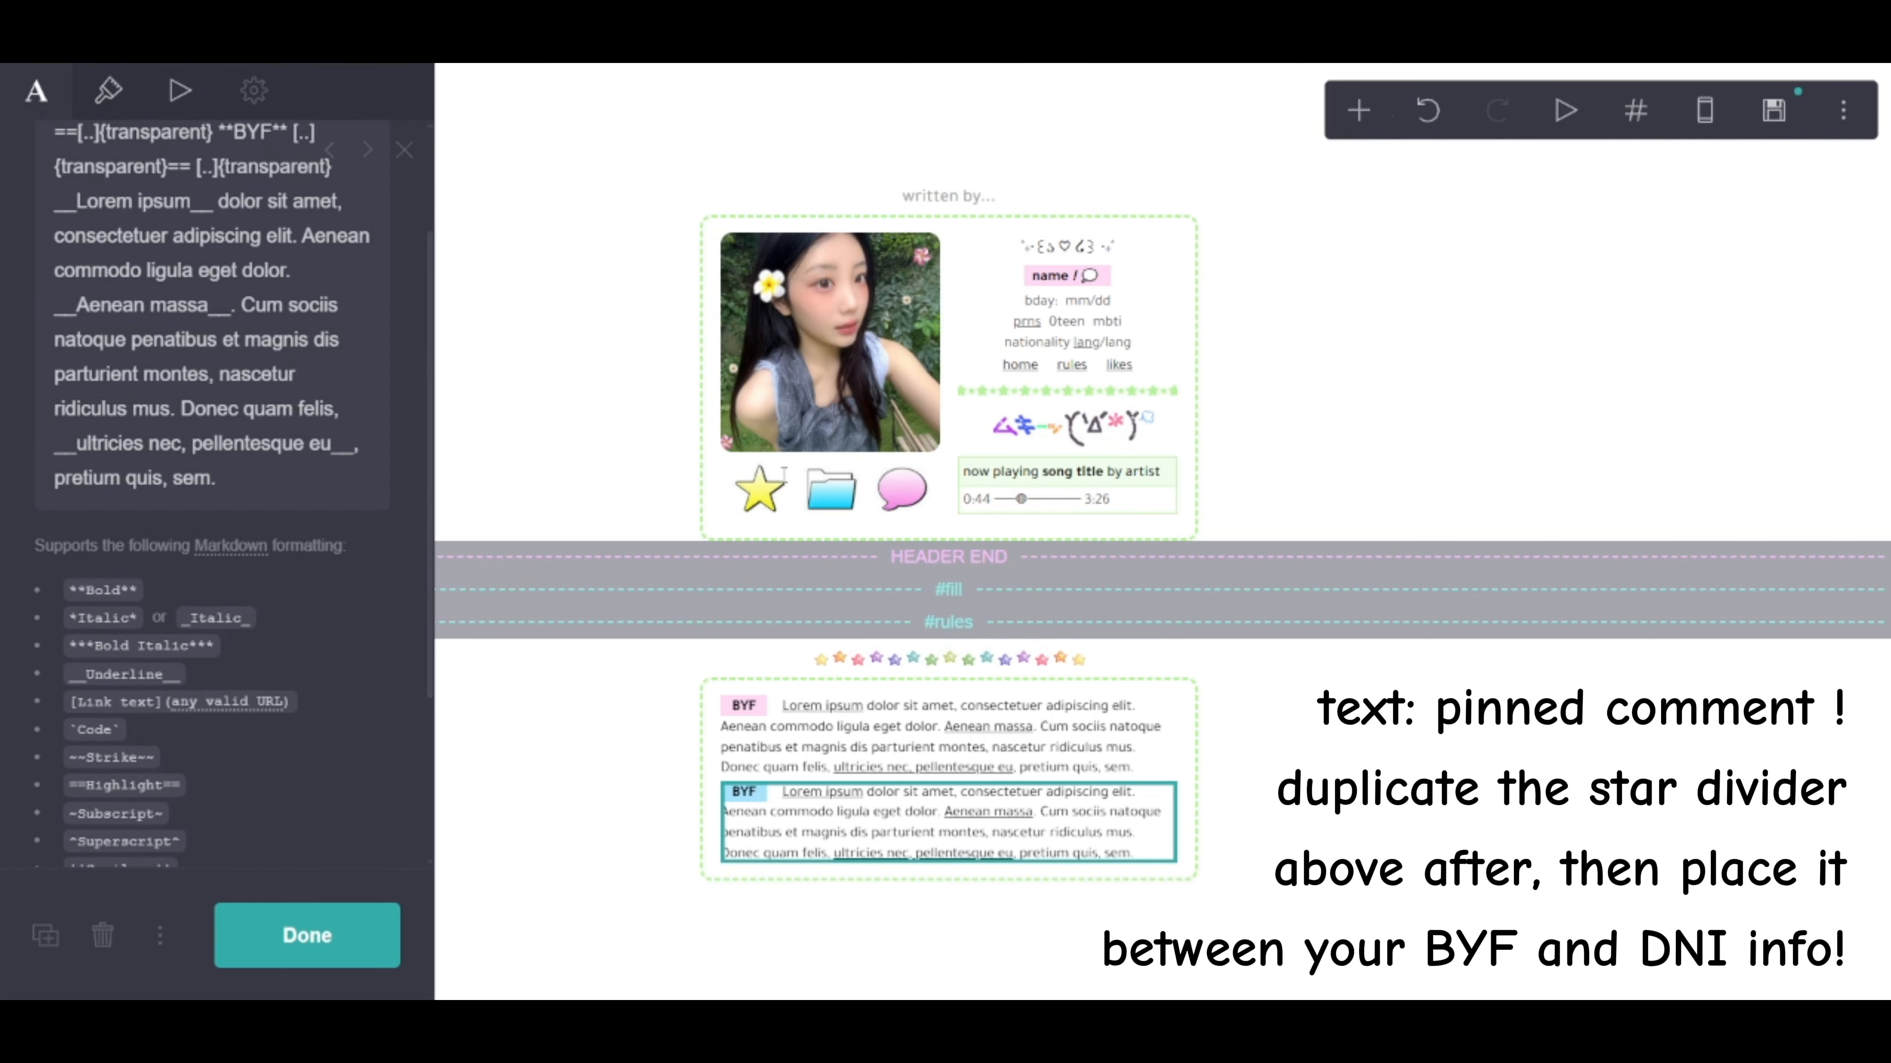
scroll(159, 527, up, 2)
click(80, 237)
key(ctrl+a)
text(==[..]{transparent} **DNI** [..]{transparent}== [..]{transparent} __In enim justo__, rhoncus ut, imperdiet a, venenatis vitae, justo. Nullam dictum felis eu pede mollis pretium. Integer tincidunt. Cras dapibus. Vivamus elementum semper nisi. __Aenean vulputate eleifend tellus__)
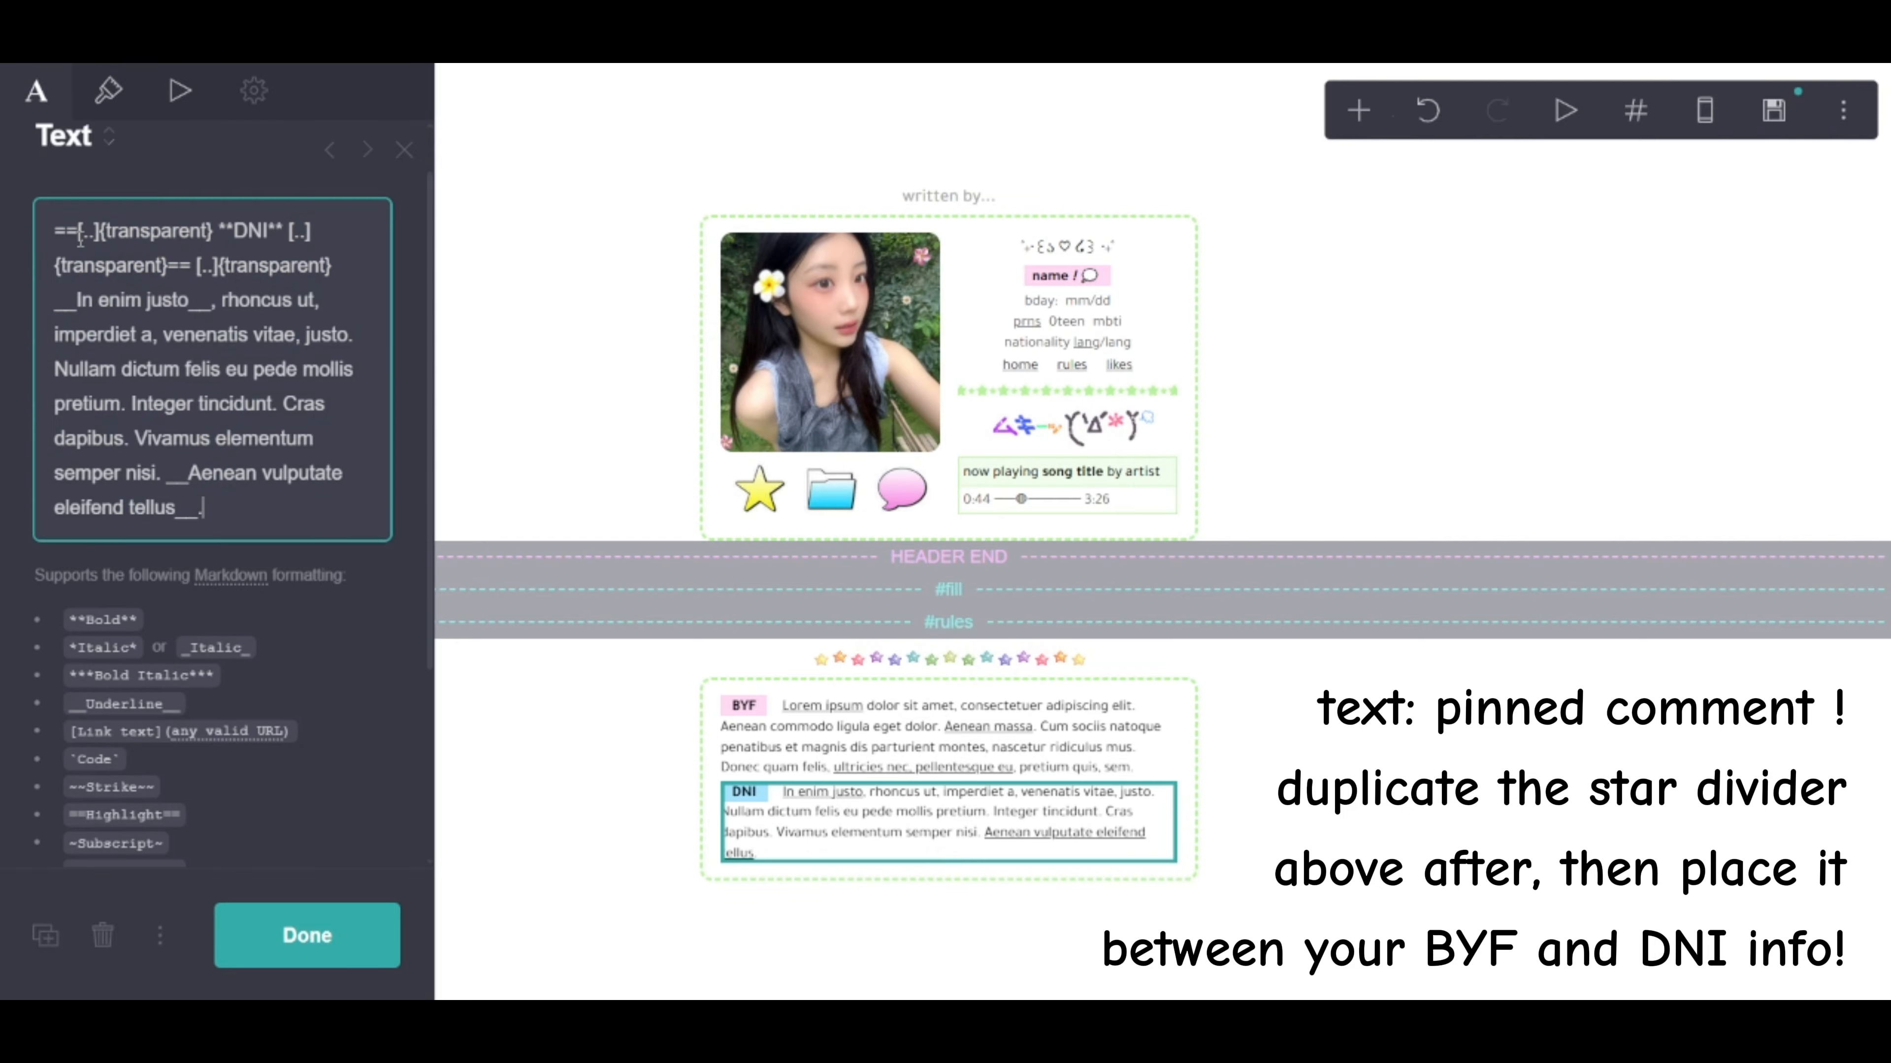
click(306, 935)
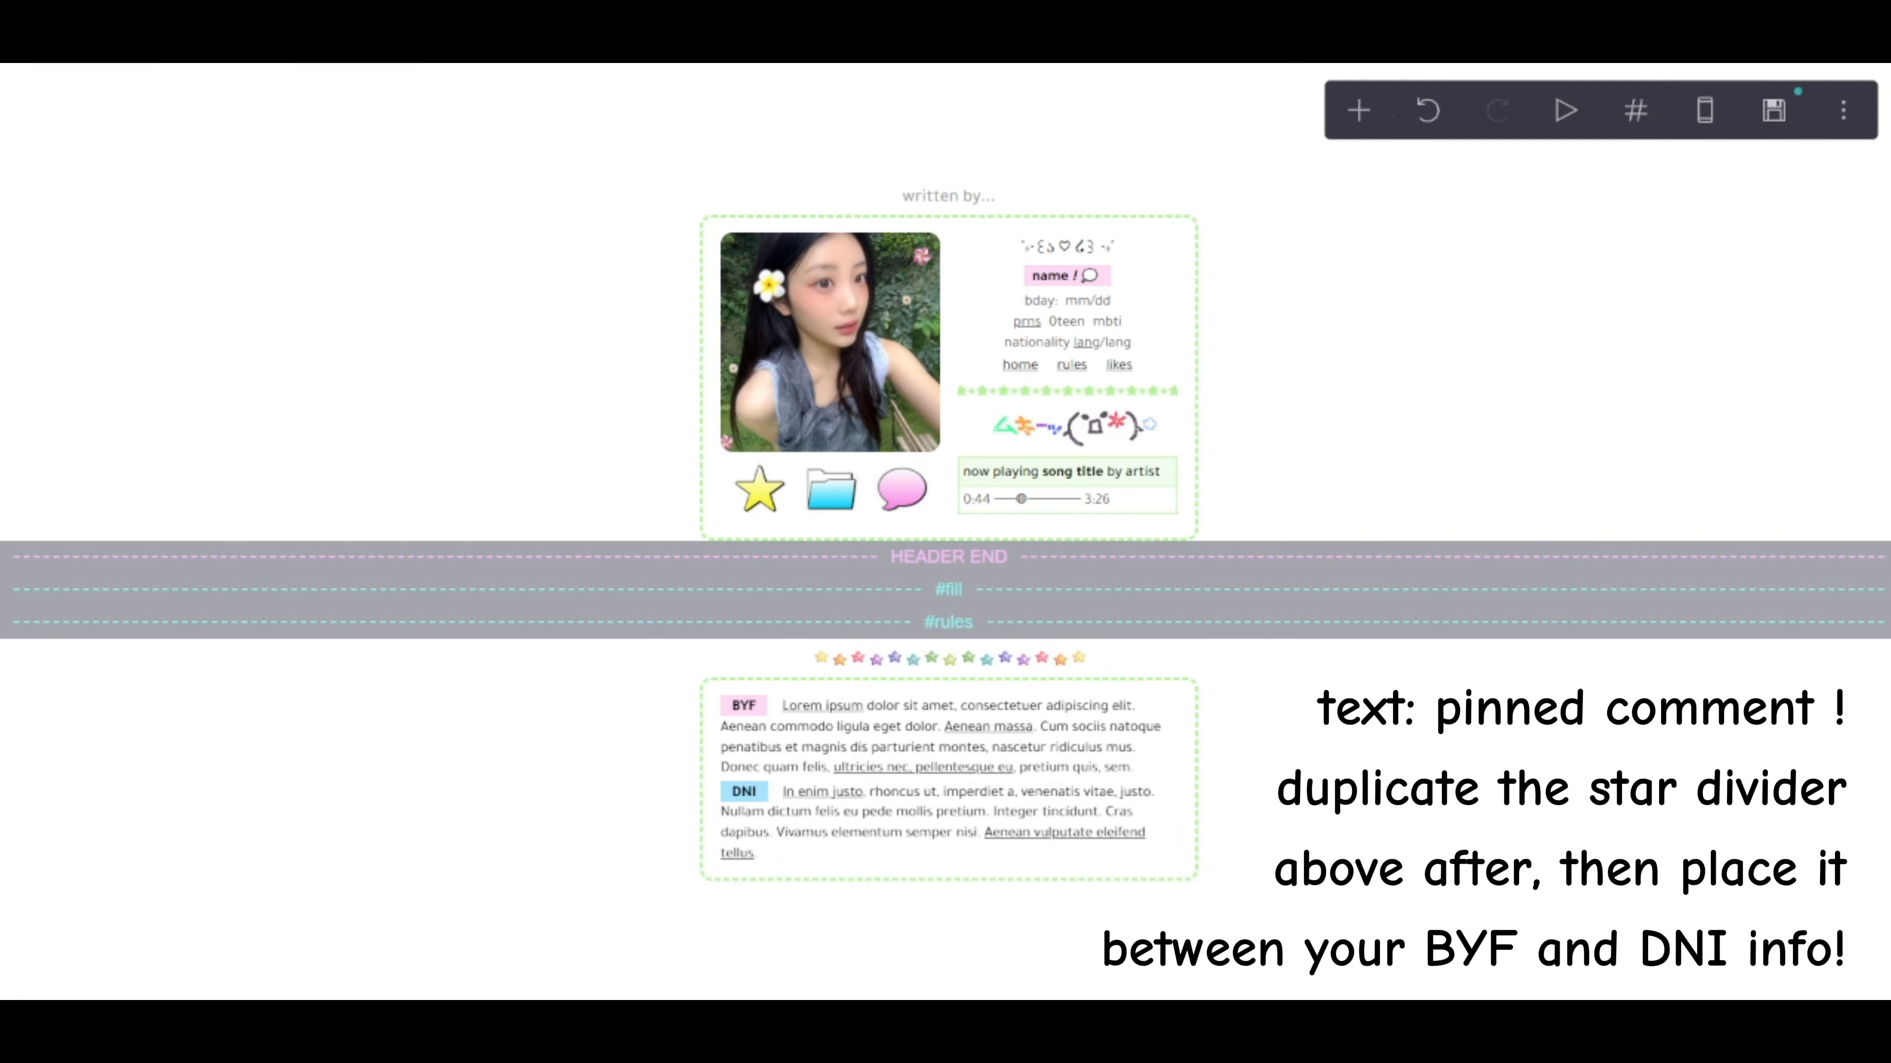
Duplicate the green star divider in the profile container and place the copy between the BYF and DNI texts
click(1117, 392)
click(45, 935)
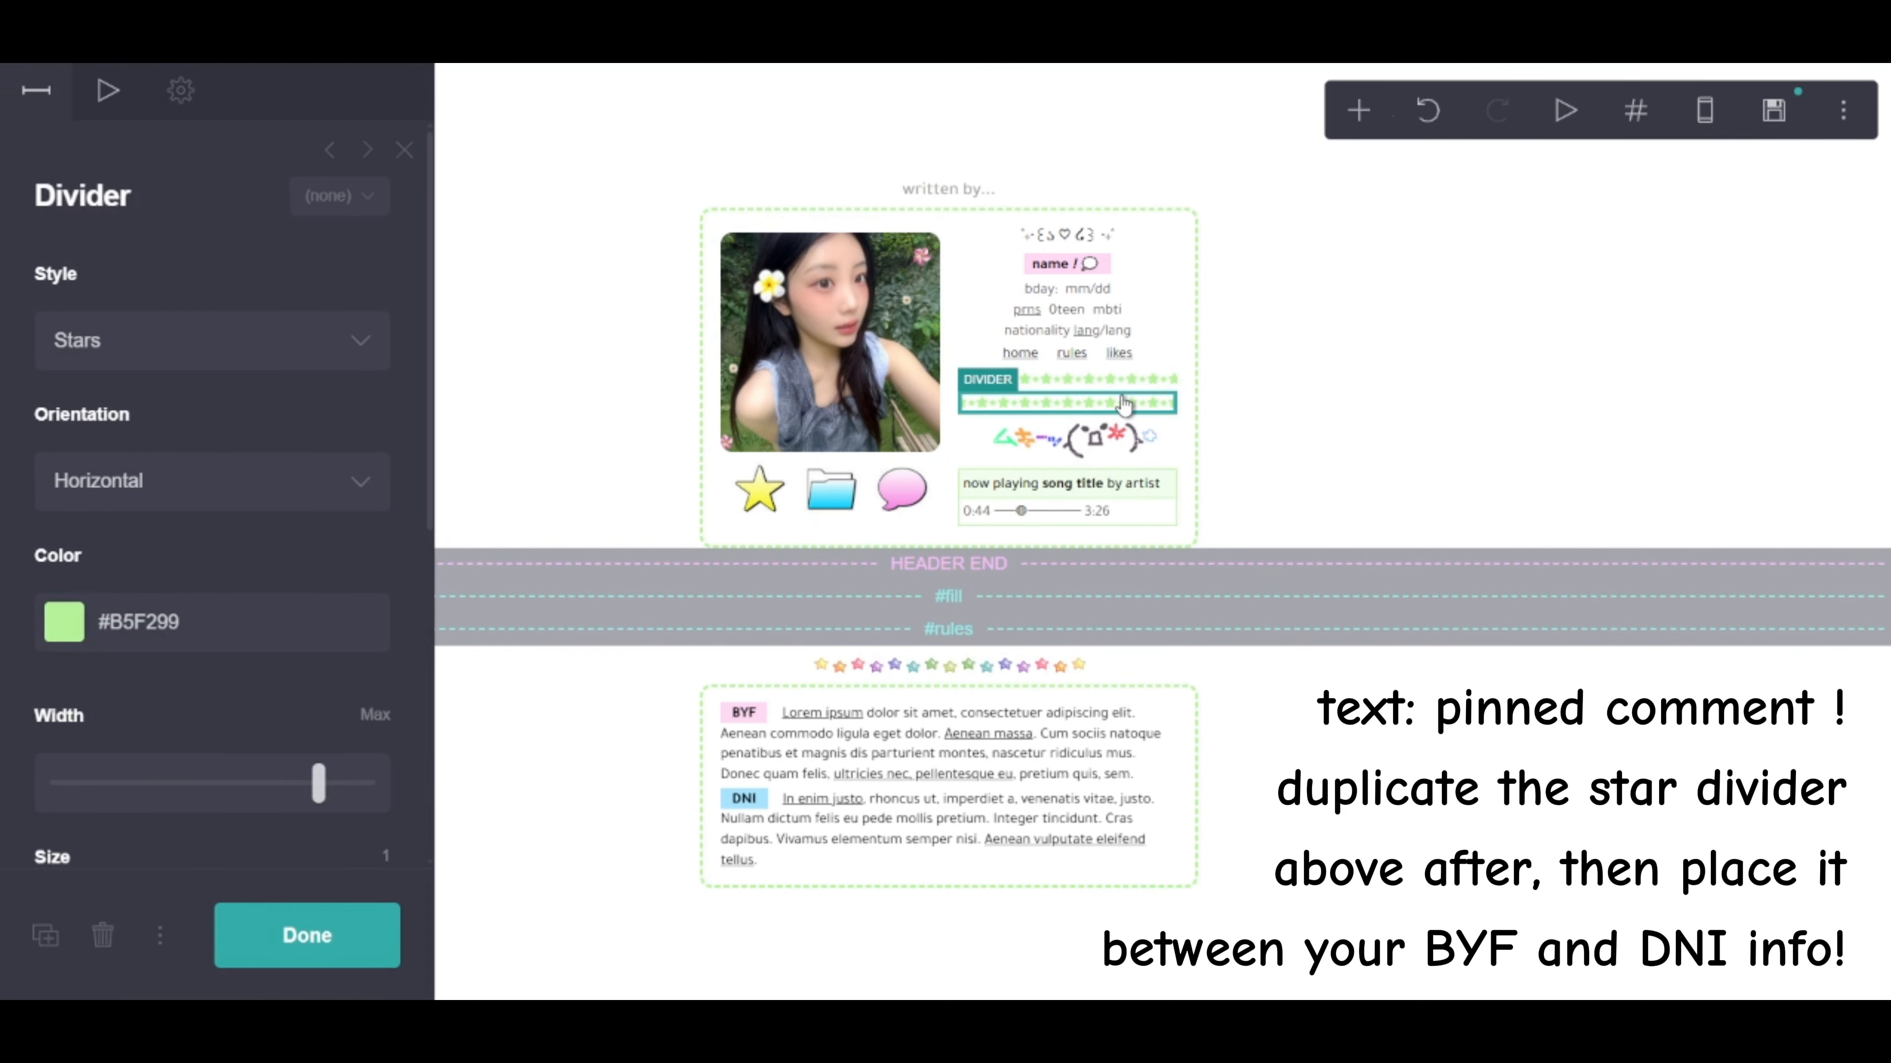
drag(1124, 403, 1117, 779)
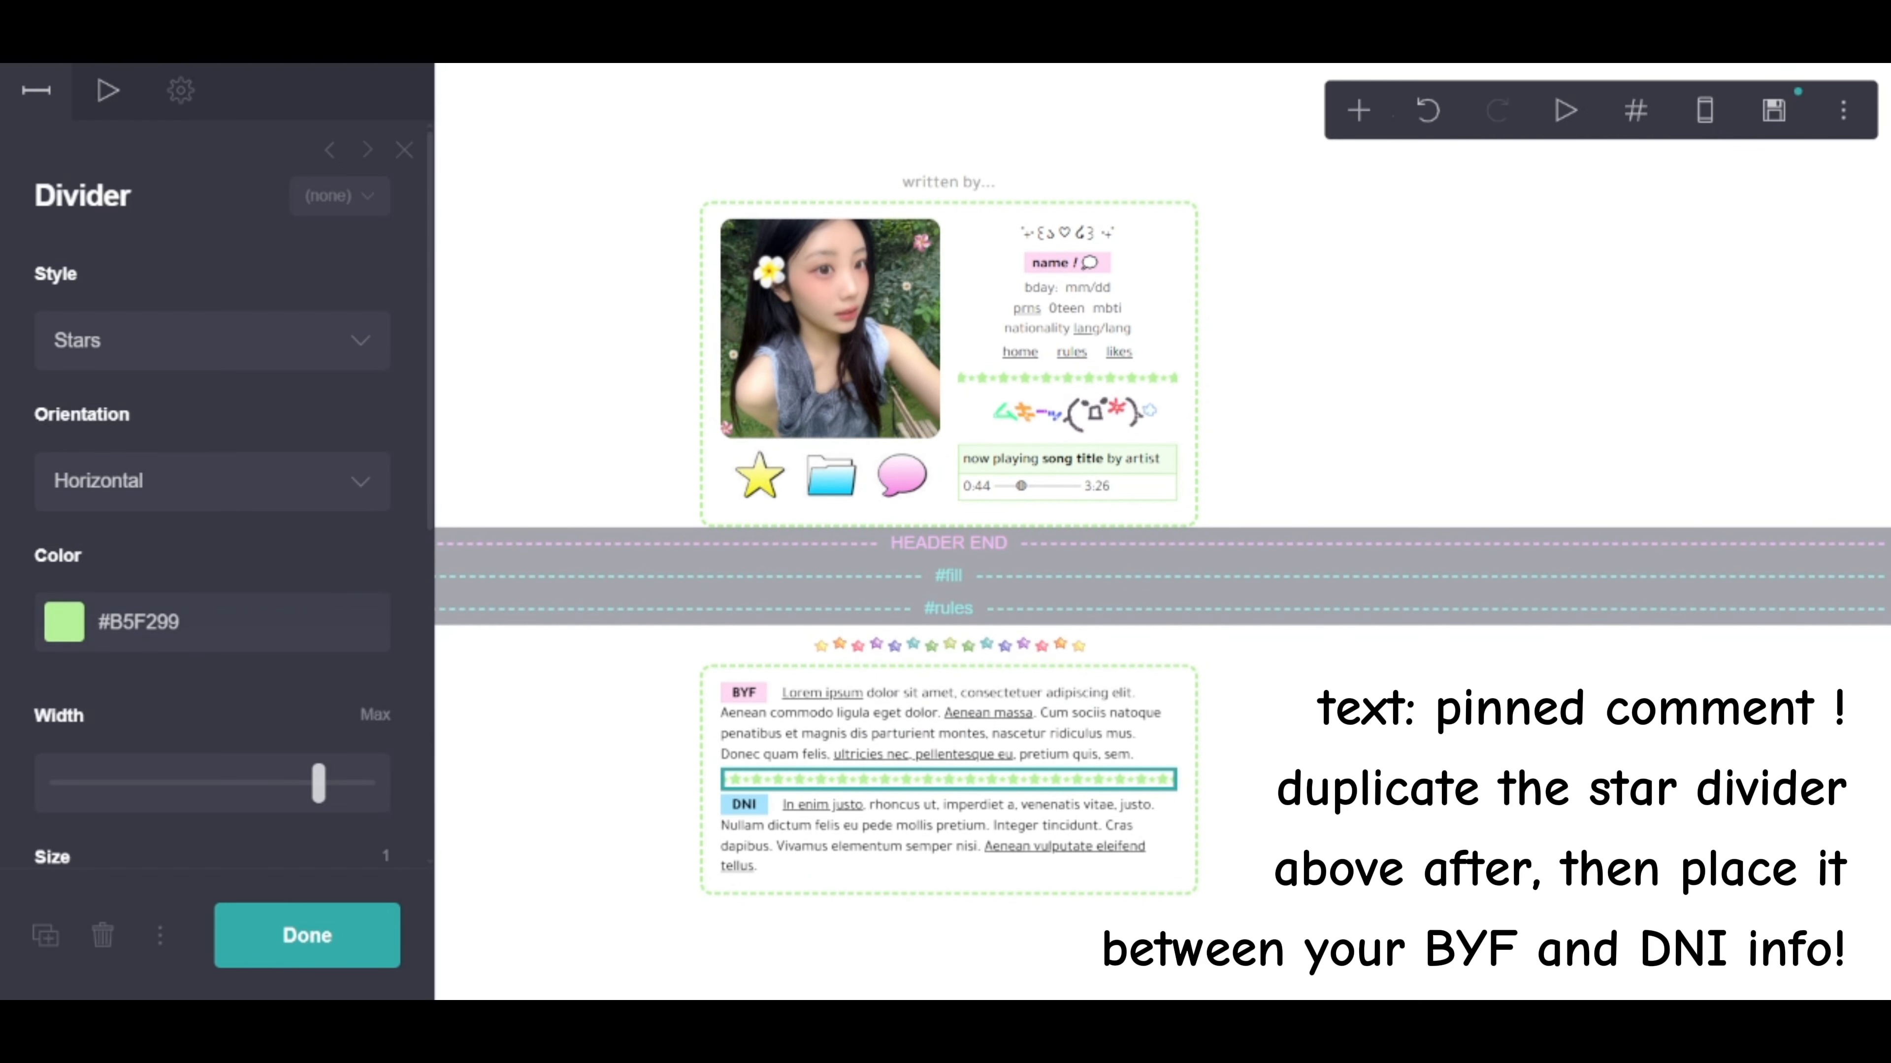
click(358, 932)
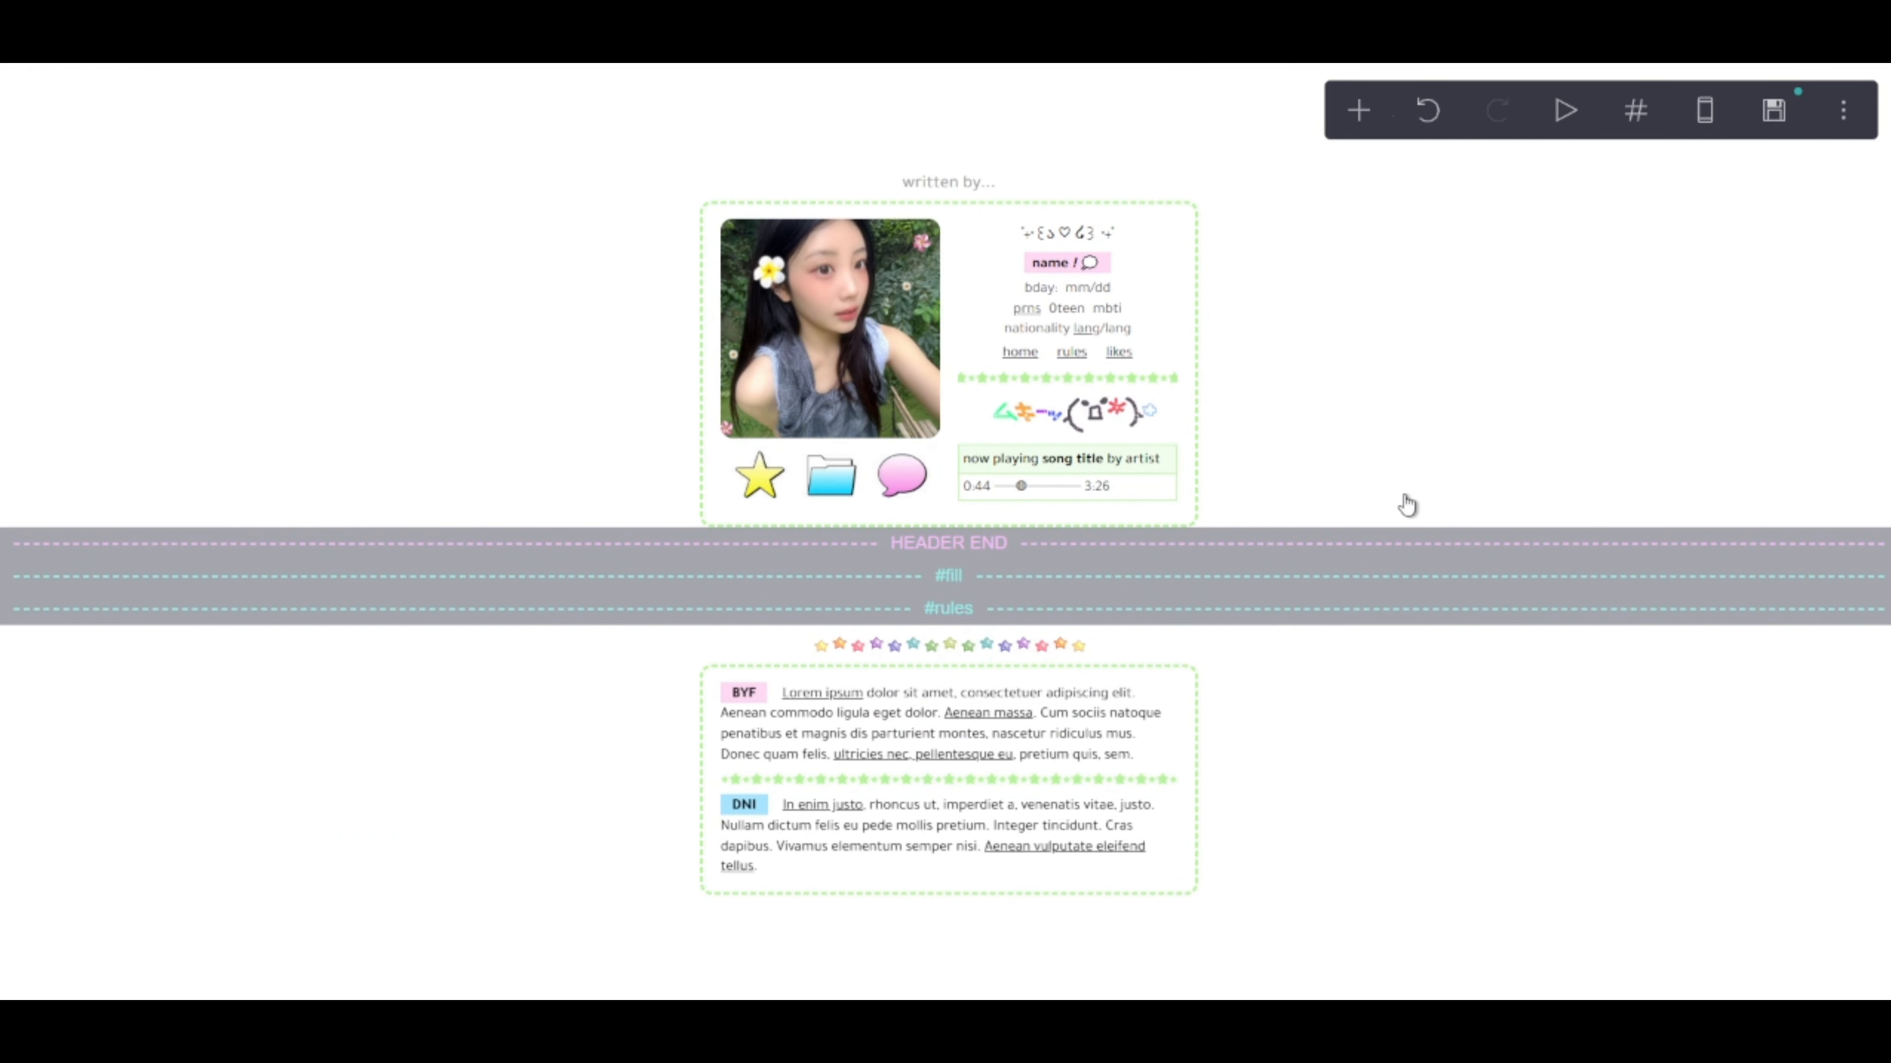
Add a section break control named "likes" below the rules container
click(1358, 111)
click(1296, 655)
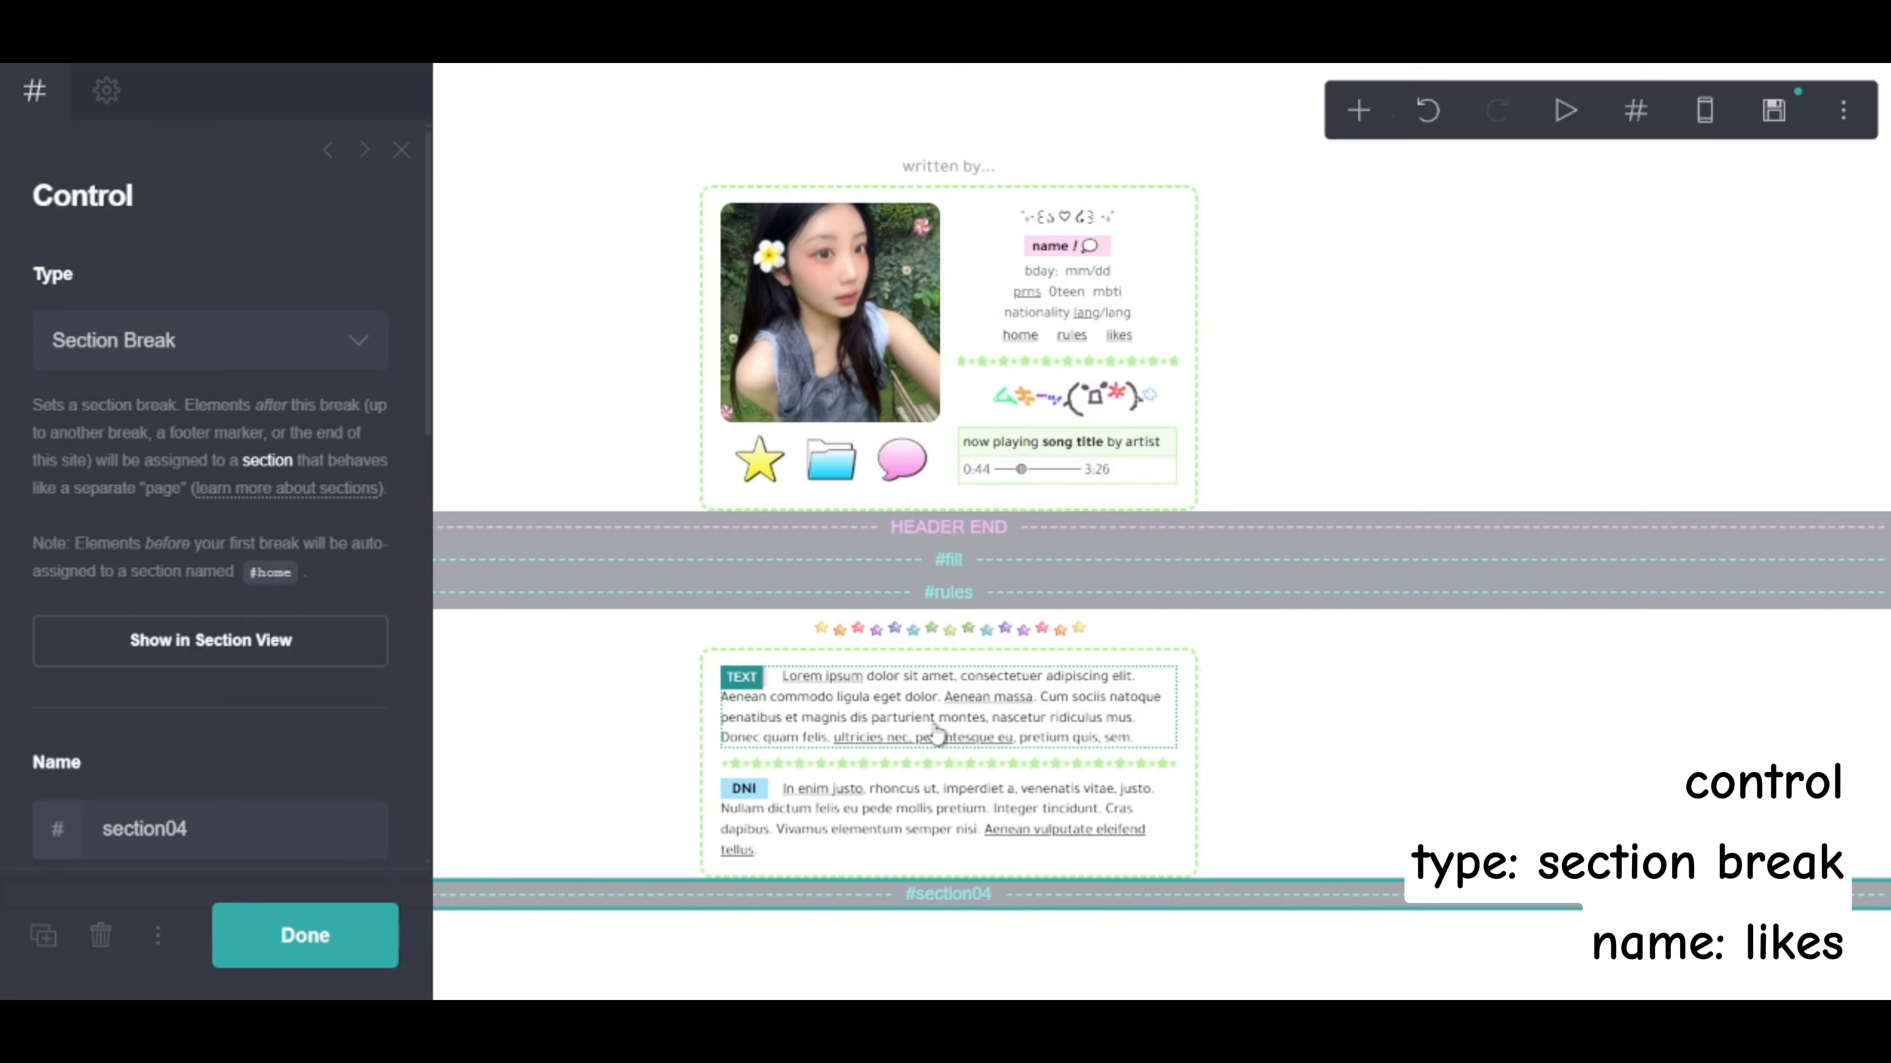
click(228, 827)
text(likes)
key(Return)
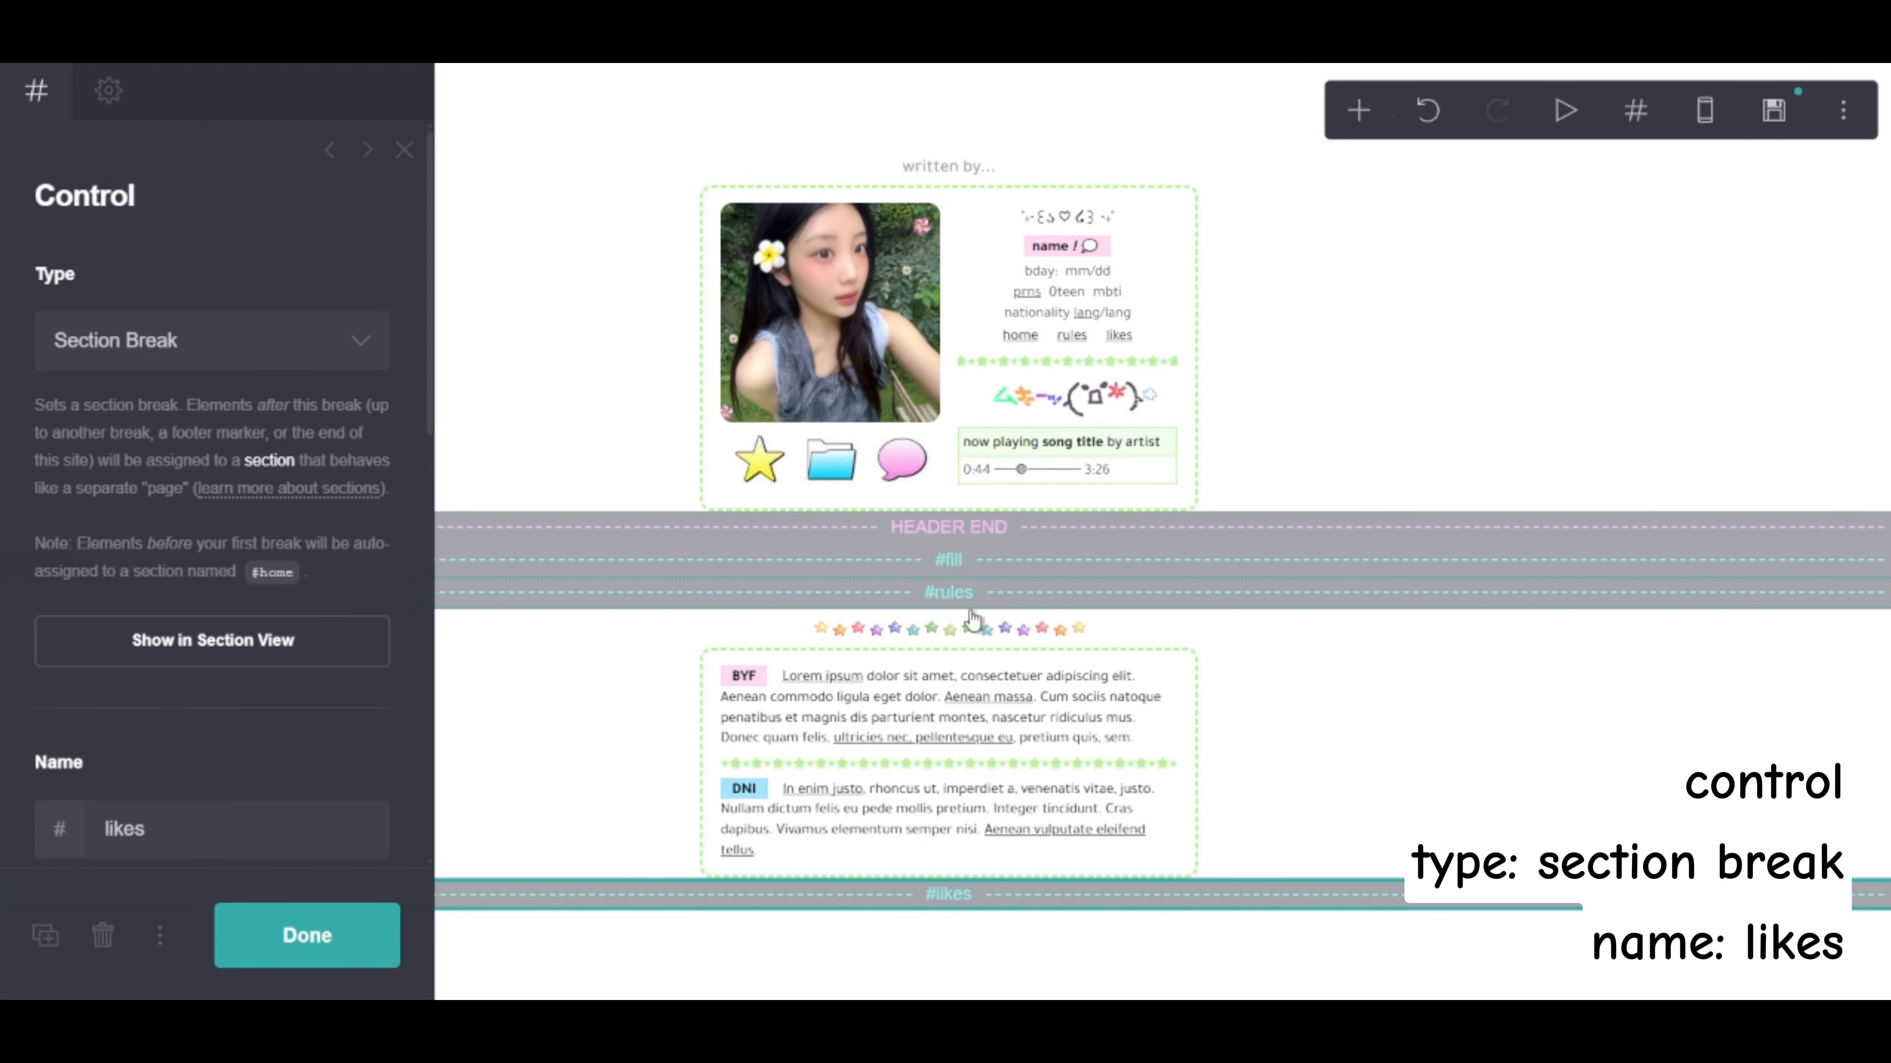
Duplicate the colorful star image above the rules container and place the copy below the #likes section break
click(974, 632)
key(ctrl+d)
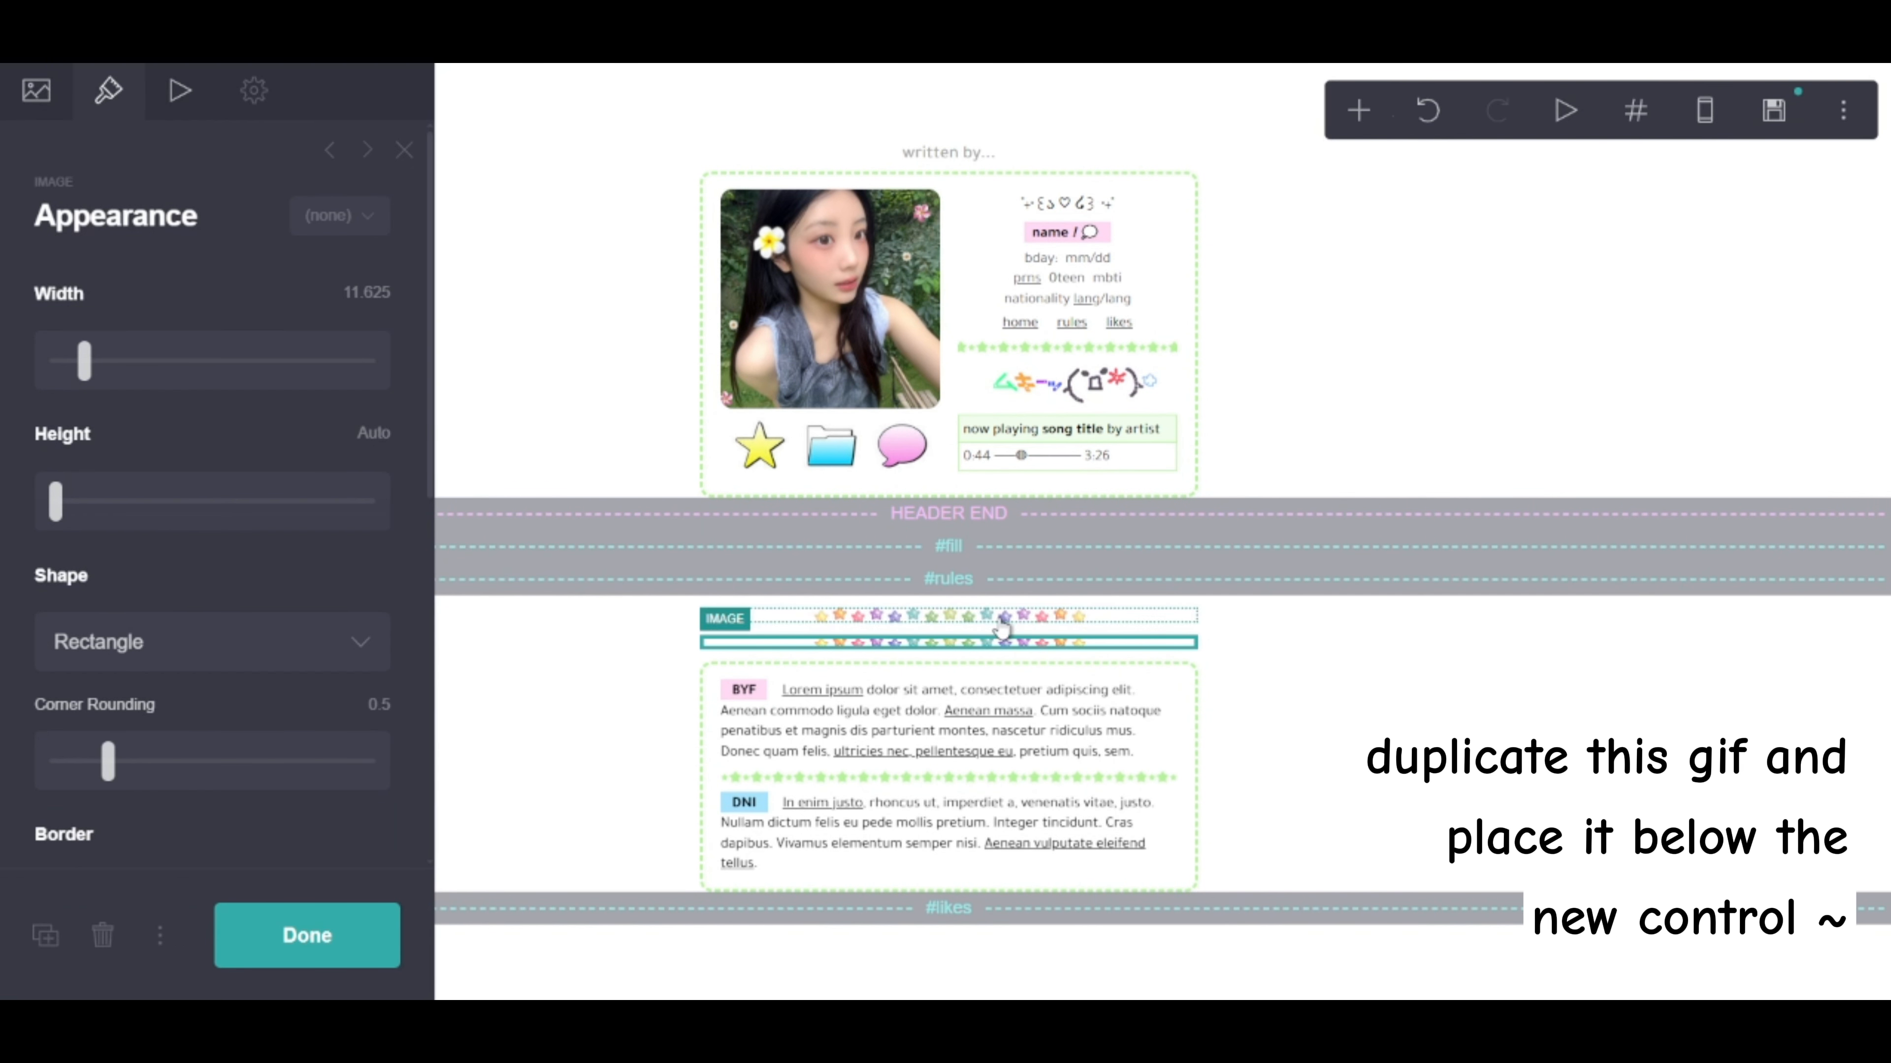
drag(980, 755, 969, 930)
Add a container below the copied star image and set its type to Columns with two equal columns
click(1358, 110)
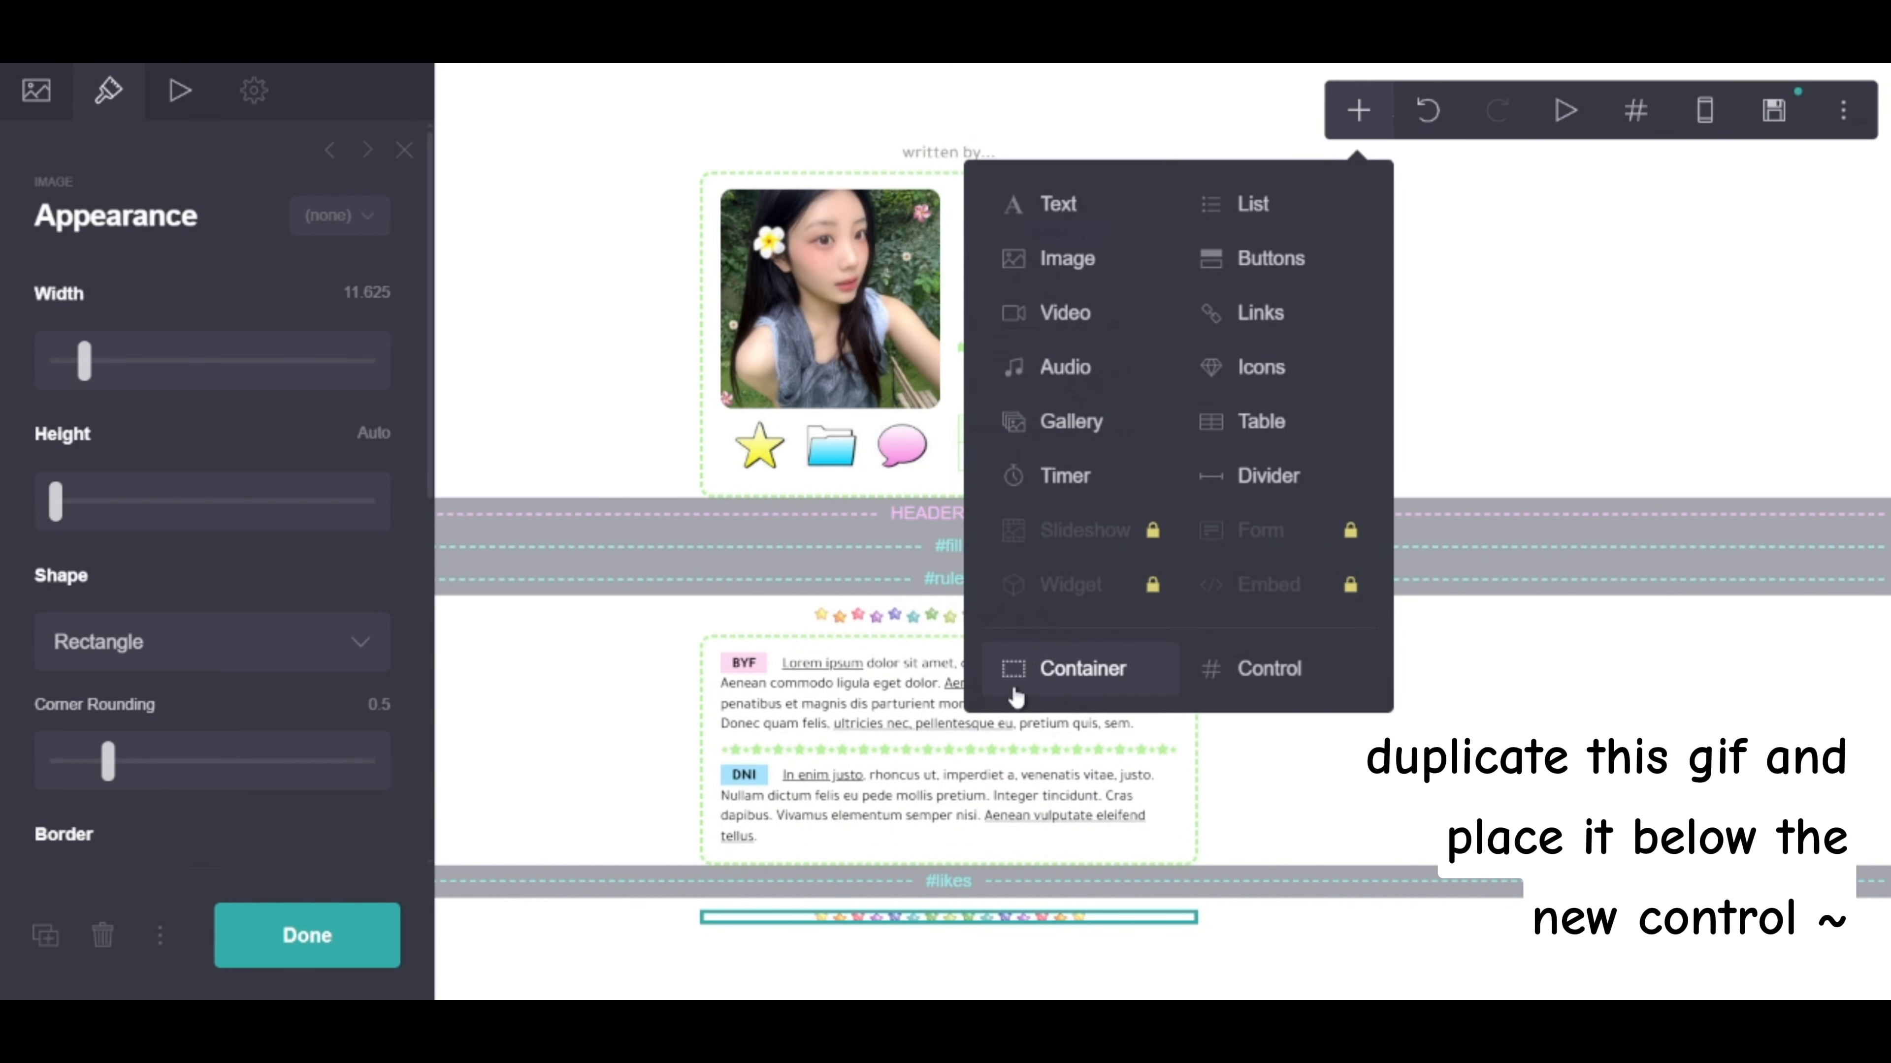
click(1053, 667)
click(36, 98)
click(144, 337)
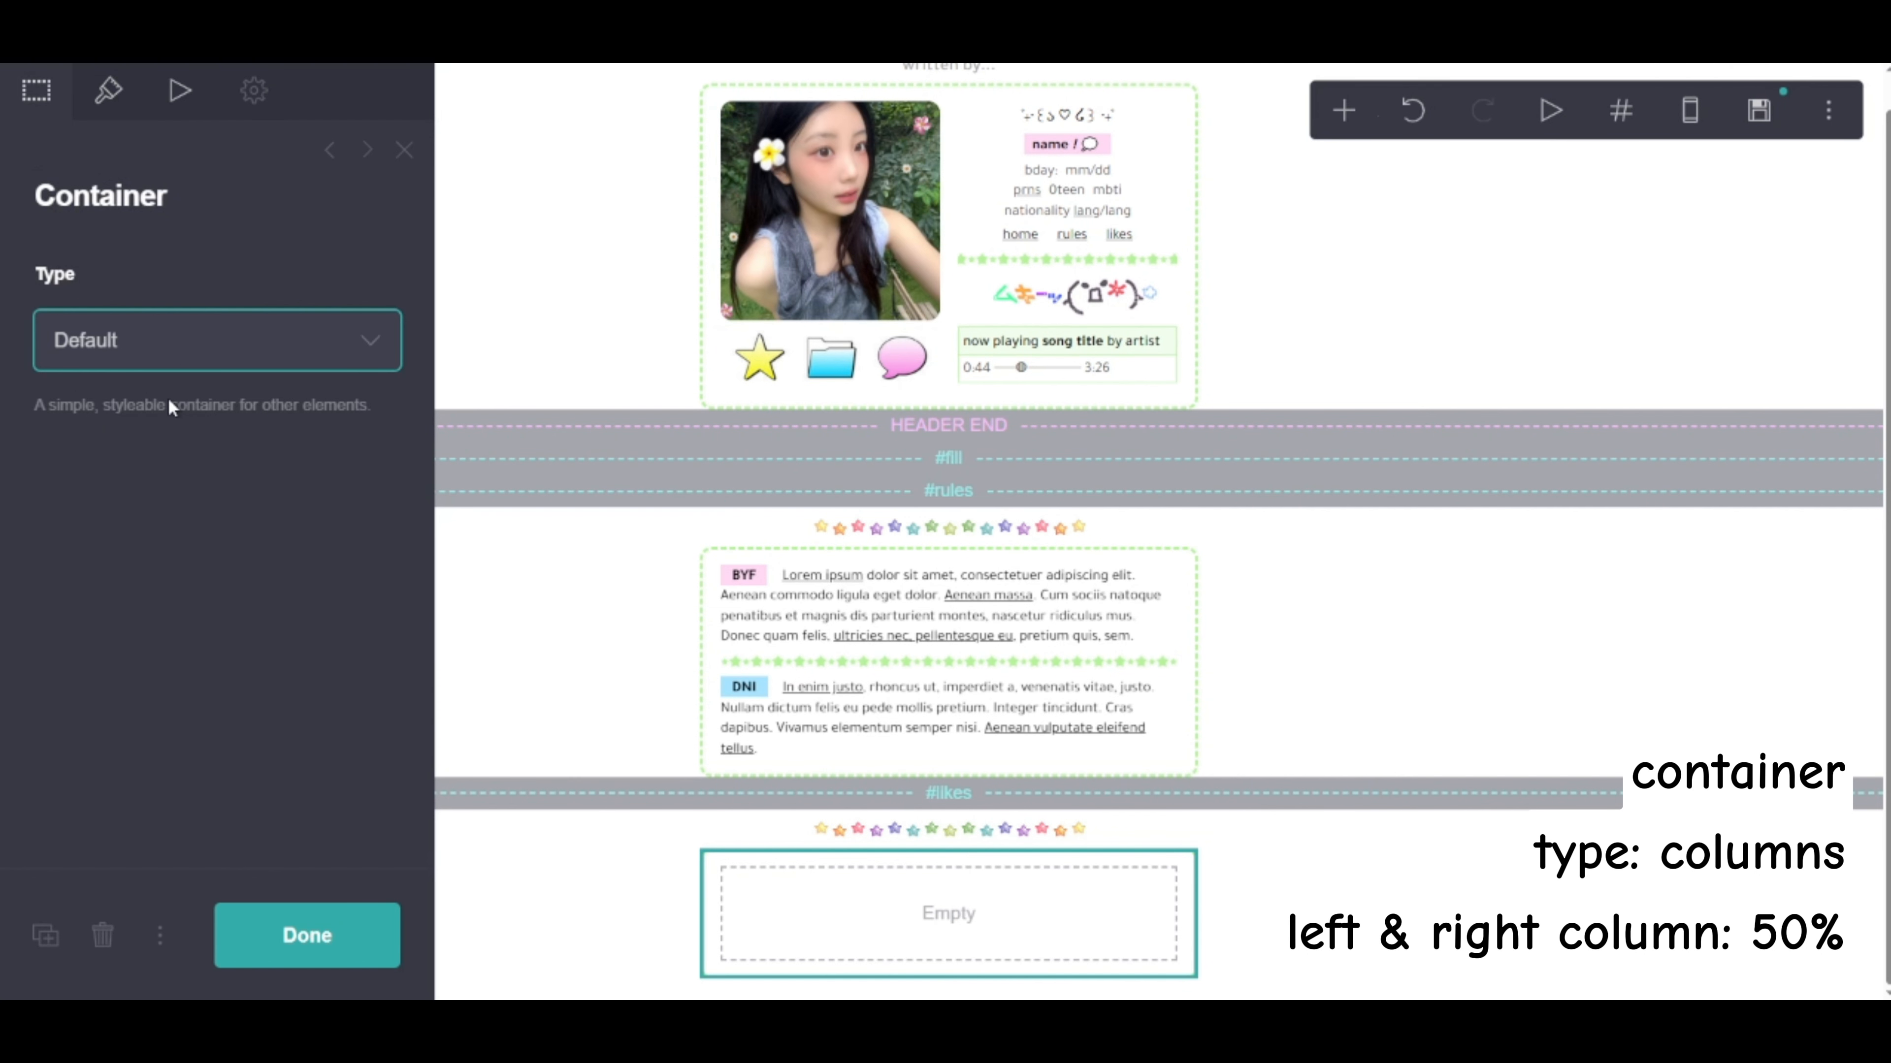
click(173, 409)
click(297, 921)
Insert a table in the first column of the likes container
click(1343, 111)
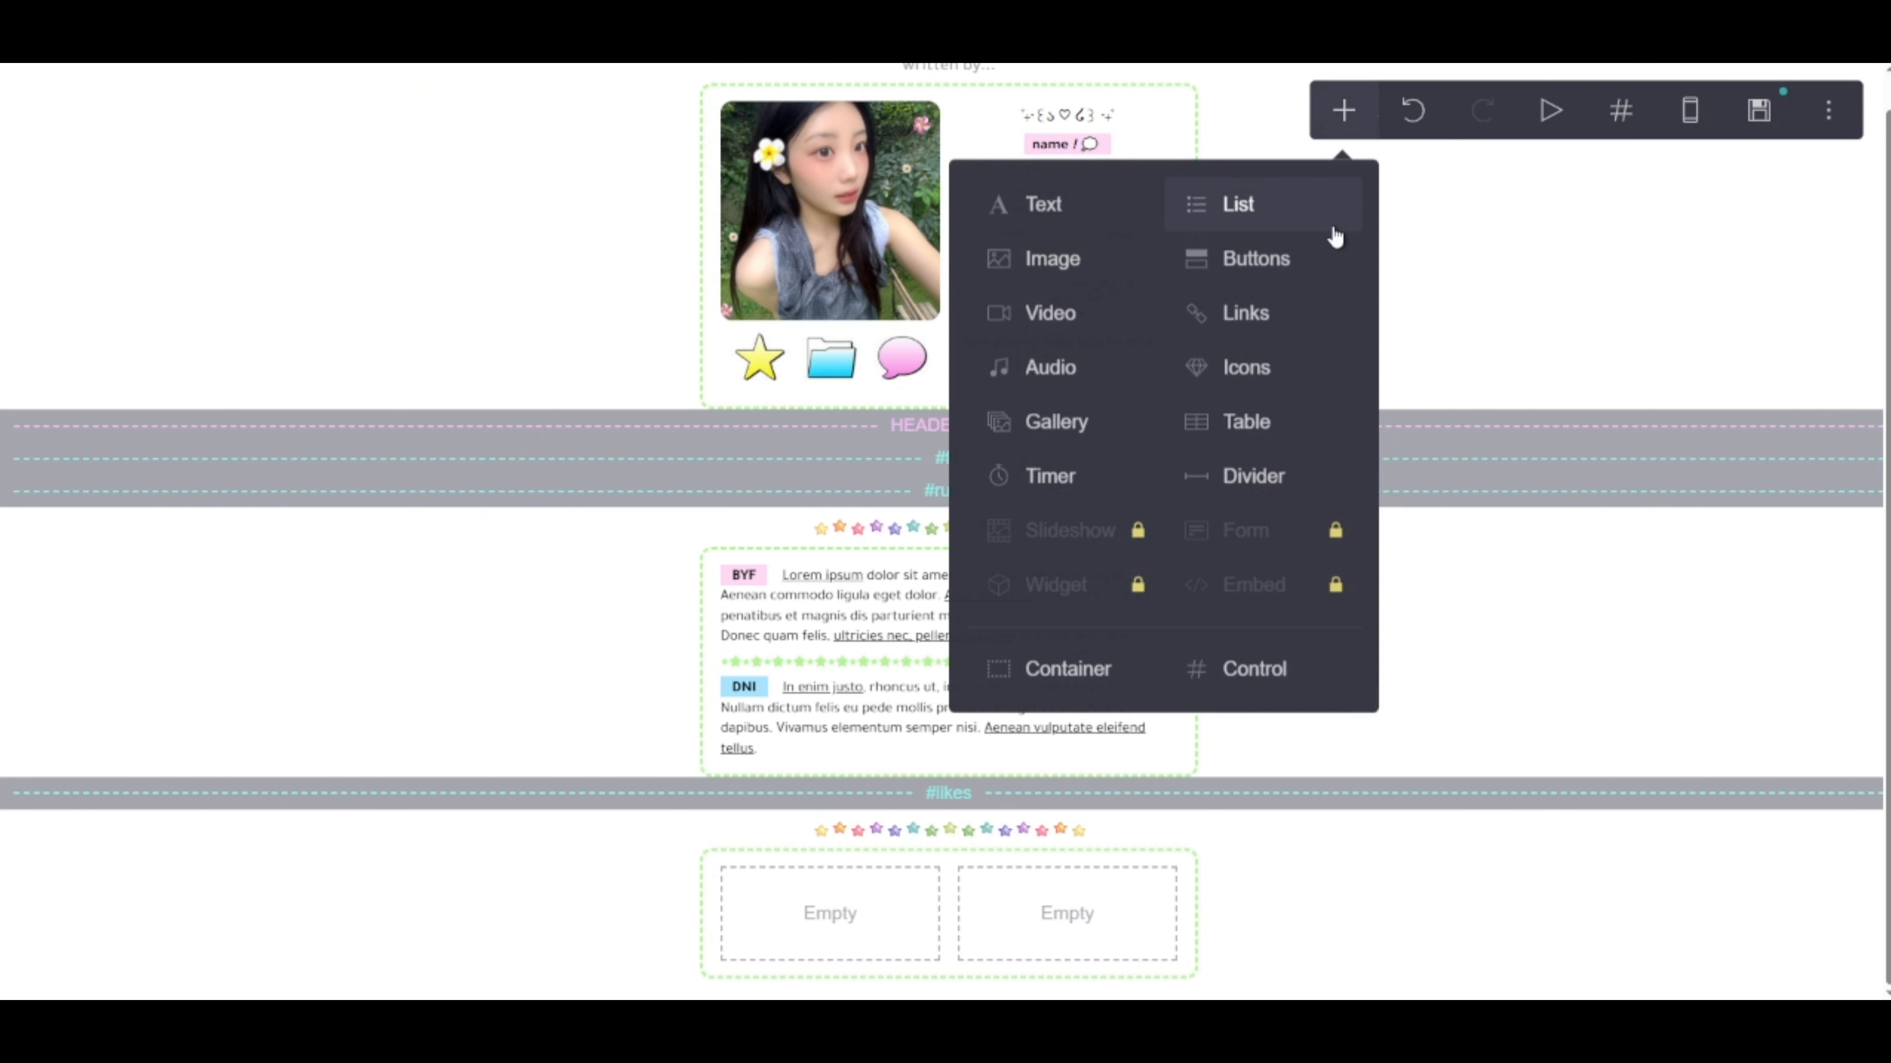
click(1258, 426)
drag(971, 909, 838, 808)
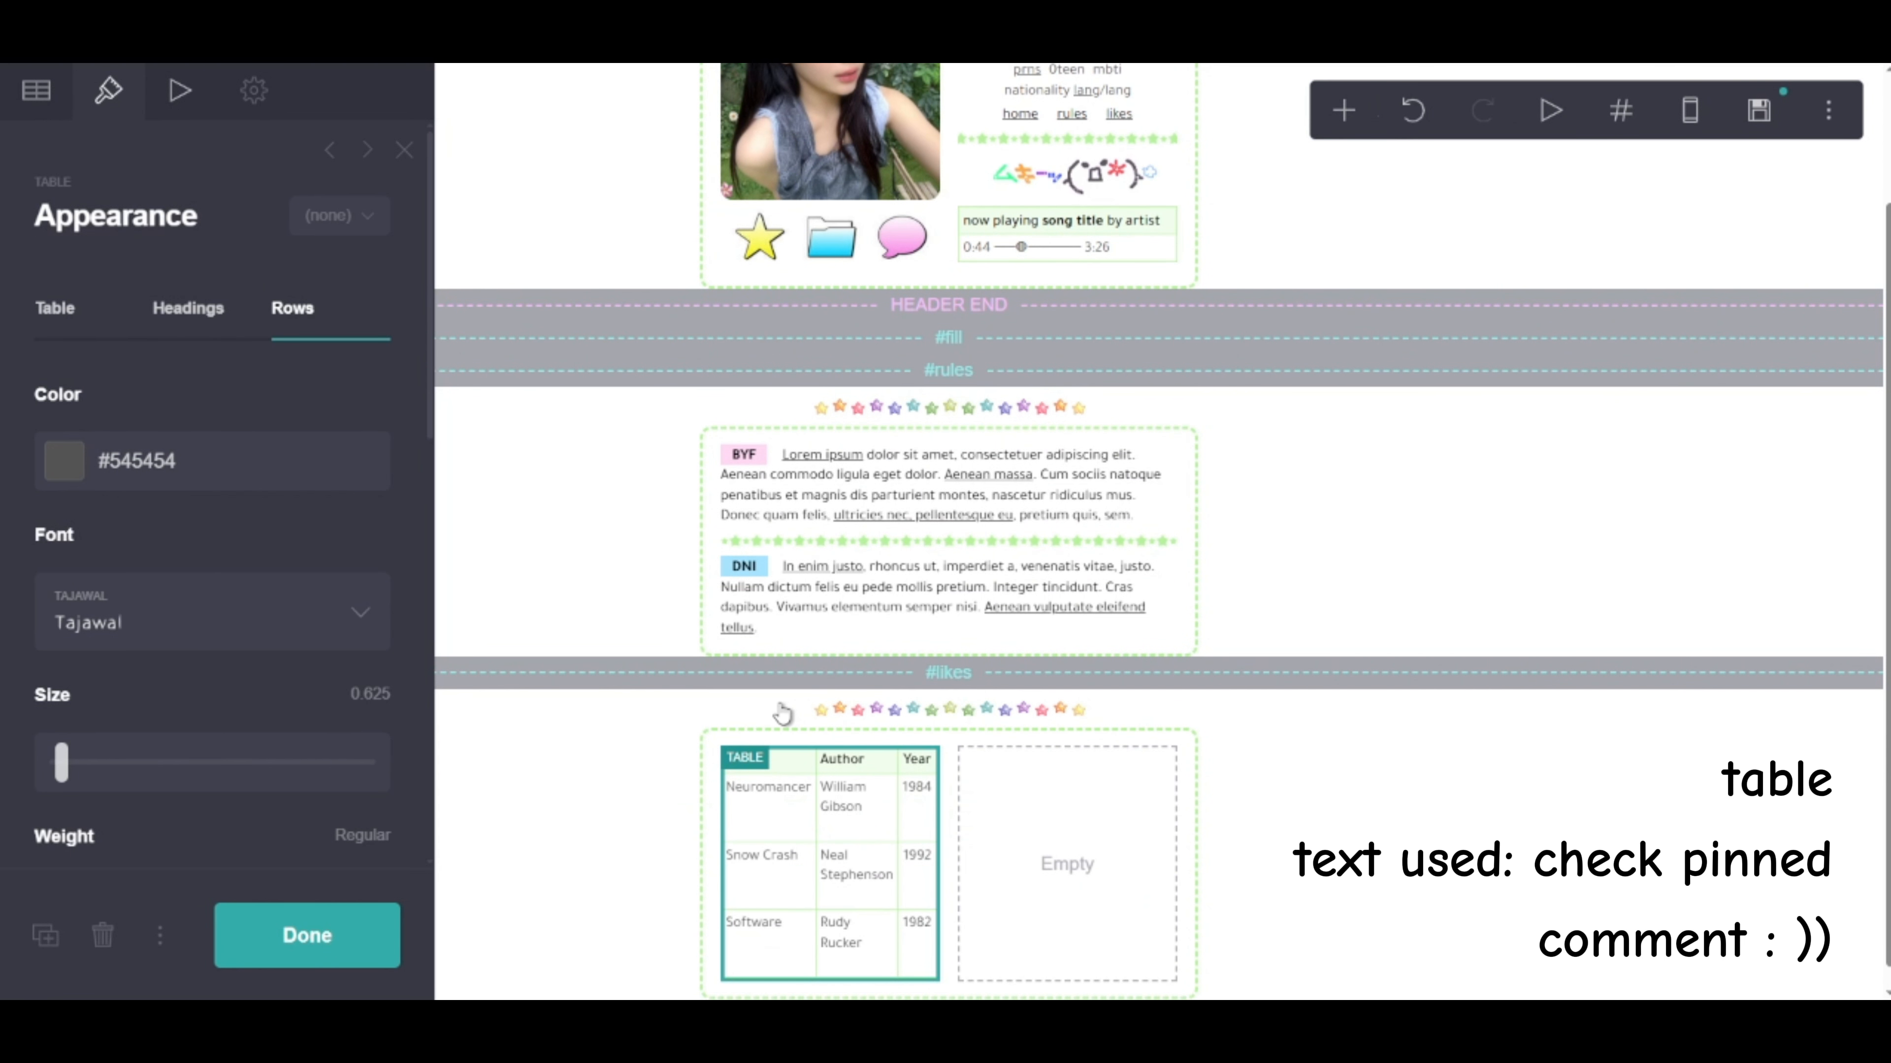
Replace the table's headings with a single decorated bold heading, "**music**"
click(36, 90)
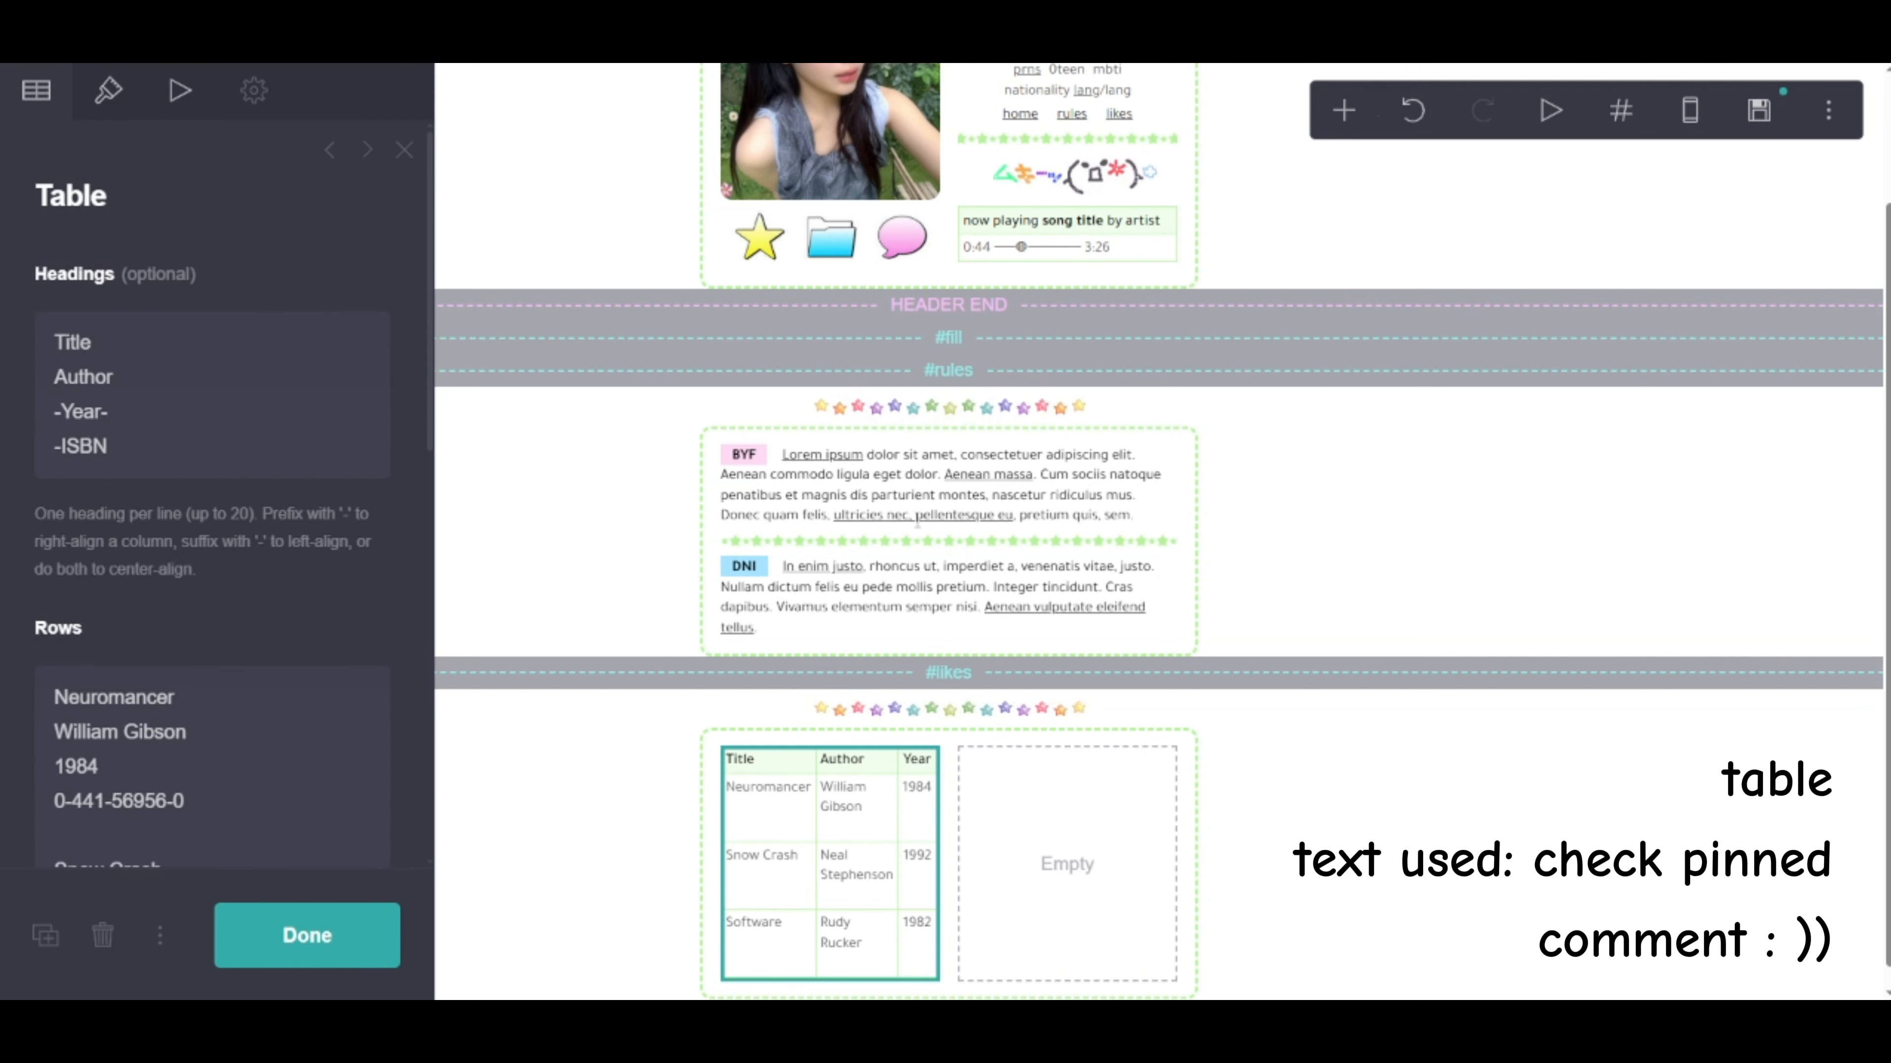
click(156, 456)
key(ctrl+a)
text(⁛ · **music**)
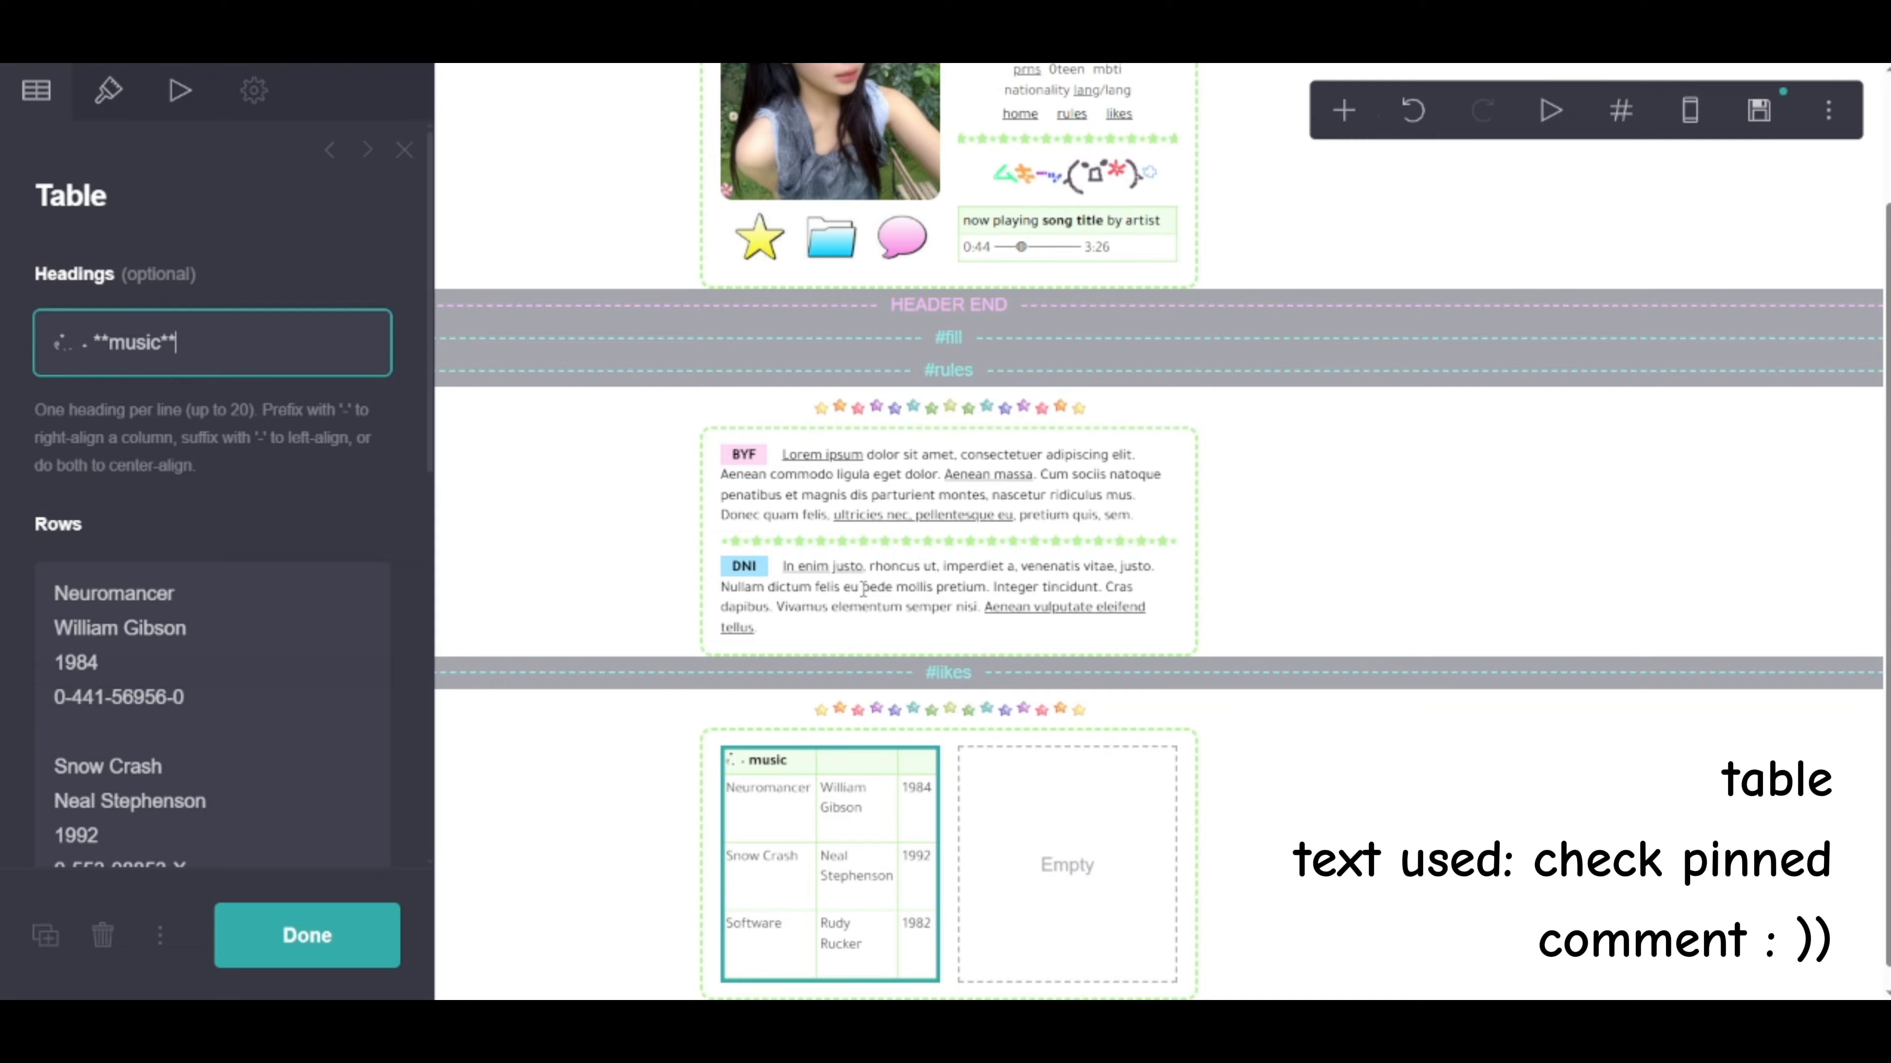
Replace the table's rows with one cell reading "your fav artists here", the "Donec pede justo" paragraph with underlined phrases, and "++ more"
scroll(142, 727, down, 1)
scroll(141, 726, down, 3)
click(82, 231)
key(ctrl+a)
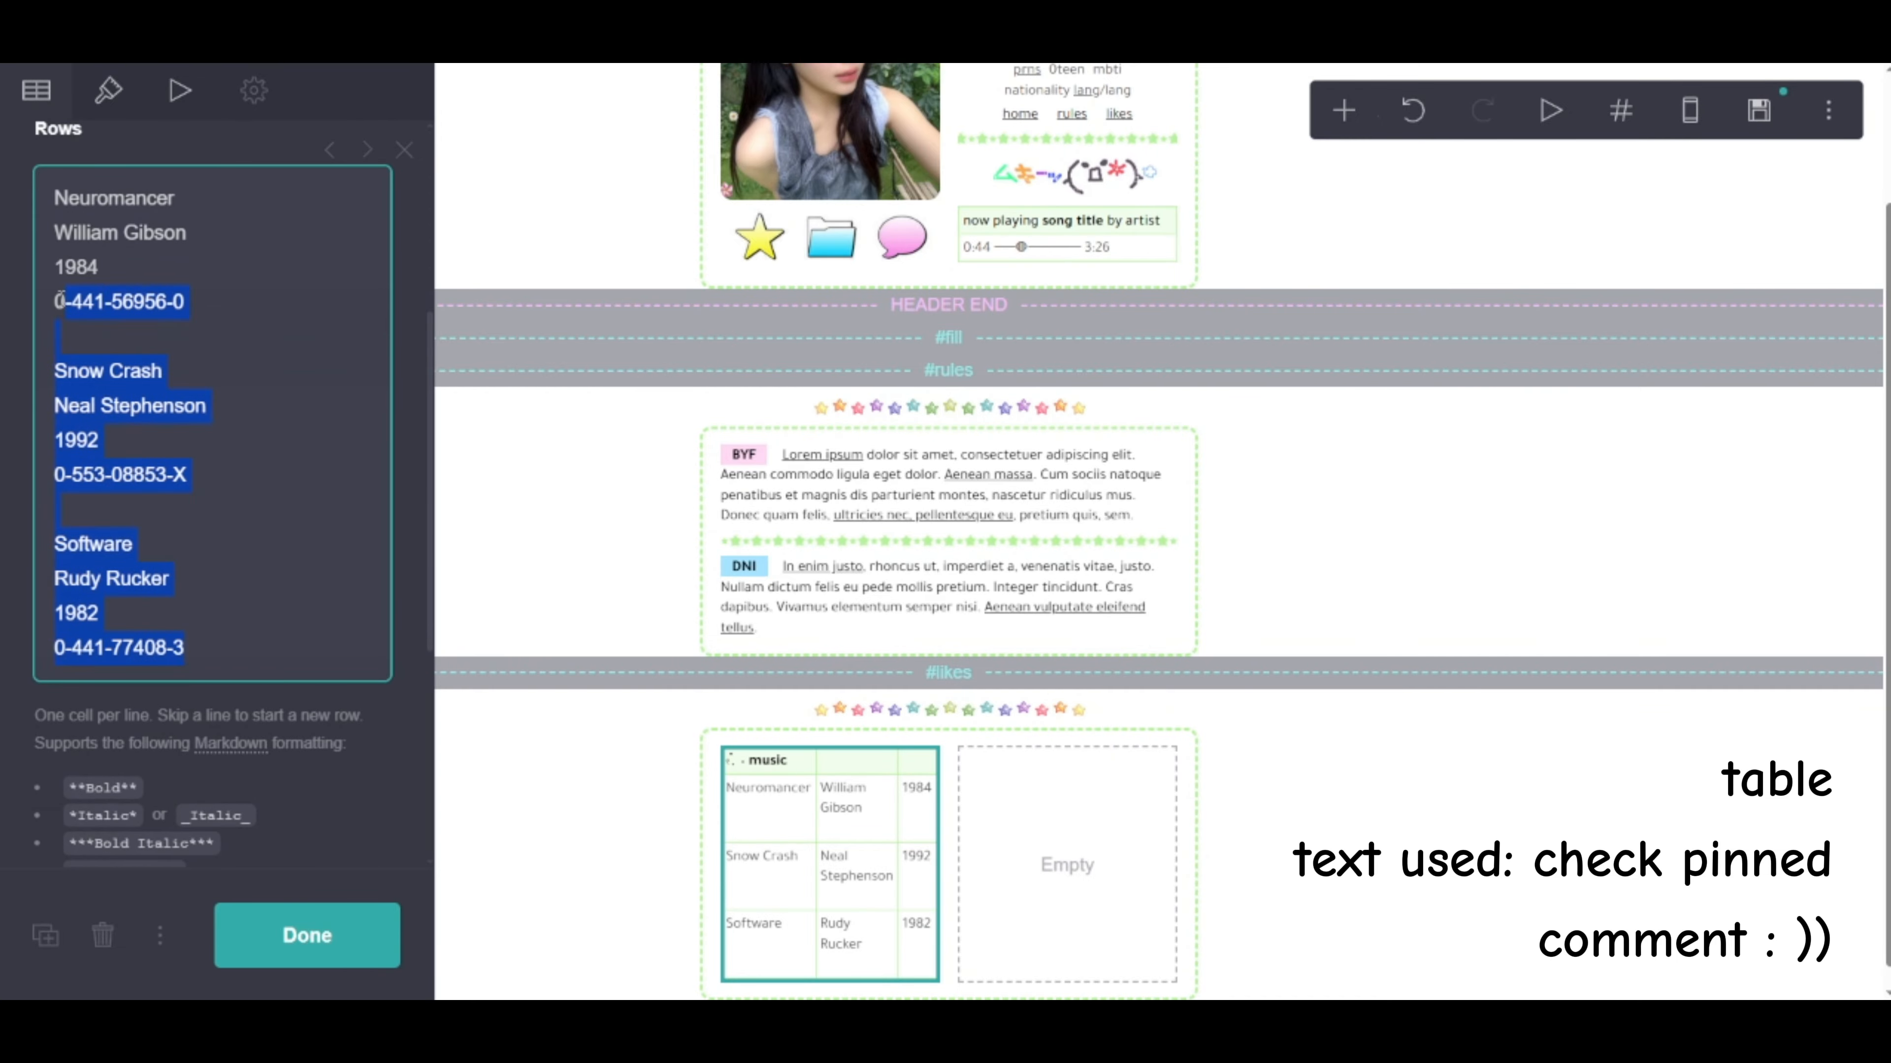
text(your fav artists here \nDonec pede justo, fringilla vel, aliquet nec, __vulputate eget__, justo. Nullam dictum felis eu pede __mollis pretium__. Integer tincidunt. ++ more)
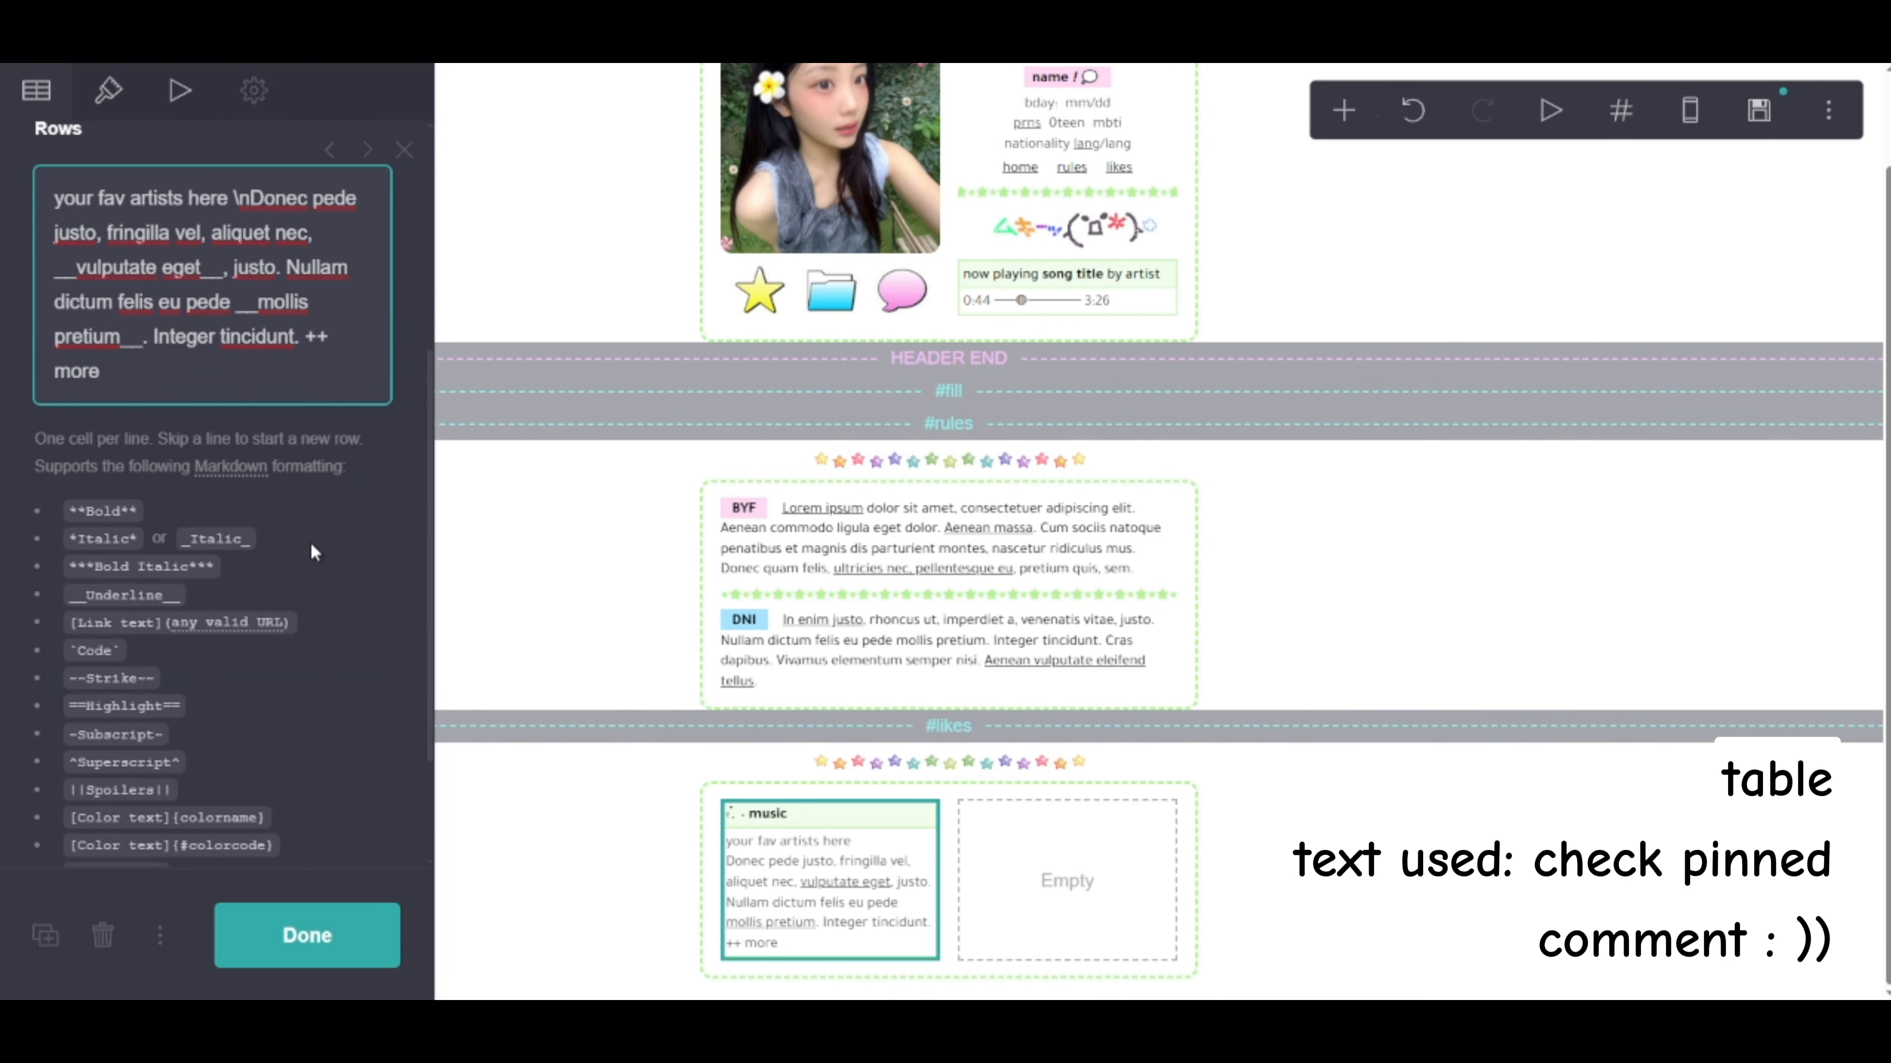
Set the text color of the music table's rows to #000000
click(108, 90)
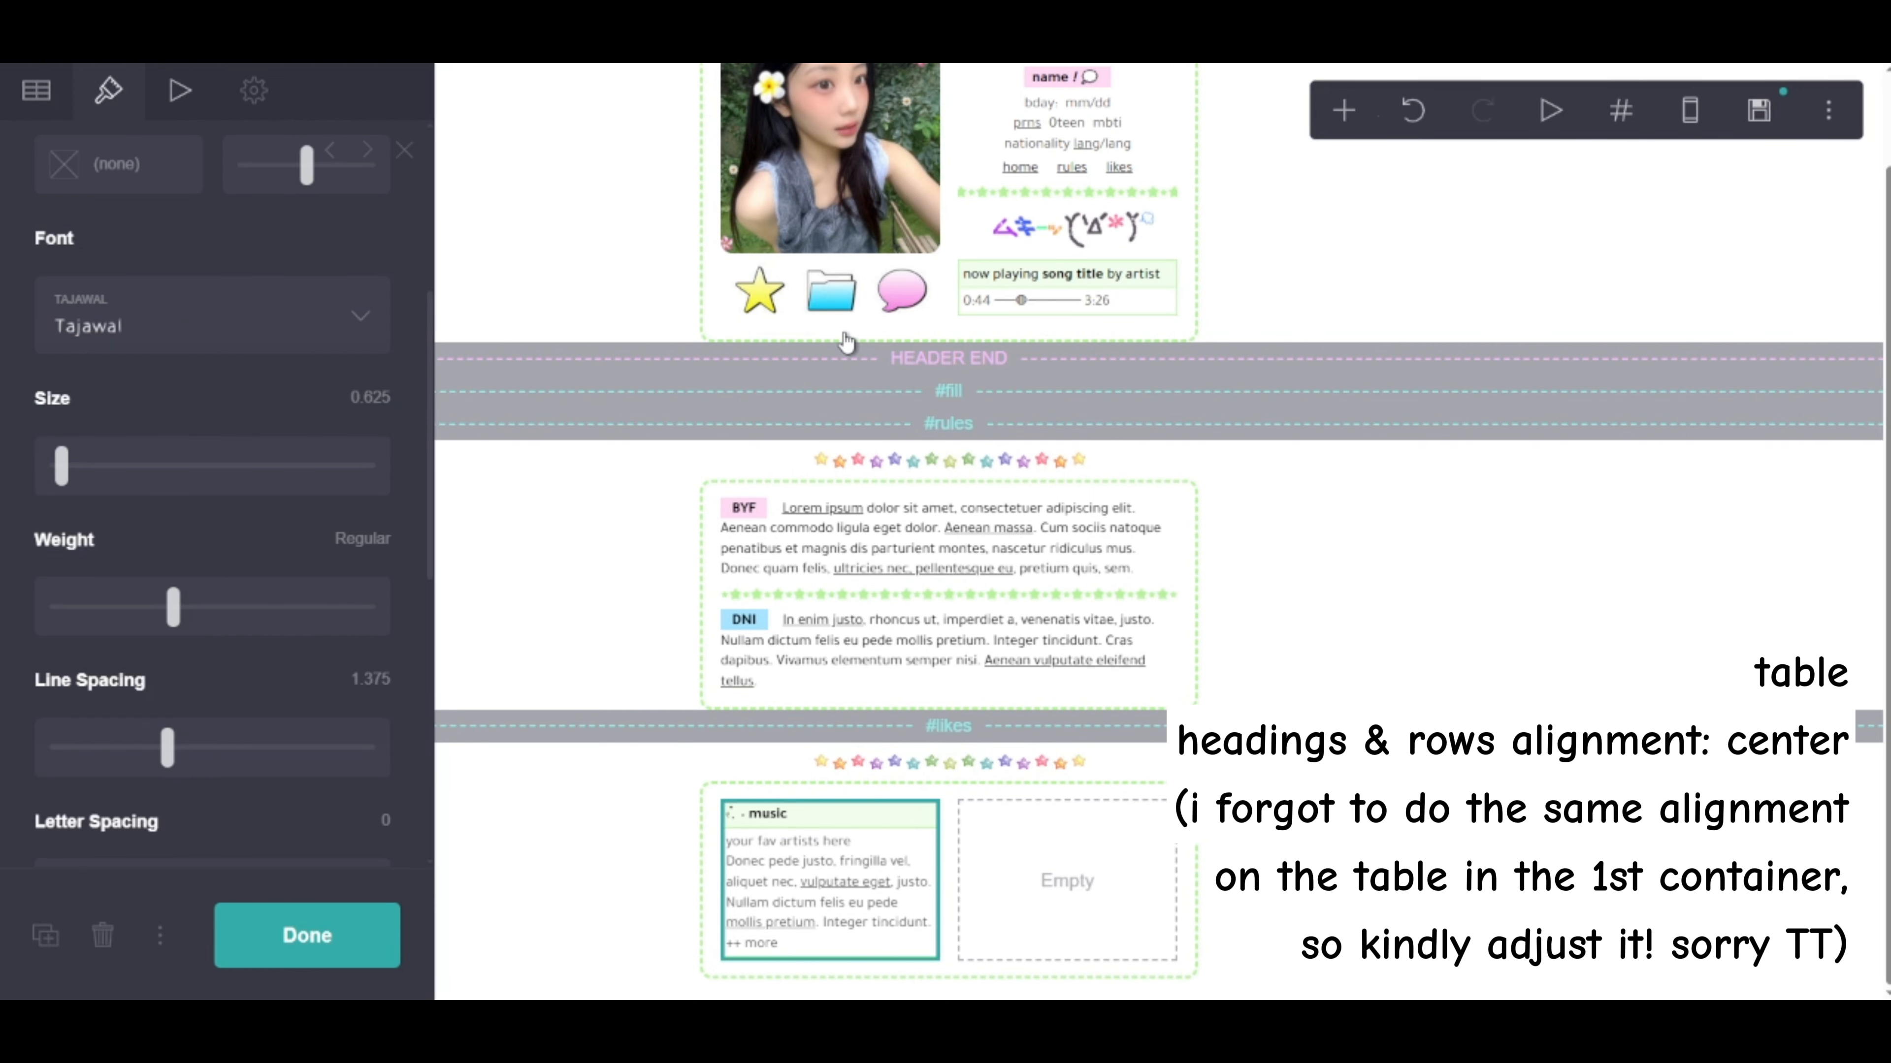
scroll(281, 495, up, 3)
scroll(232, 551, up, 3)
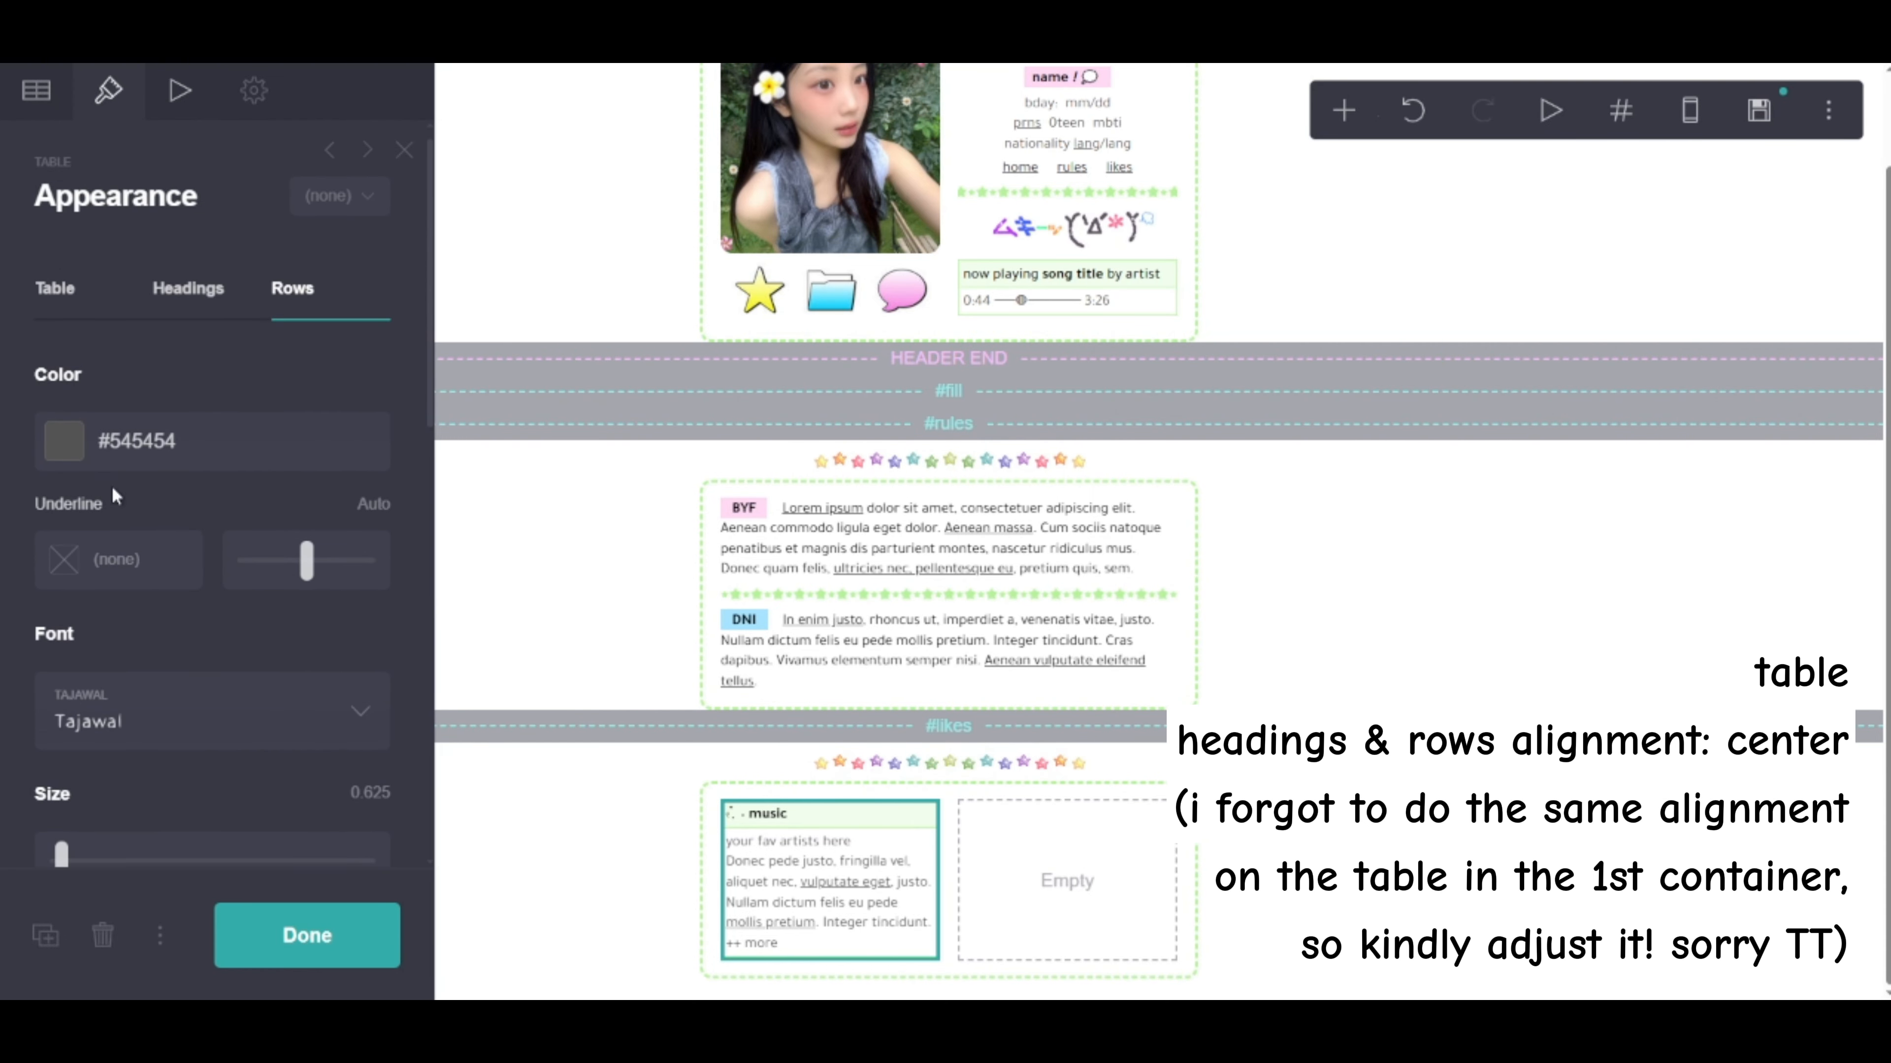
click(239, 436)
click(188, 376)
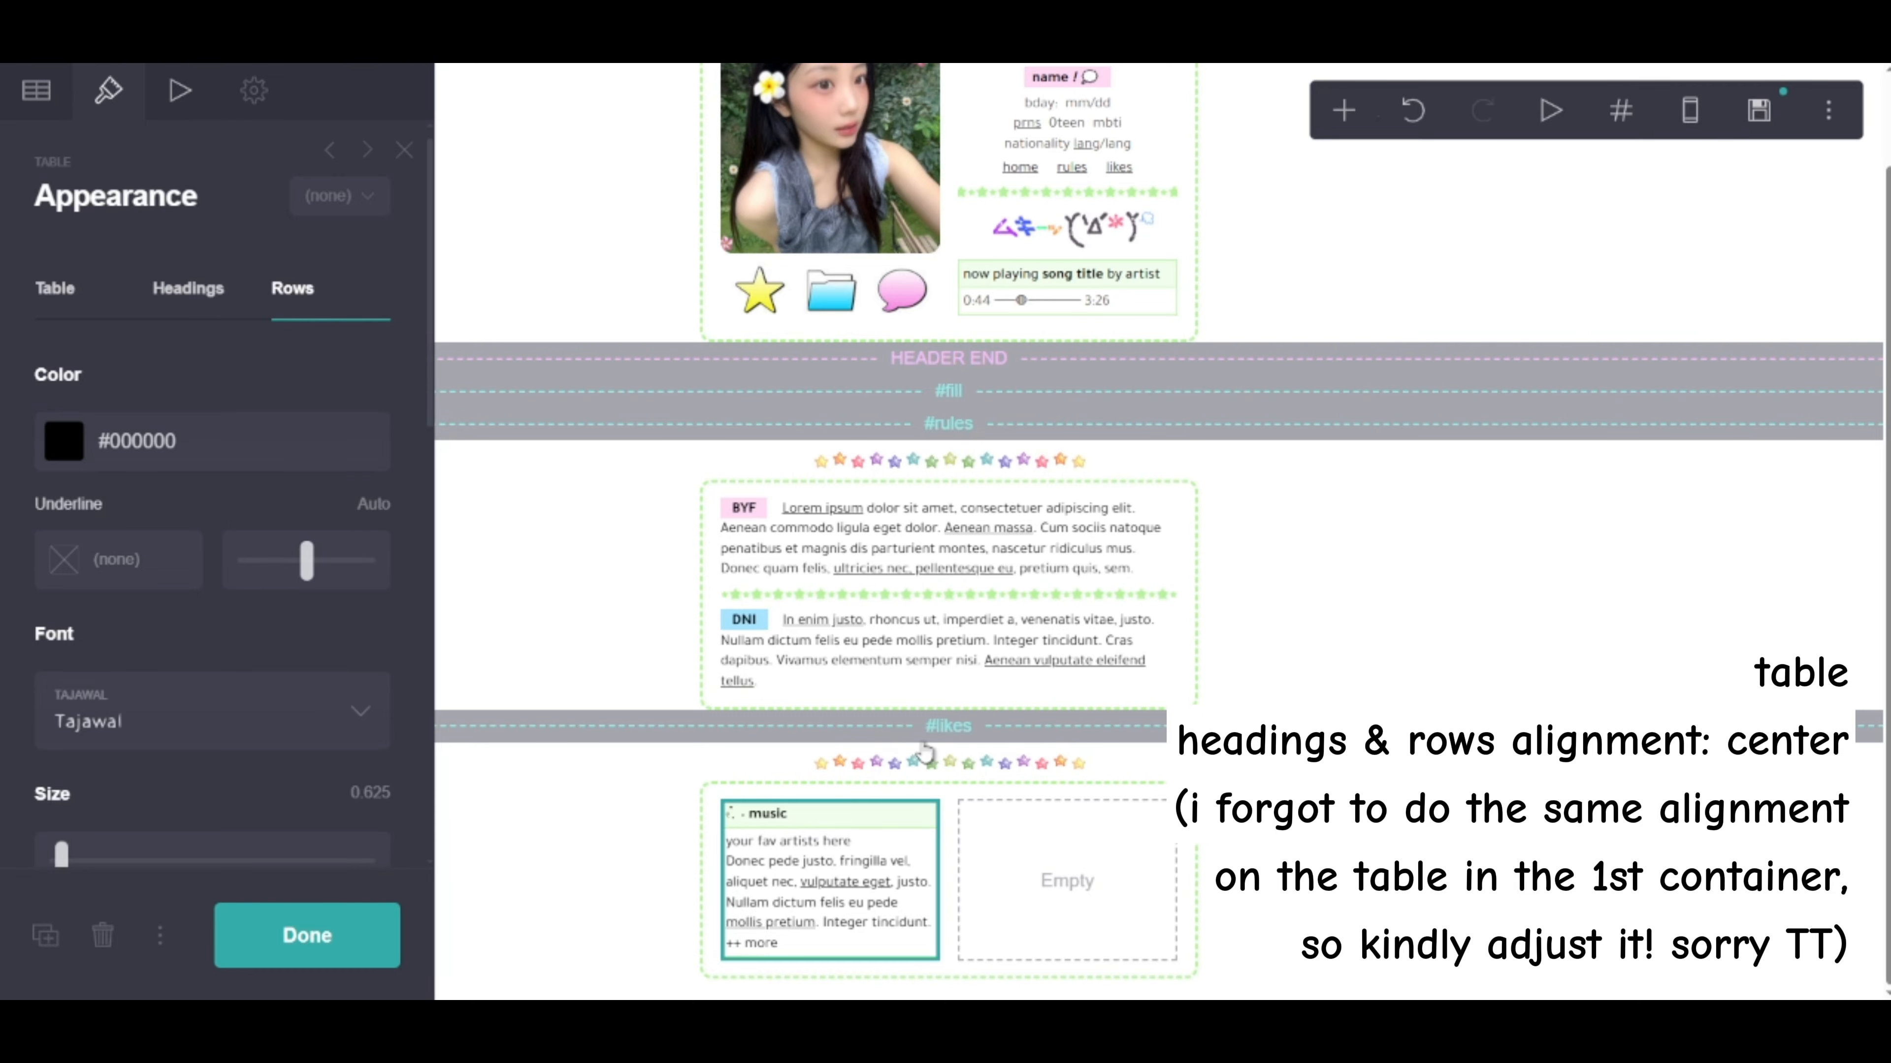
Set the alignment of the music table's rows to Center
scroll(233, 679, down, 10)
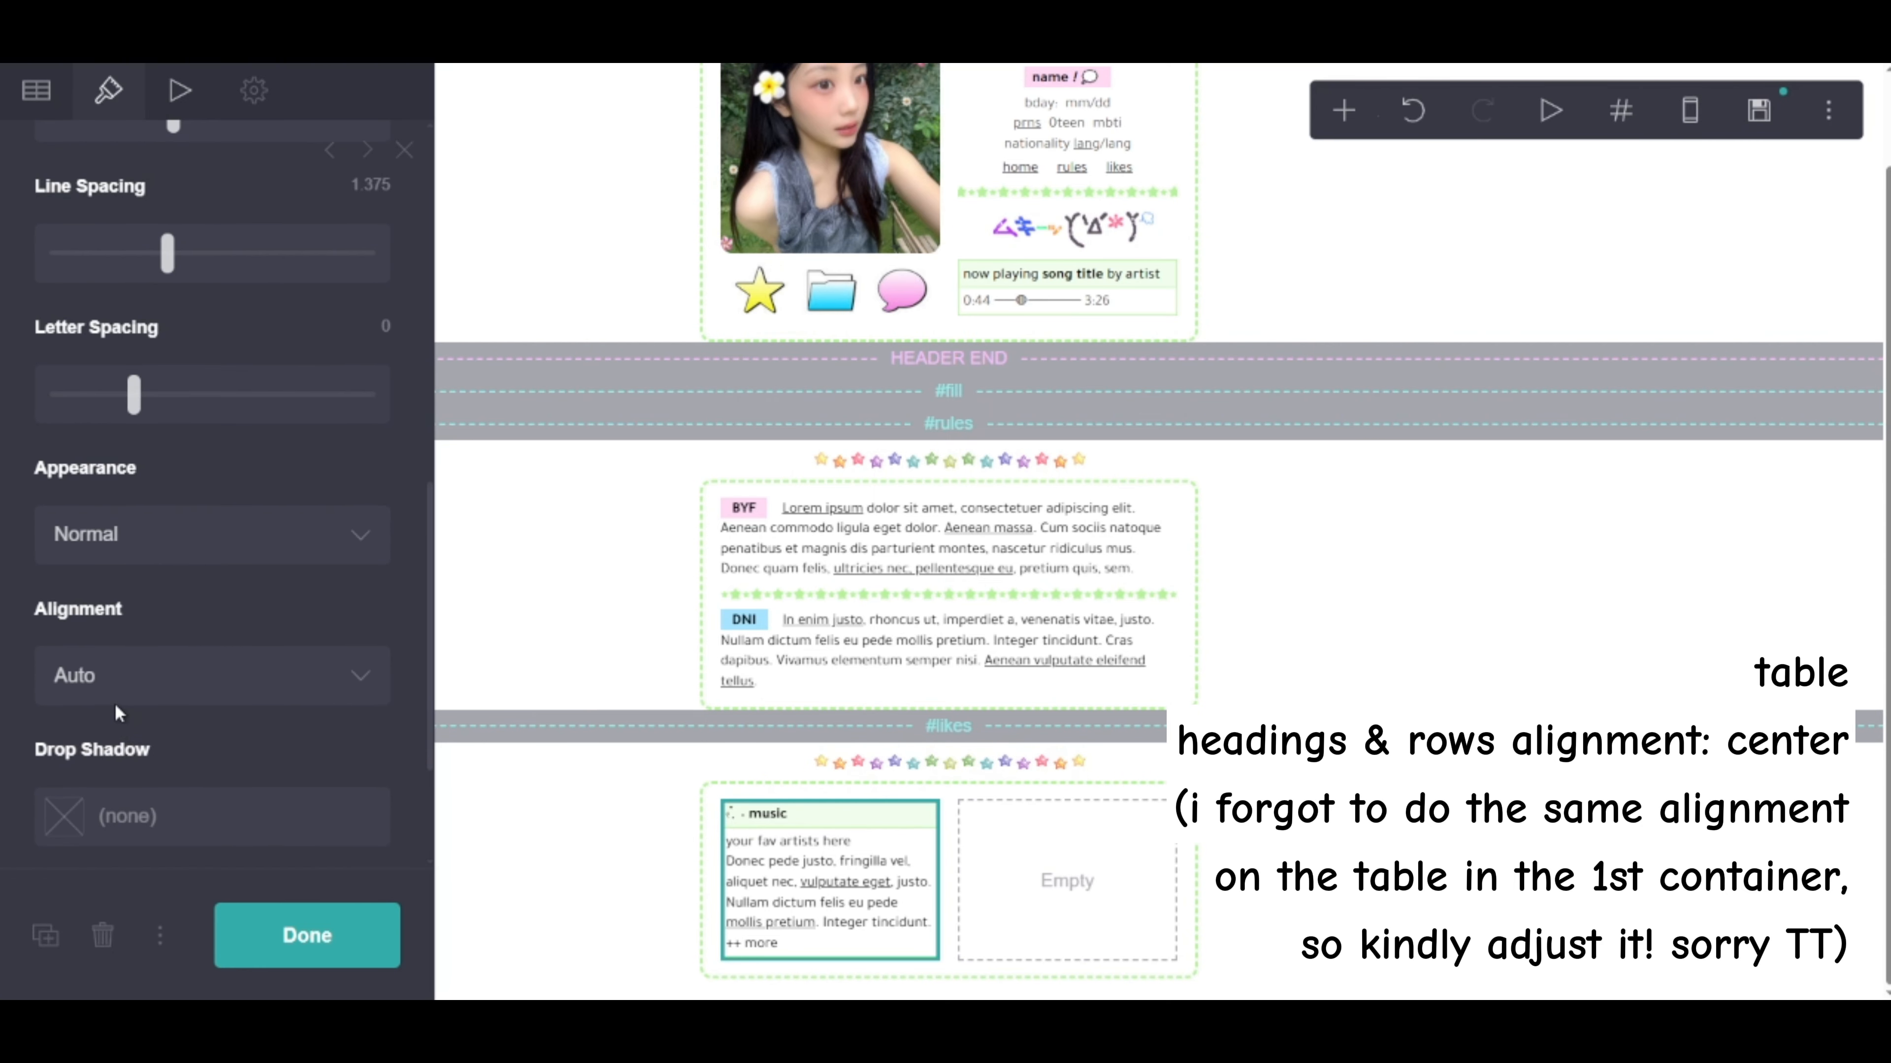
click(116, 675)
click(123, 781)
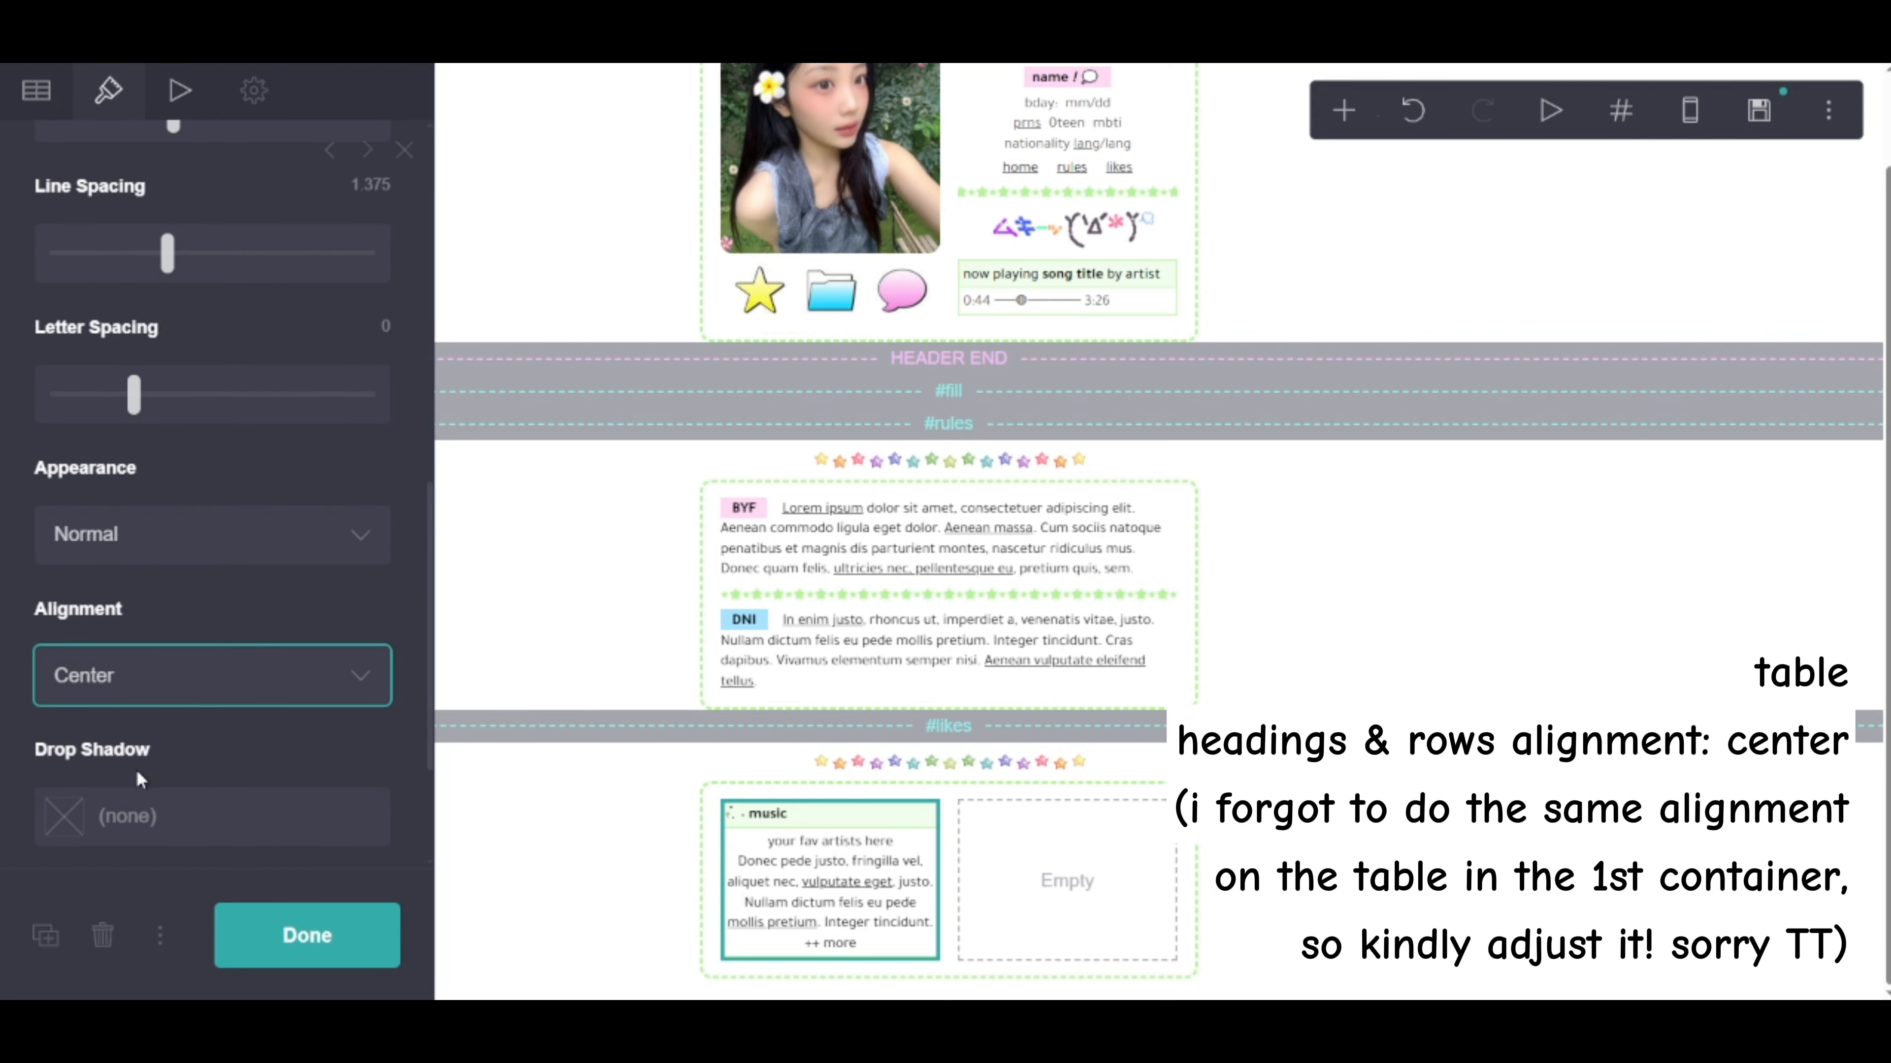
Set the alignment of the music table's headings to Center
scroll(150, 755, up, 10)
click(183, 308)
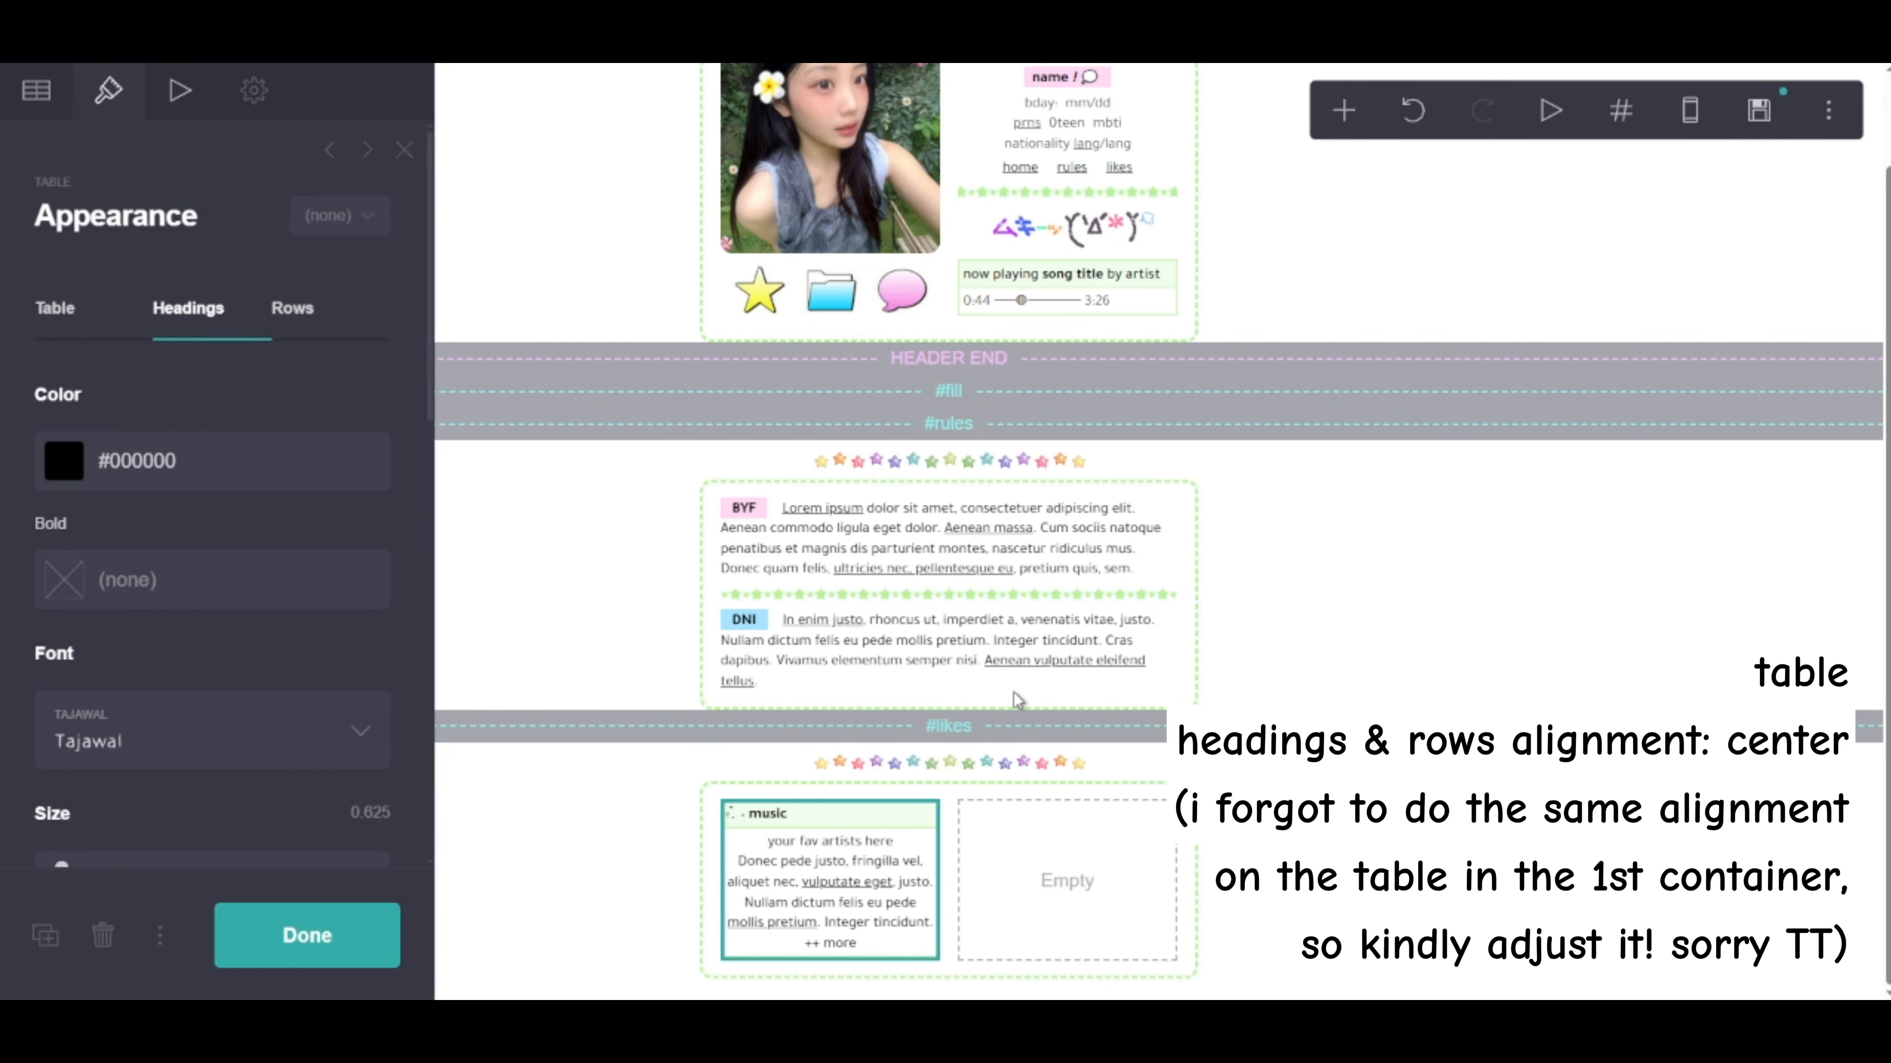
scroll(160, 688, down, 10)
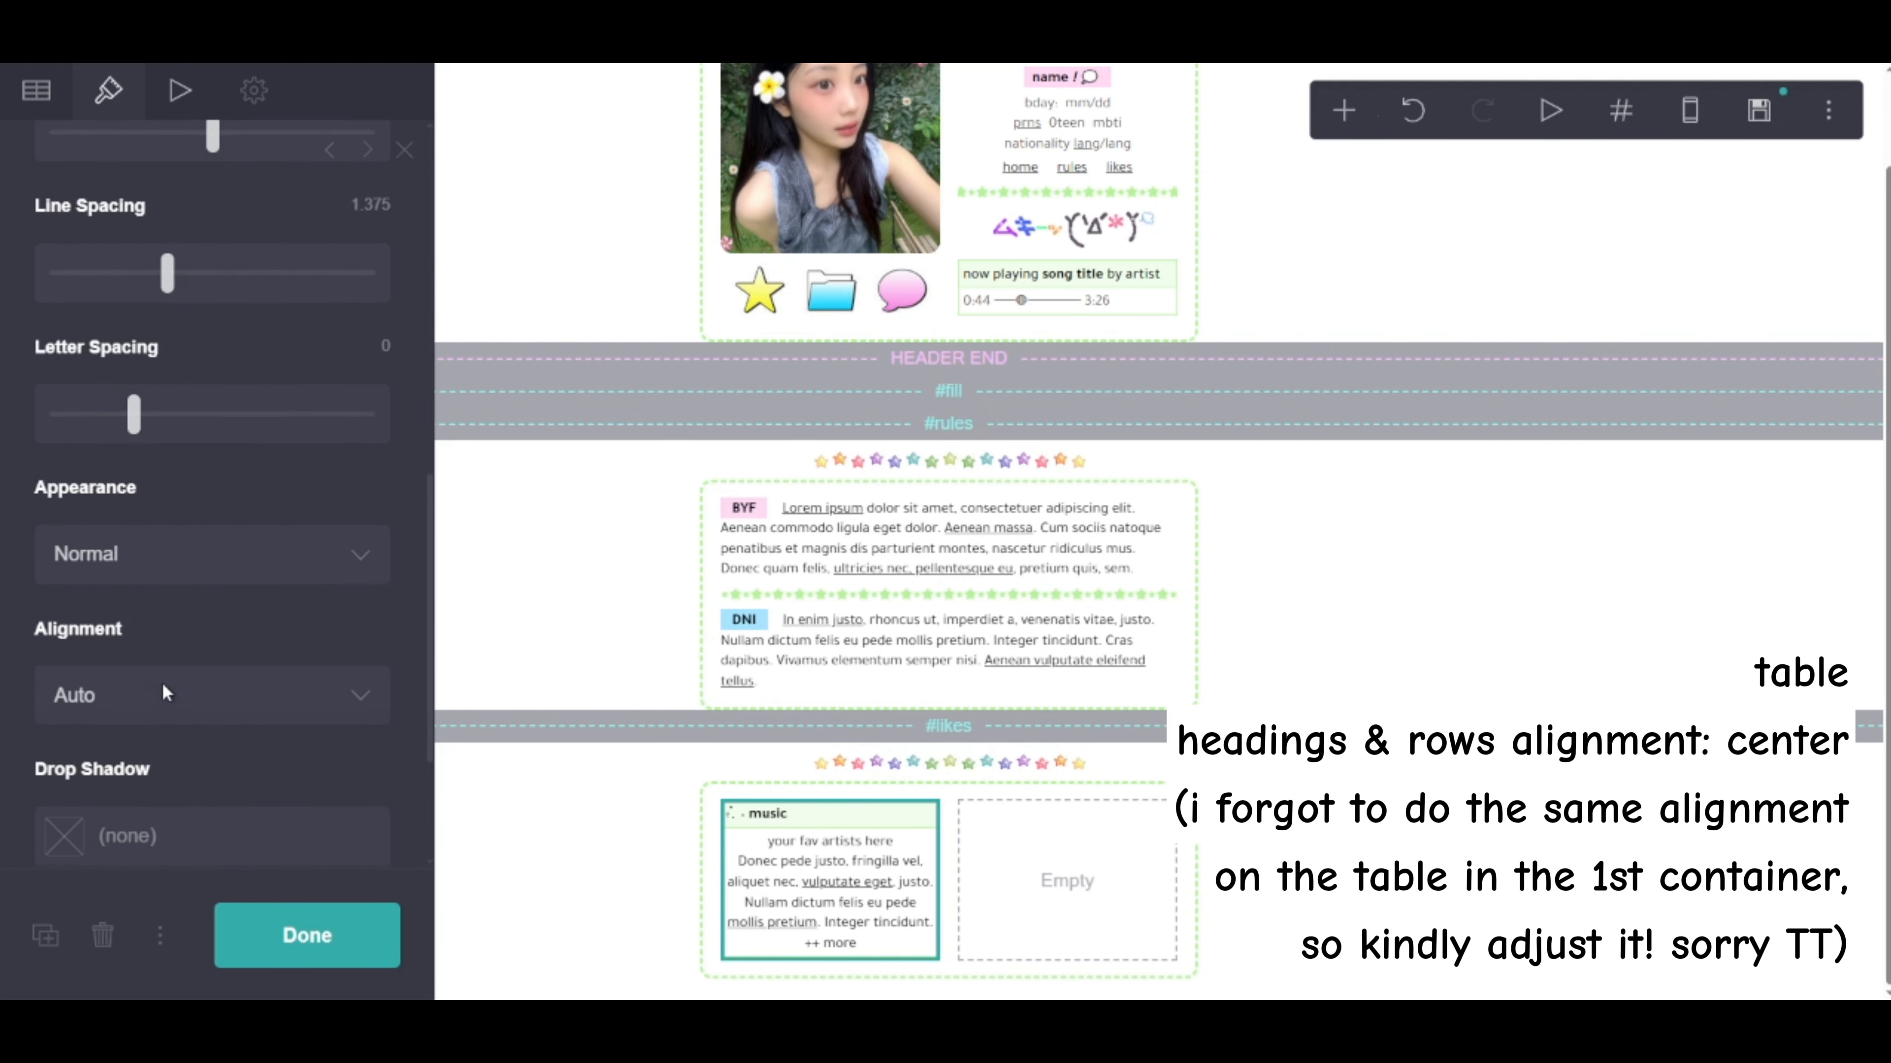
scroll(165, 691, down, 3)
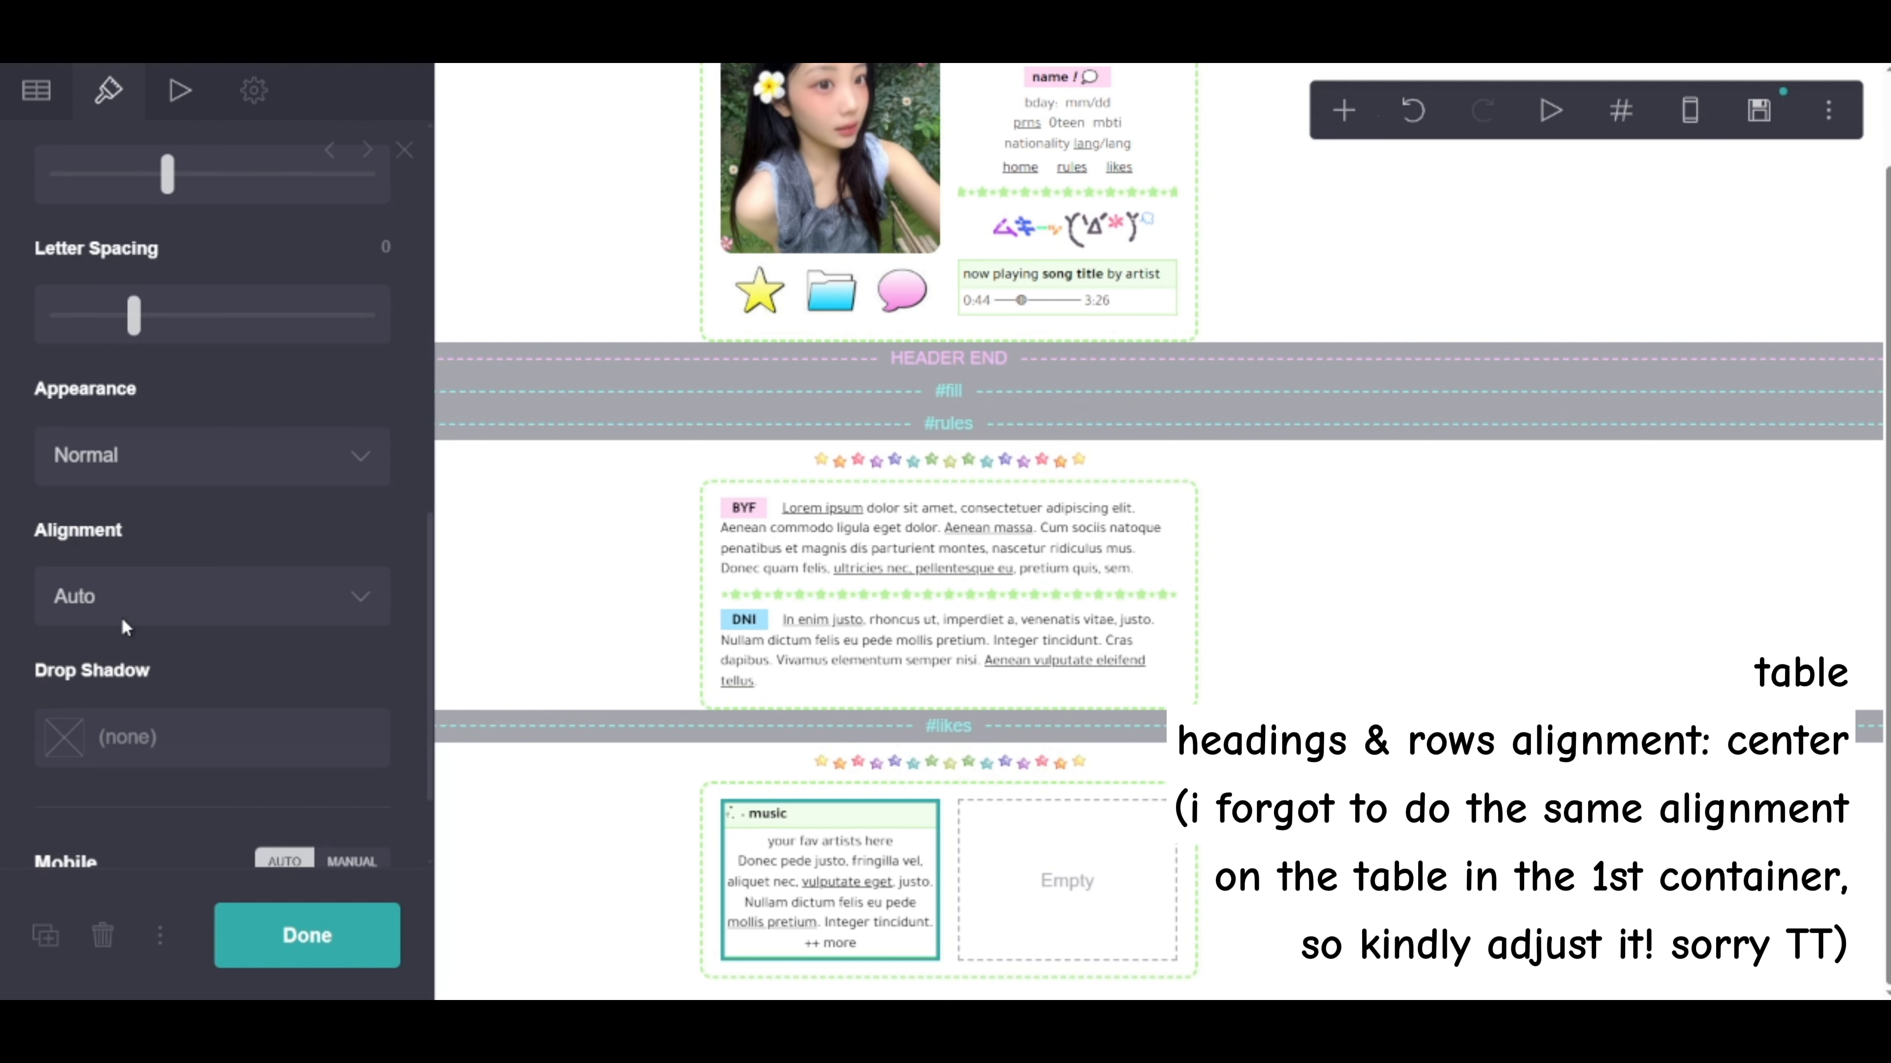
scroll(143, 620, up, 13)
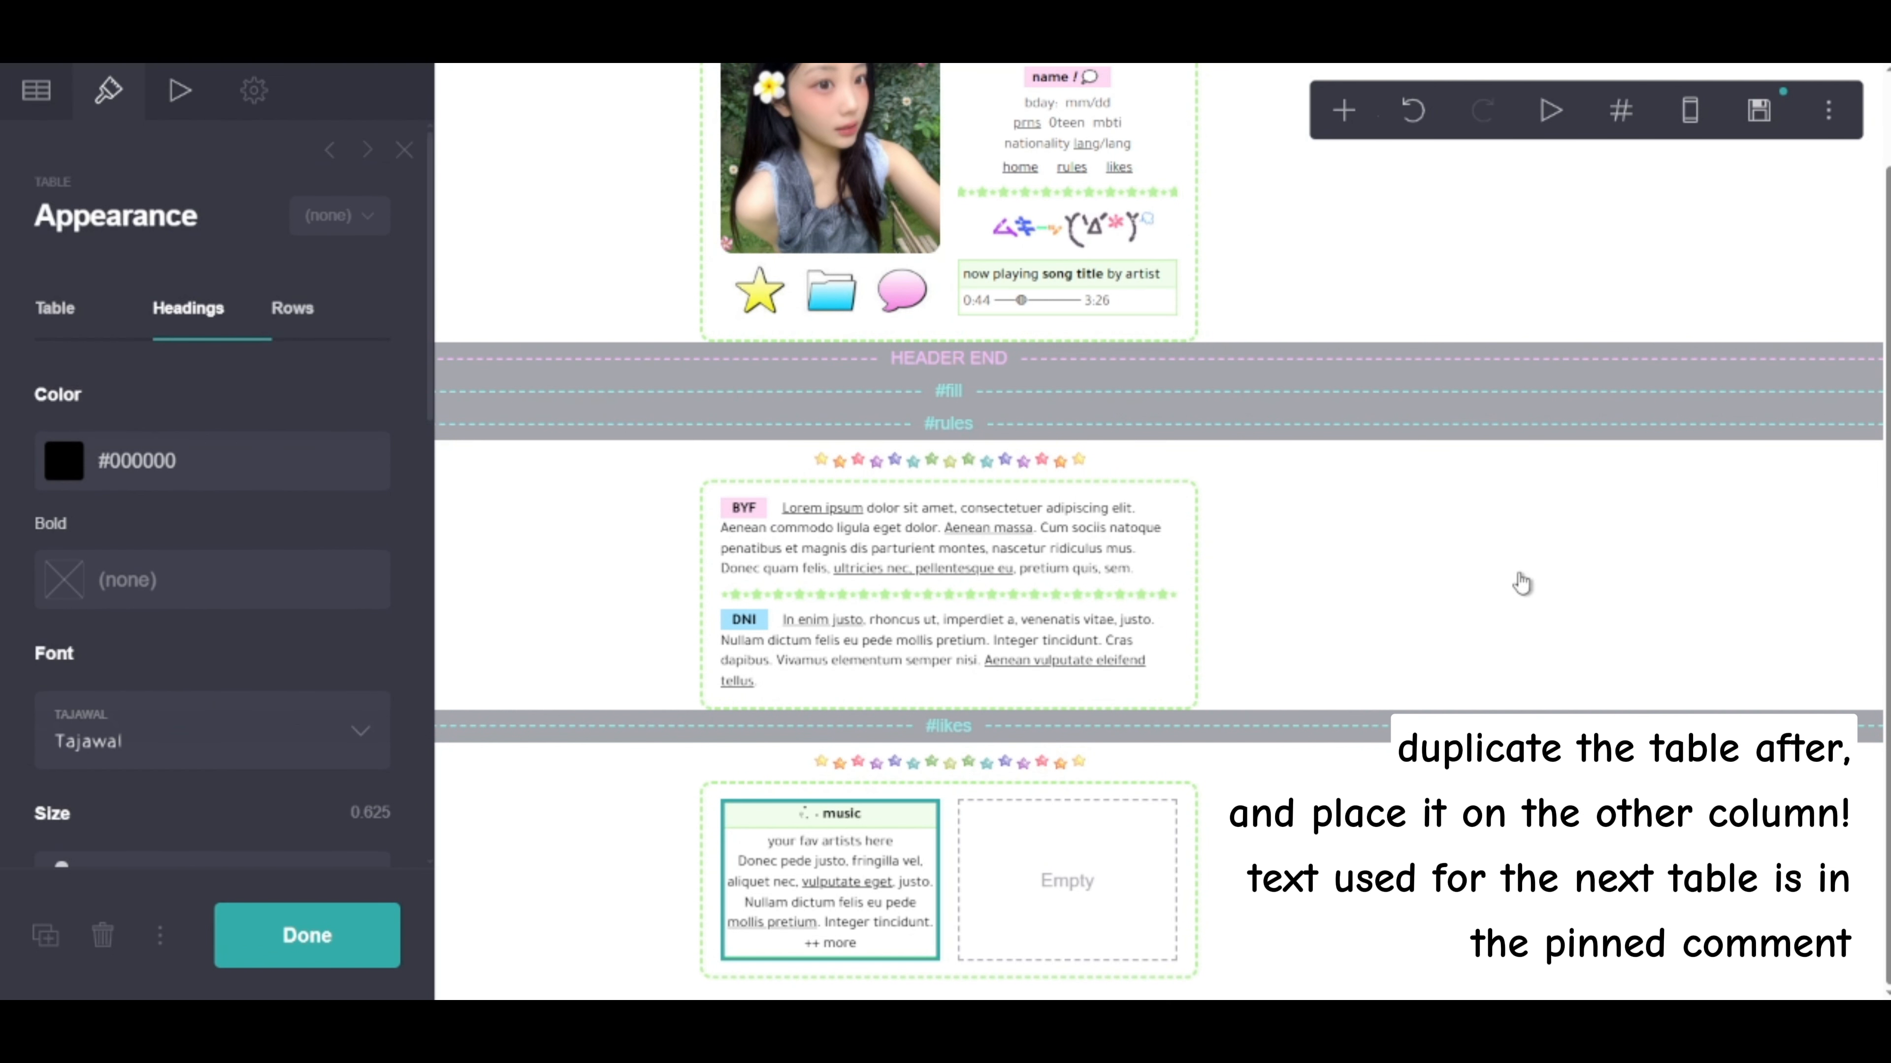
Duplicate the music table into the empty second column and change the copy's heading to a decorated bold "**others**"
click(45, 939)
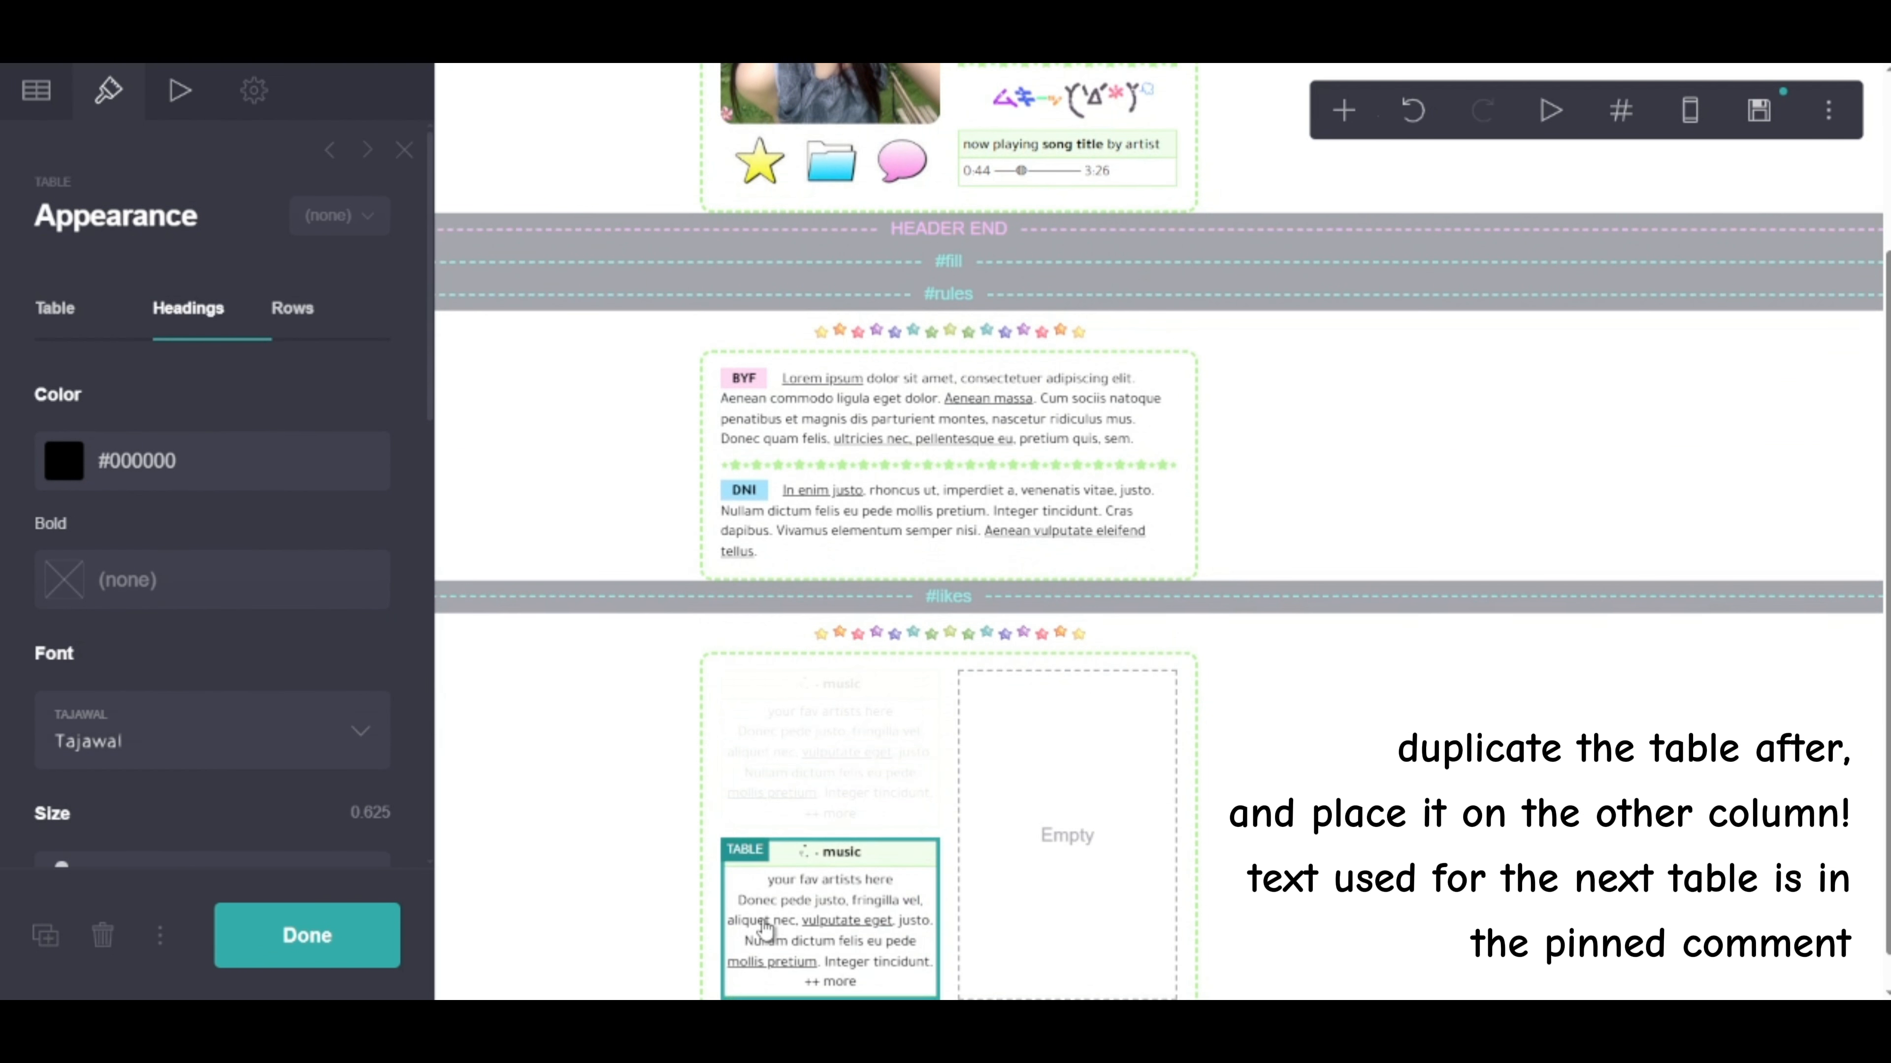
drag(797, 897, 1072, 849)
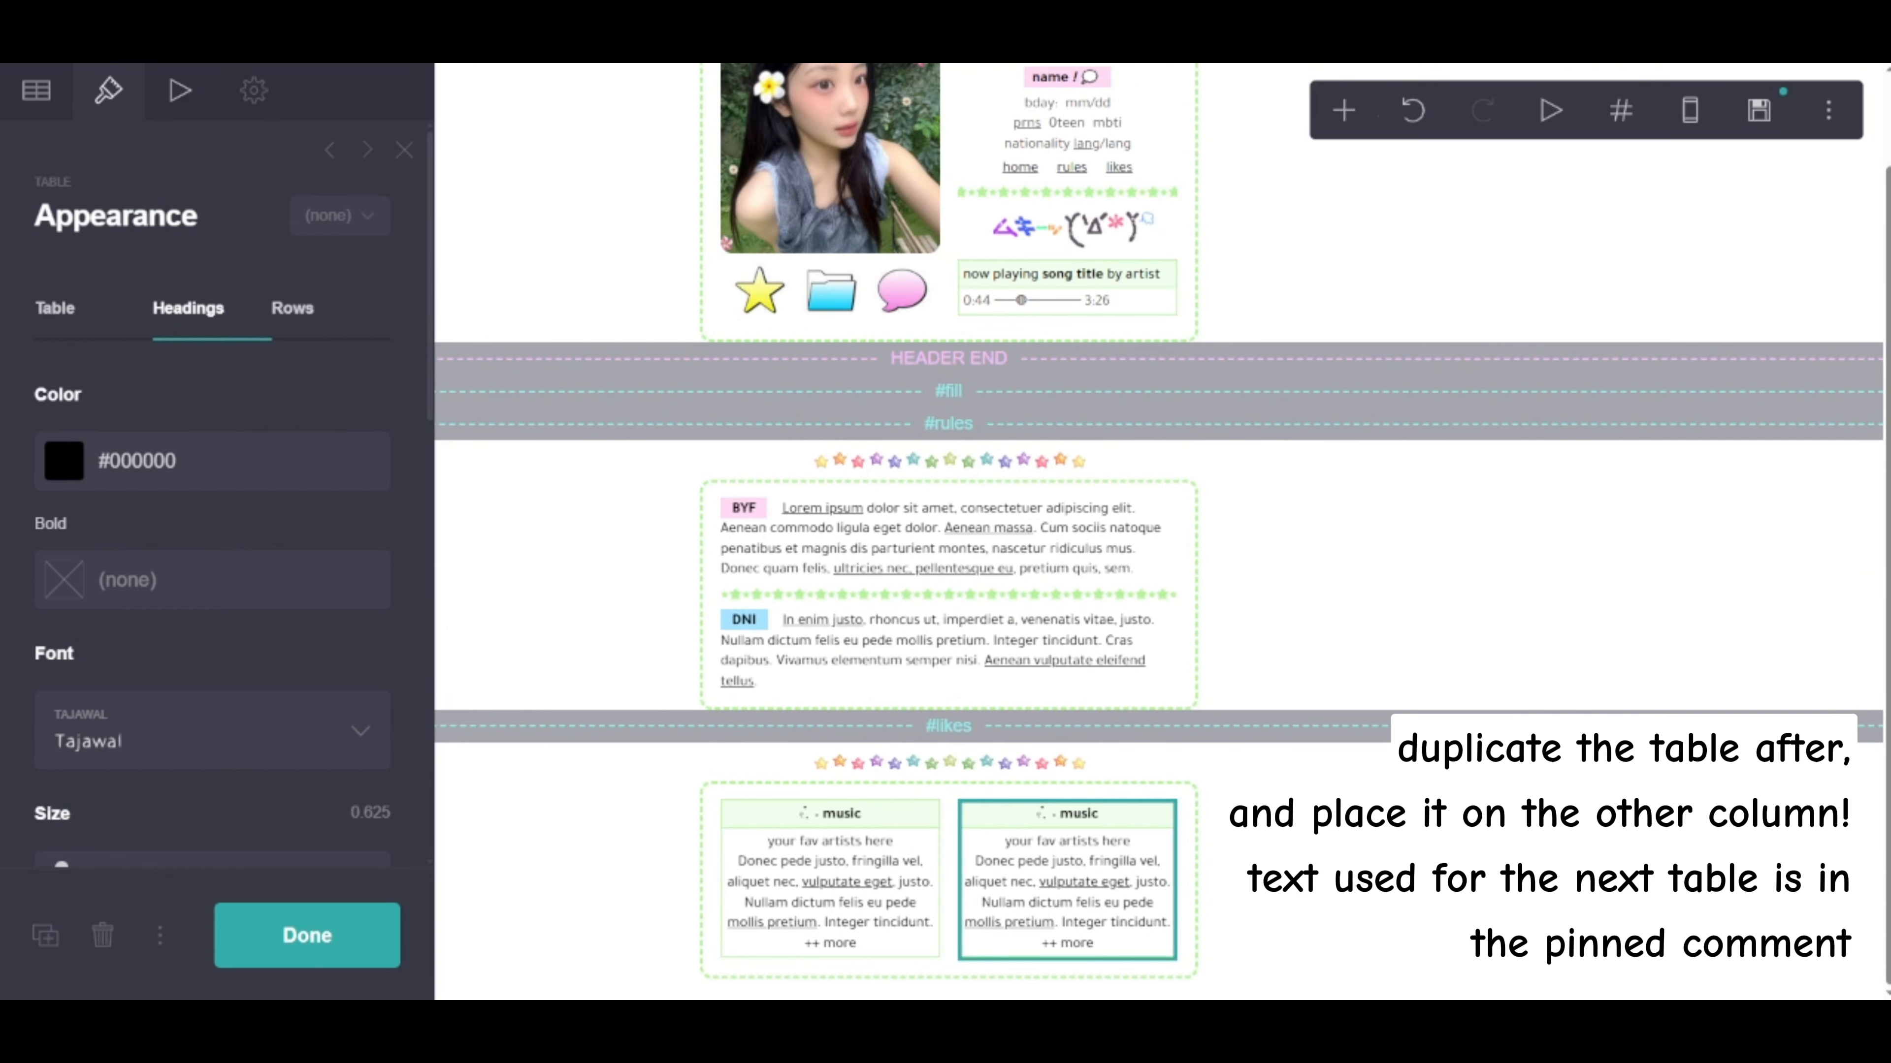
click(39, 95)
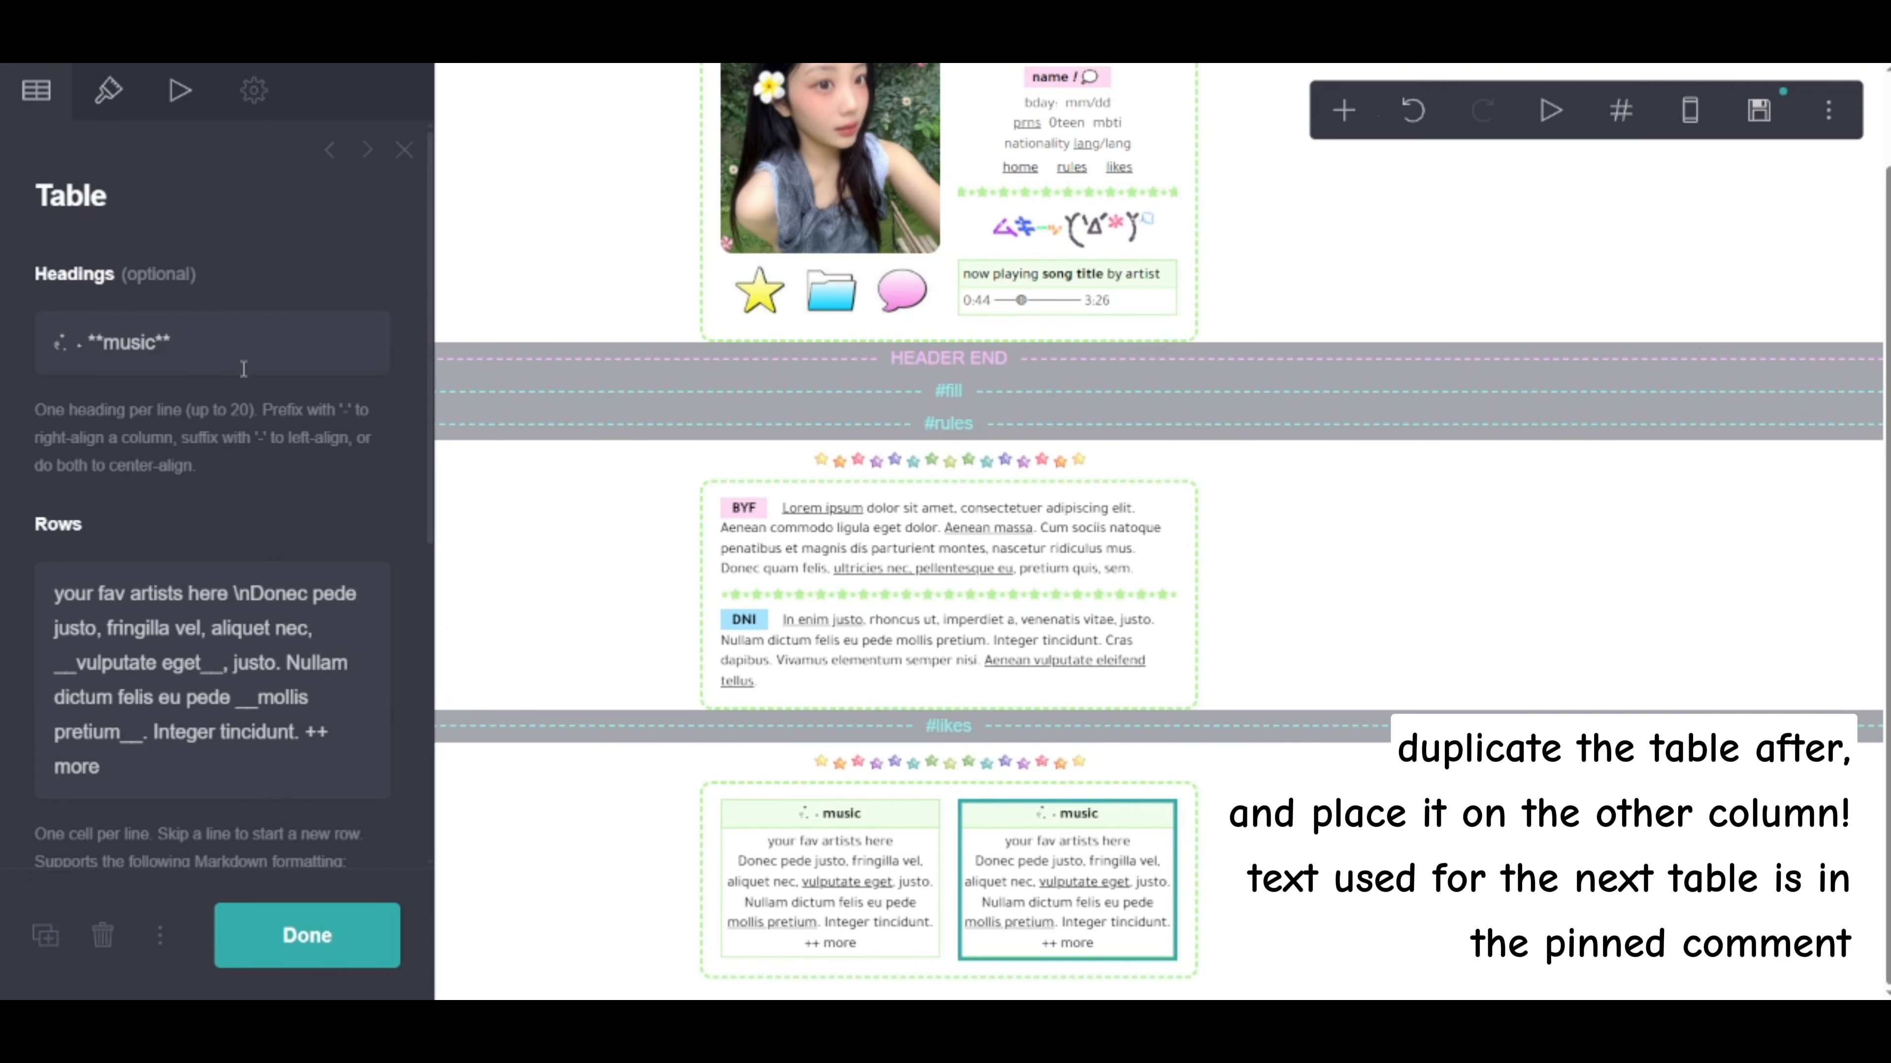
drag(173, 345, 52, 353)
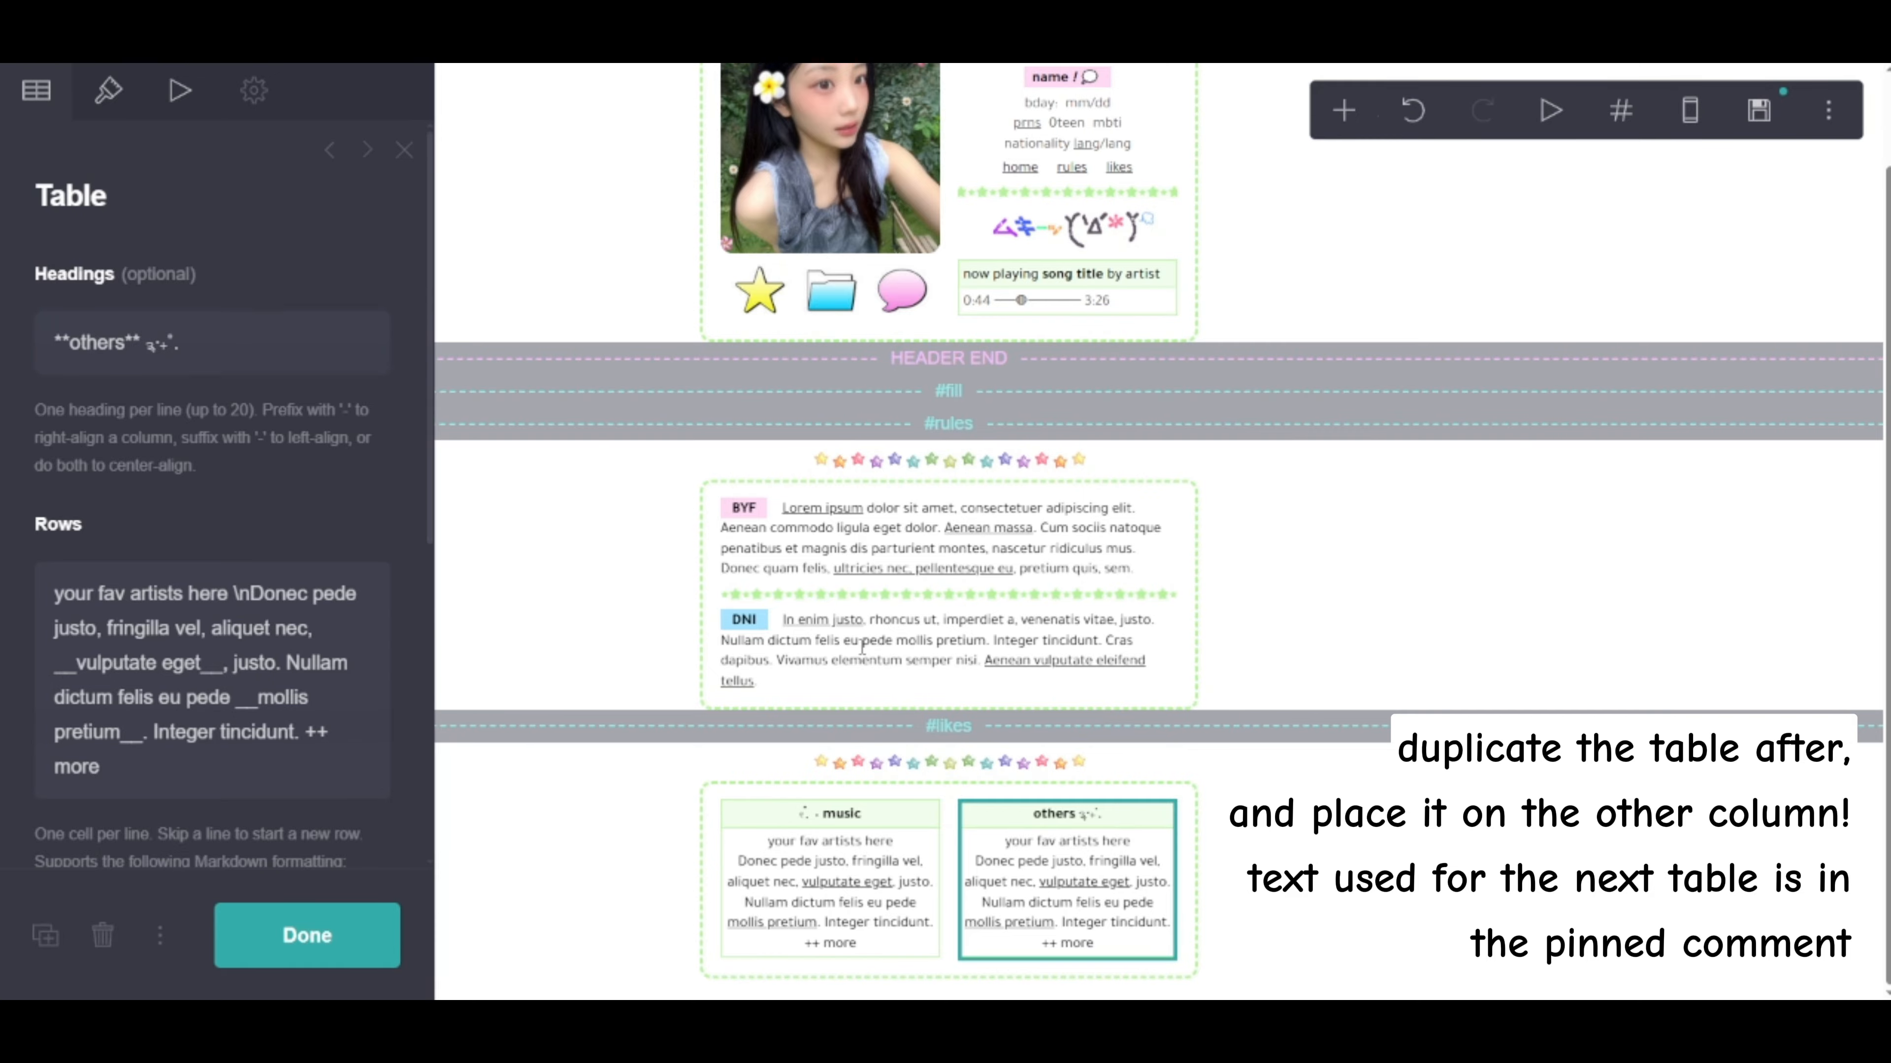
Replace the copied table's rows with "other things u like" followed by the "penatibus et magnis dis" paragraph with underlined phrases
drag(264, 777, 28, 600)
text(other things u like \npenatibus et magnis dis __parturient montes__, nascetur ridiculus mus. Donec quam felis, ultricies nec, pellentesque eu, __pretium quis__, sem.)
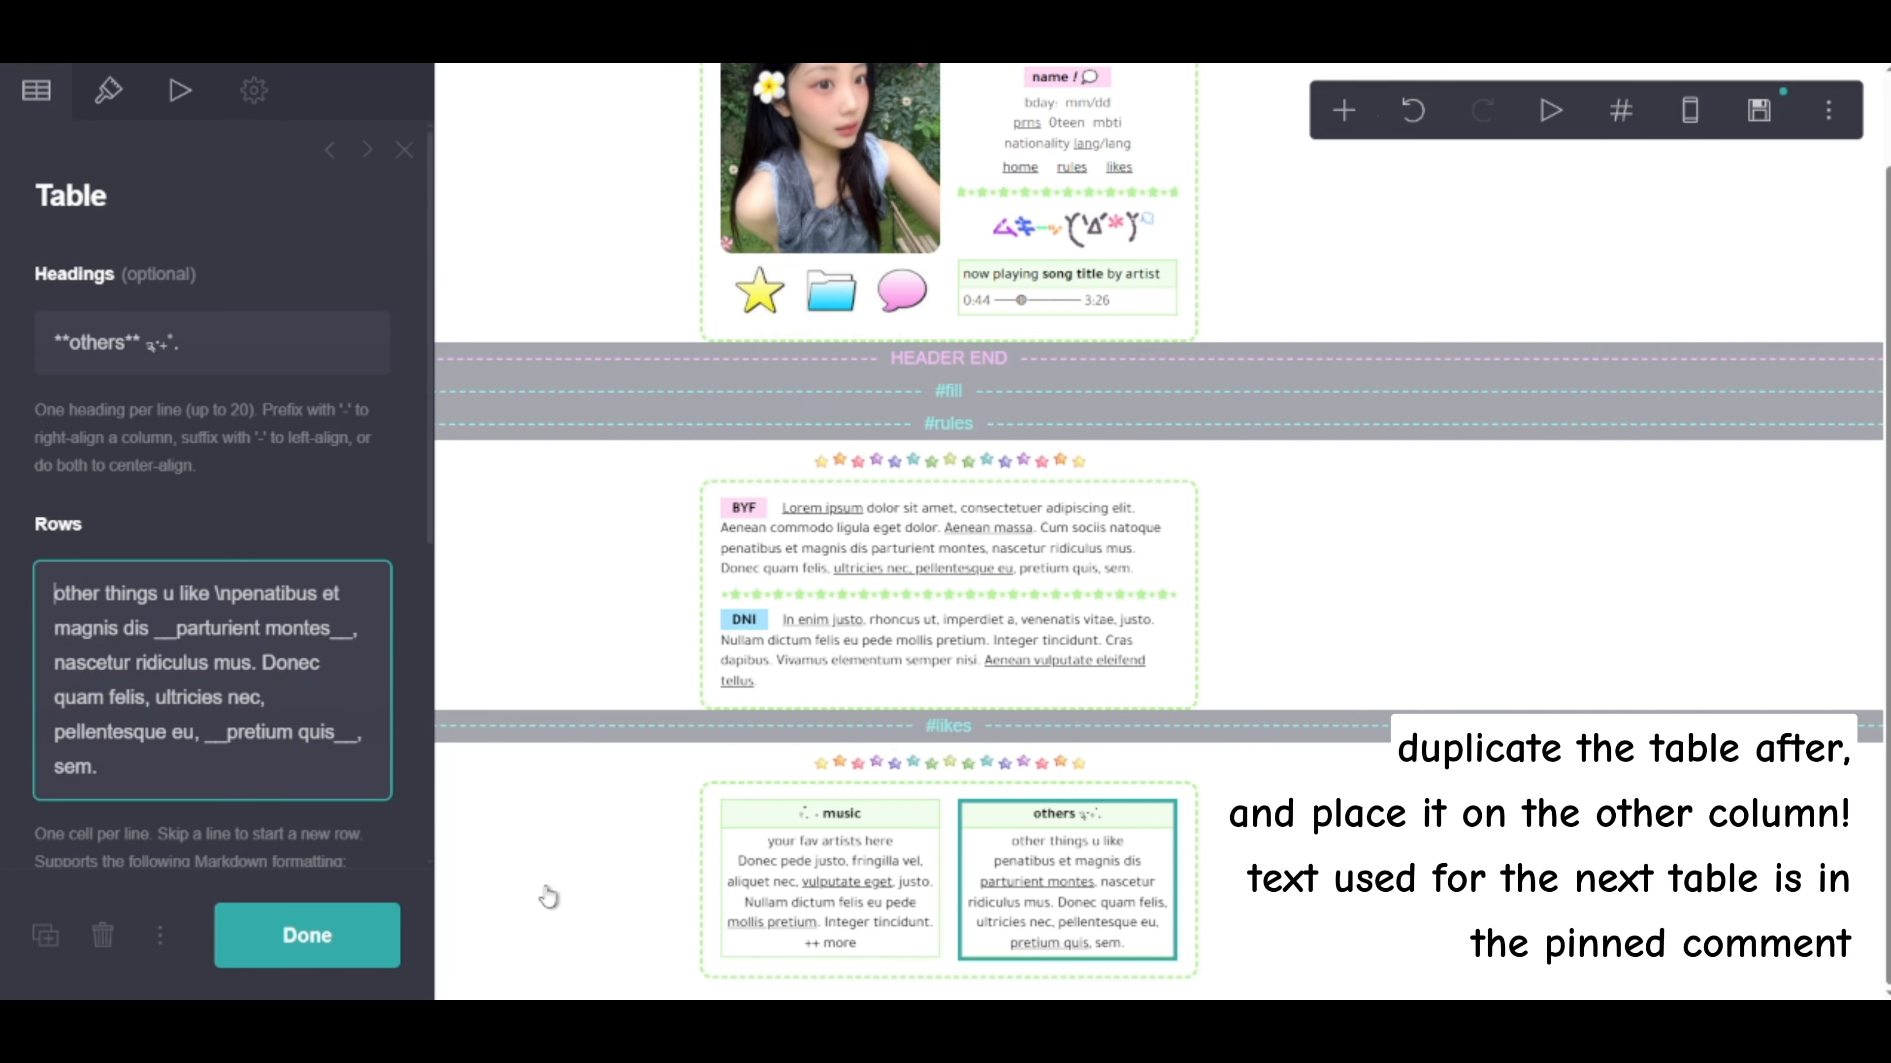
click(370, 934)
Add a gallery below the likes container and load the green Spotify icon as its first image
click(1344, 111)
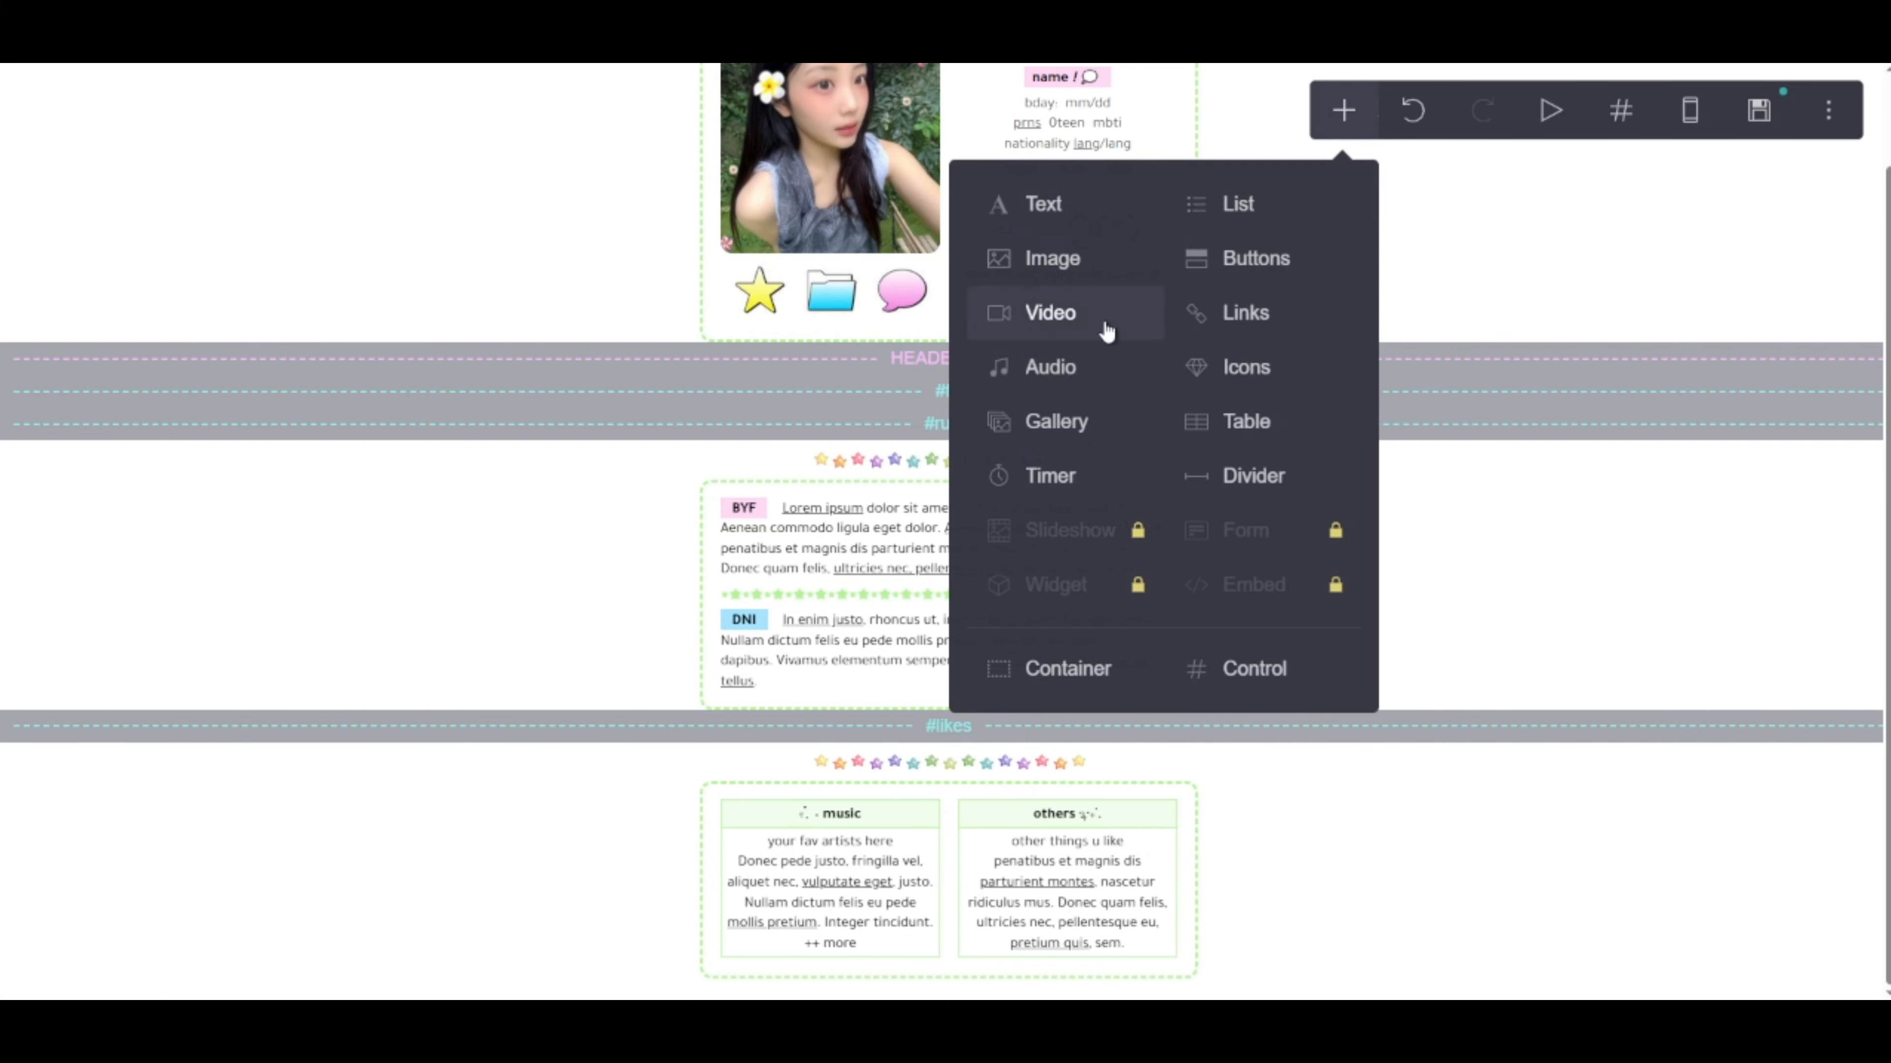
click(1042, 424)
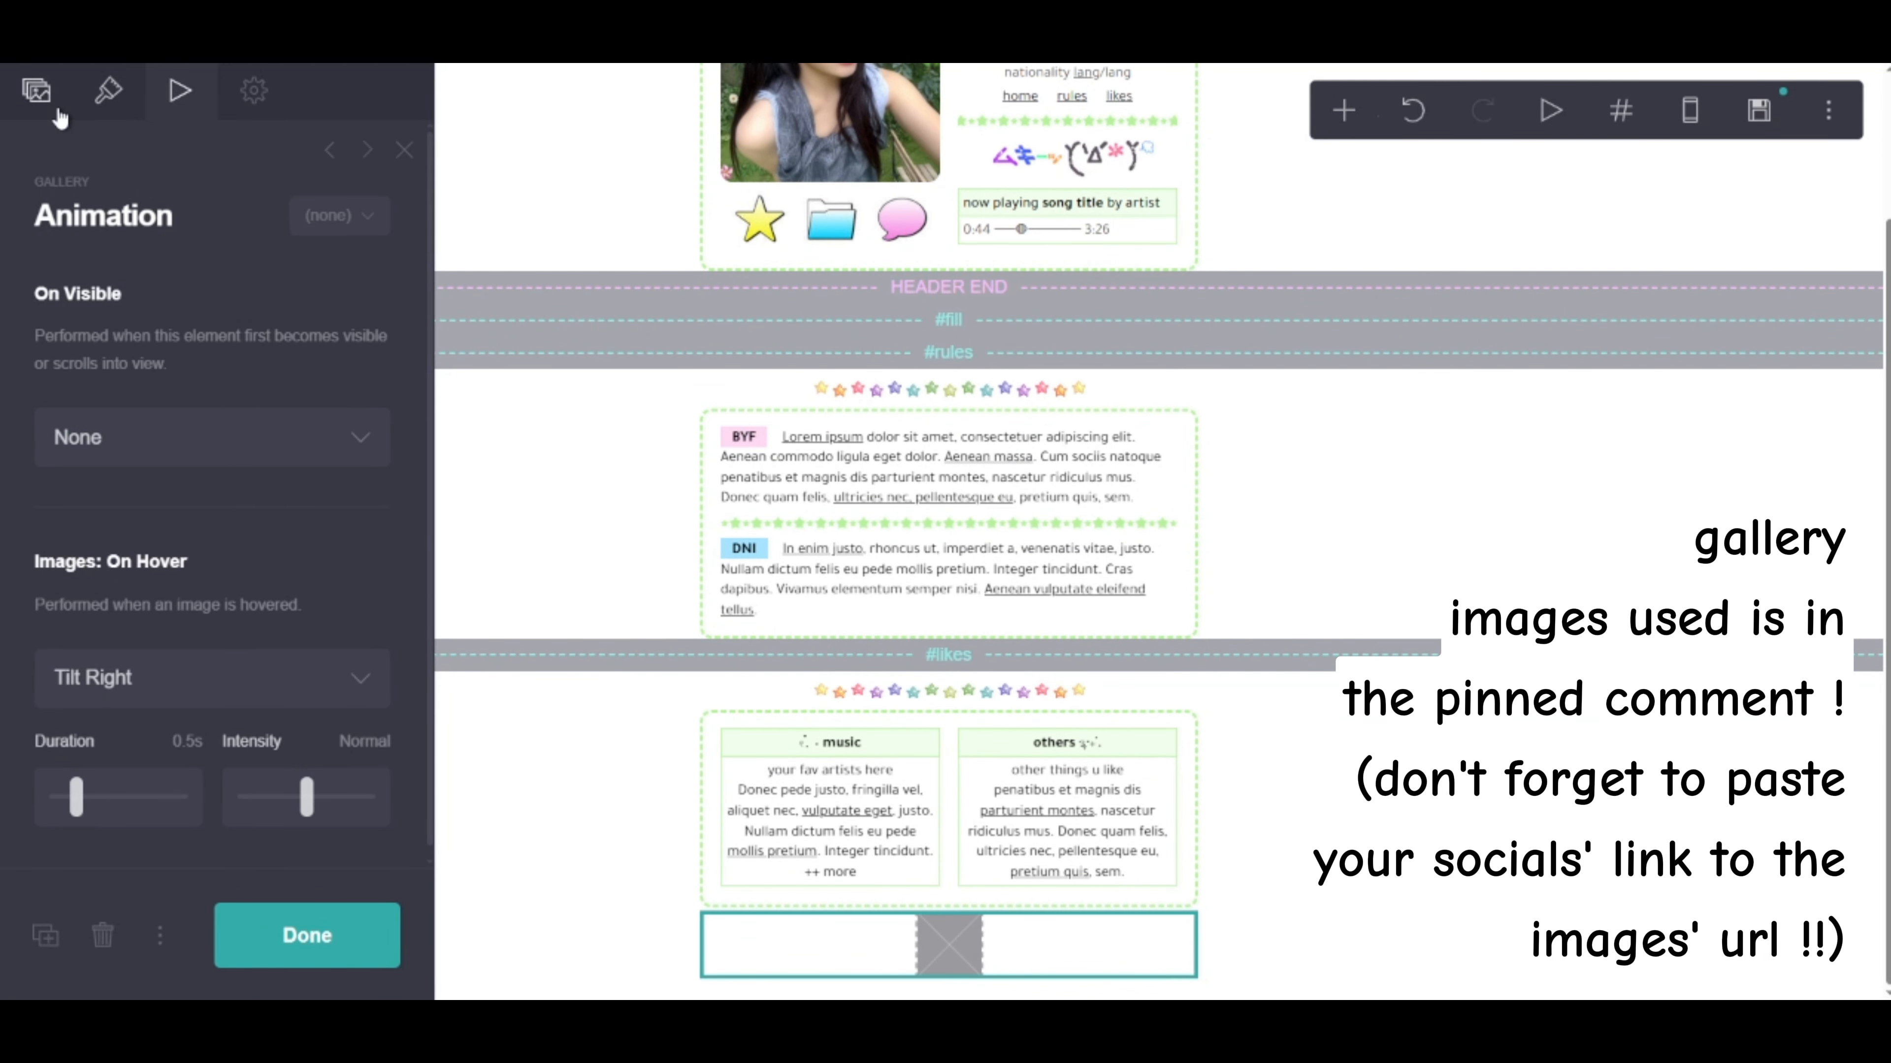
click(59, 112)
click(222, 305)
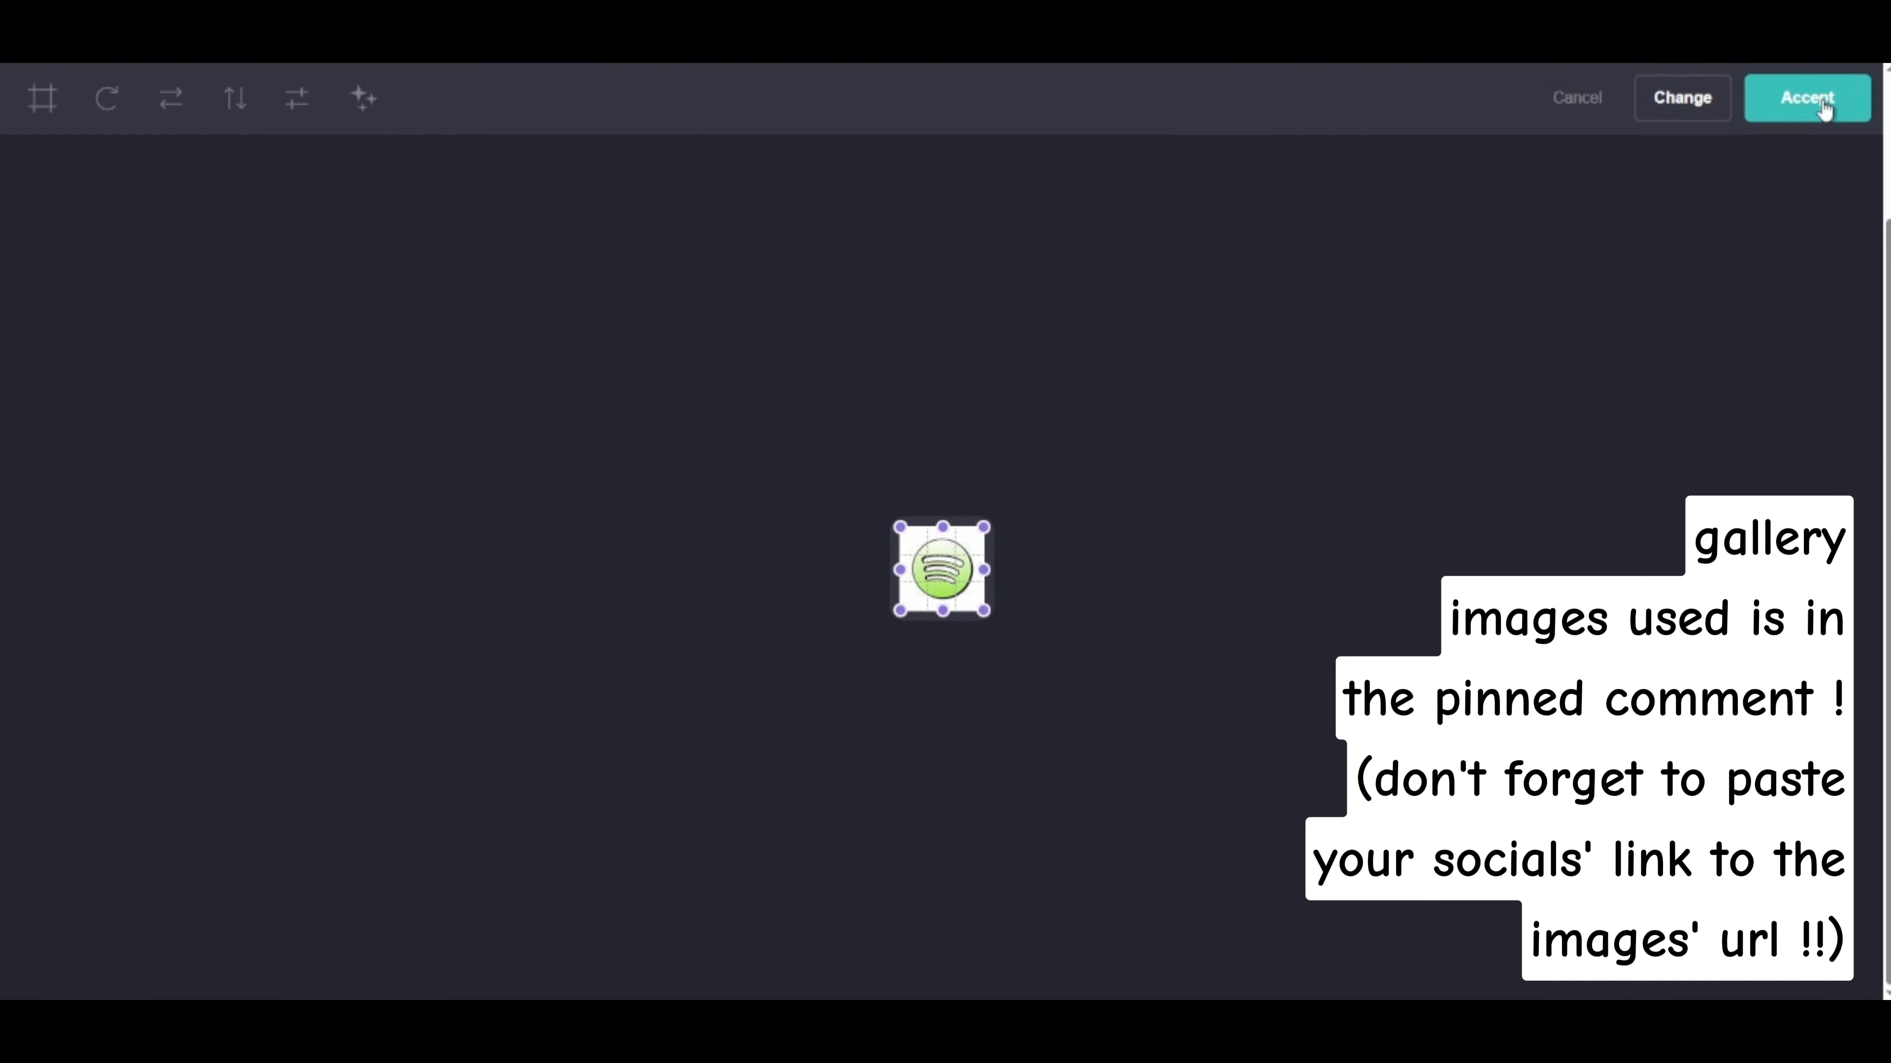
click(1819, 106)
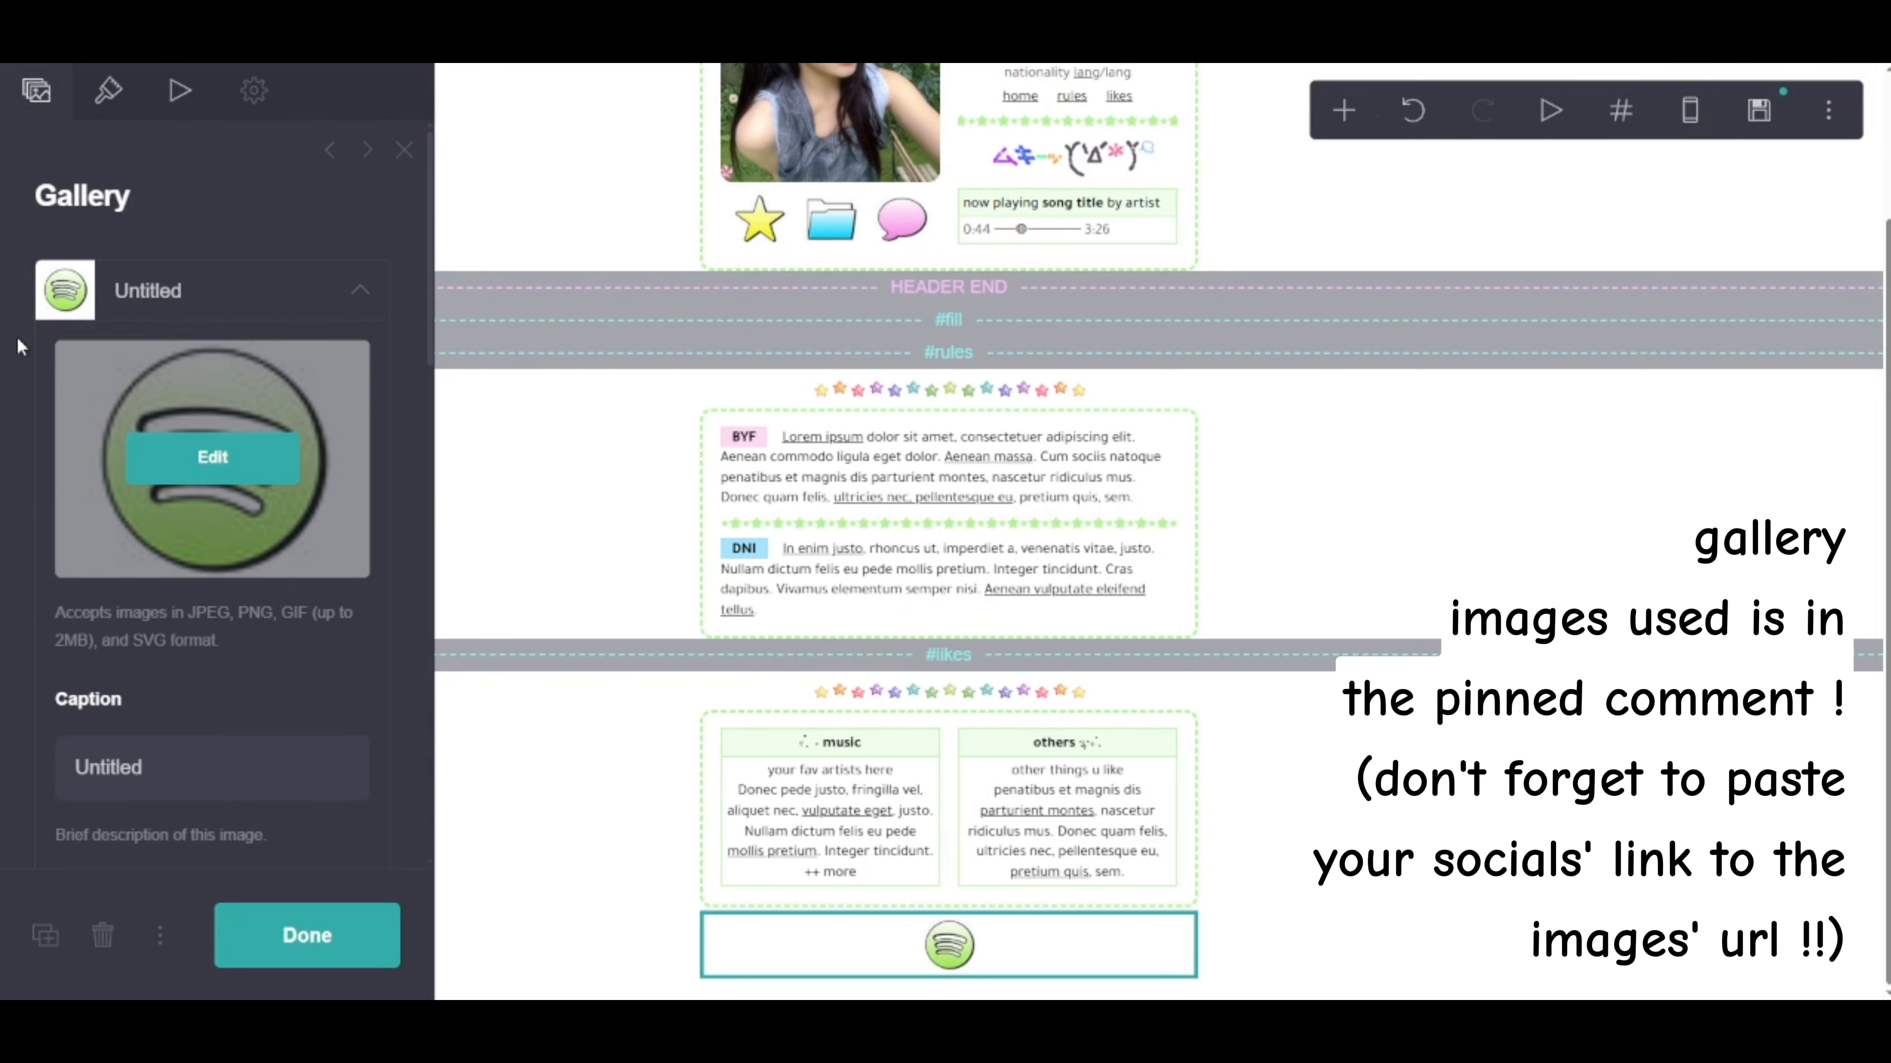
Set the Spotify image's link URL to "insert ur social here !"
click(205, 306)
scroll(215, 700, down, 5)
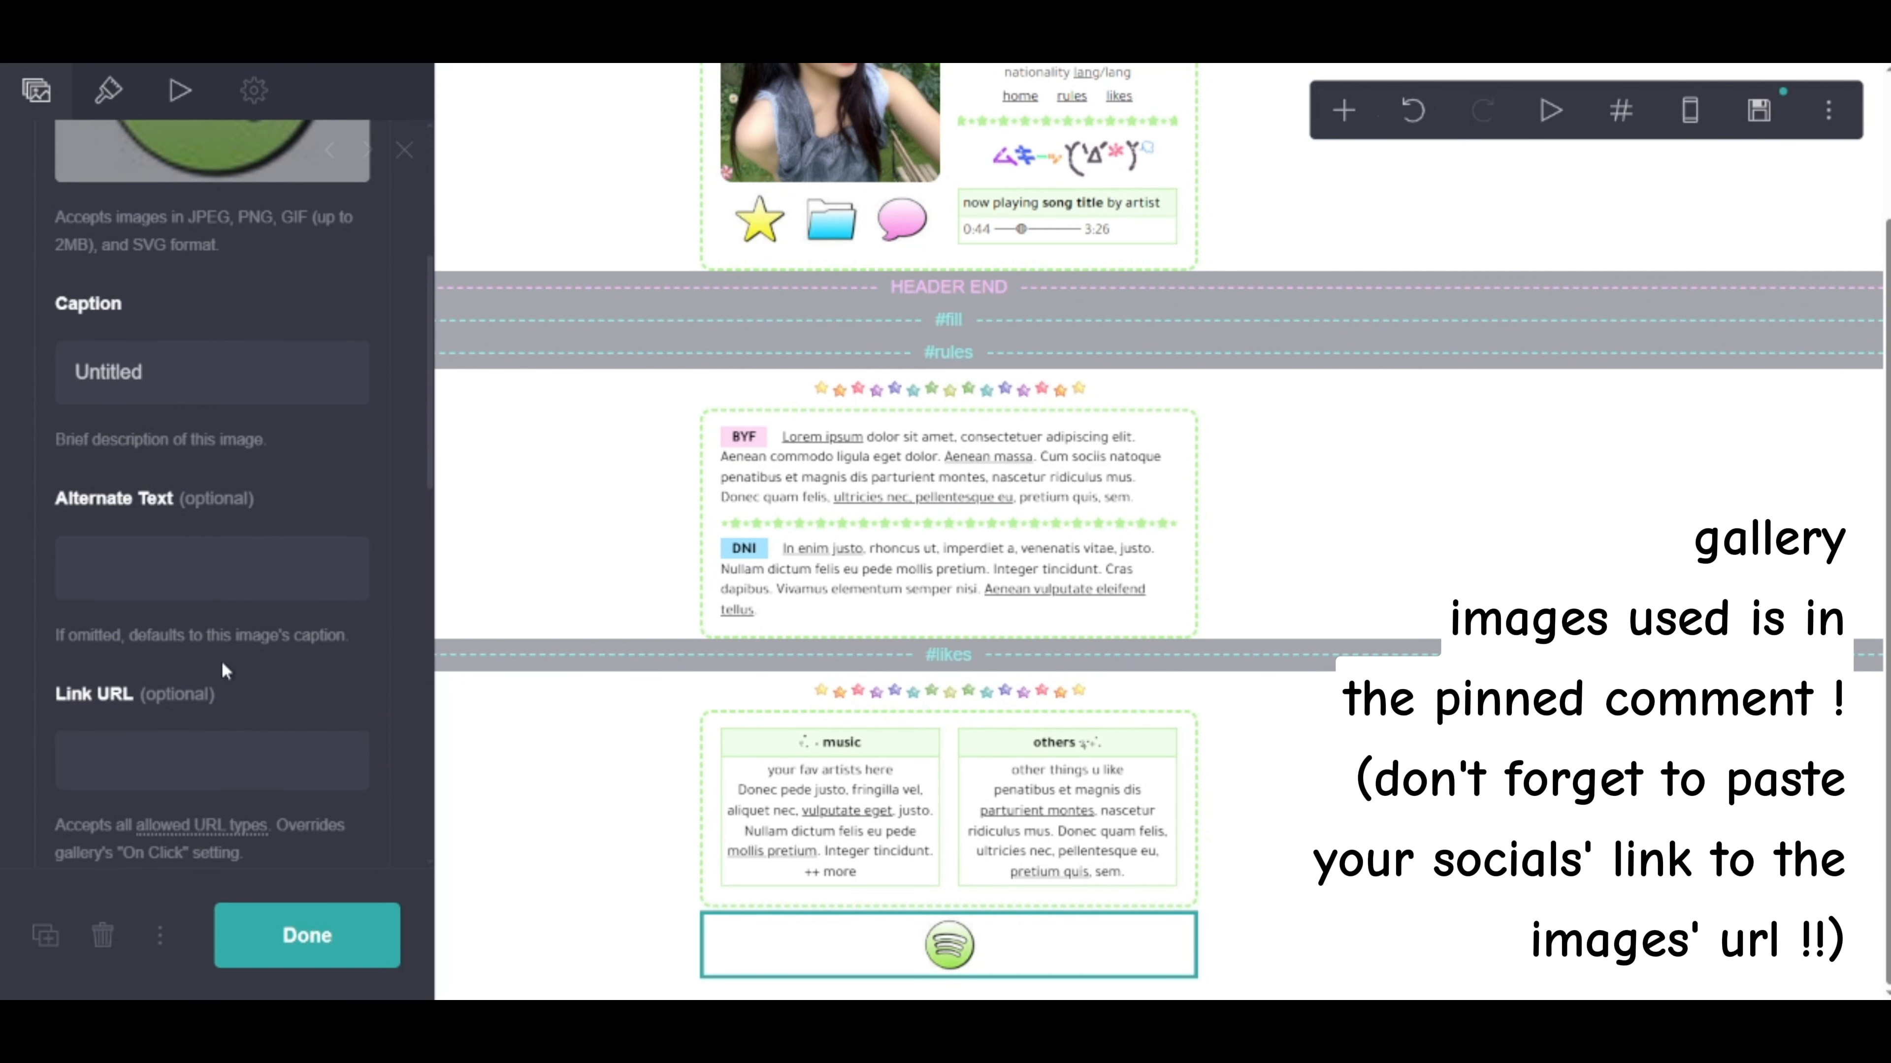
click(227, 771)
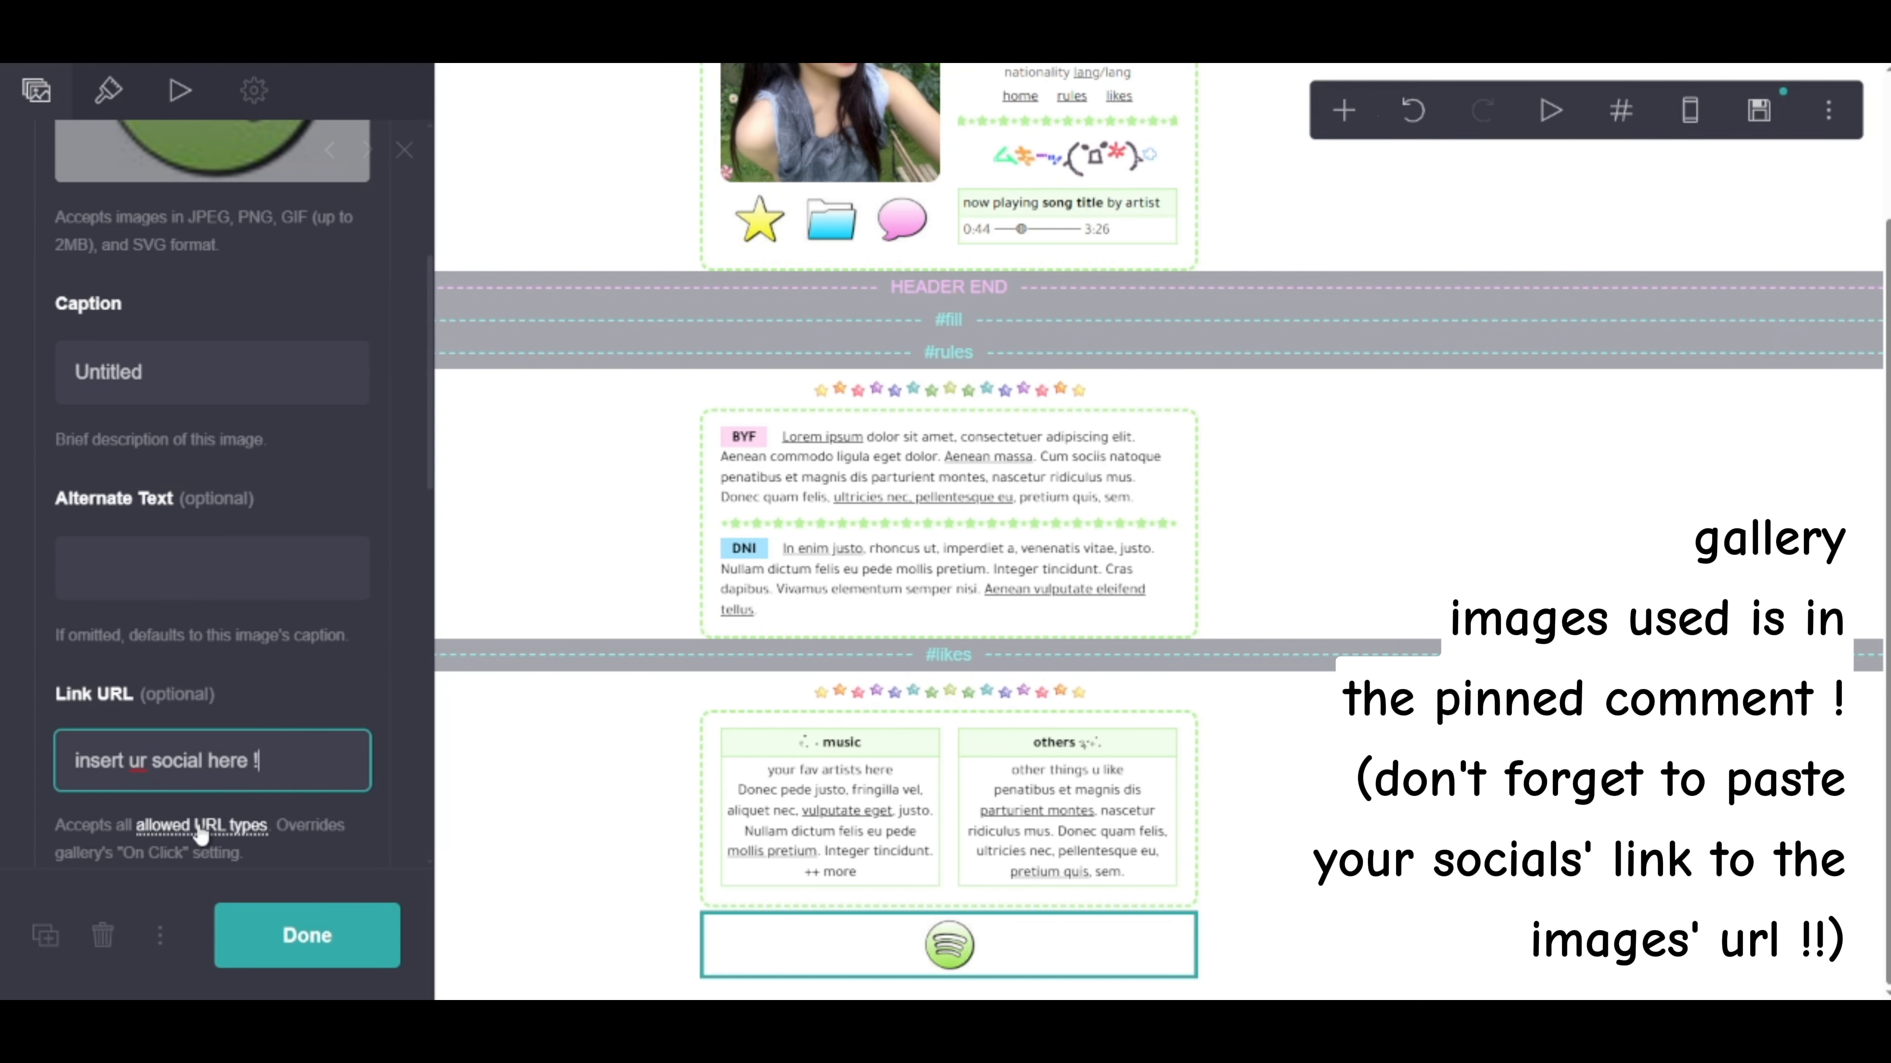
scroll(148, 670, up, 5)
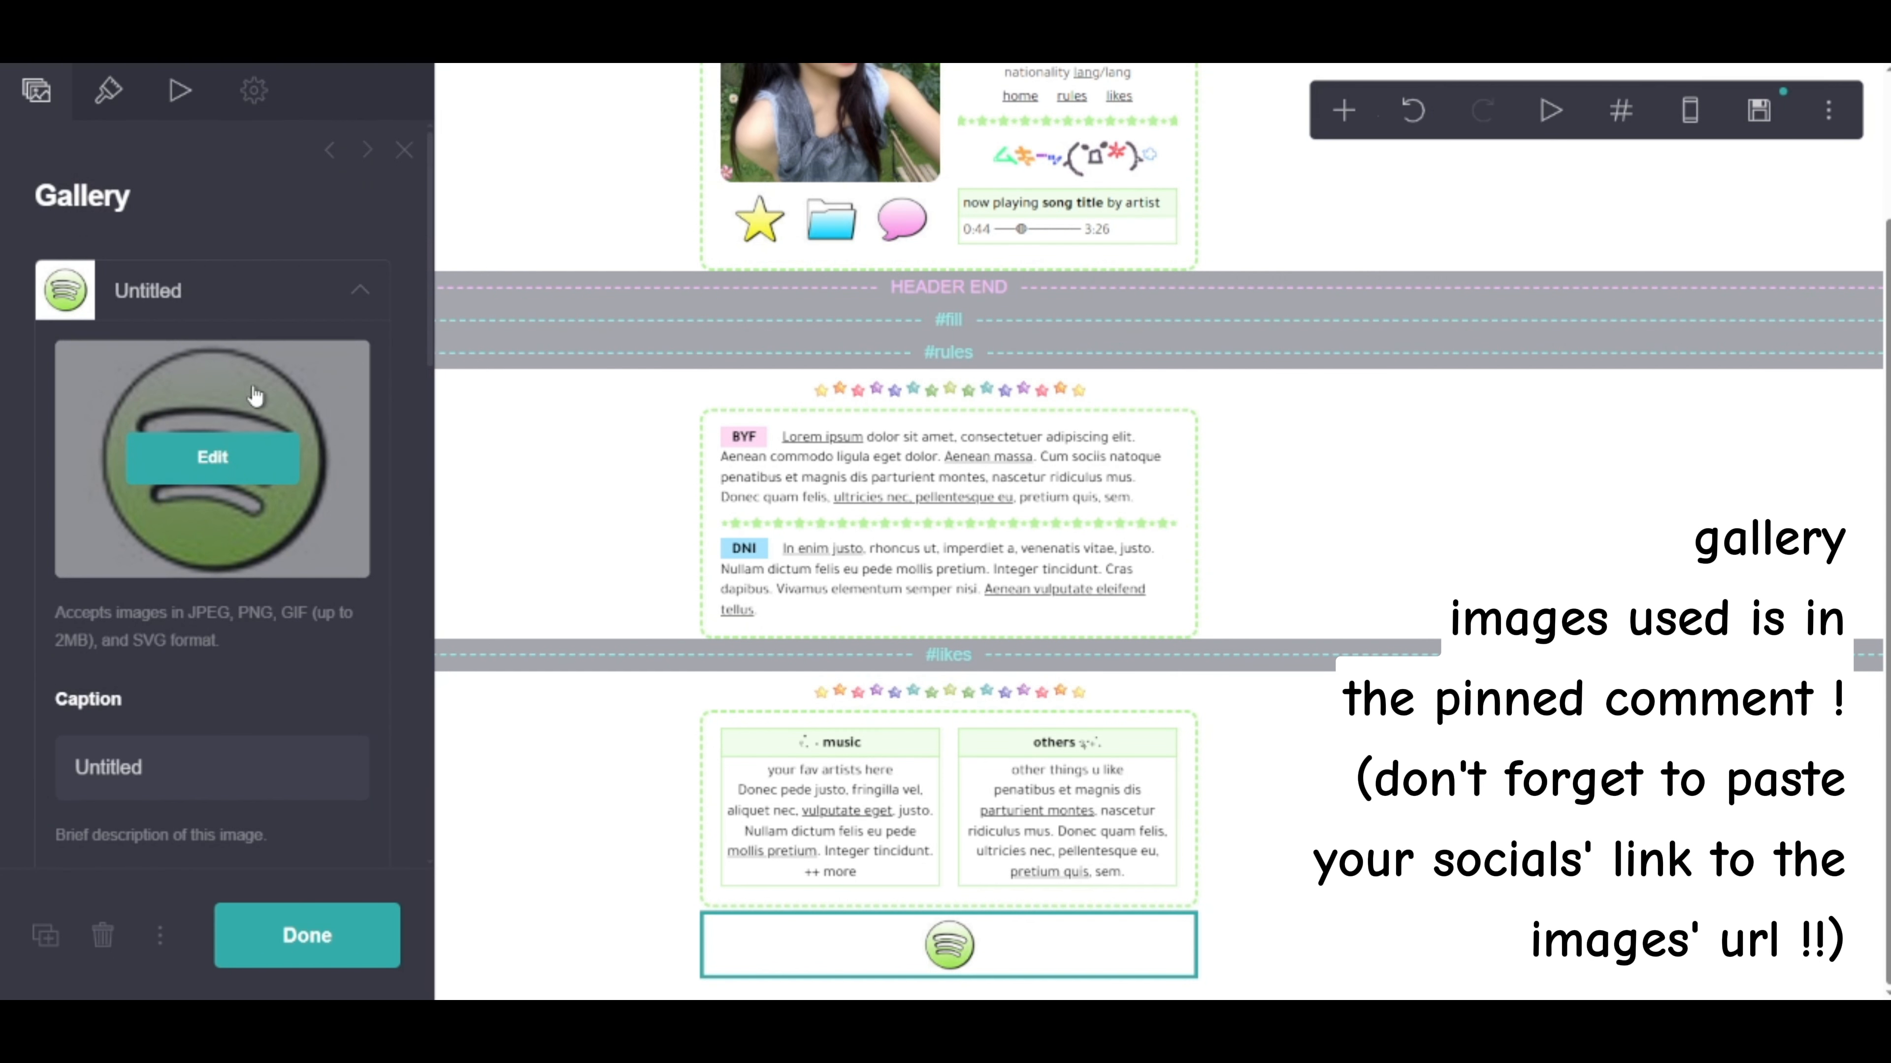
Add the pink Instagram, blue Pinterest and yellow Discord icons to the gallery as its second, third and fourth images
click(224, 291)
click(210, 379)
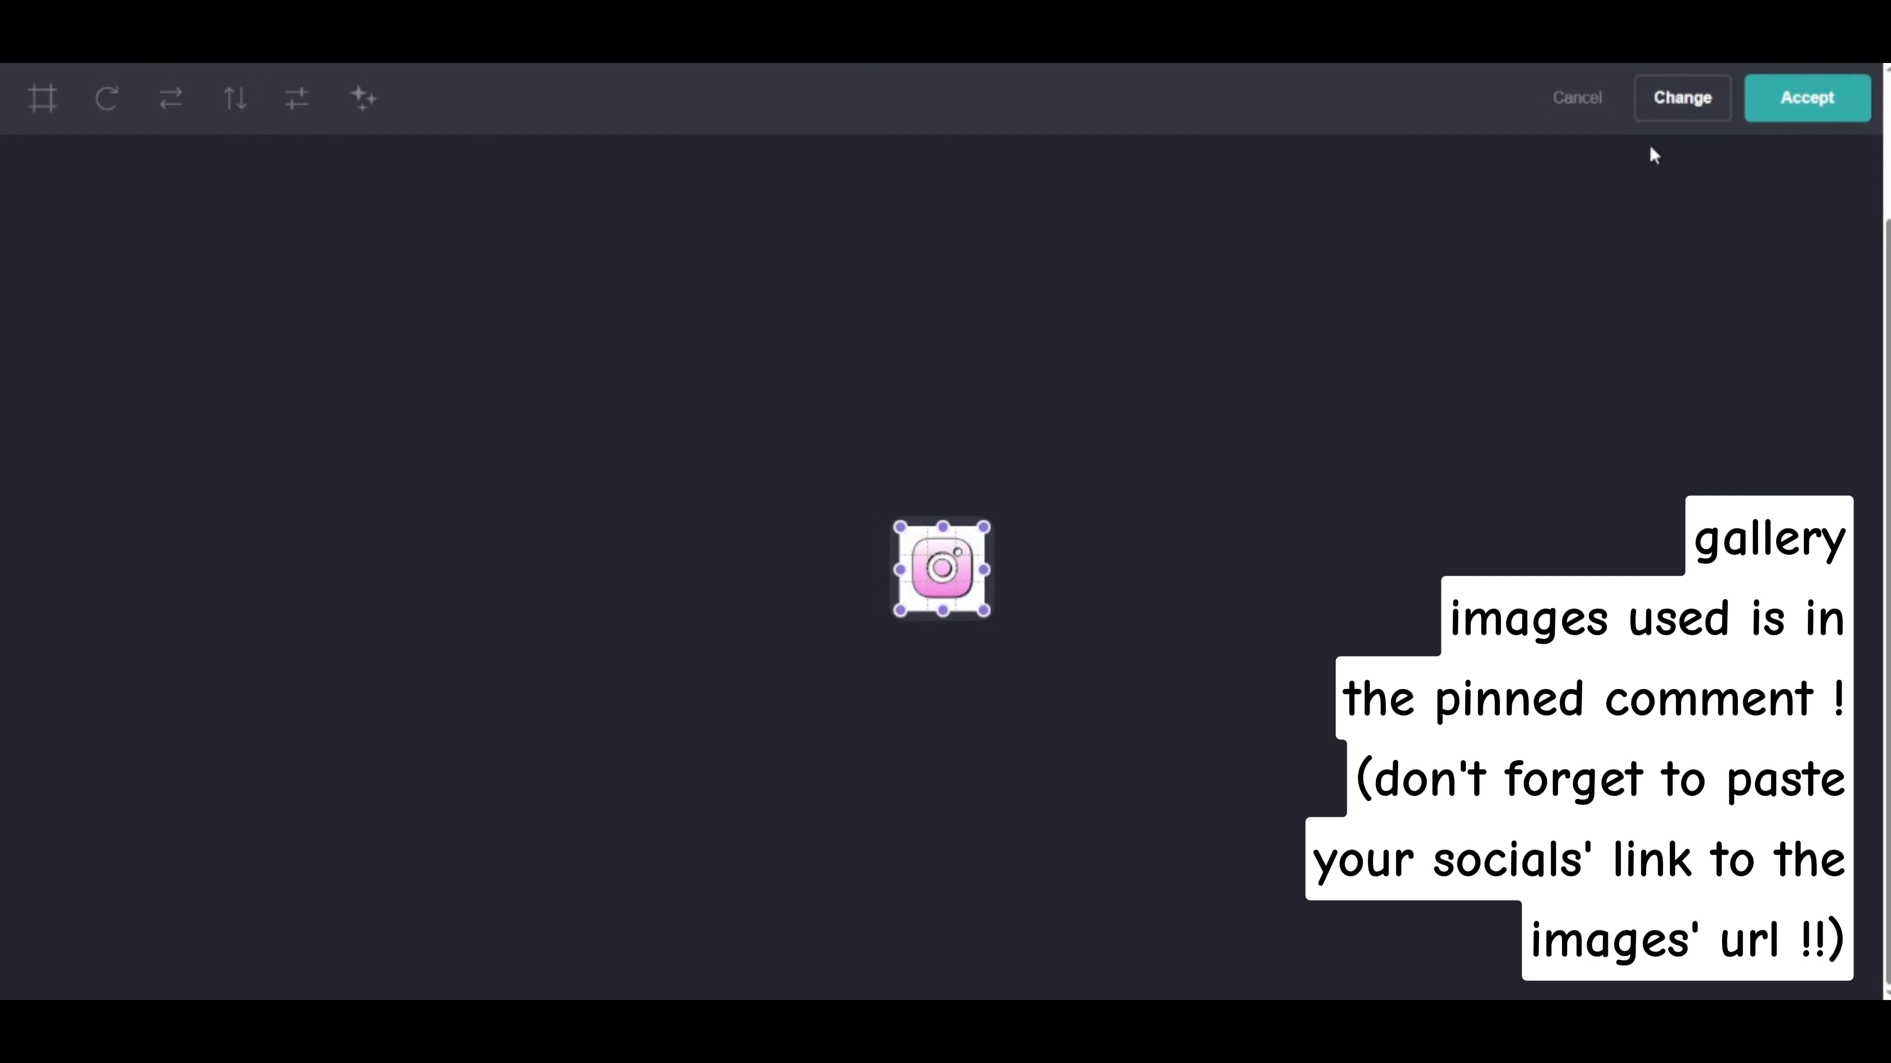
click(1831, 107)
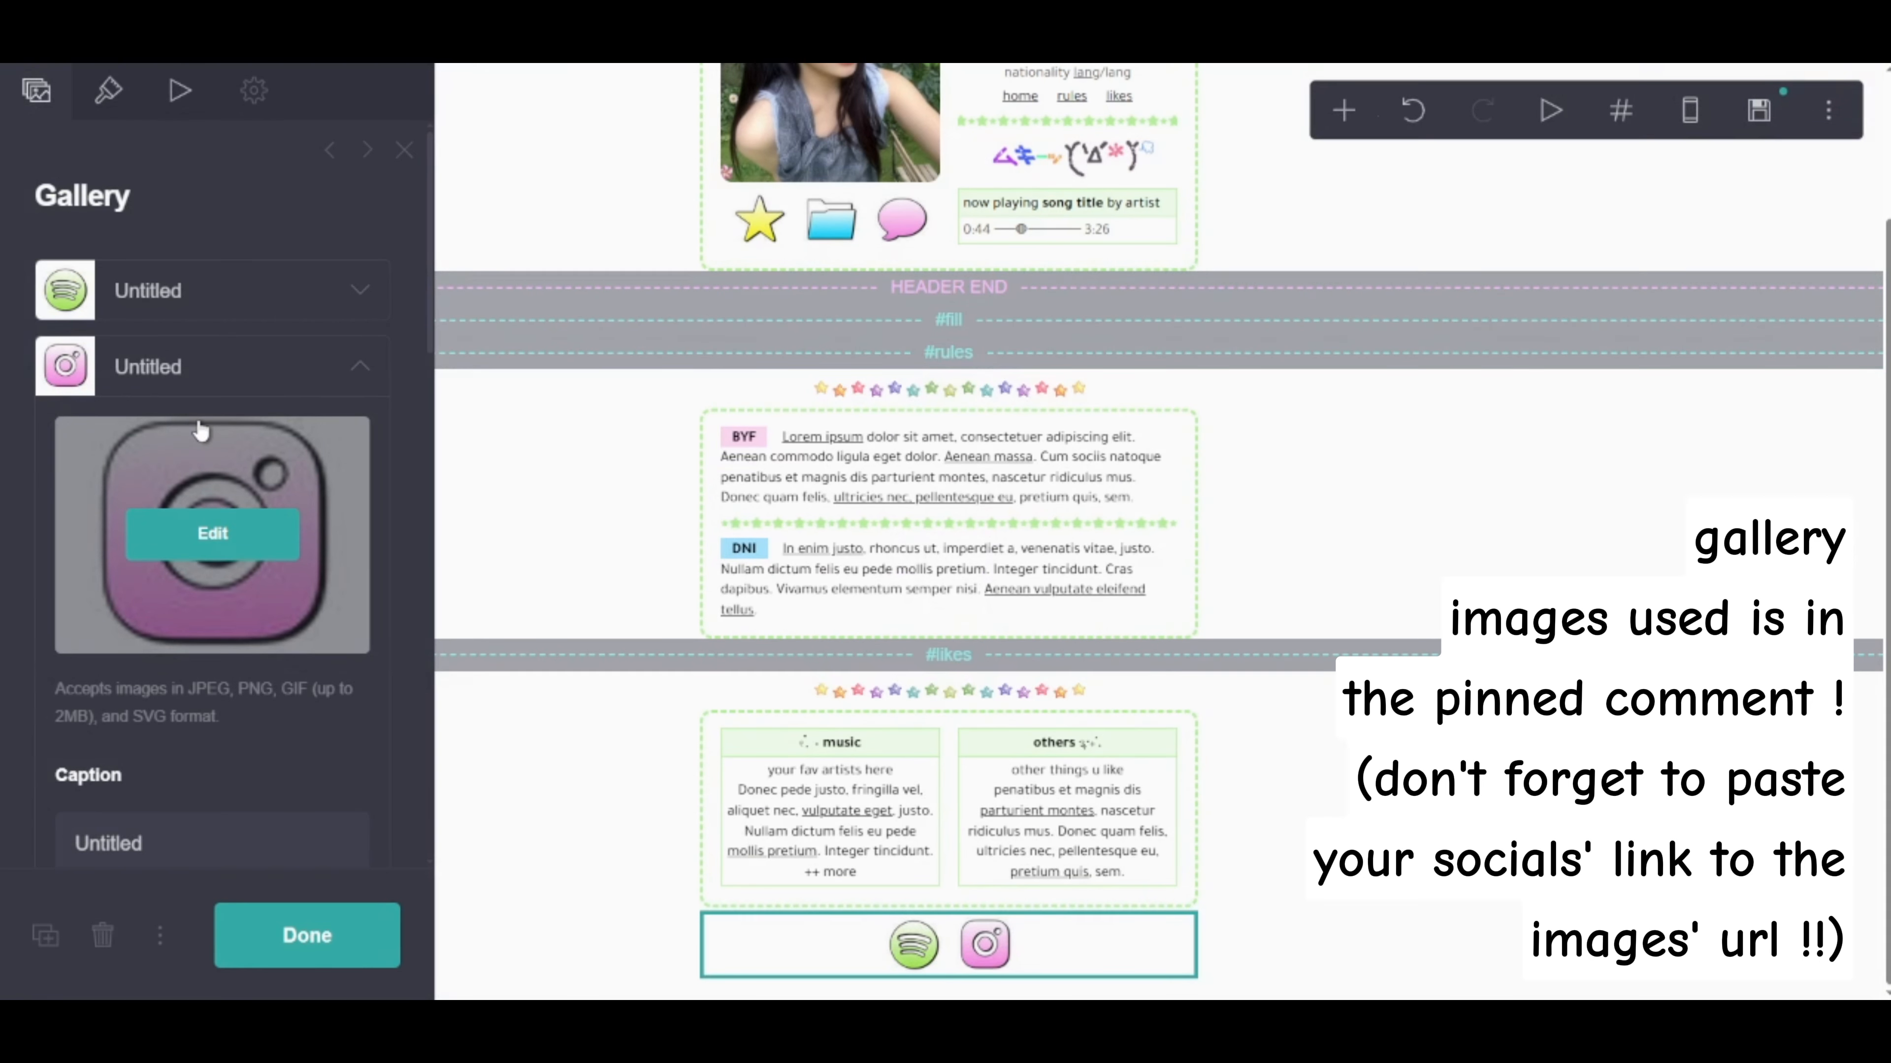
click(171, 389)
click(190, 462)
click(200, 463)
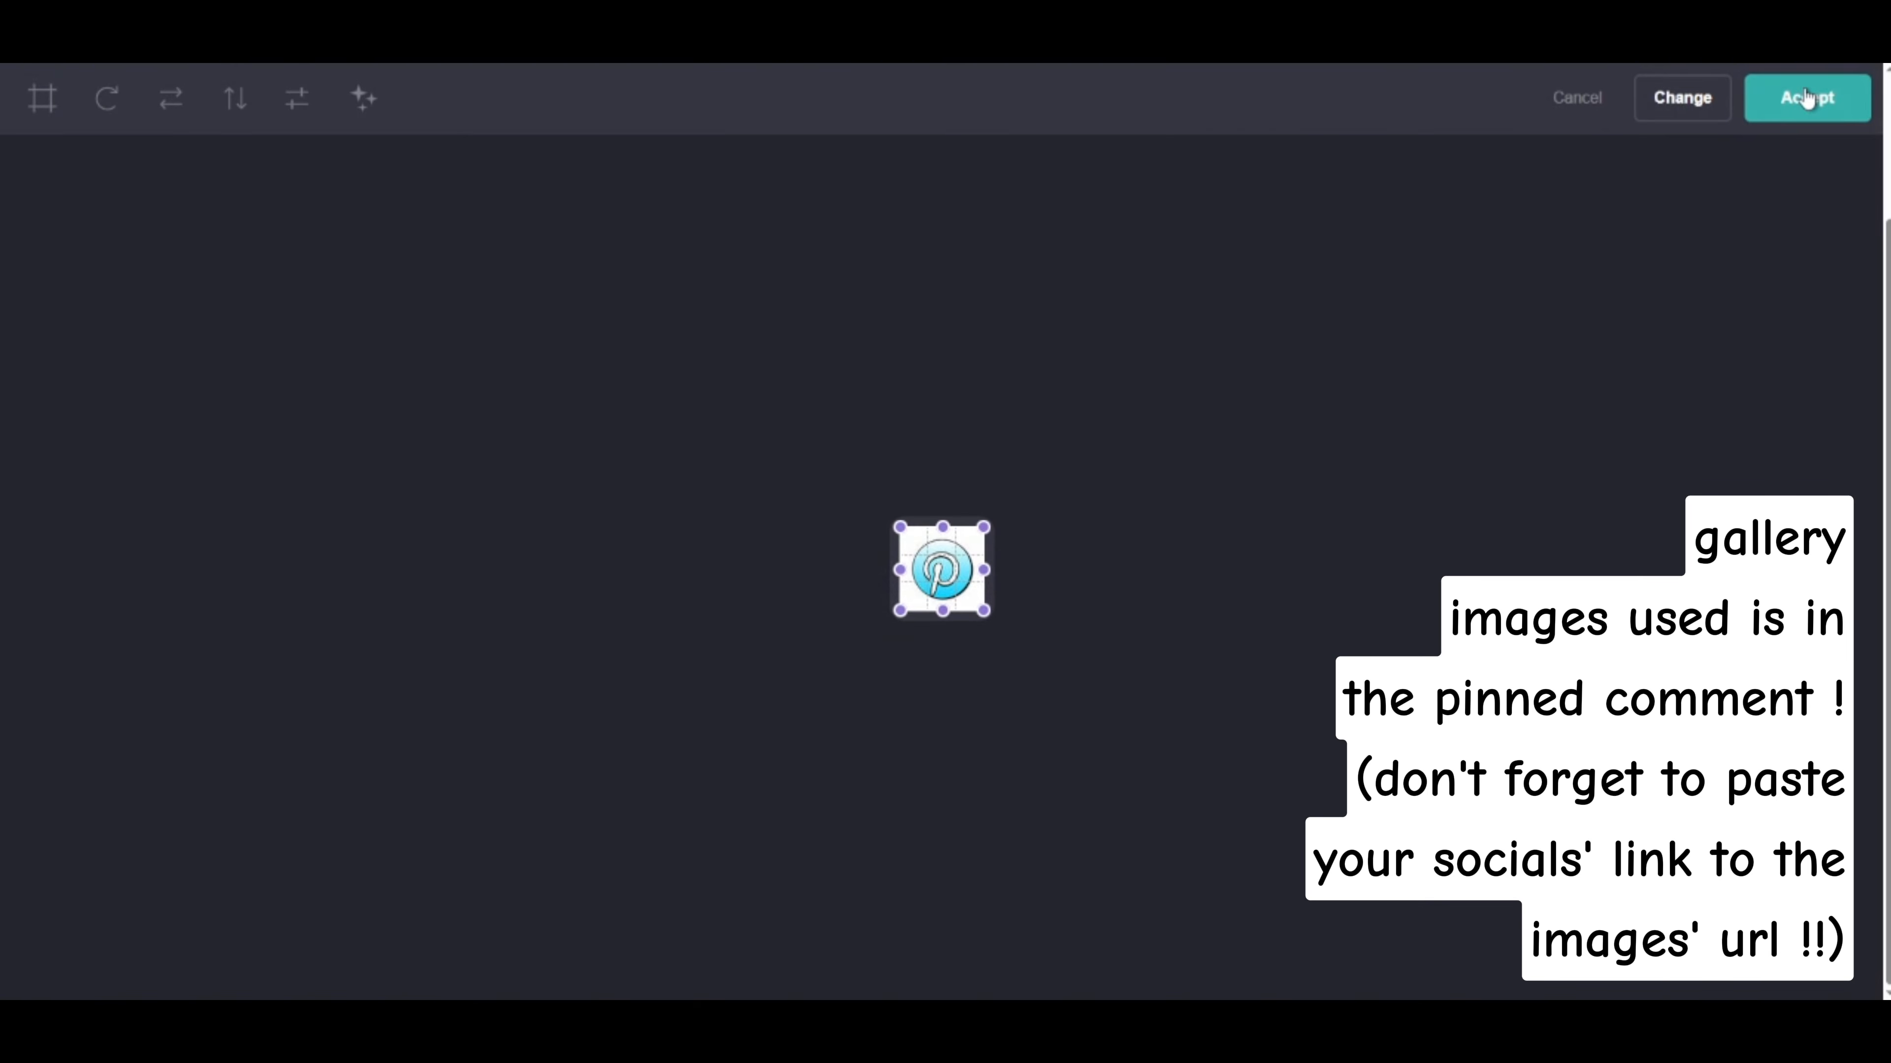
click(1806, 93)
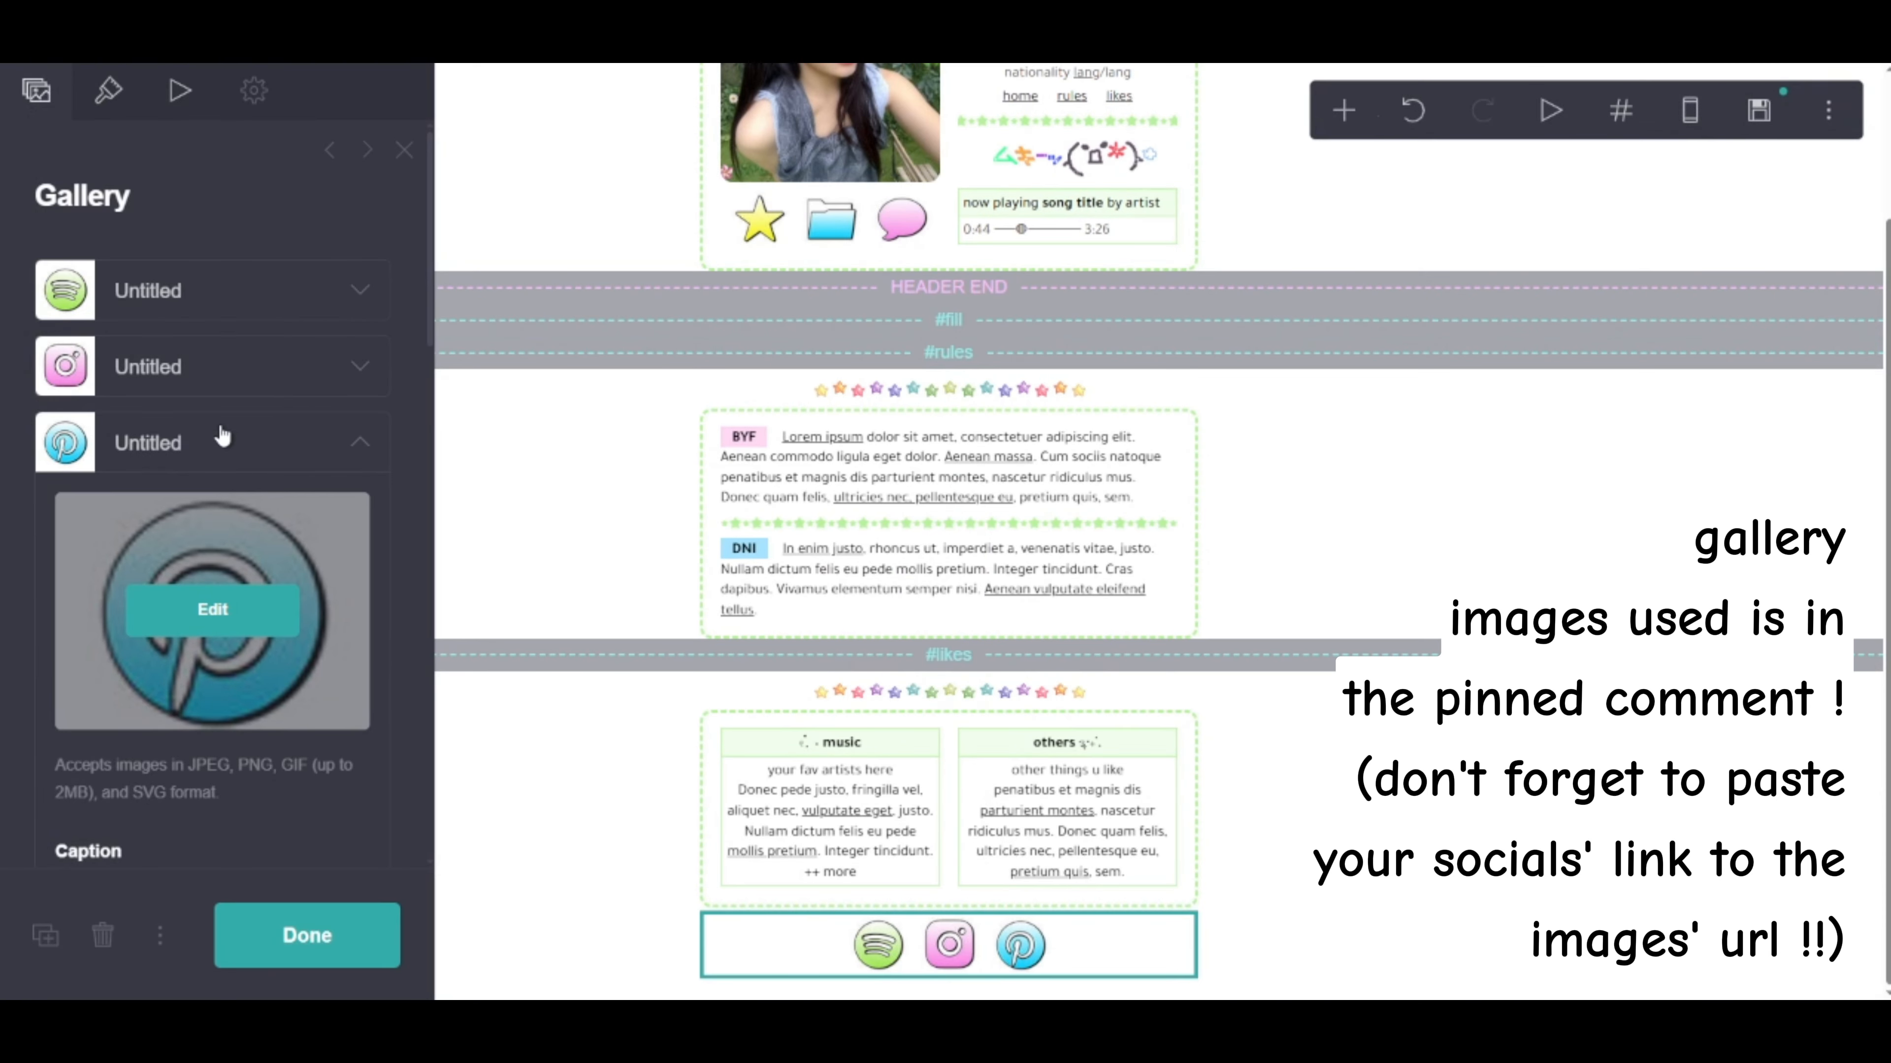
click(192, 456)
click(208, 528)
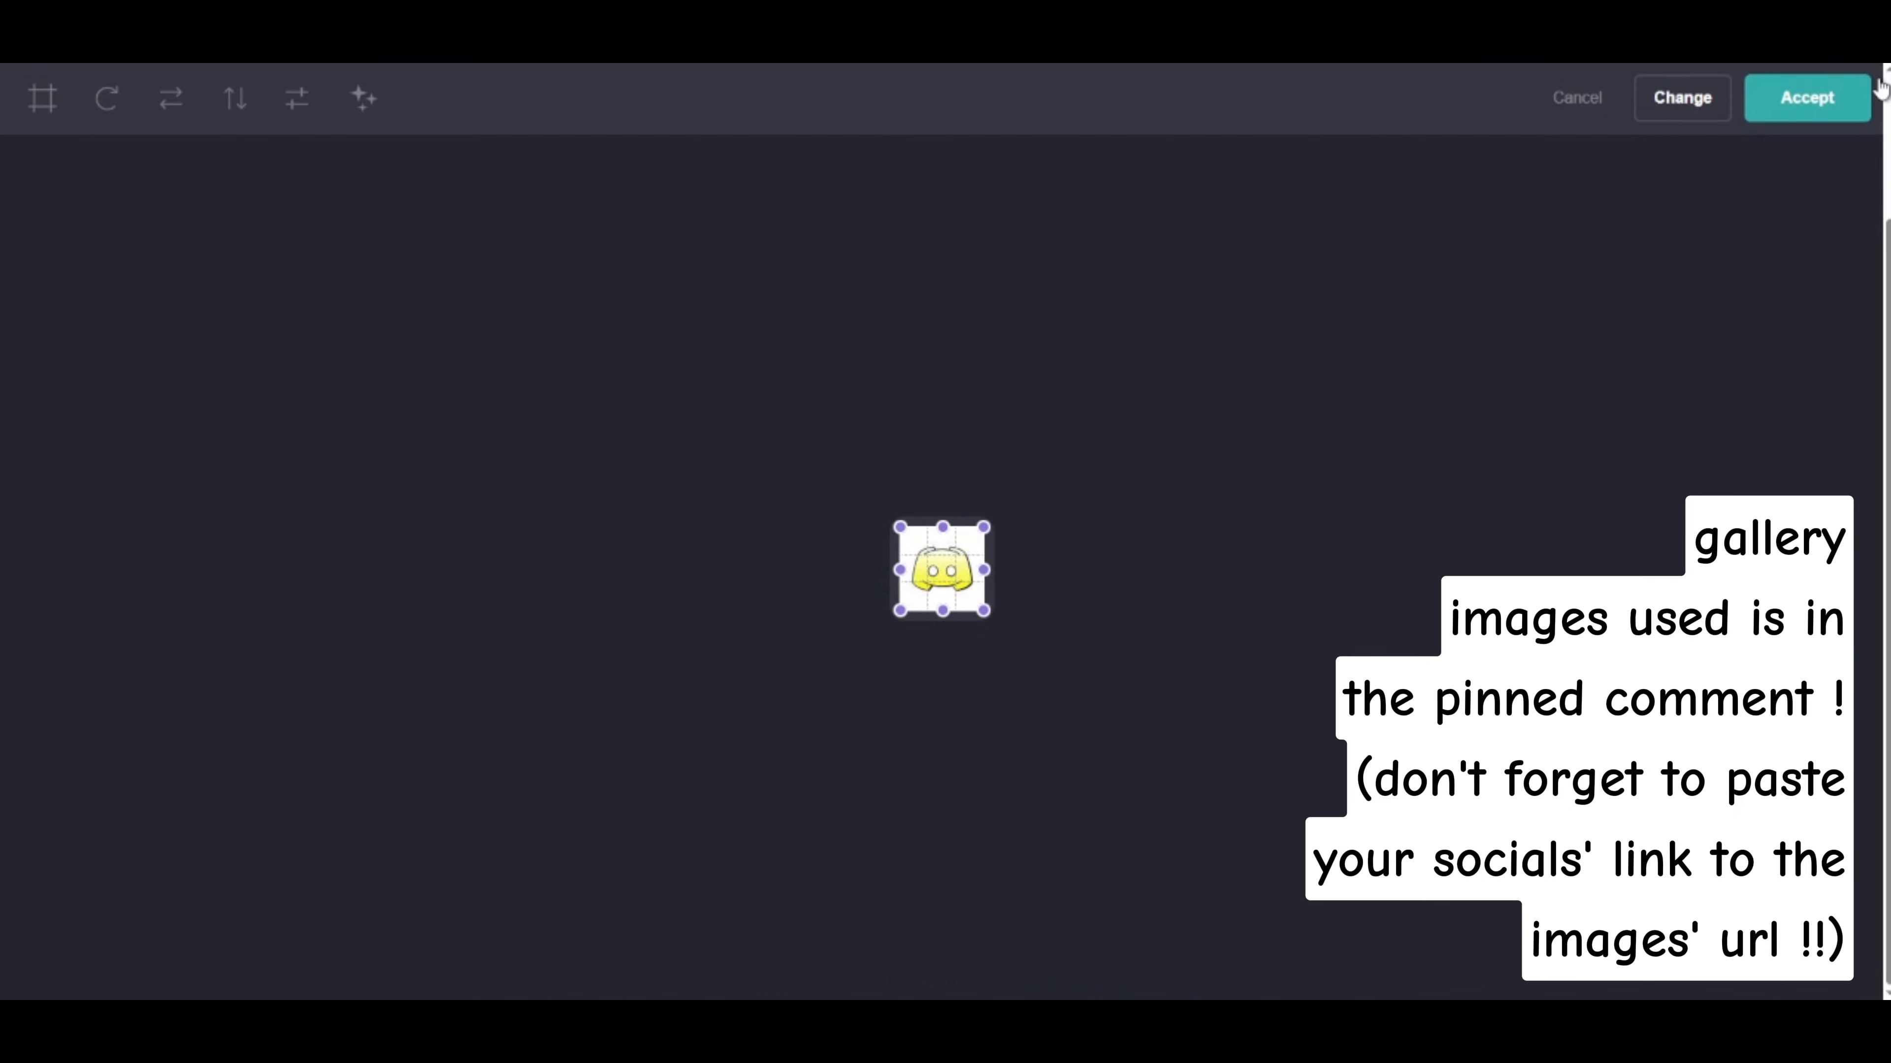
click(1846, 91)
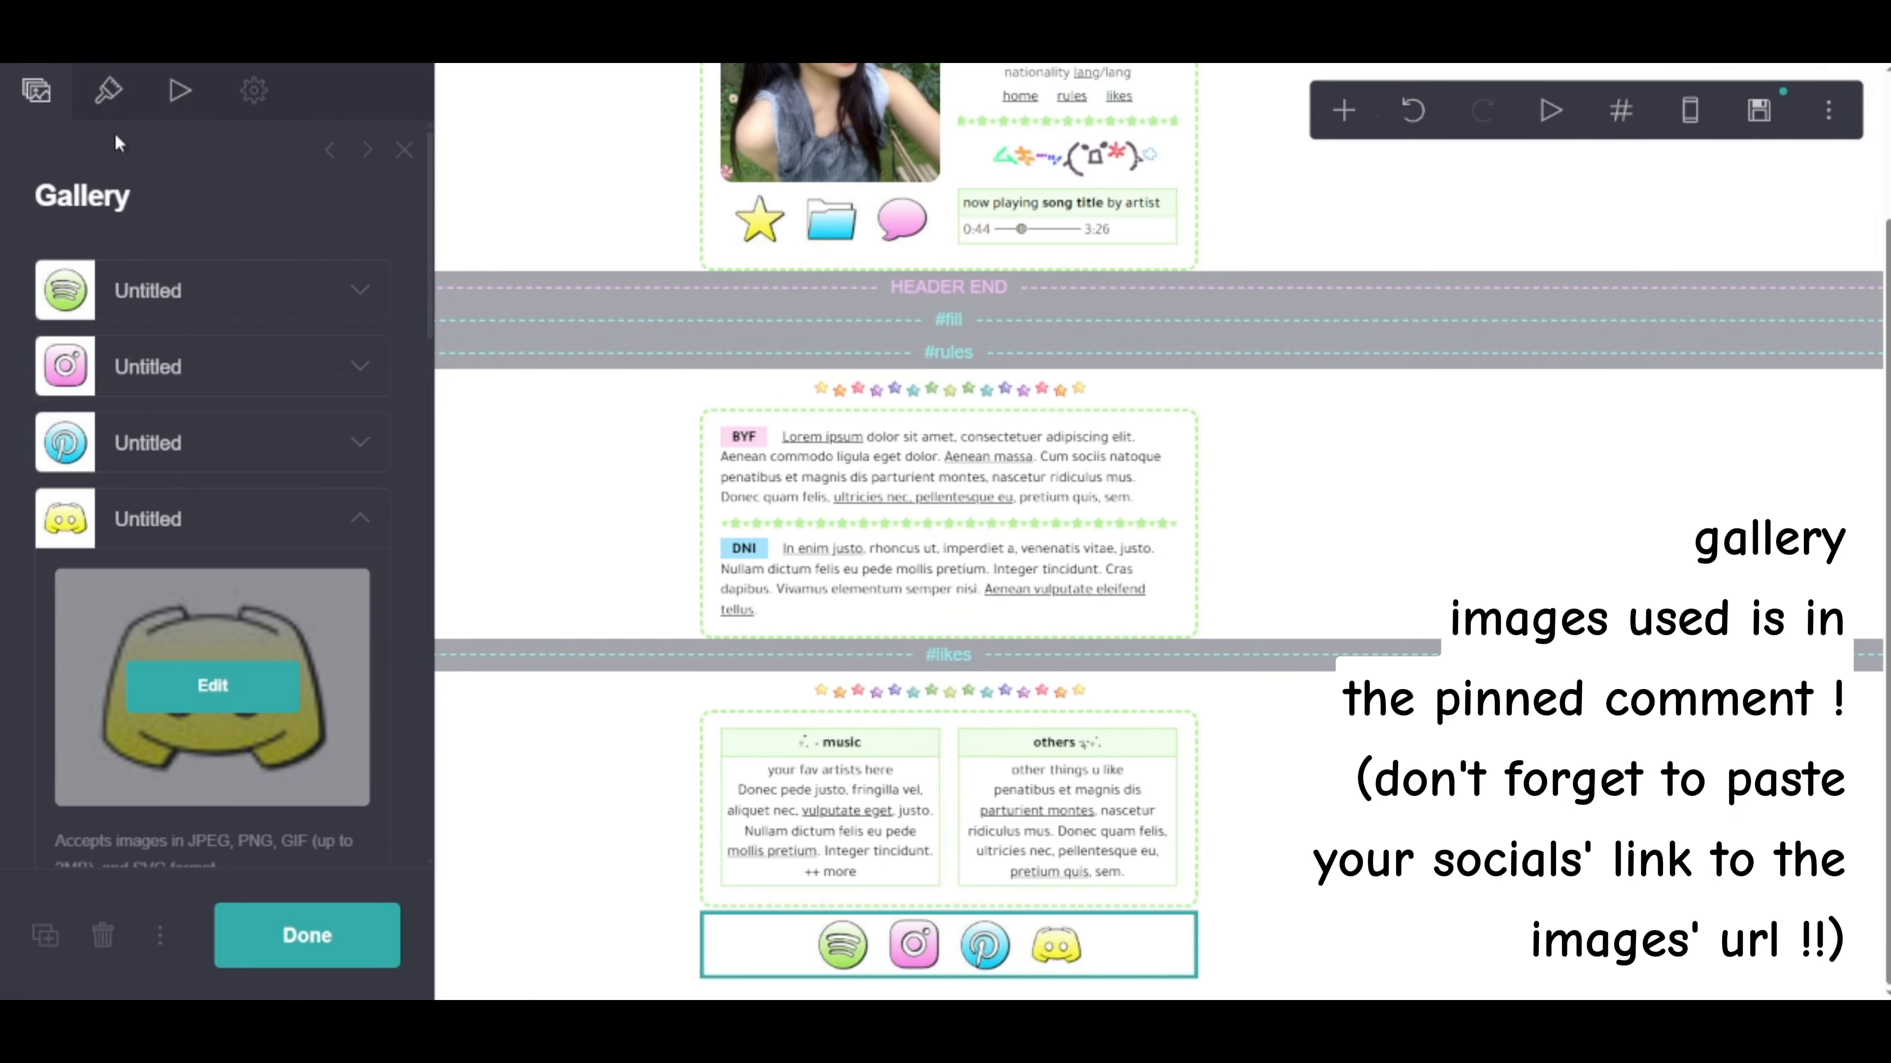
Set the gallery's image size to 2.5 for both the regular and the mobile appearance
click(108, 90)
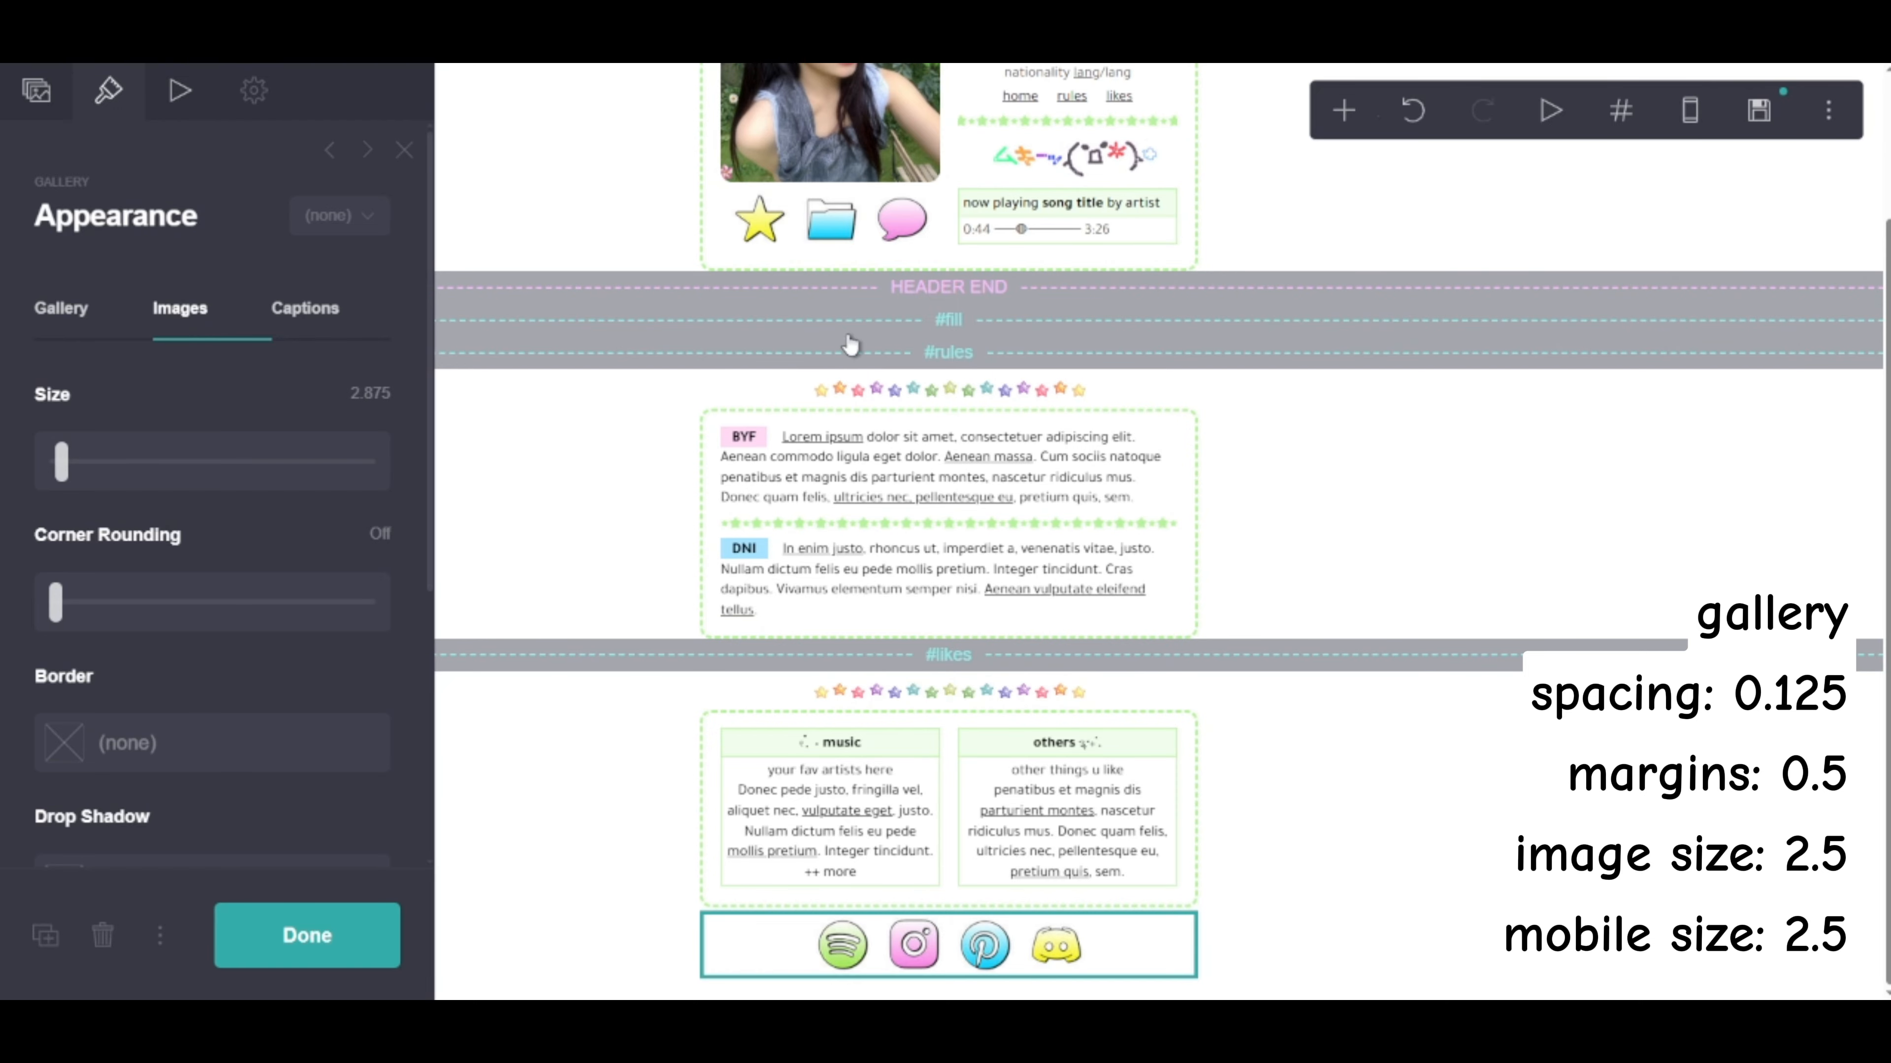
click(368, 394)
text(2.5)
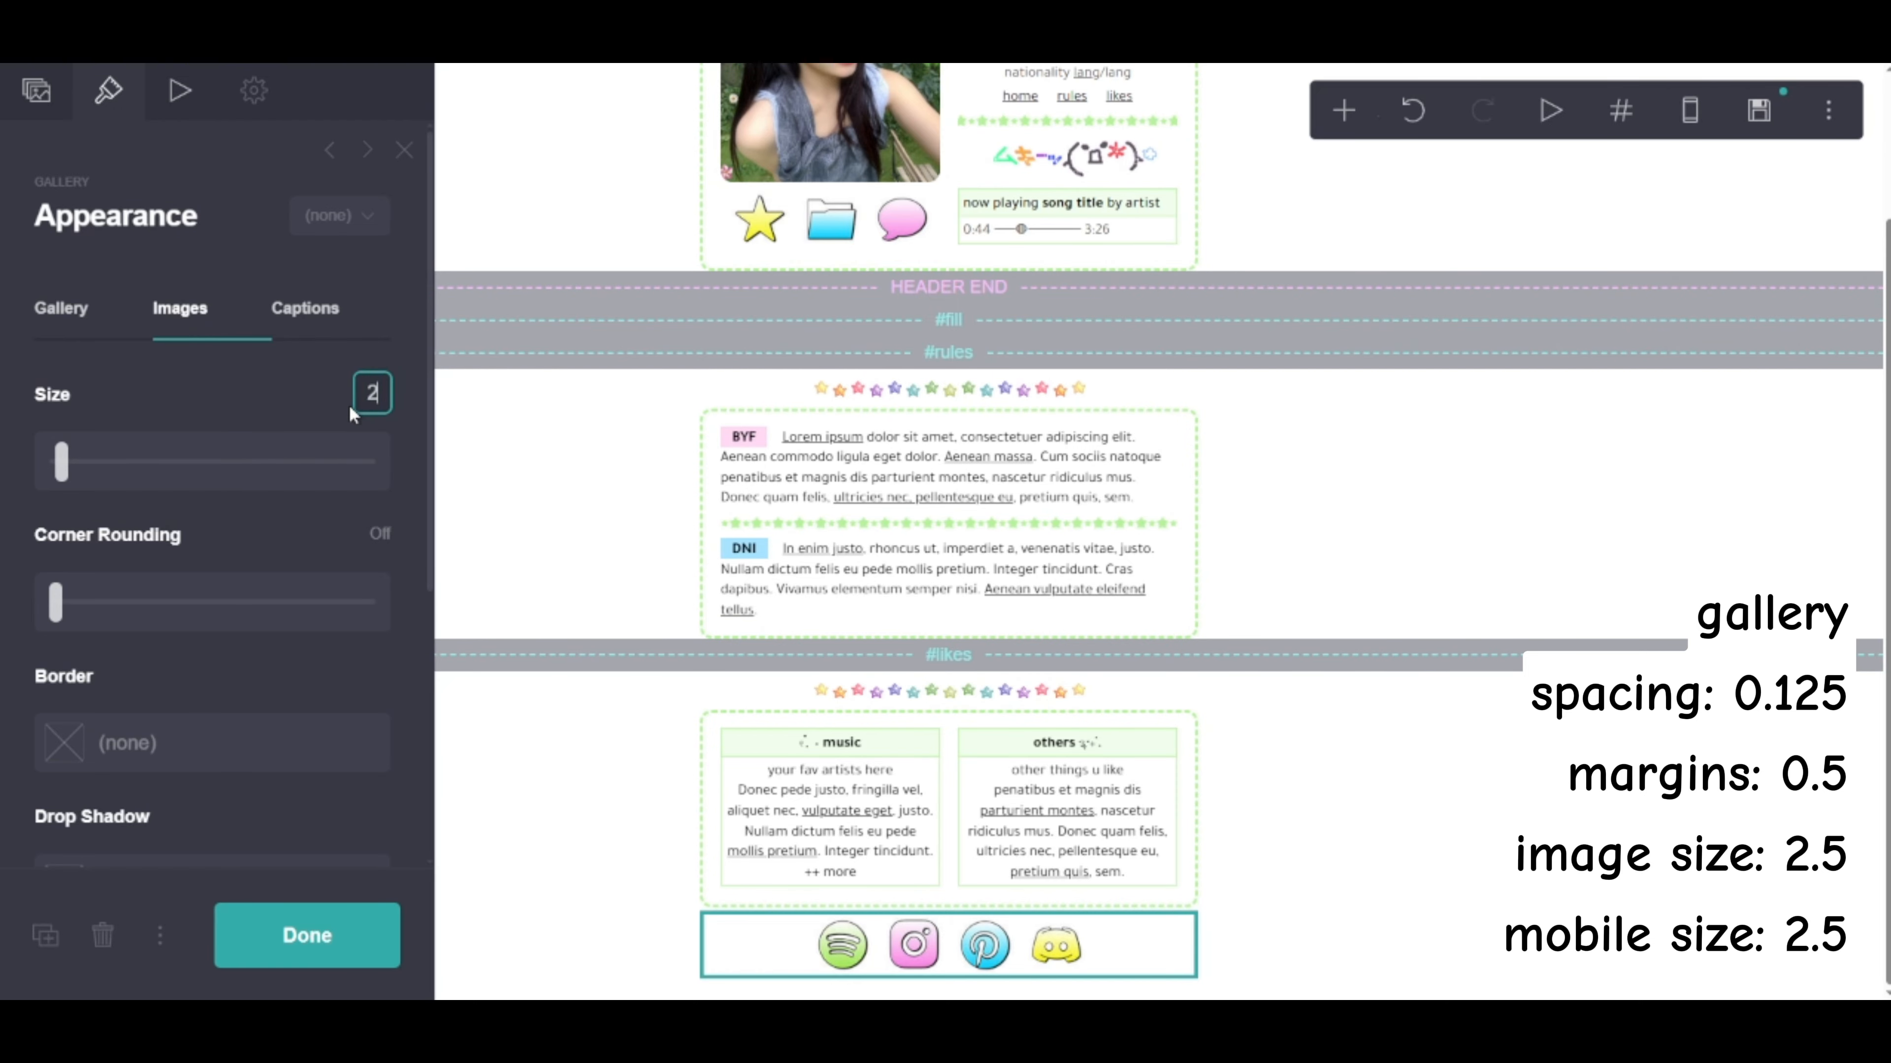
key(Return)
scroll(51, 680, down, 5)
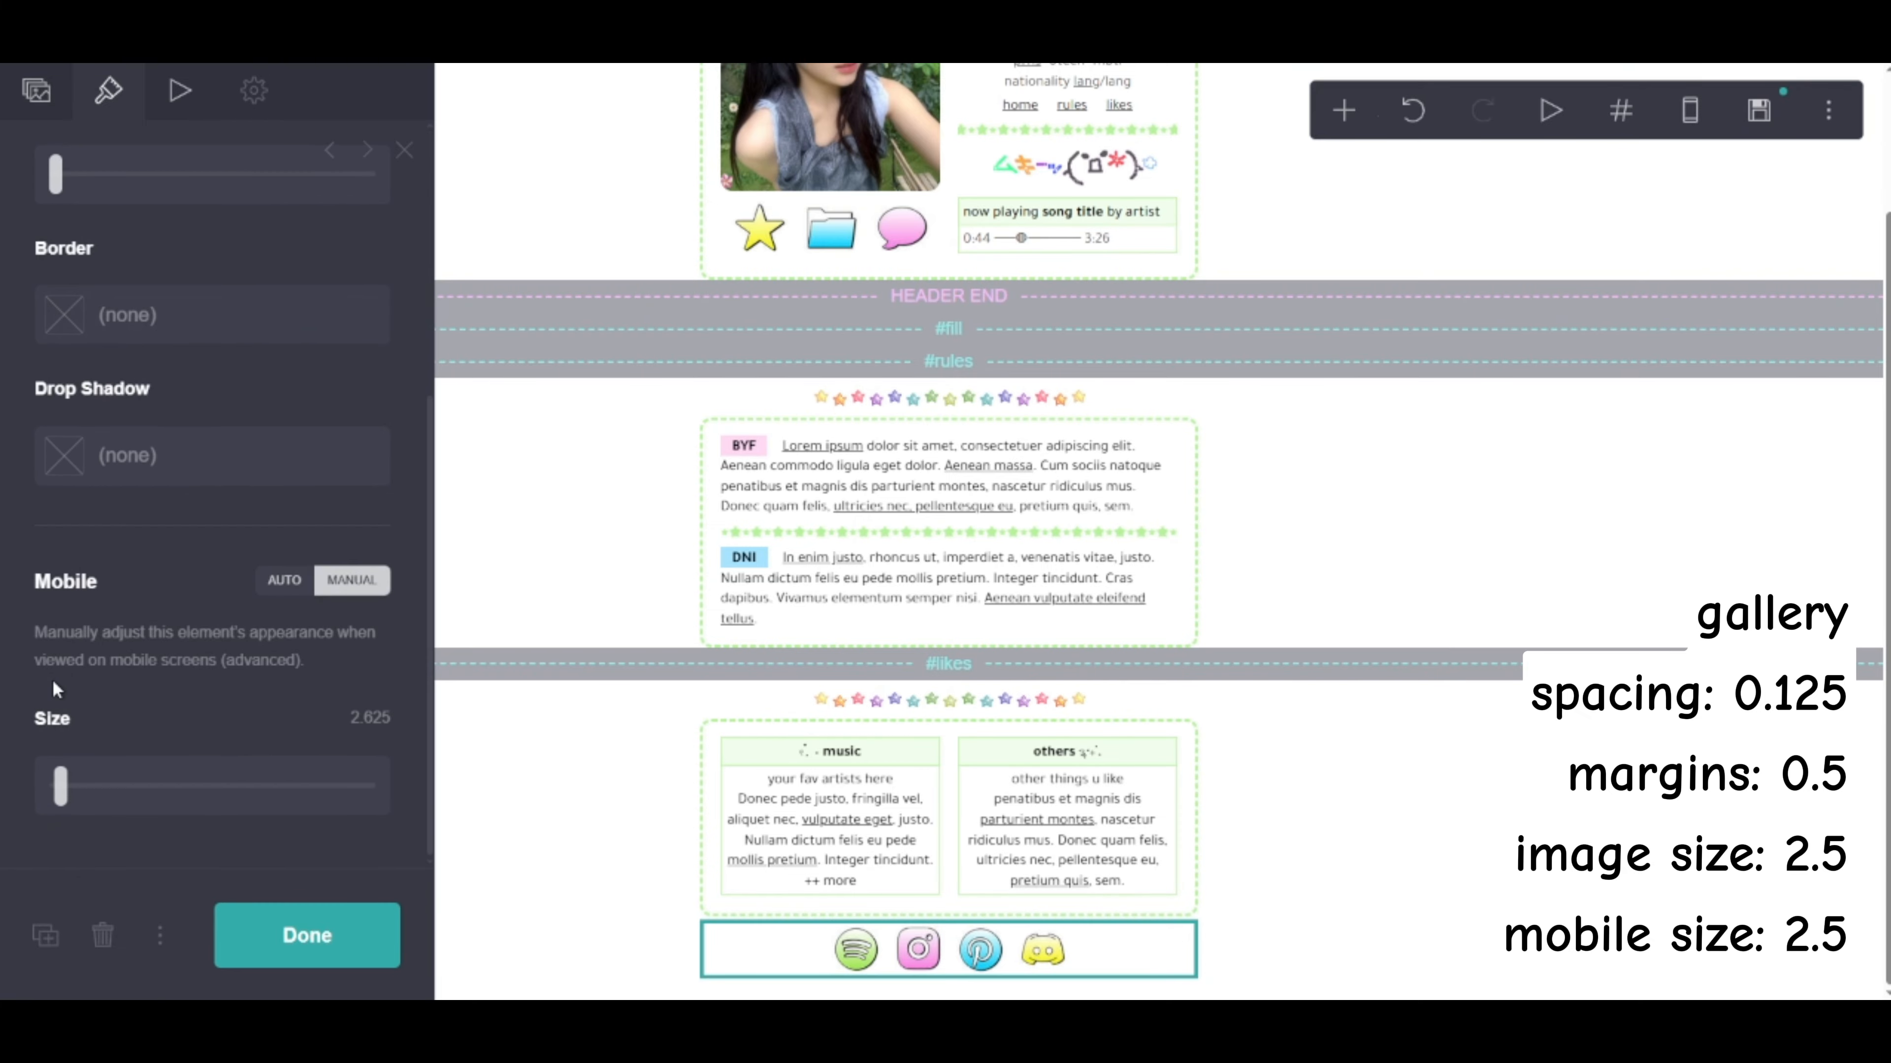
scroll(90, 650, up, 5)
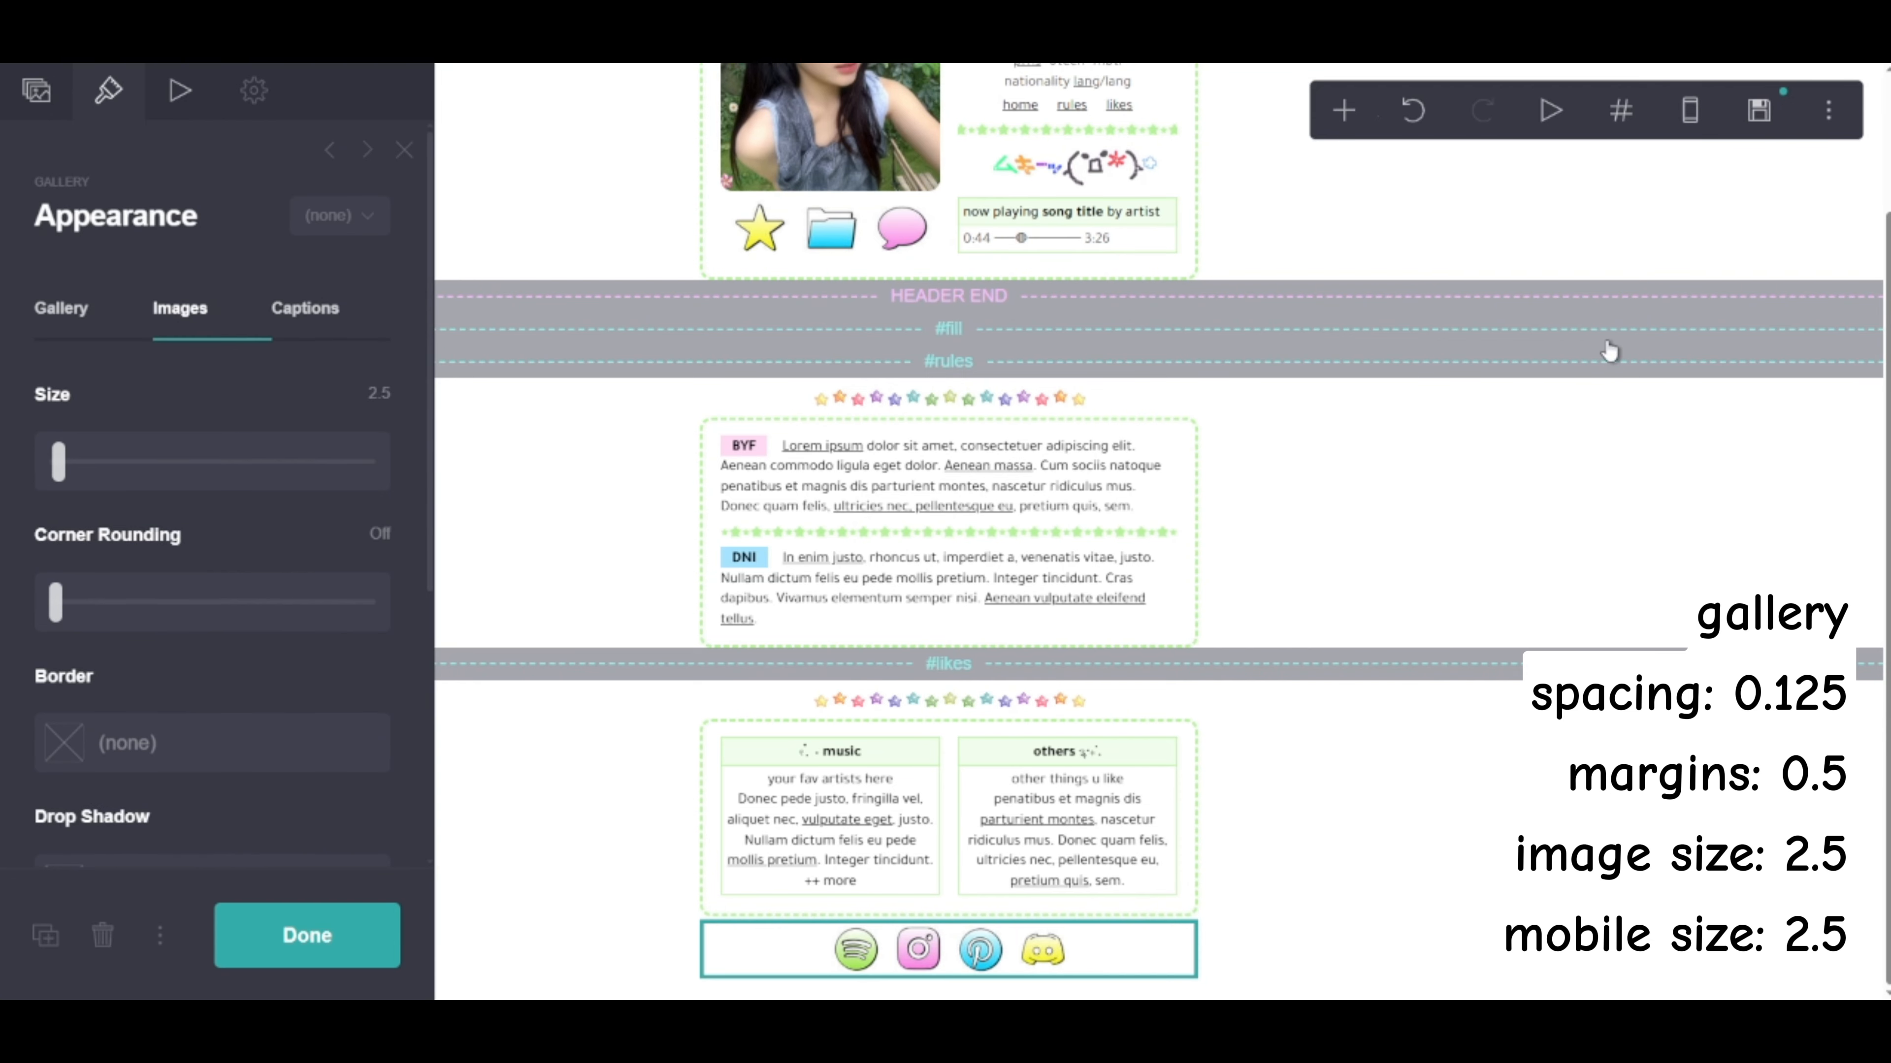
scroll(300, 655, down, 5)
click(360, 719)
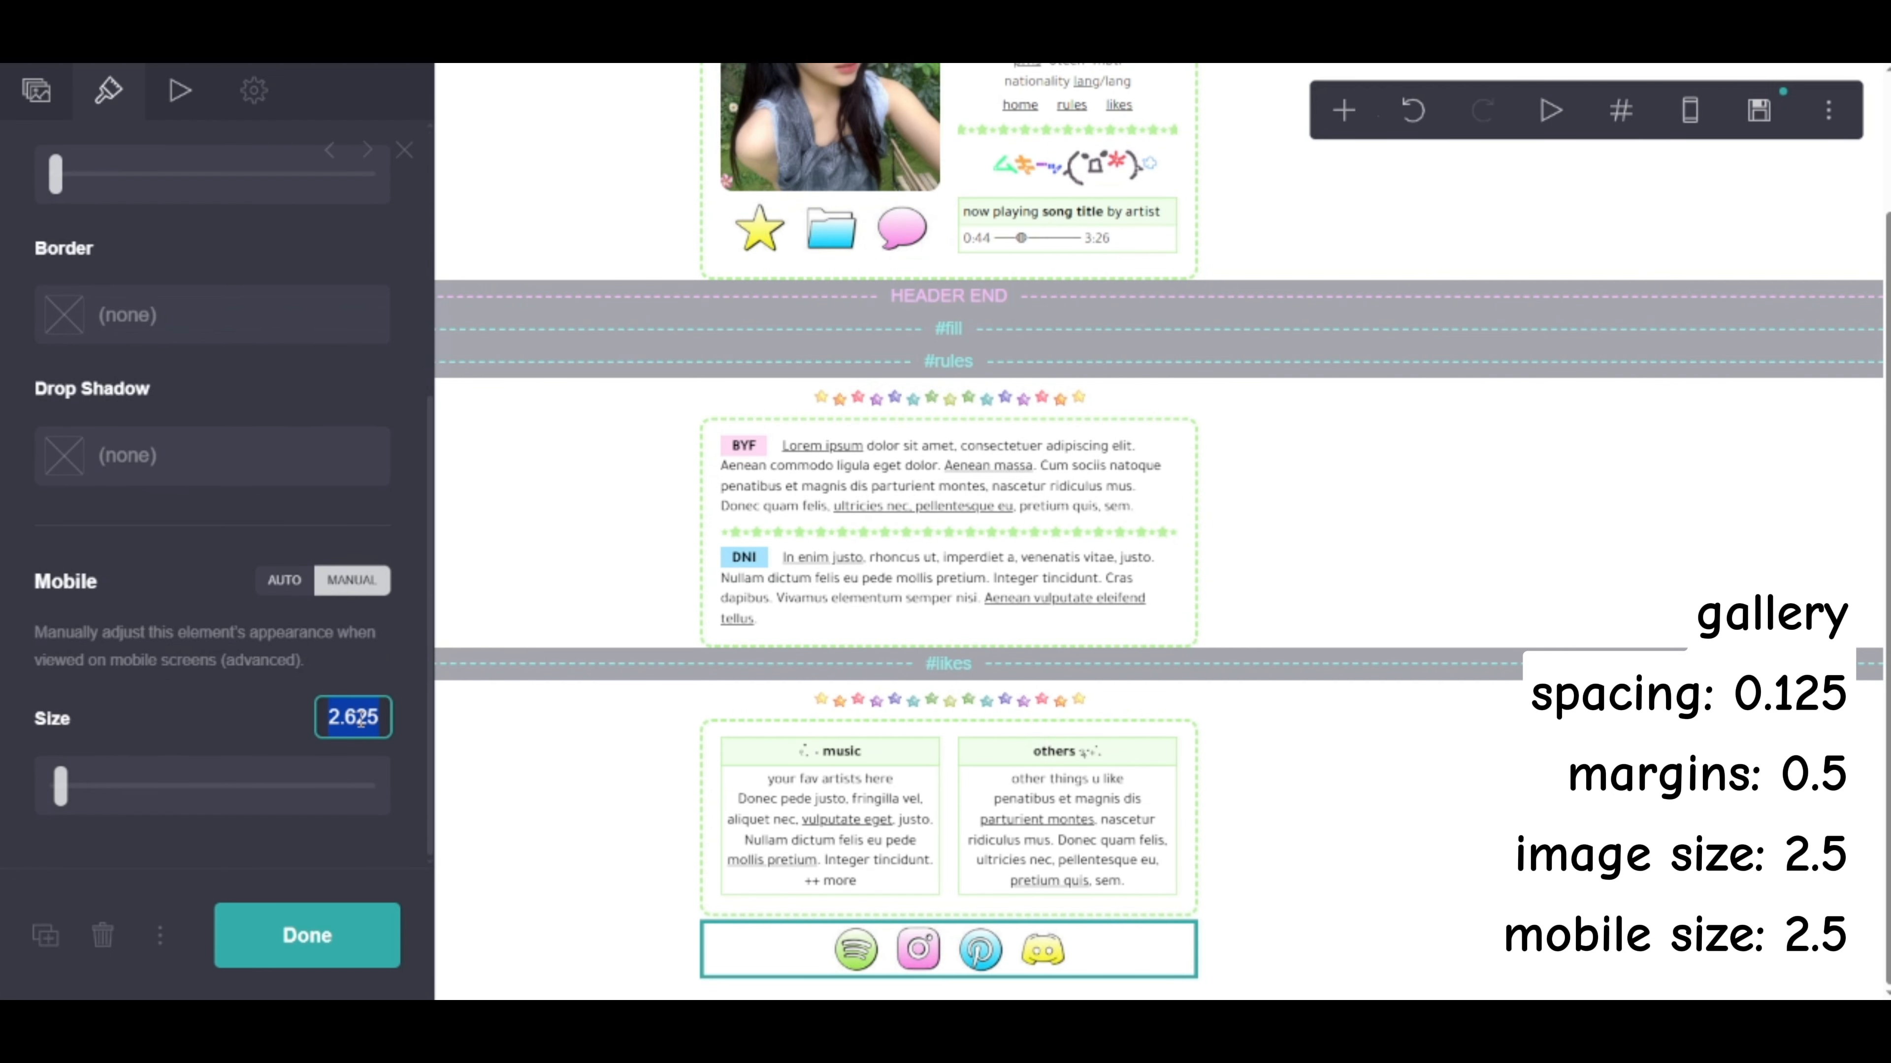
text(2.5)
key(Return)
Open the gallery's own layout appearance settings at the spacing and margins values
scroll(172, 491, up, 2)
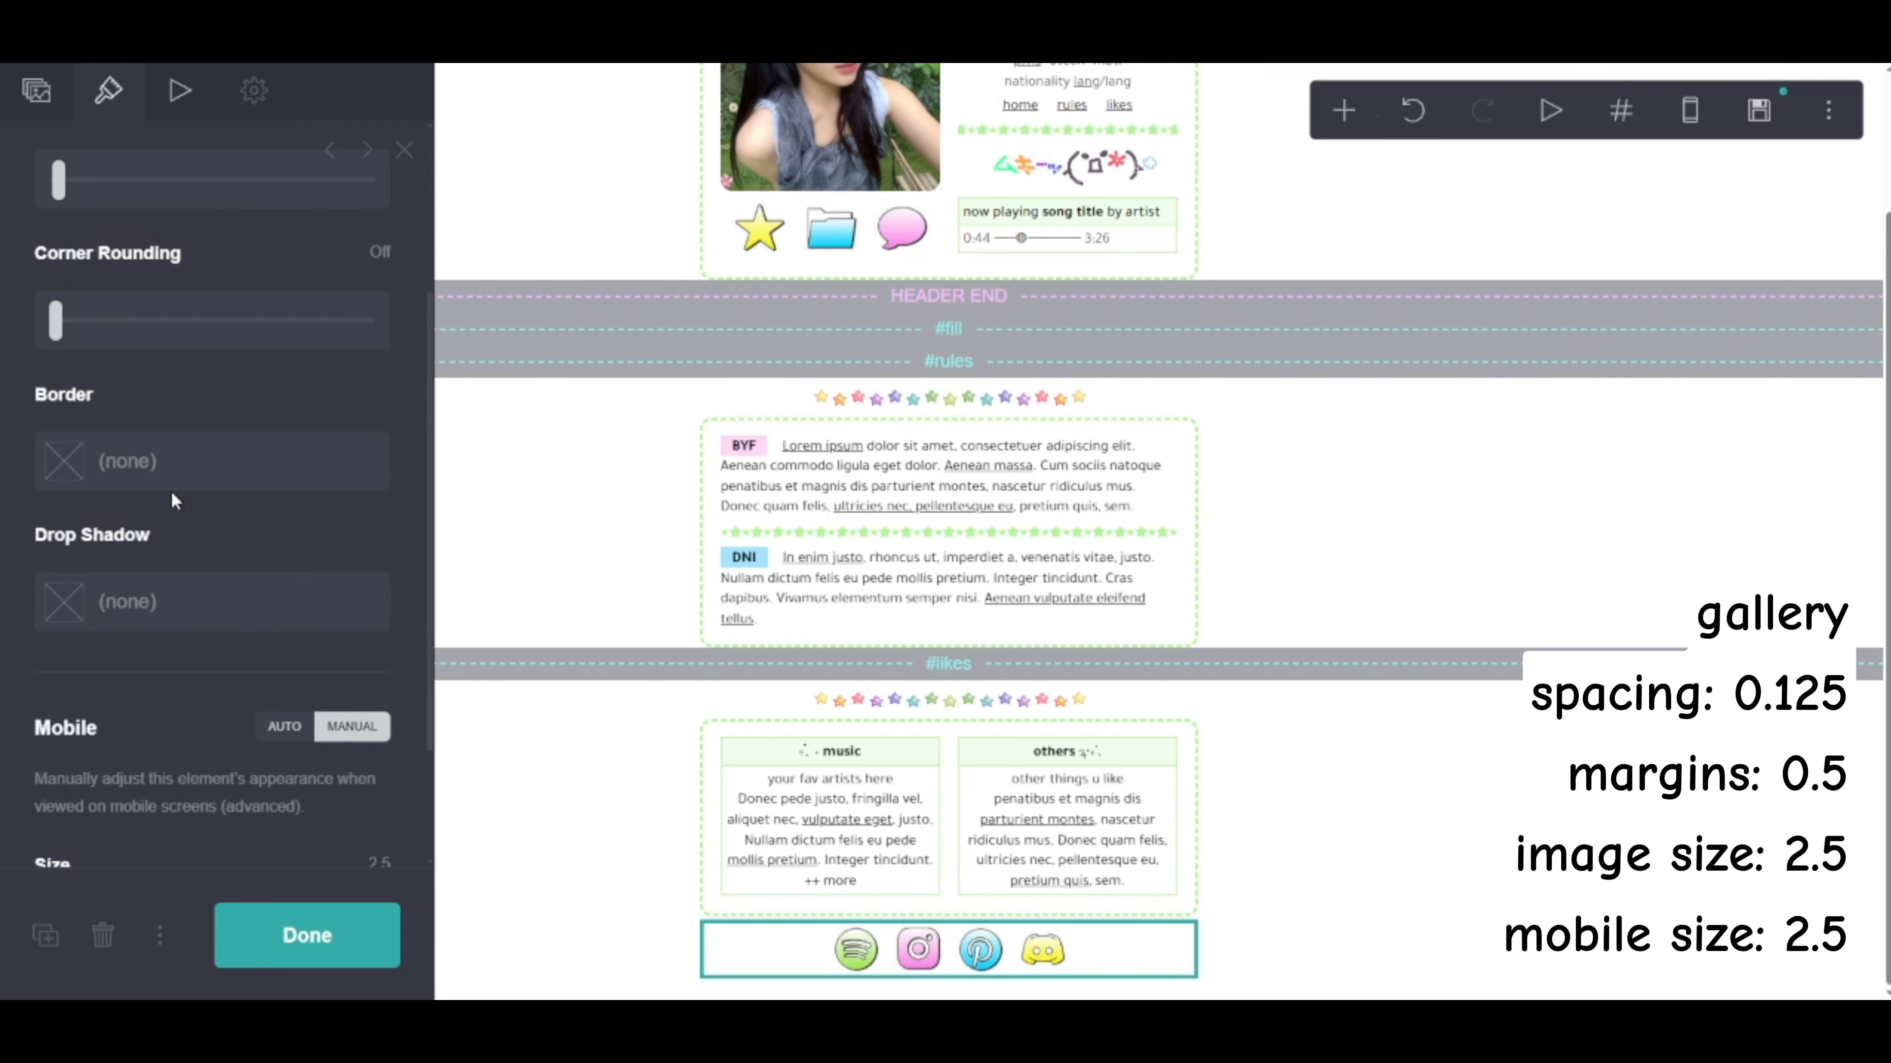
scroll(172, 490, up, 3)
click(61, 307)
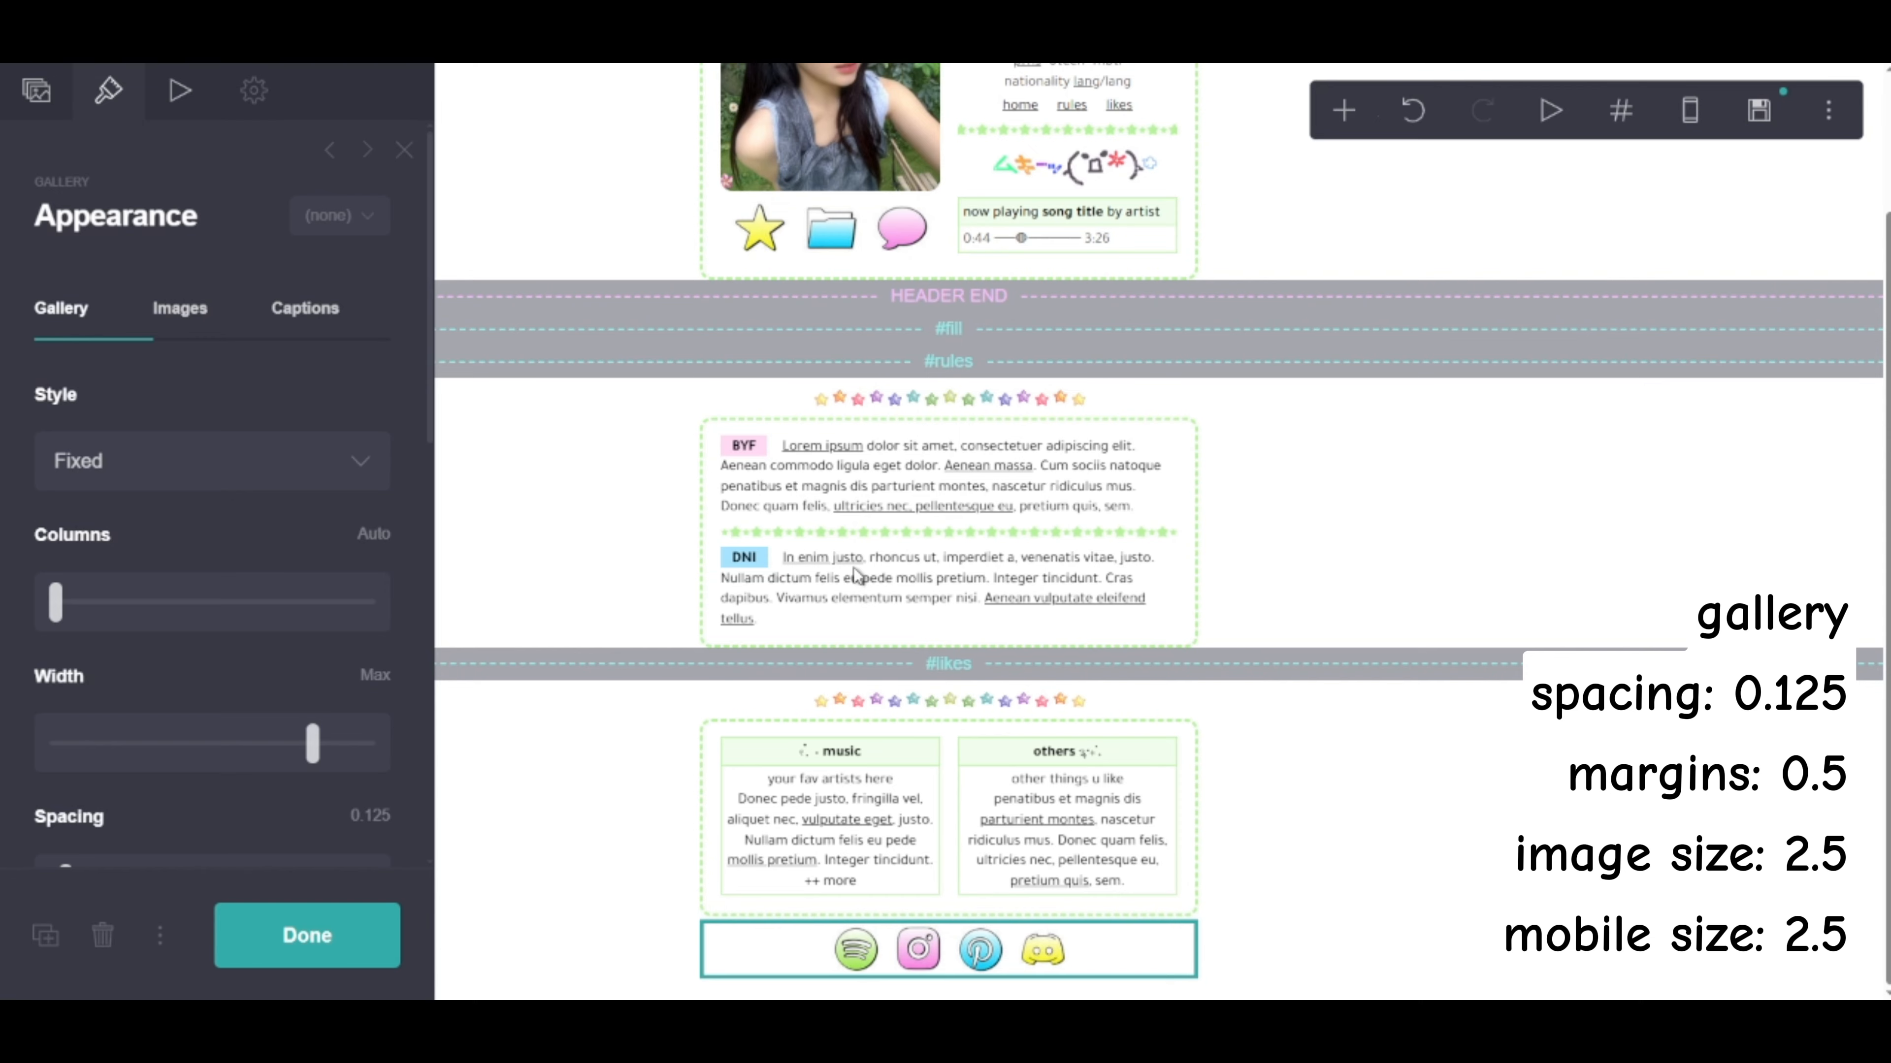
scroll(93, 739, down, 2)
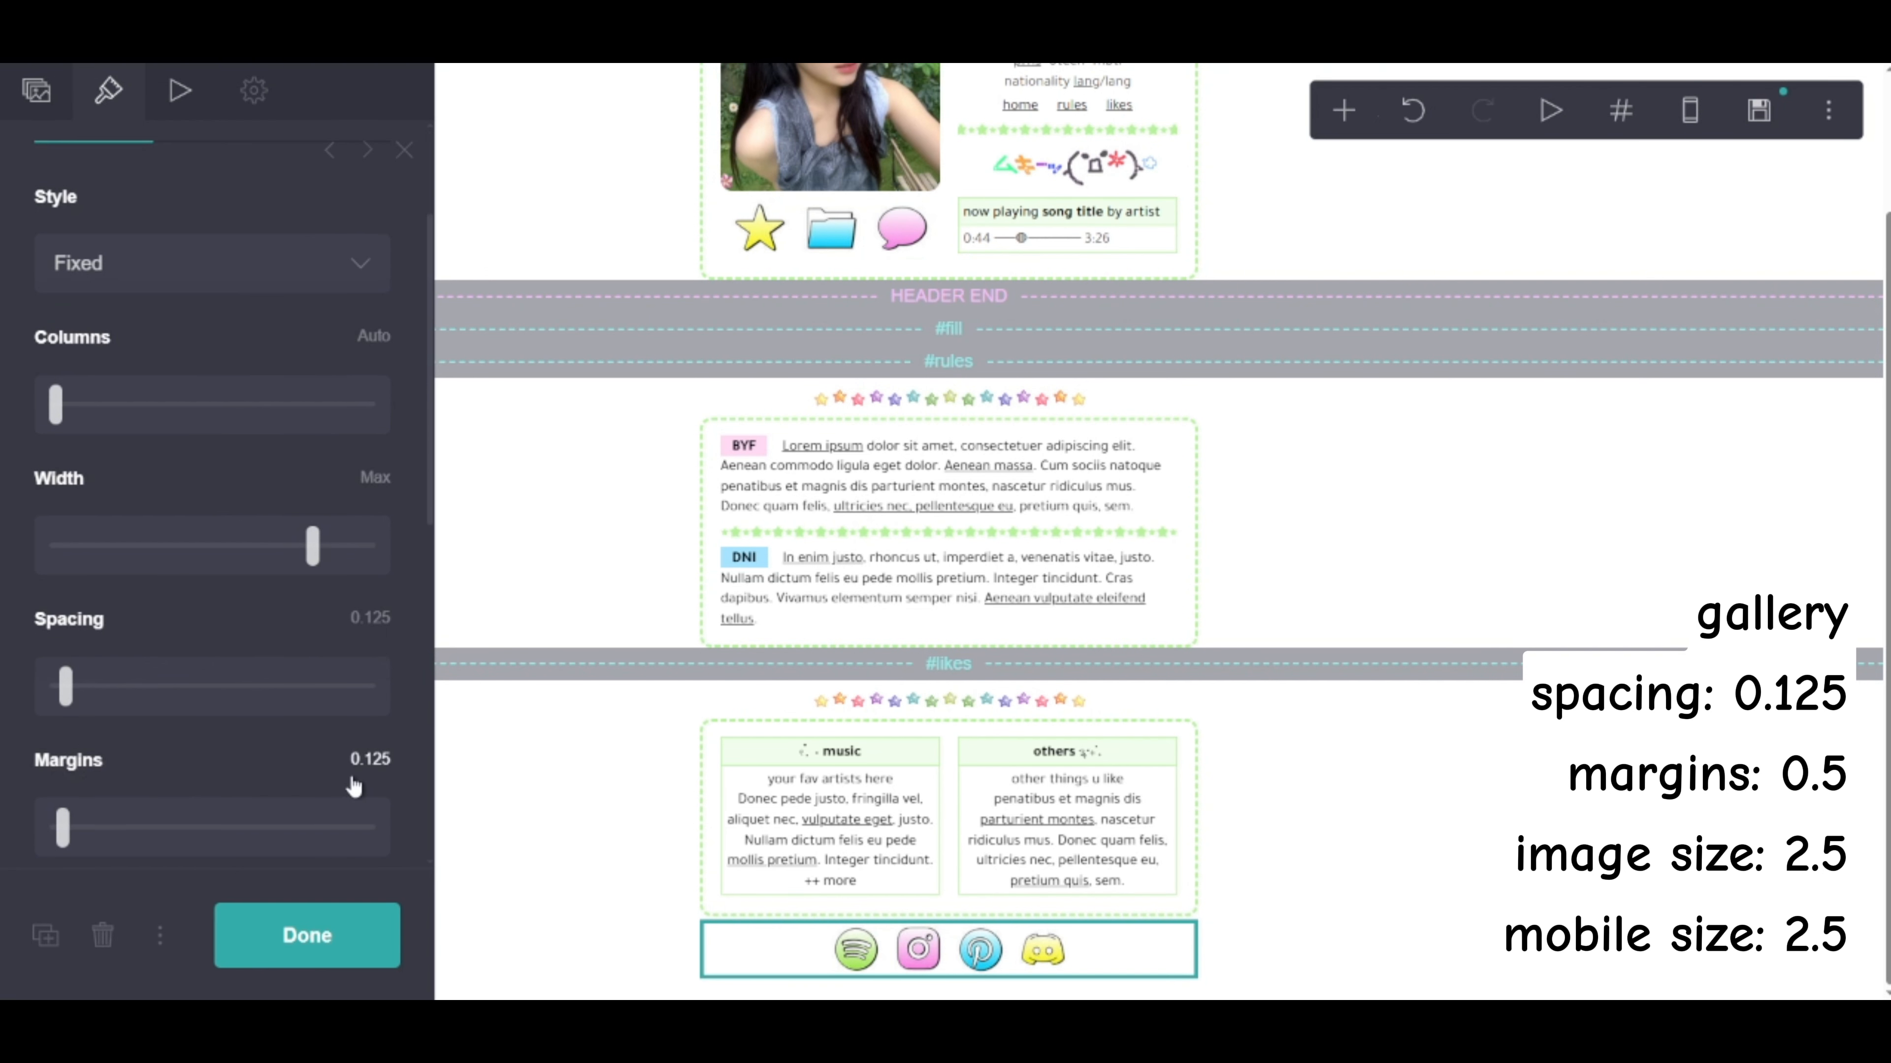